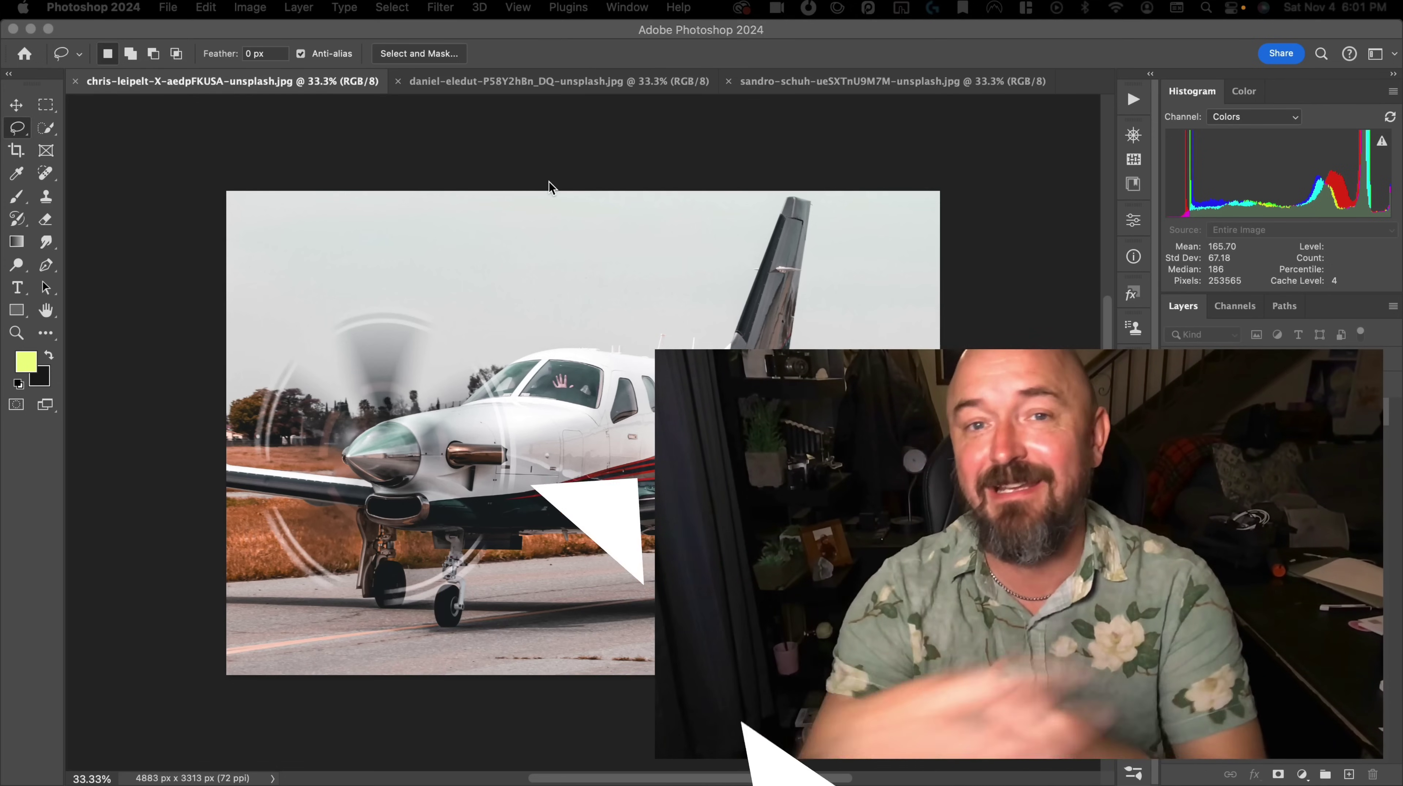
# - Bring the daniel-eledut yellow shark-mouth plane document to the front
pyautogui.hotkey('ctrl', 'Tab')
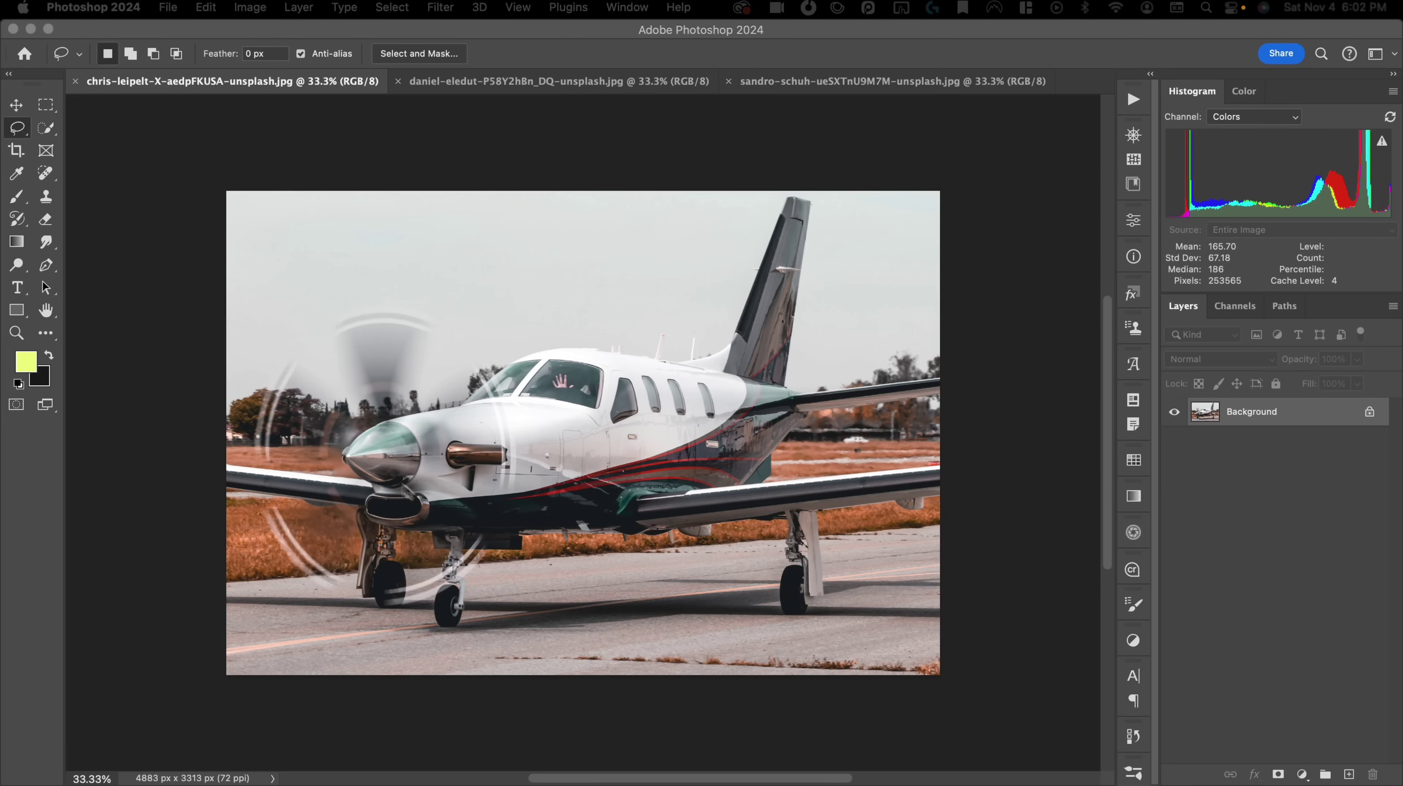
# - Generative Expand the yellow plane canvas upward and equally on both sides
pyautogui.click(465, 81)
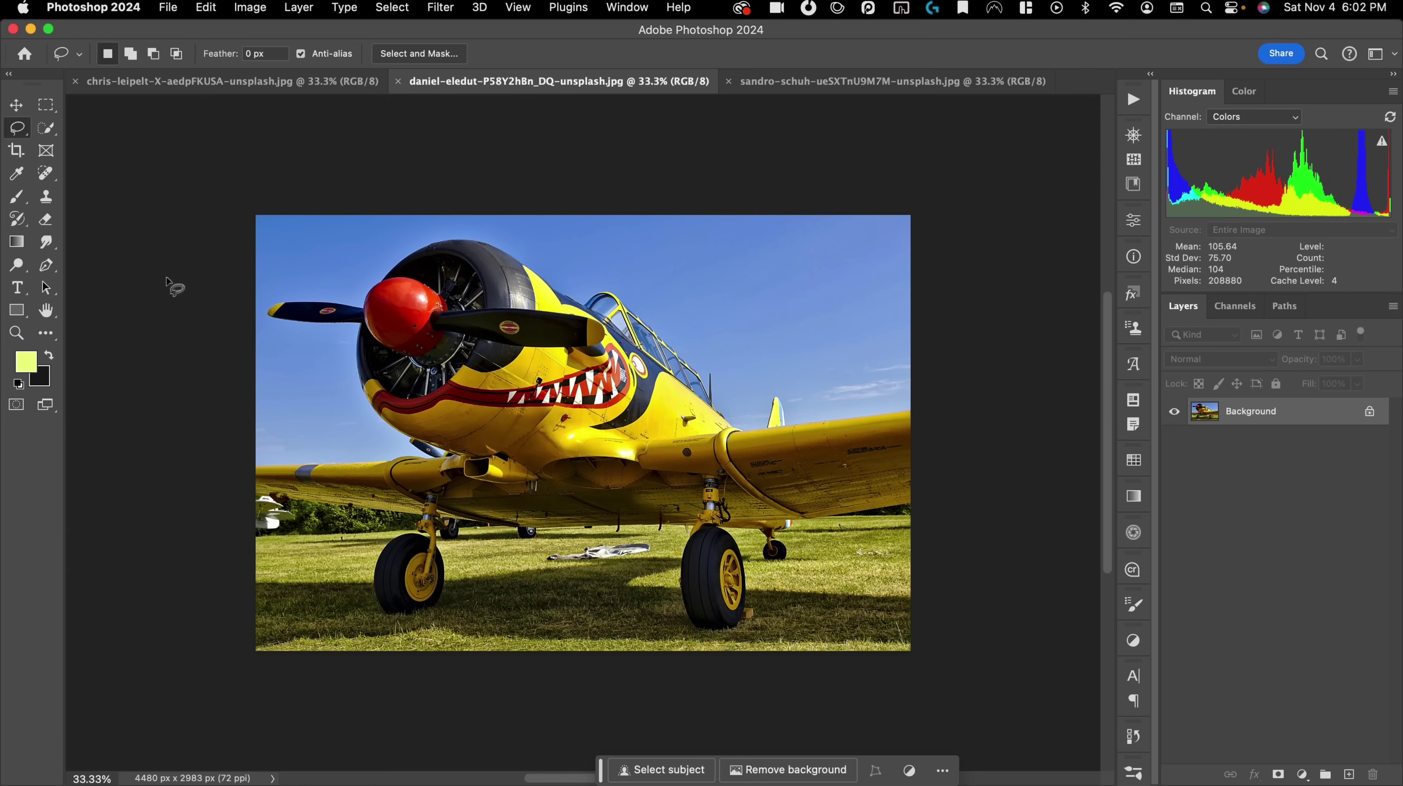
pyautogui.press('c')
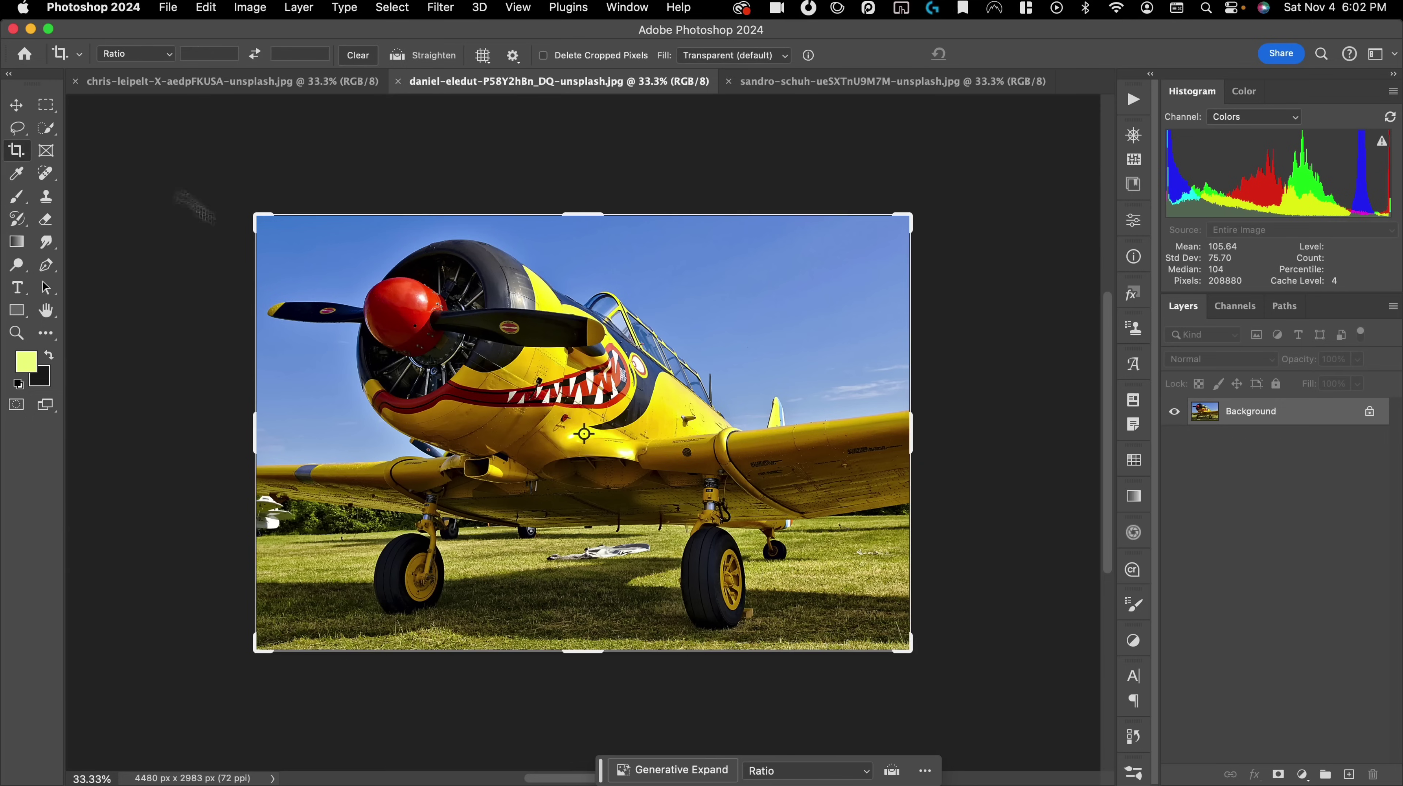
pyautogui.click(732, 56)
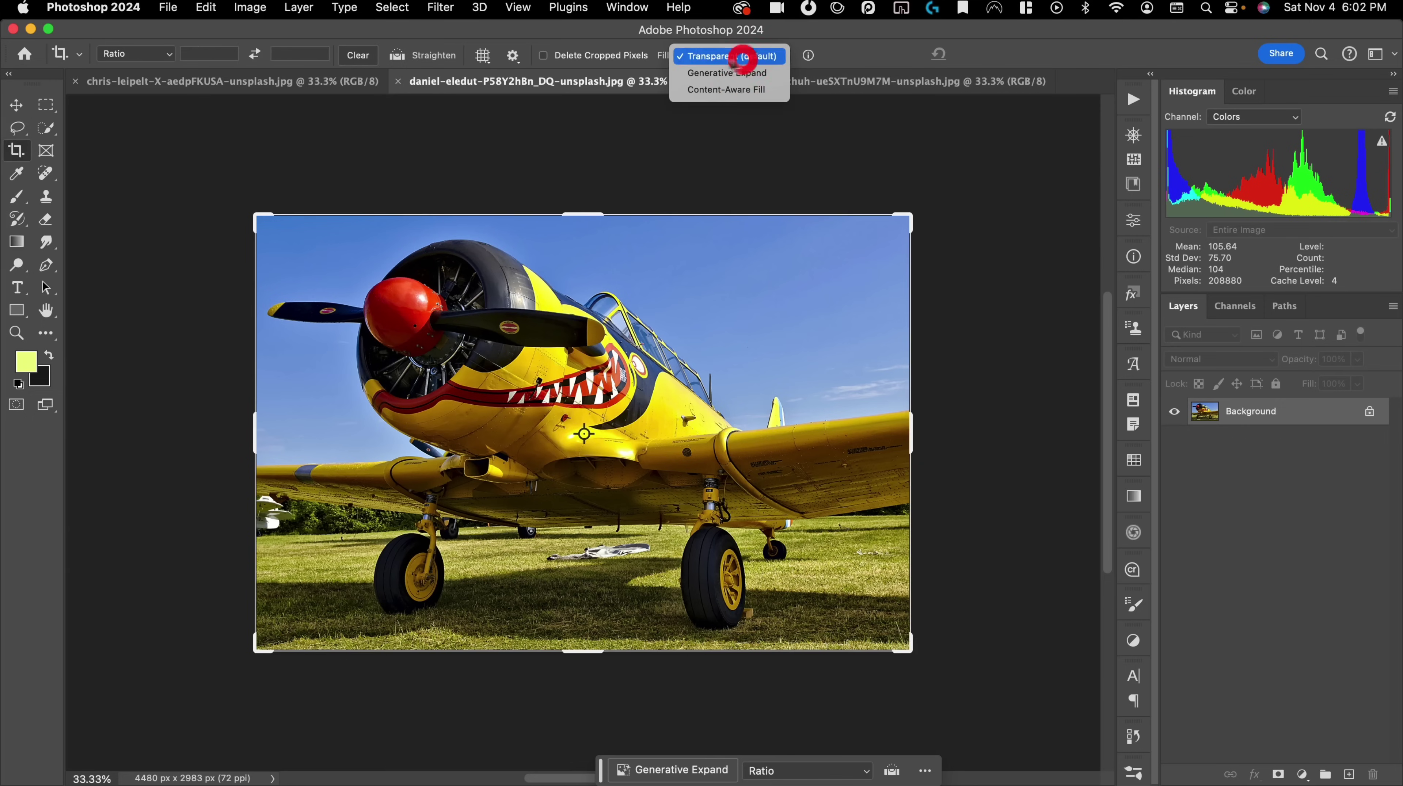
pyautogui.click(738, 72)
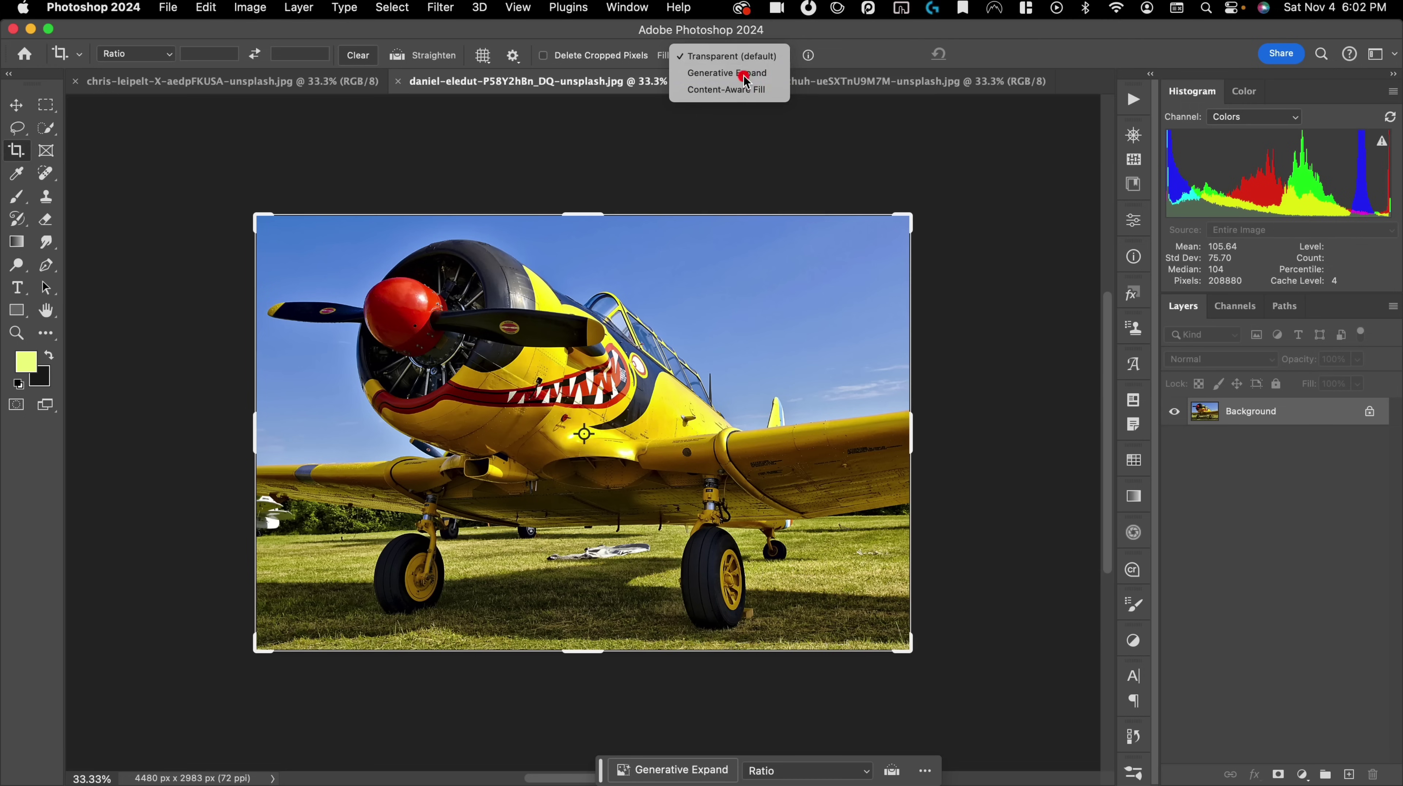
pyautogui.moveTo(584, 208); pyautogui.dragTo(583, 148)
pyautogui.moveTo(251, 439); pyautogui.dragTo(175, 429)
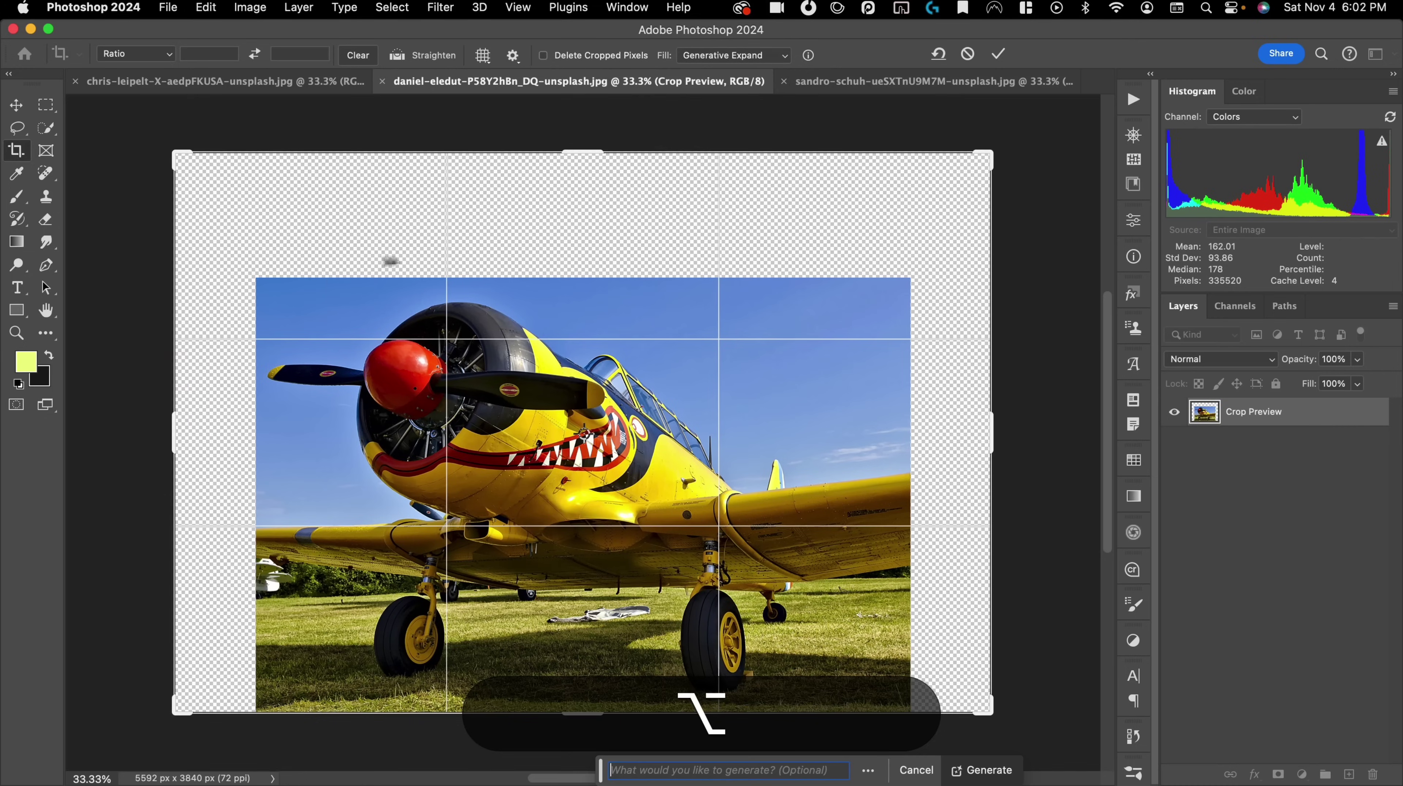
pyautogui.click(1000, 54)
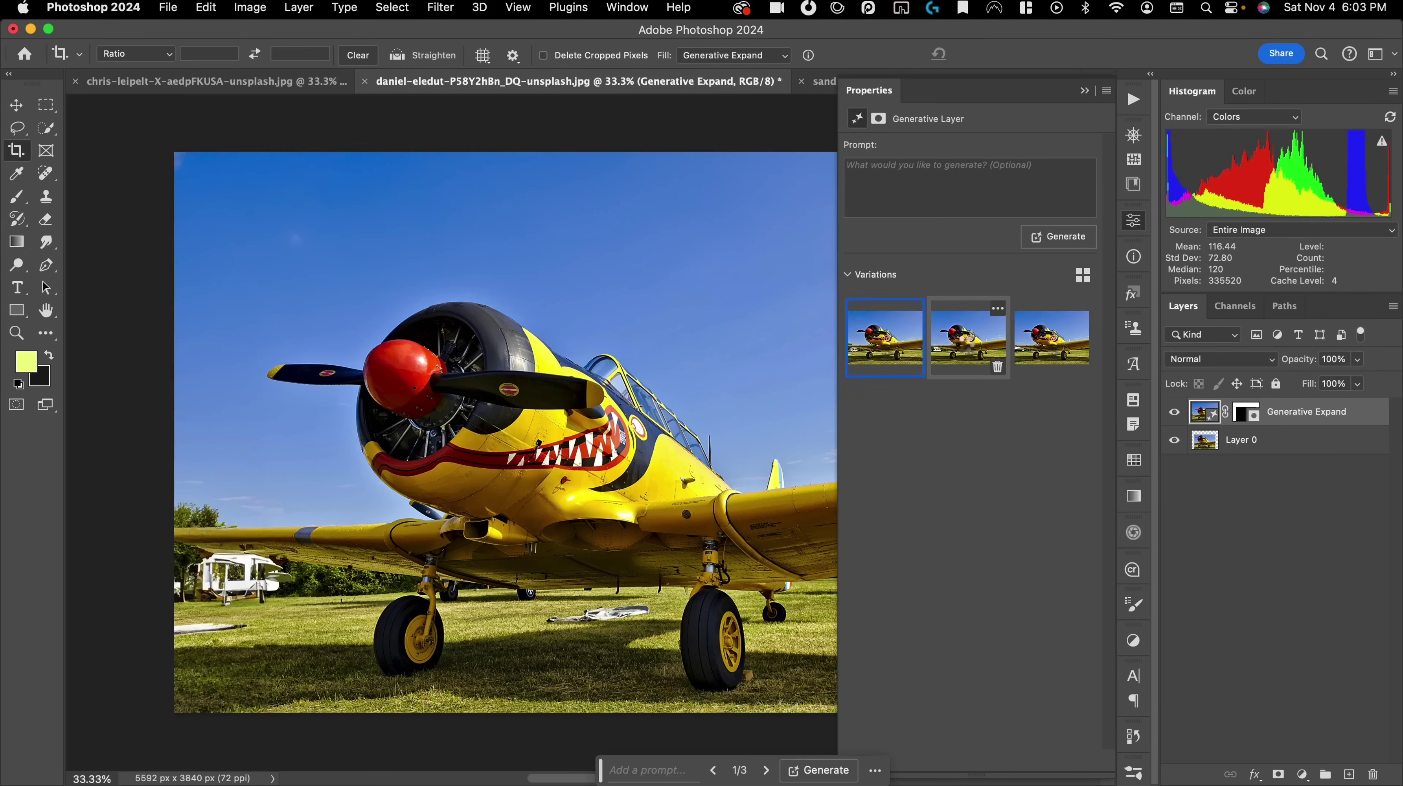
# - Compare the generated variations and keep the third, at 5592 x 3840 px
pyautogui.click(968, 344)
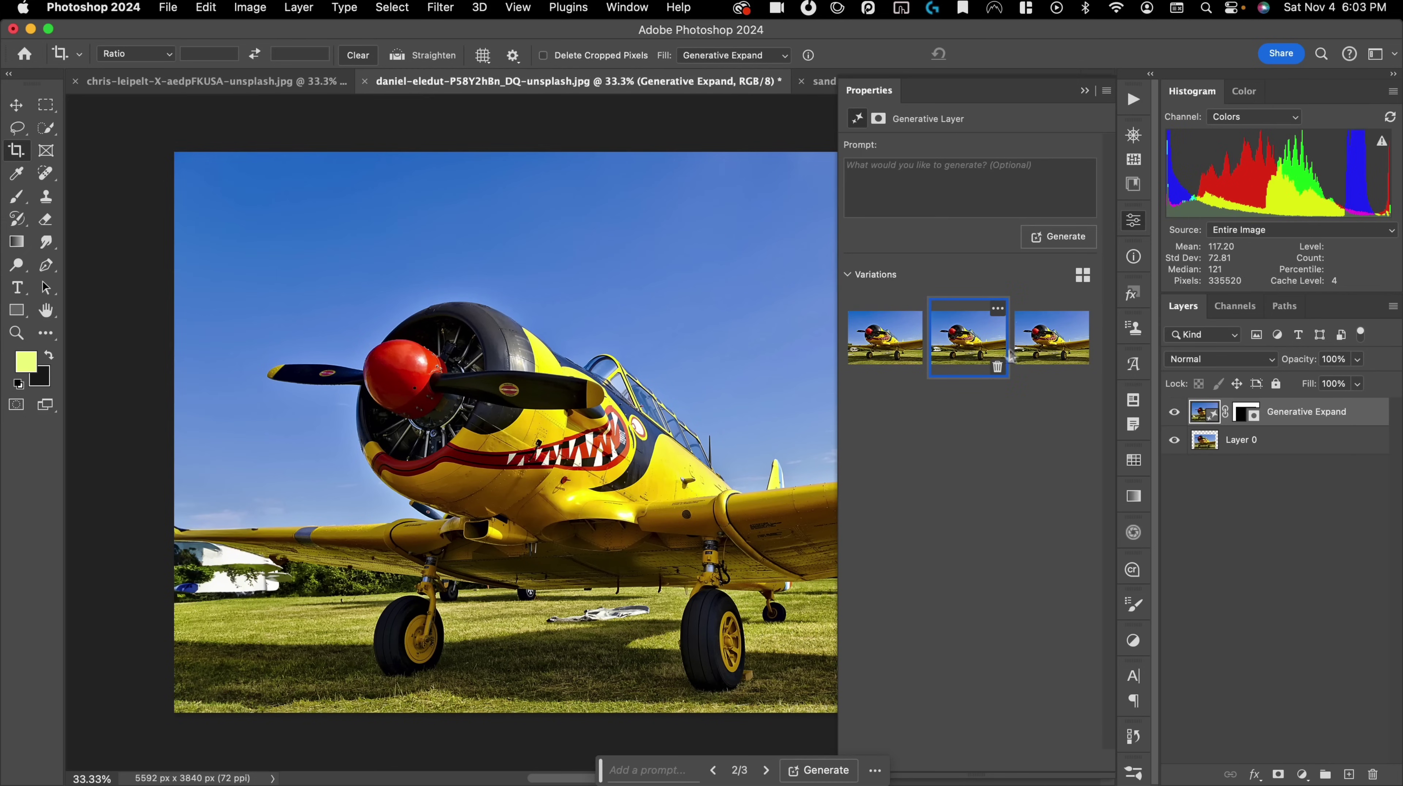
pyautogui.click(1052, 340)
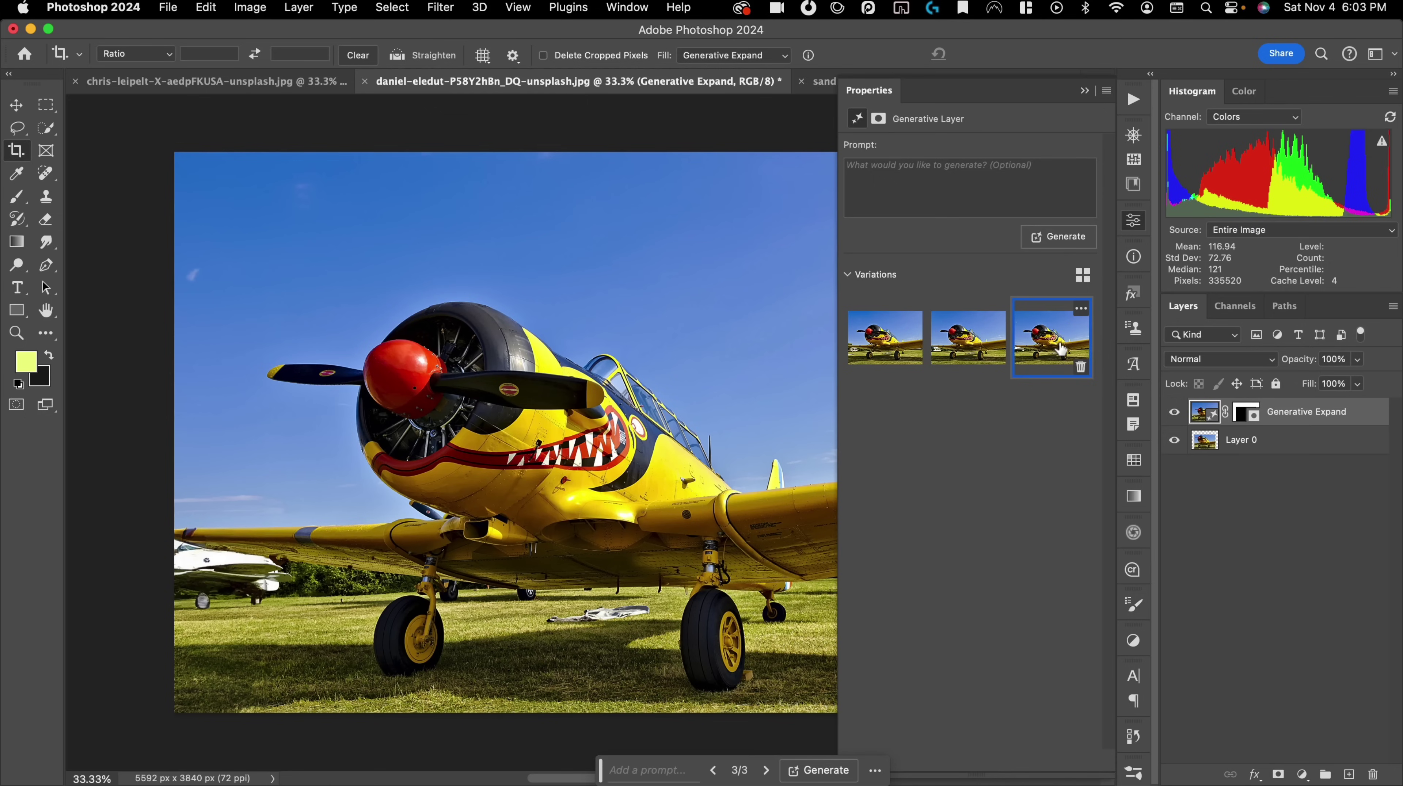
pyautogui.scroll(-5, 500, 450)
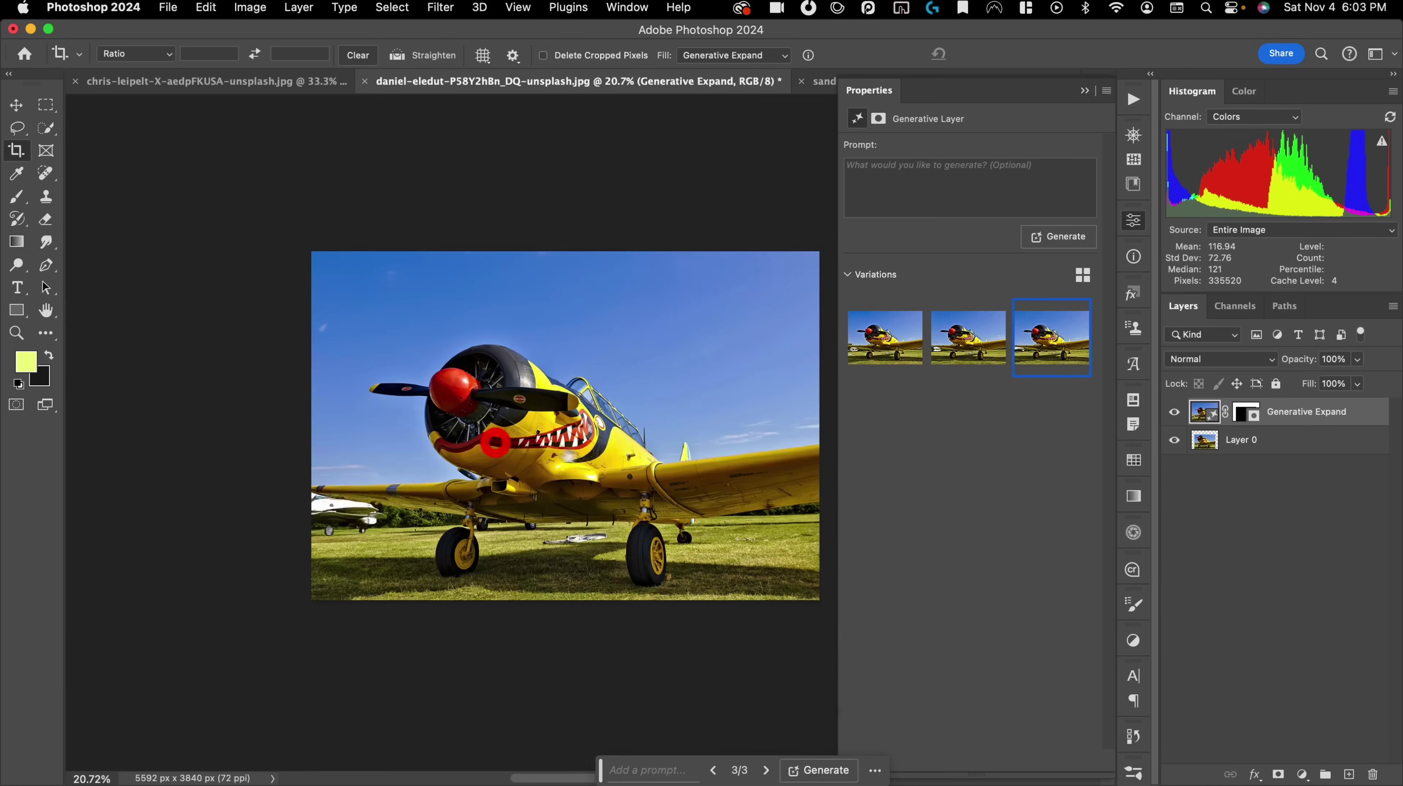
pyautogui.moveTo(582, 450); pyautogui.dragTo(499, 464)
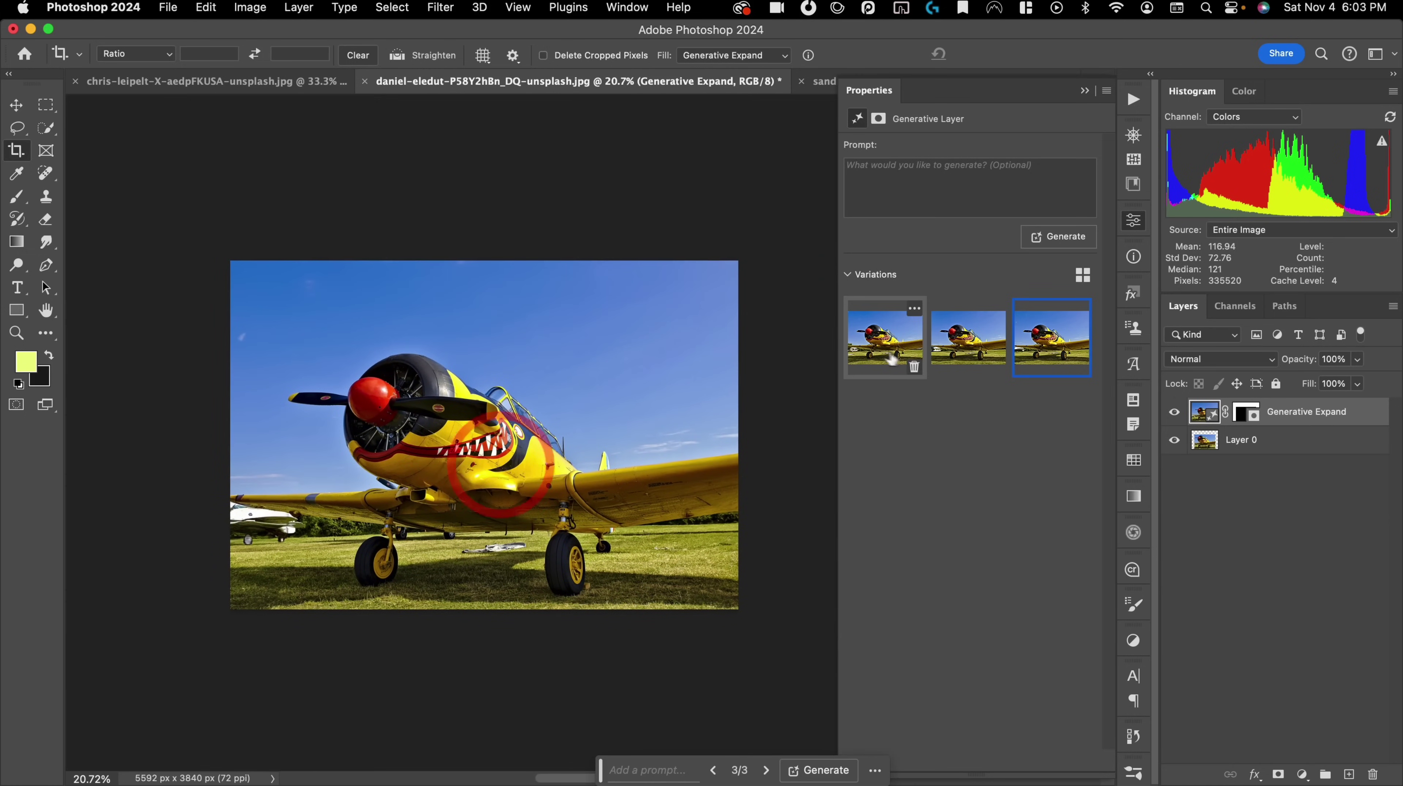
pyautogui.click(878, 346)
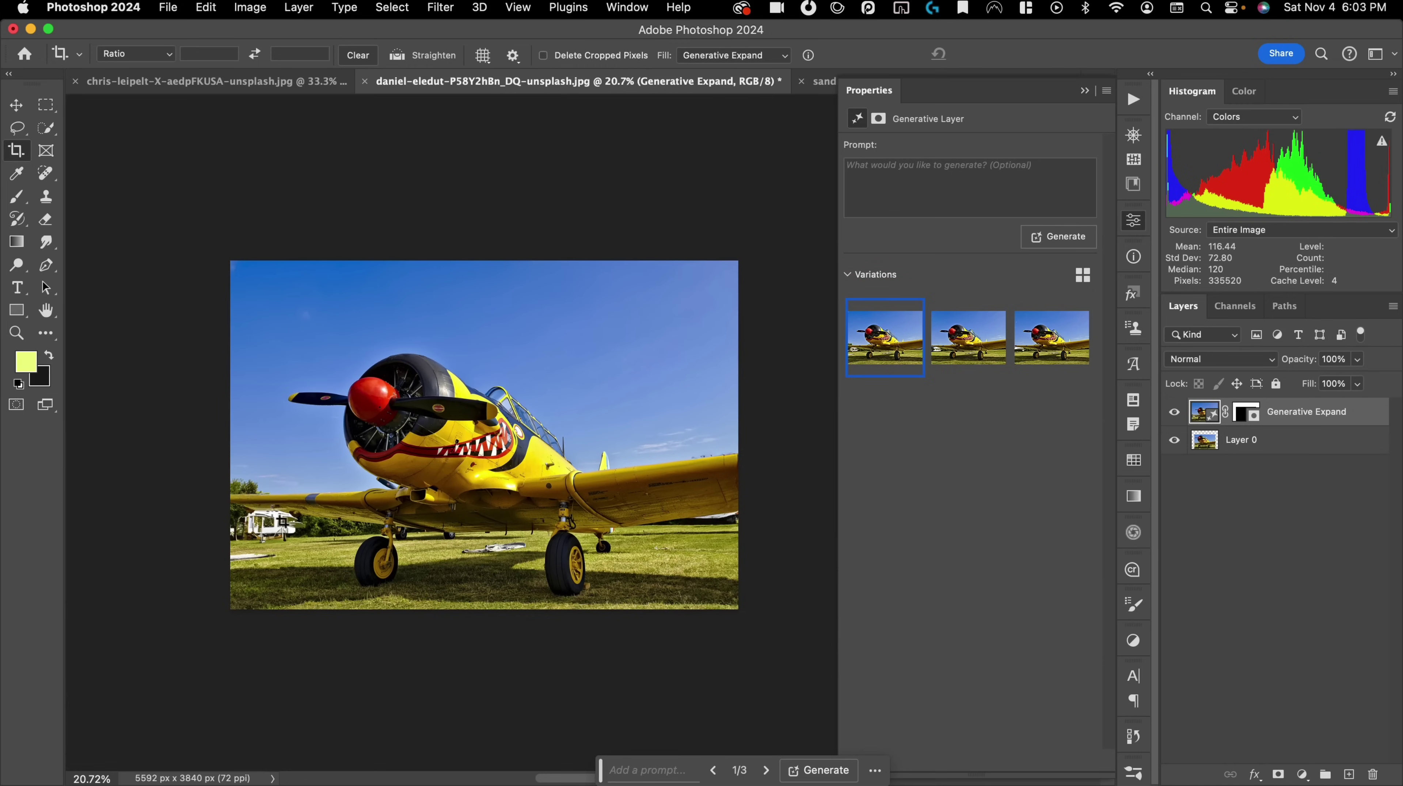
pyautogui.click(963, 342)
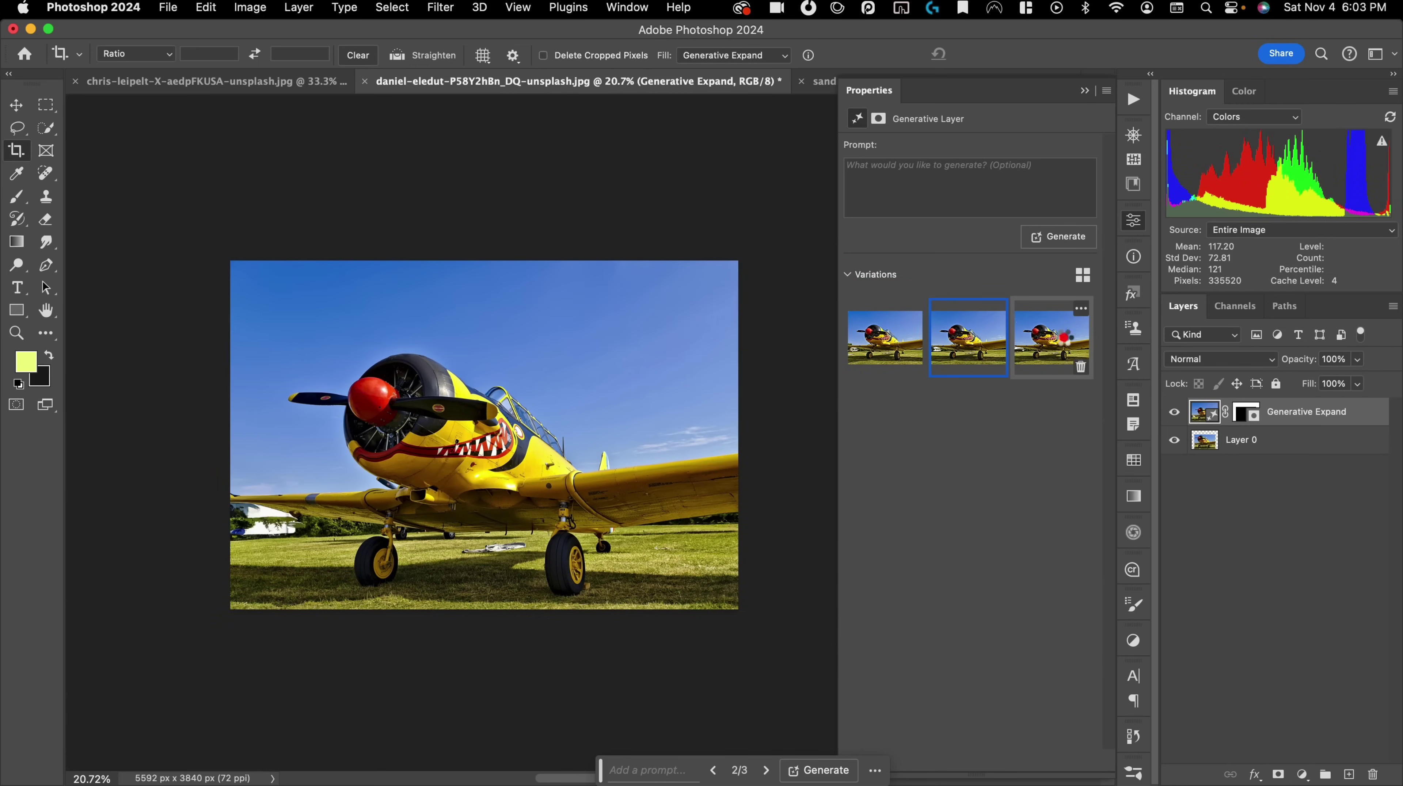
pyautogui.click(1064, 339)
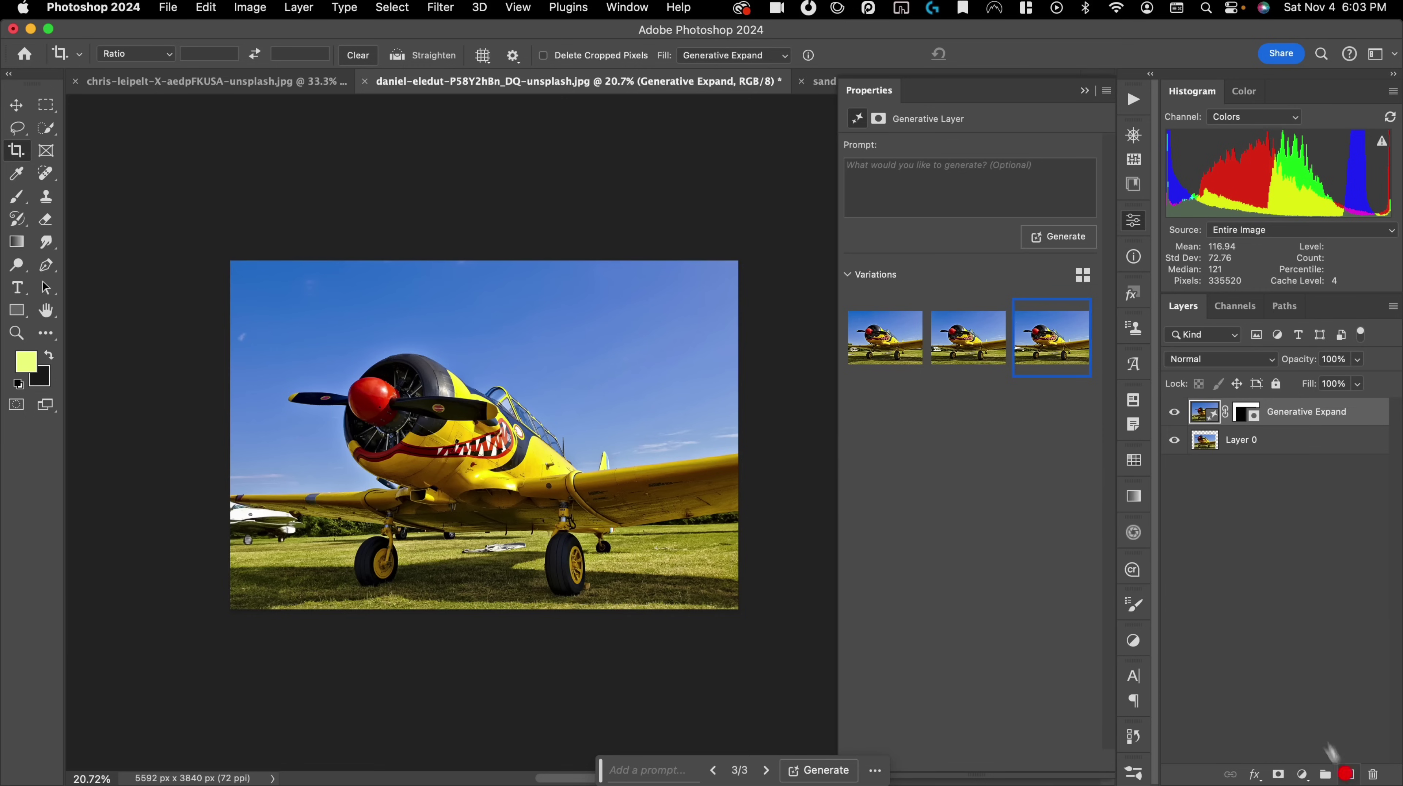
# - Stamp all visible layers into a new layer and zoom to the white plane under the wing
pyautogui.press('alt+shift+super+e')
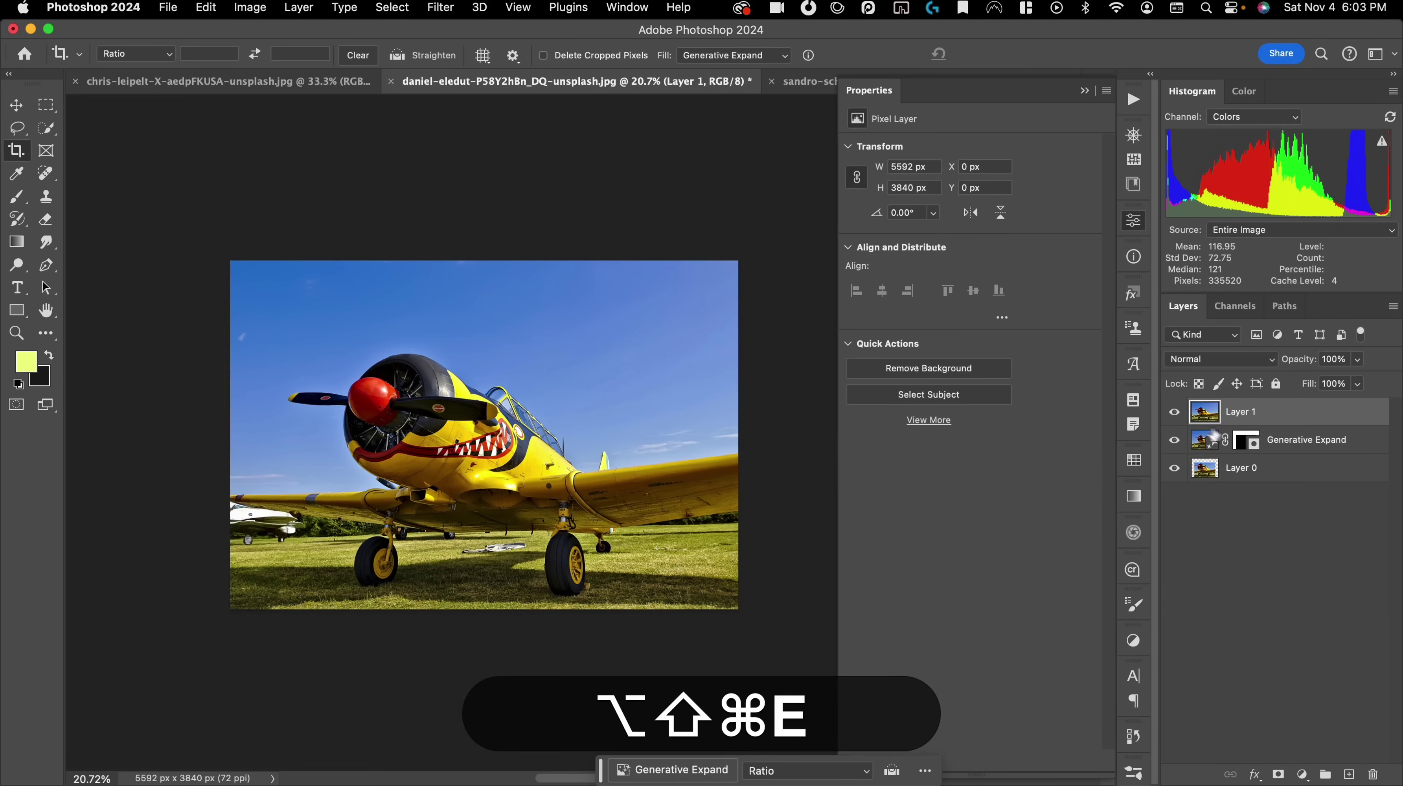
pyautogui.press('super+space')
pyautogui.moveTo(253, 525); pyautogui.dragTo(356, 442)
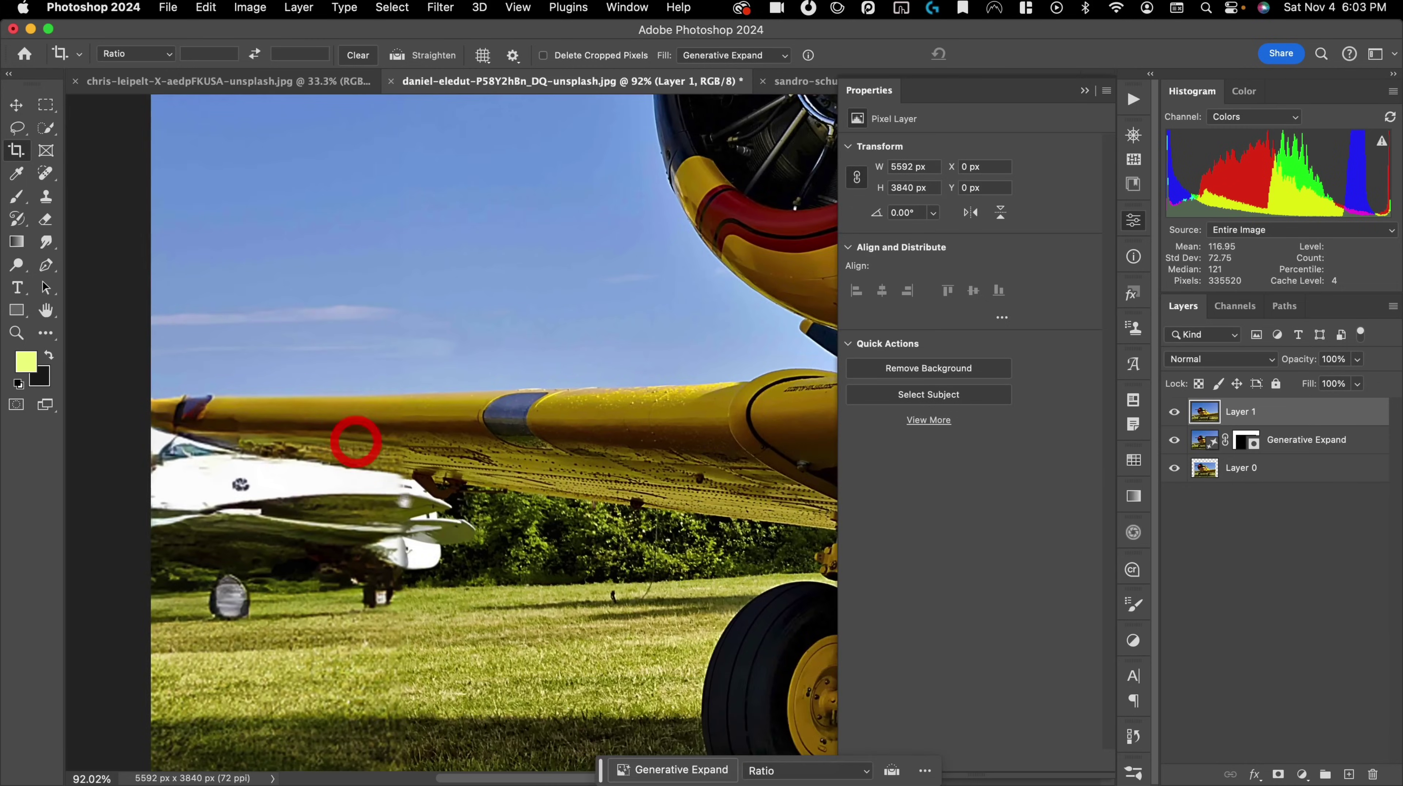
pyautogui.scroll(-3, 356, 442)
pyautogui.hscroll(-3, 356, 442)
# - Lasso a selection around the white plane beneath the left wing
pyautogui.click(16, 127)
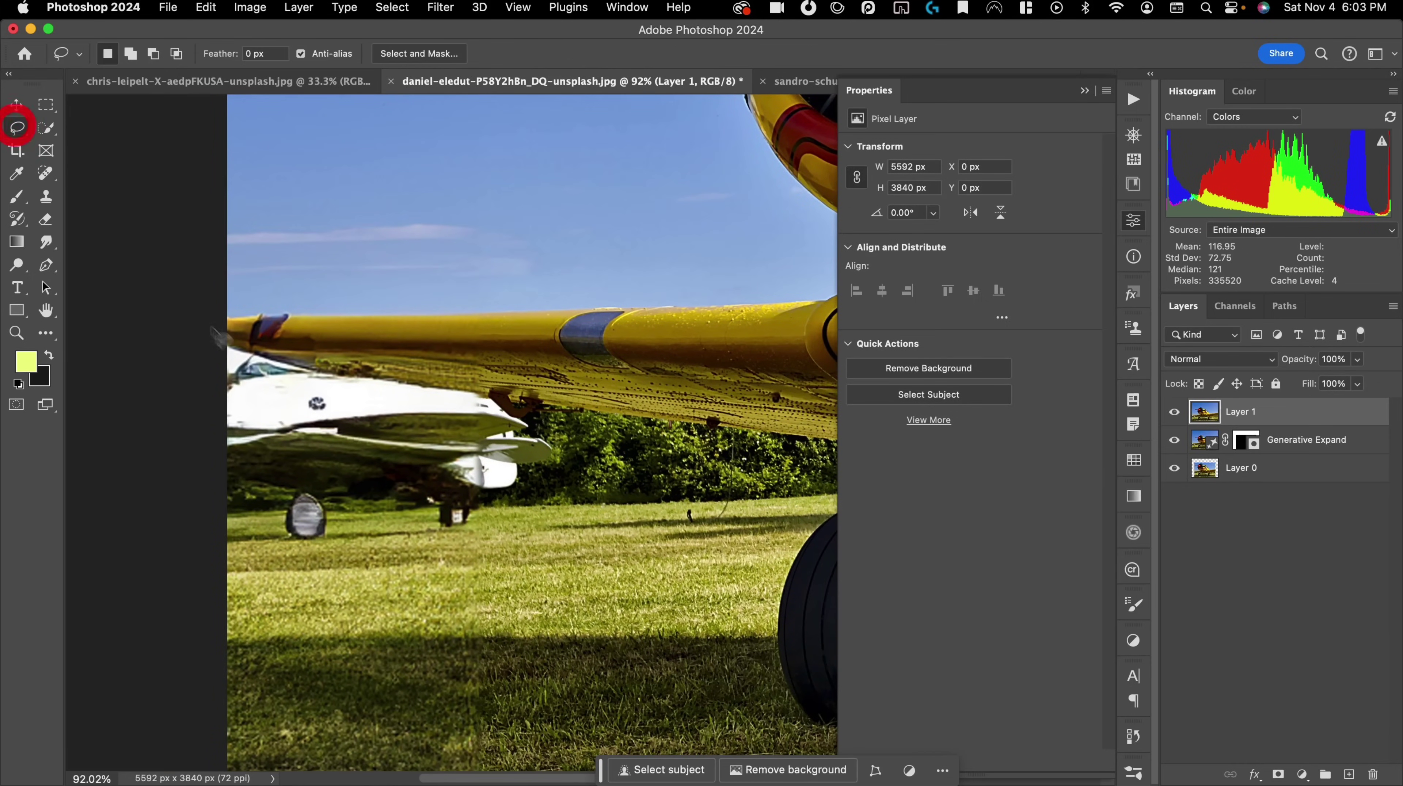
pyautogui.keyDown('alt'); pyautogui.click(226, 341); pyautogui.keyUp('alt')
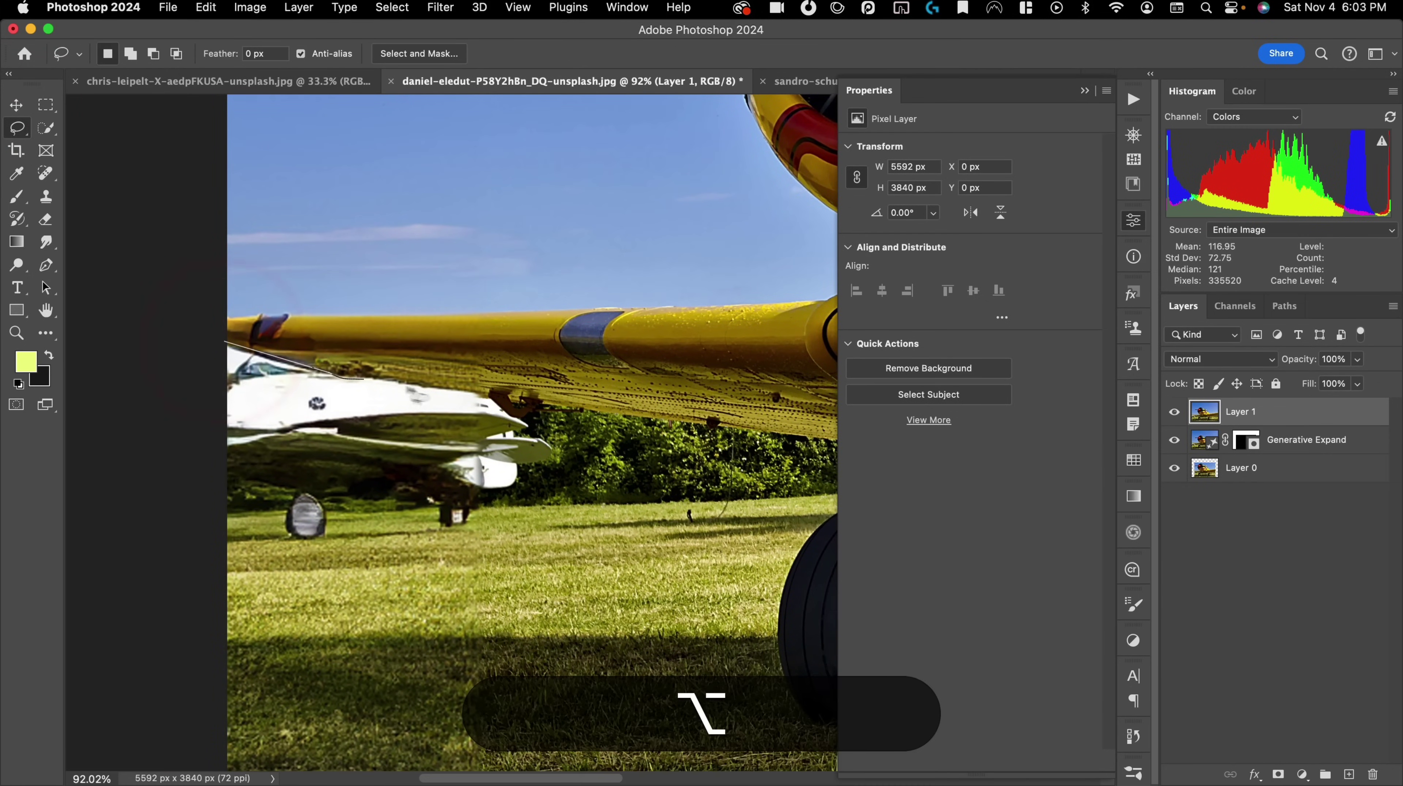
pyautogui.keyDown('alt'); pyautogui.click(430, 388); pyautogui.keyUp('alt')
pyautogui.keyDown('alt'); pyautogui.click(237, 343); pyautogui.keyUp('alt')
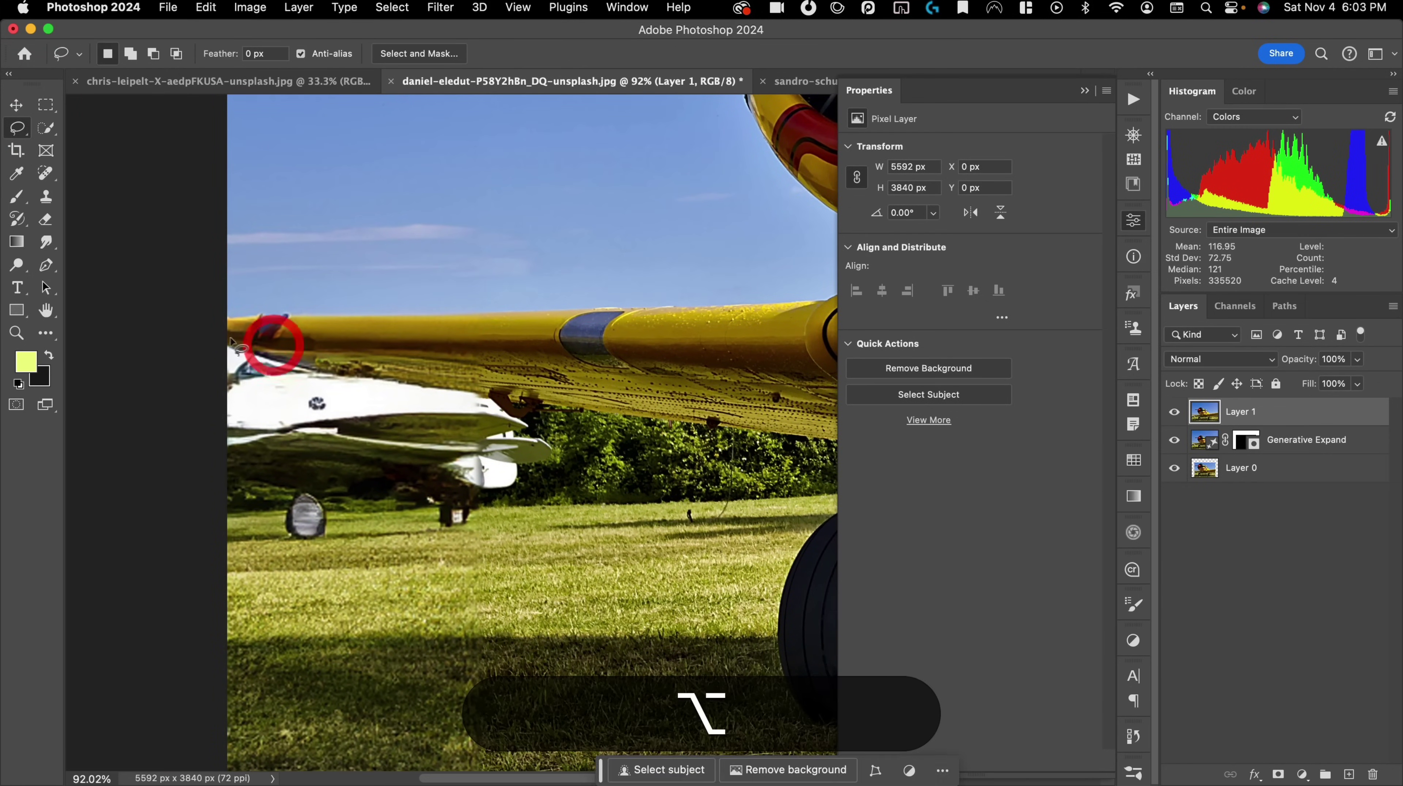
pyautogui.keyDown('alt'); pyautogui.click(216, 330); pyautogui.keyUp('alt')
pyautogui.keyDown('alt'); pyautogui.click(338, 370); pyautogui.keyUp('alt')
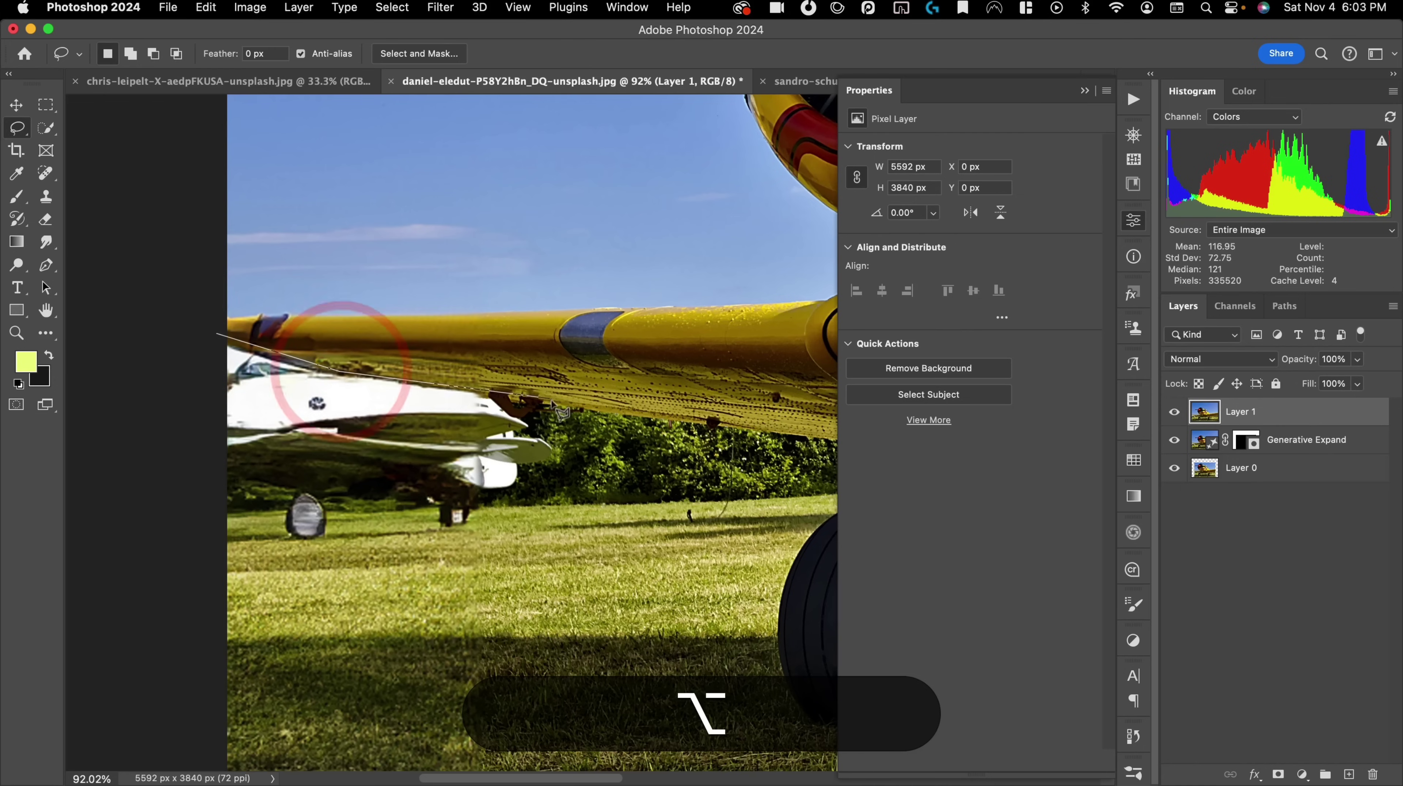
pyautogui.keyDown('alt'); pyautogui.click(550, 404); pyautogui.keyUp('alt')
pyautogui.keyDown('alt'); pyautogui.click(660, 519); pyautogui.keyUp('alt')
pyautogui.moveTo(661, 519)
pyautogui.mouseDown()
pyautogui.moveTo(456, 584)
pyautogui.moveTo(157, 605)
pyautogui.mouseUp()
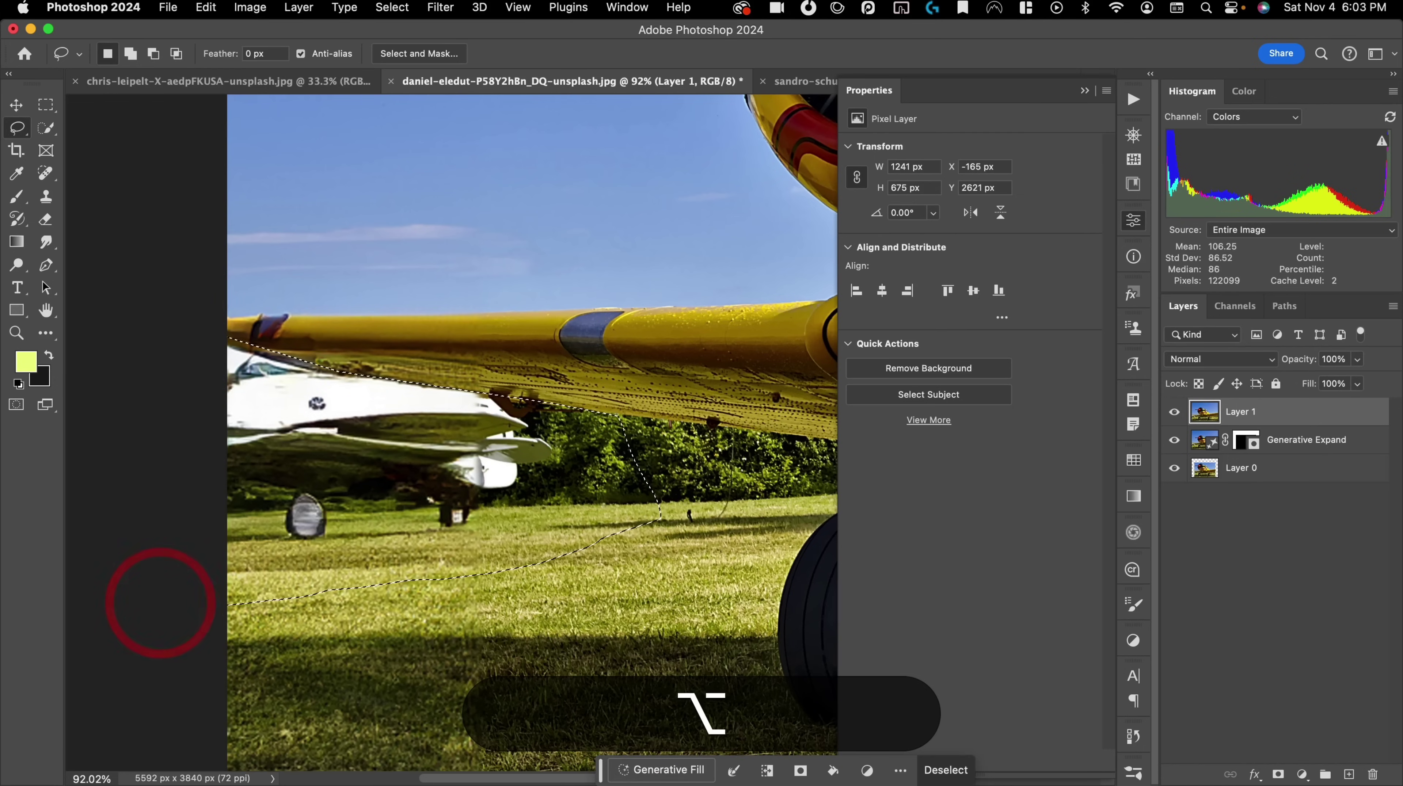
# - Generative Fill the selection, keep variation 2, and select it with the stamped layer
pyautogui.click(658, 771)
pyautogui.click(978, 769)
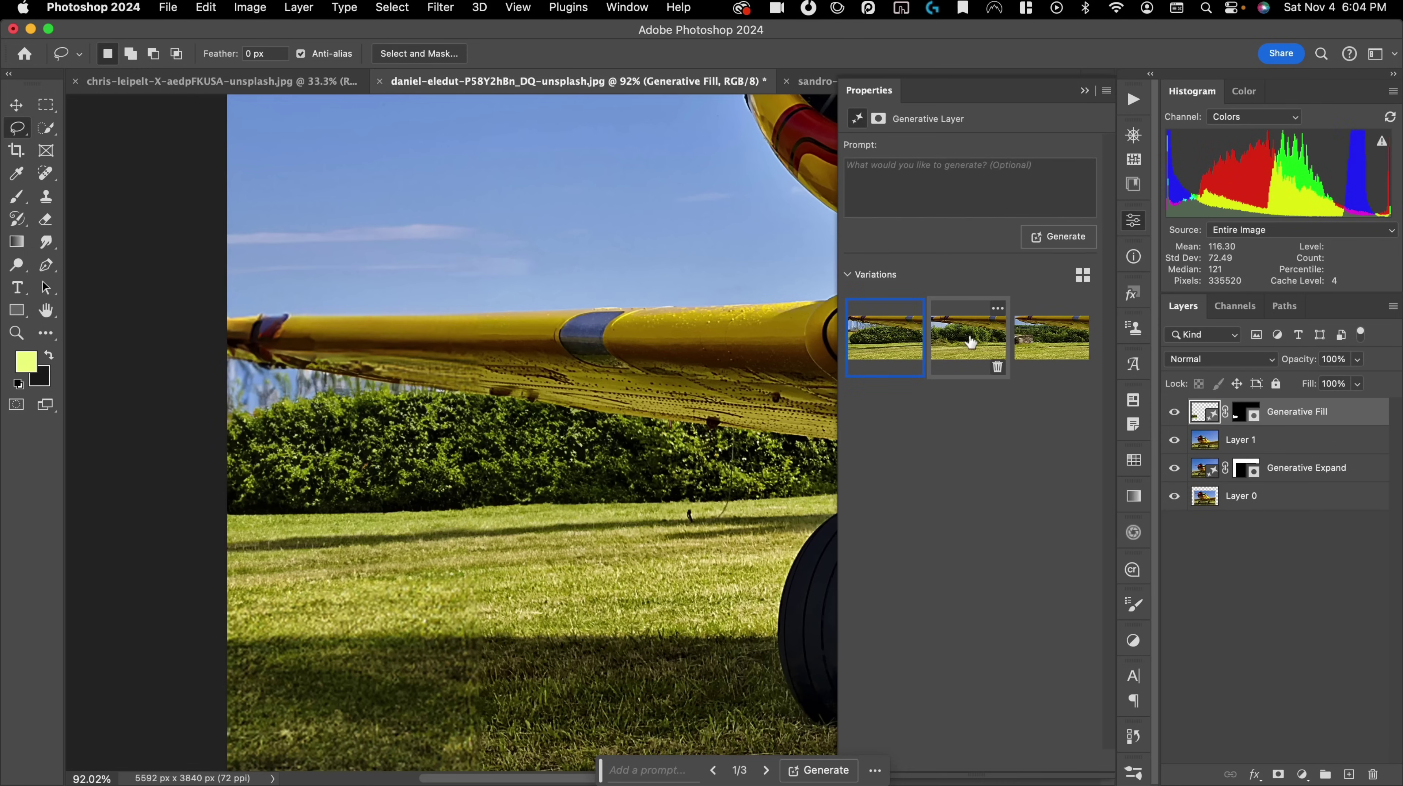
pyautogui.click(971, 342)
pyautogui.moveTo(398, 402); pyautogui.dragTo(266, 548)
pyautogui.click(592, 492)
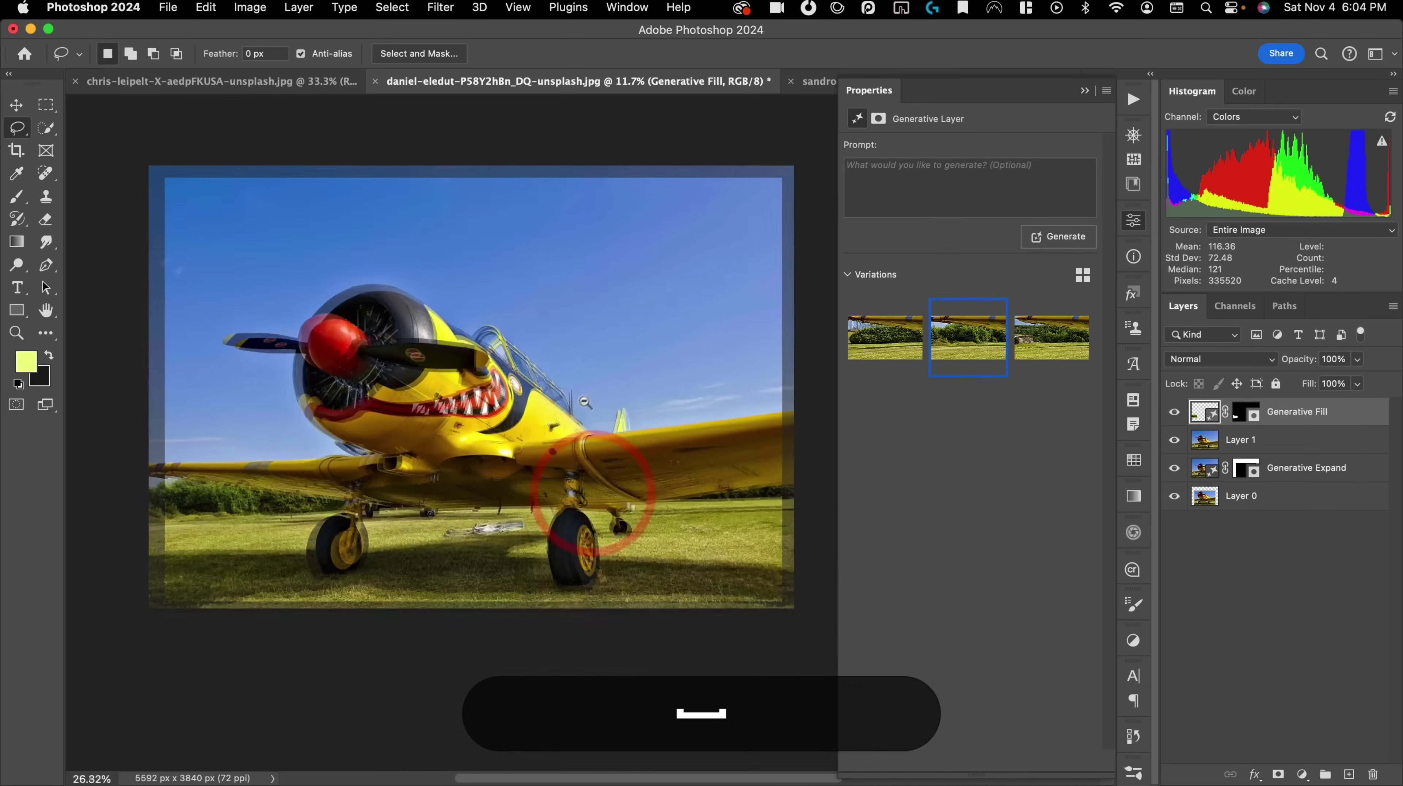
pyautogui.click(585, 400)
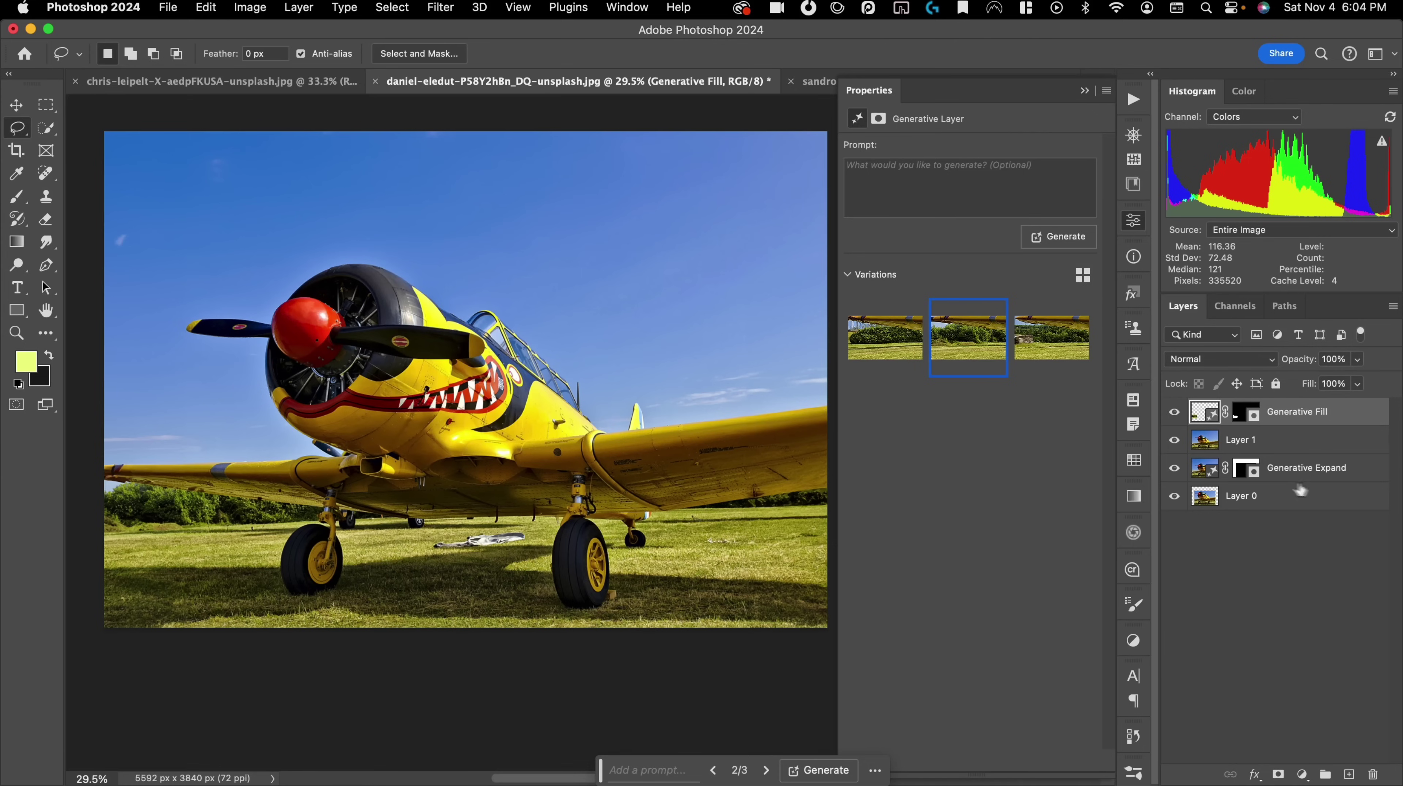
pyautogui.keyDown('shift'); pyautogui.click(1288, 440); pyautogui.keyUp('shift')
# - Merge the stamped and fill layers, then start a pen path along the spinner's bottom edge
pyautogui.press('super+e')
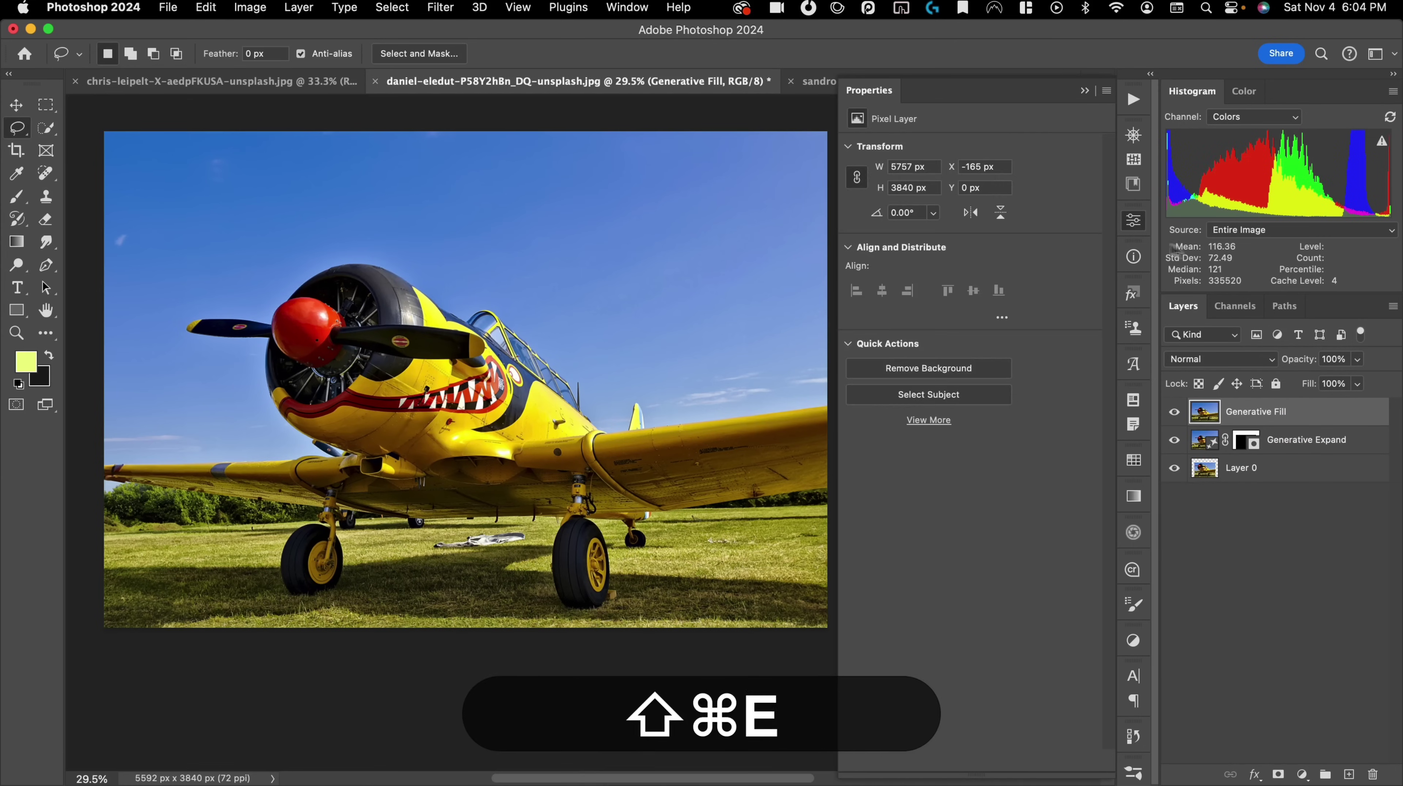
pyautogui.moveTo(385, 309); pyautogui.dragTo(540, 248)
pyautogui.press('p')
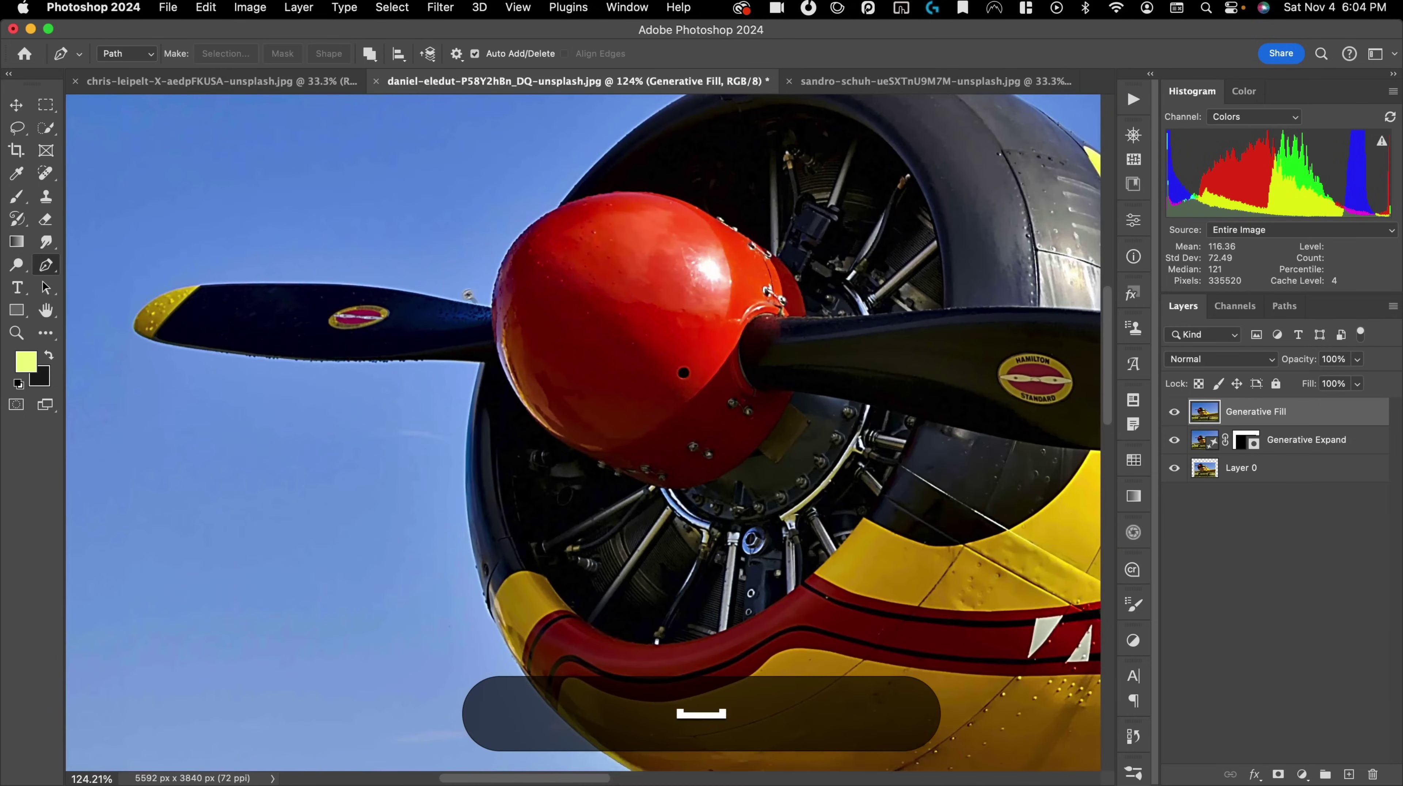
pyautogui.moveTo(462, 301); pyautogui.dragTo(510, 276)
pyautogui.moveTo(830, 313); pyautogui.dragTo(557, 347)
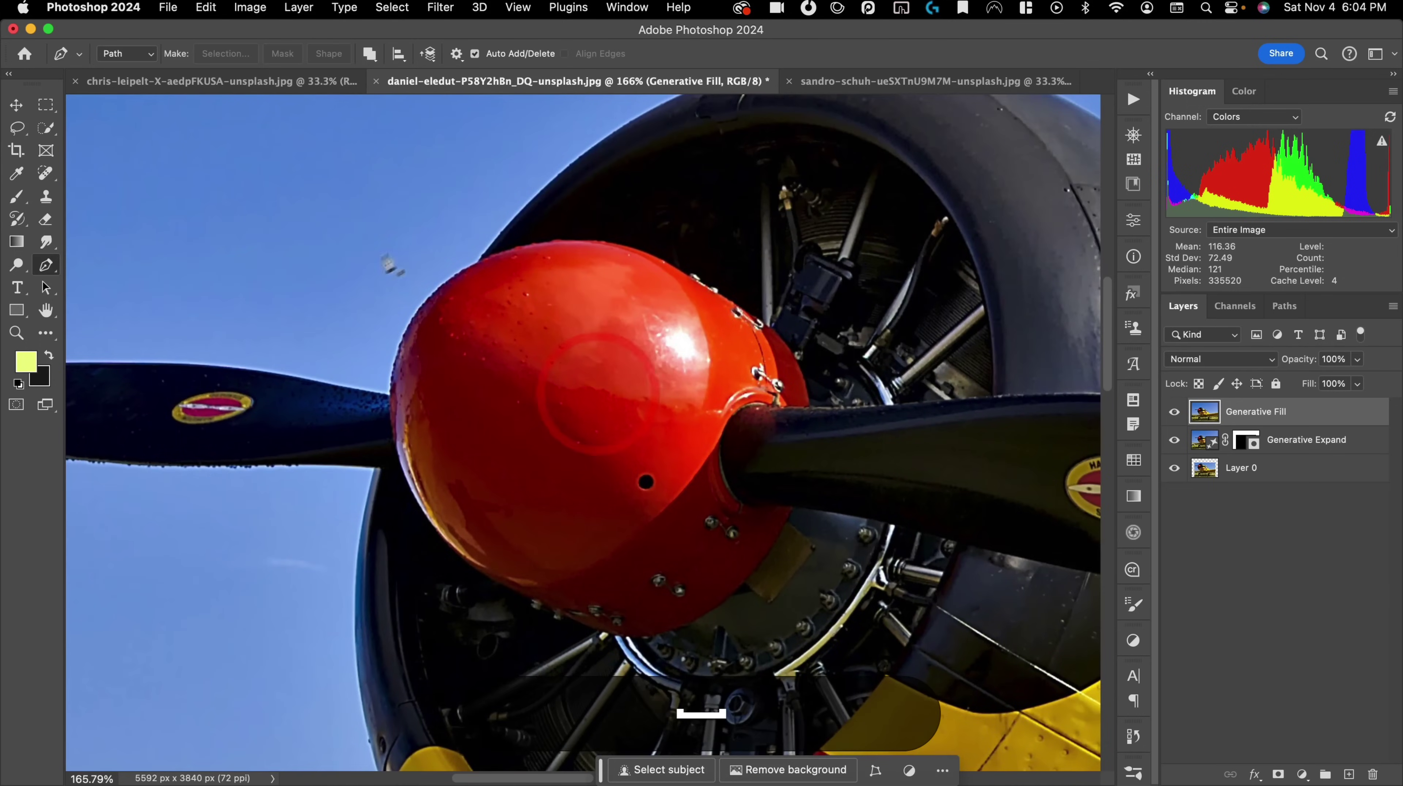
pyautogui.moveTo(644, 644); pyautogui.dragTo(673, 611)
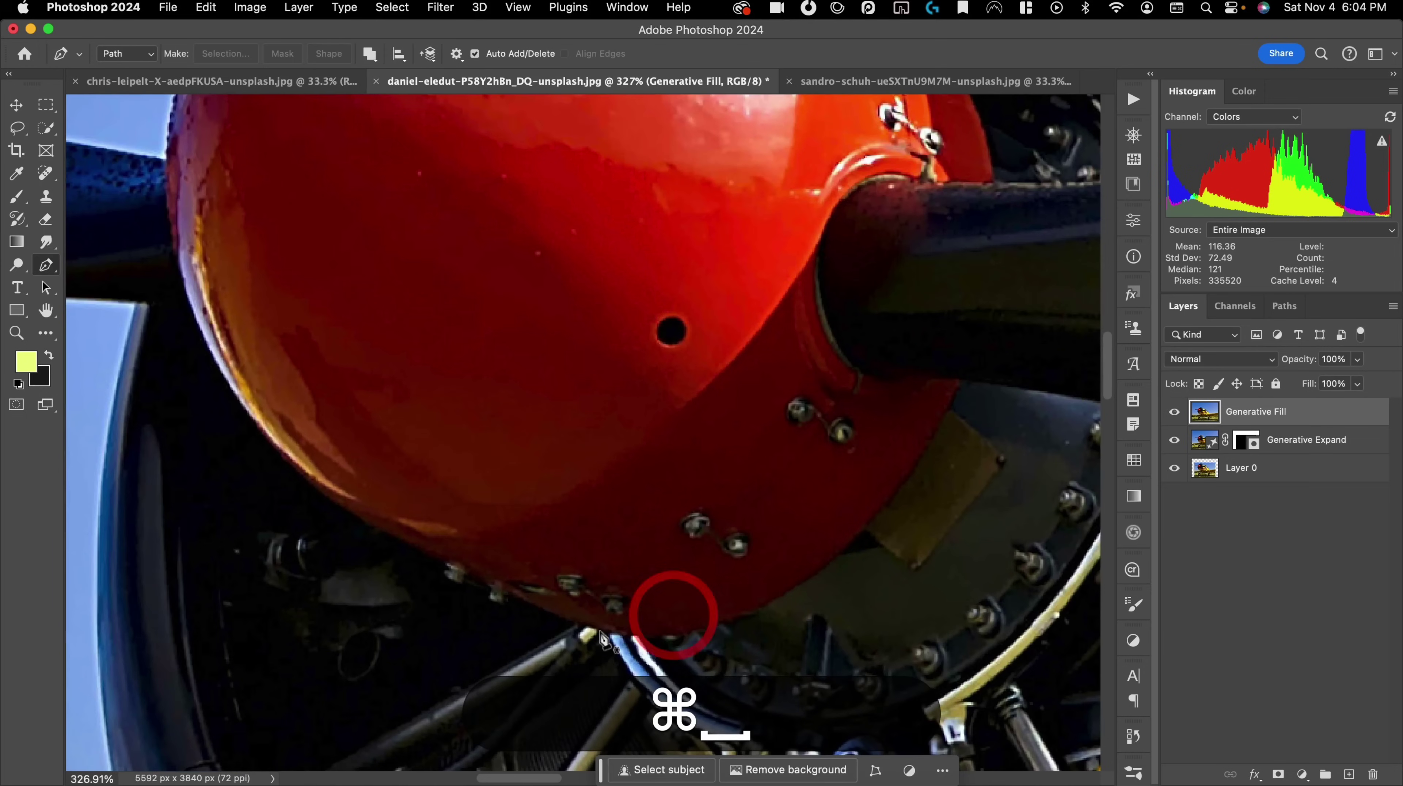
pyautogui.moveTo(579, 623); pyautogui.dragTo(574, 624)
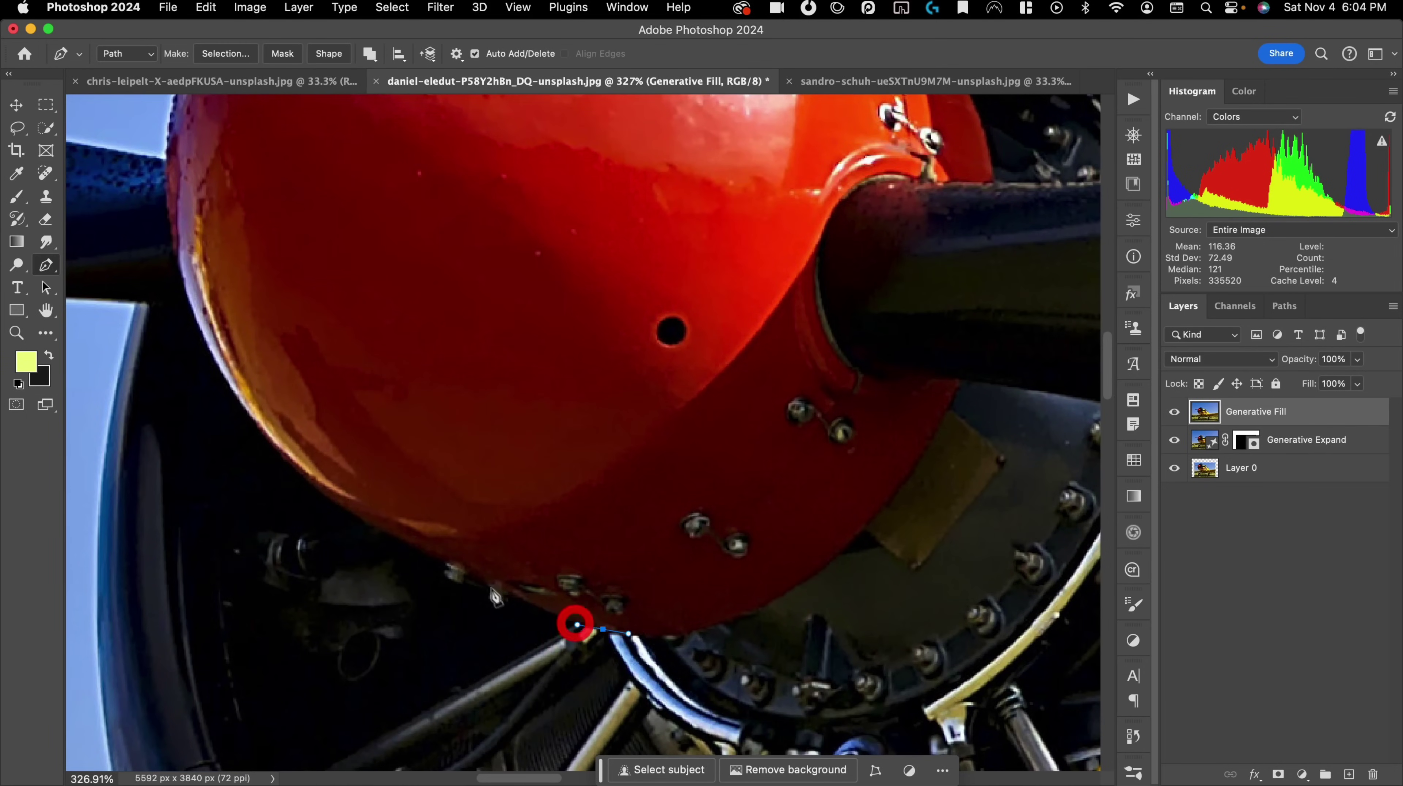
pyautogui.moveTo(424, 550)
pyautogui.mouseDown()
pyautogui.moveTo(331, 501)
pyautogui.moveTo(269, 367)
pyautogui.moveTo(451, 424)
pyautogui.moveTo(404, 341)
pyautogui.moveTo(400, 278)
pyautogui.moveTo(396, 288)
pyautogui.moveTo(360, 253)
pyautogui.moveTo(385, 268)
pyautogui.mouseUp()
# - Continue the pen path over the spinner's top and right side and close it
pyautogui.moveTo(528, 131); pyautogui.dragTo(601, 125)
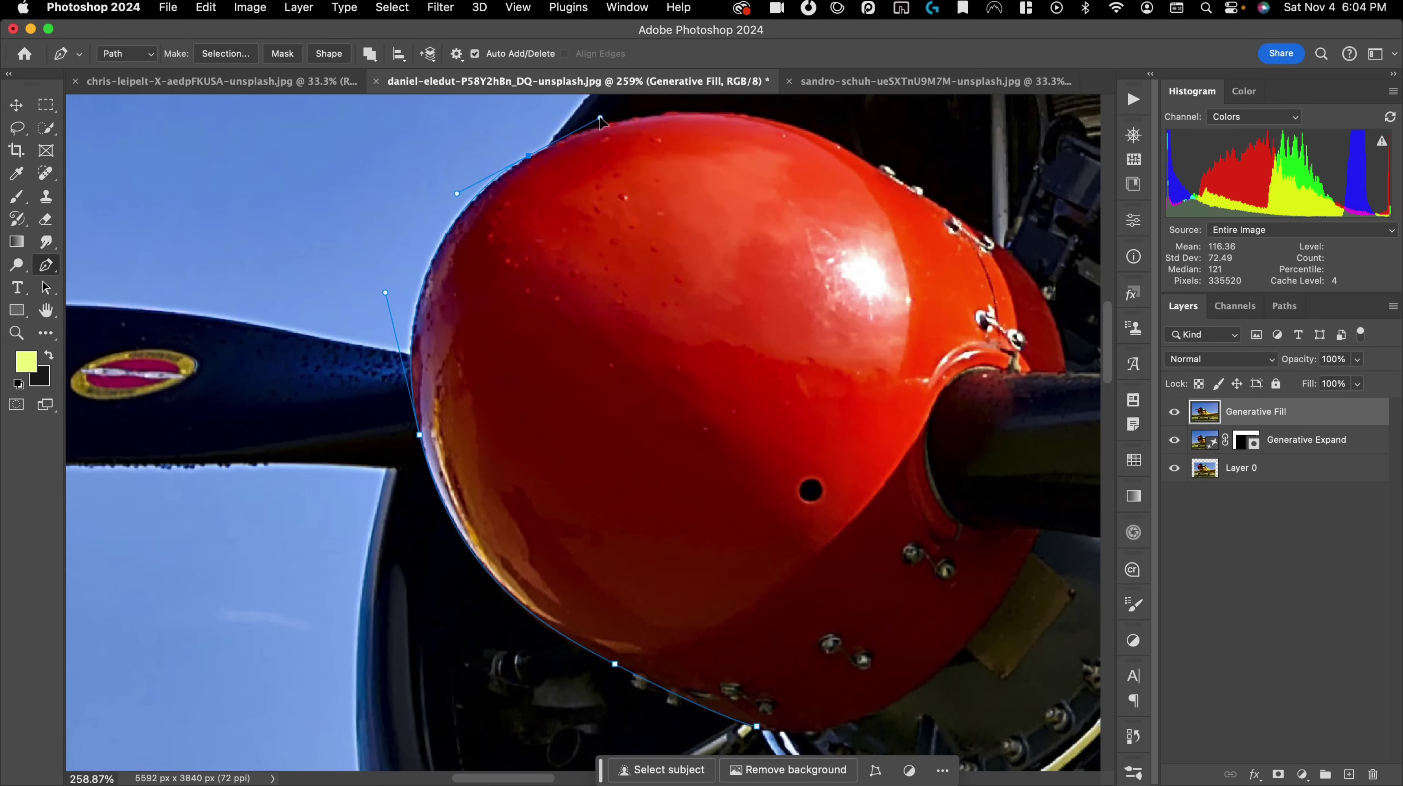
pyautogui.scroll(4, 597, 132)
pyautogui.hscroll(5, 597, 132)
pyautogui.click(639, 251)
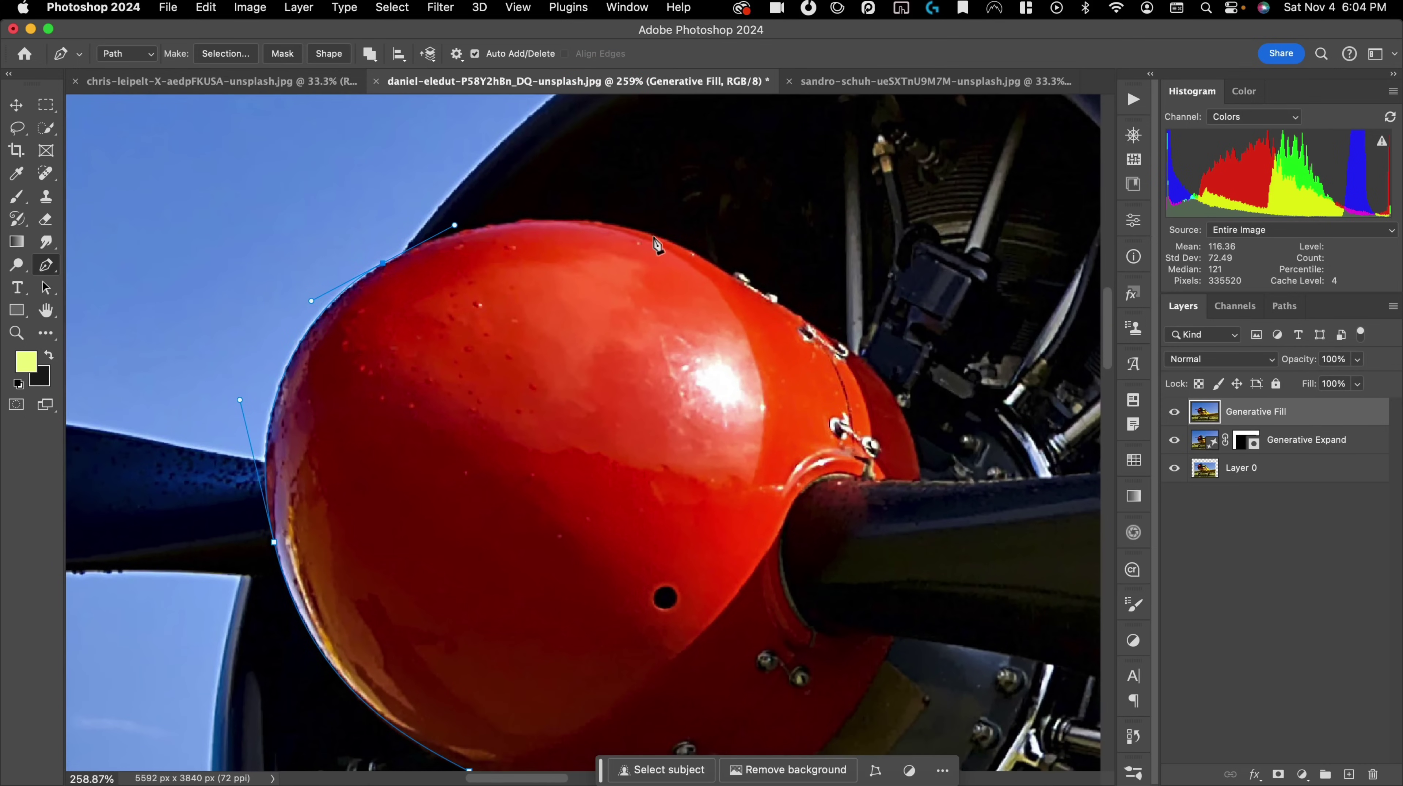
pyautogui.moveTo(730, 281); pyautogui.dragTo(755, 270)
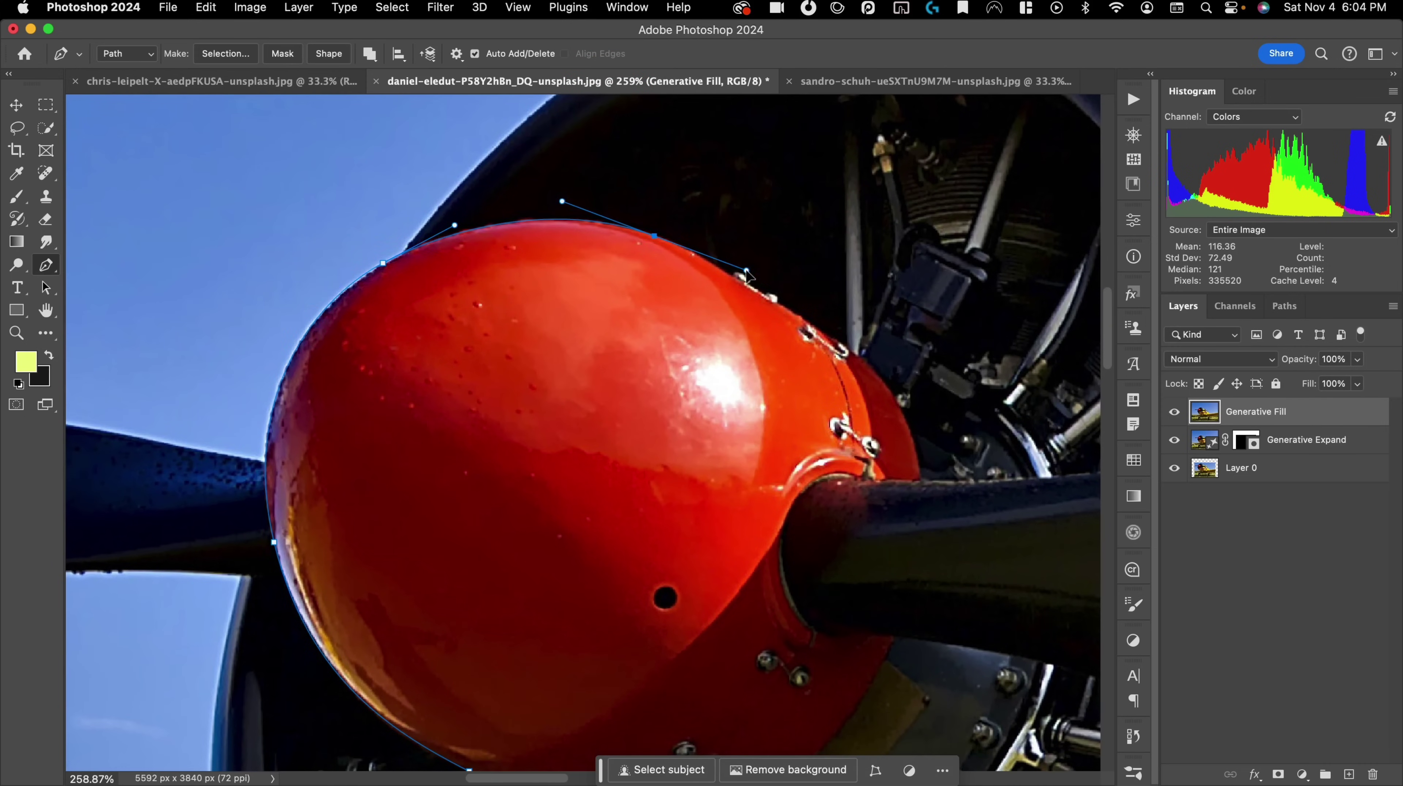
pyautogui.click(824, 333)
pyautogui.keyDown('super'); pyautogui.click(824, 333); pyautogui.keyUp('super')
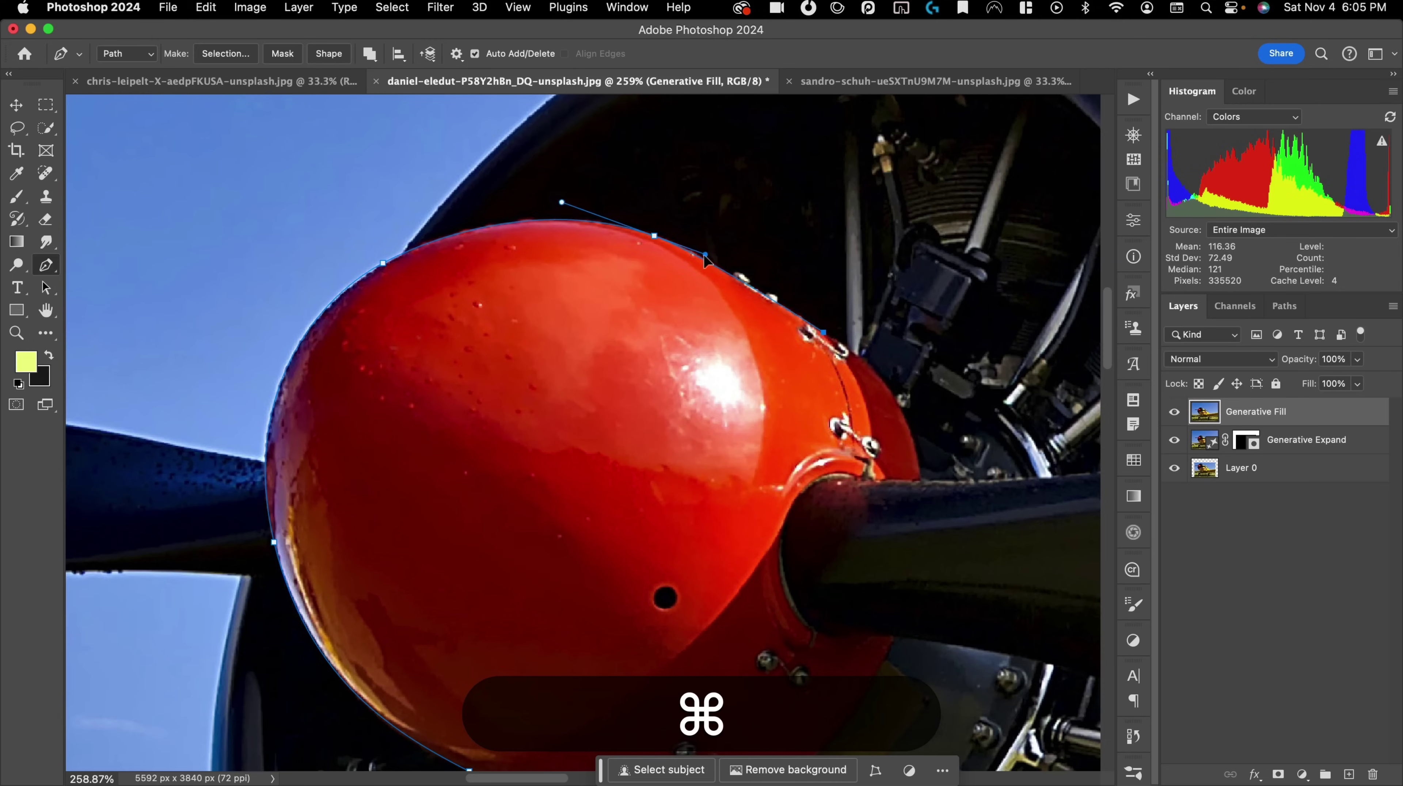
pyautogui.keyDown('super'); pyautogui.click(705, 255); pyautogui.keyUp('super')
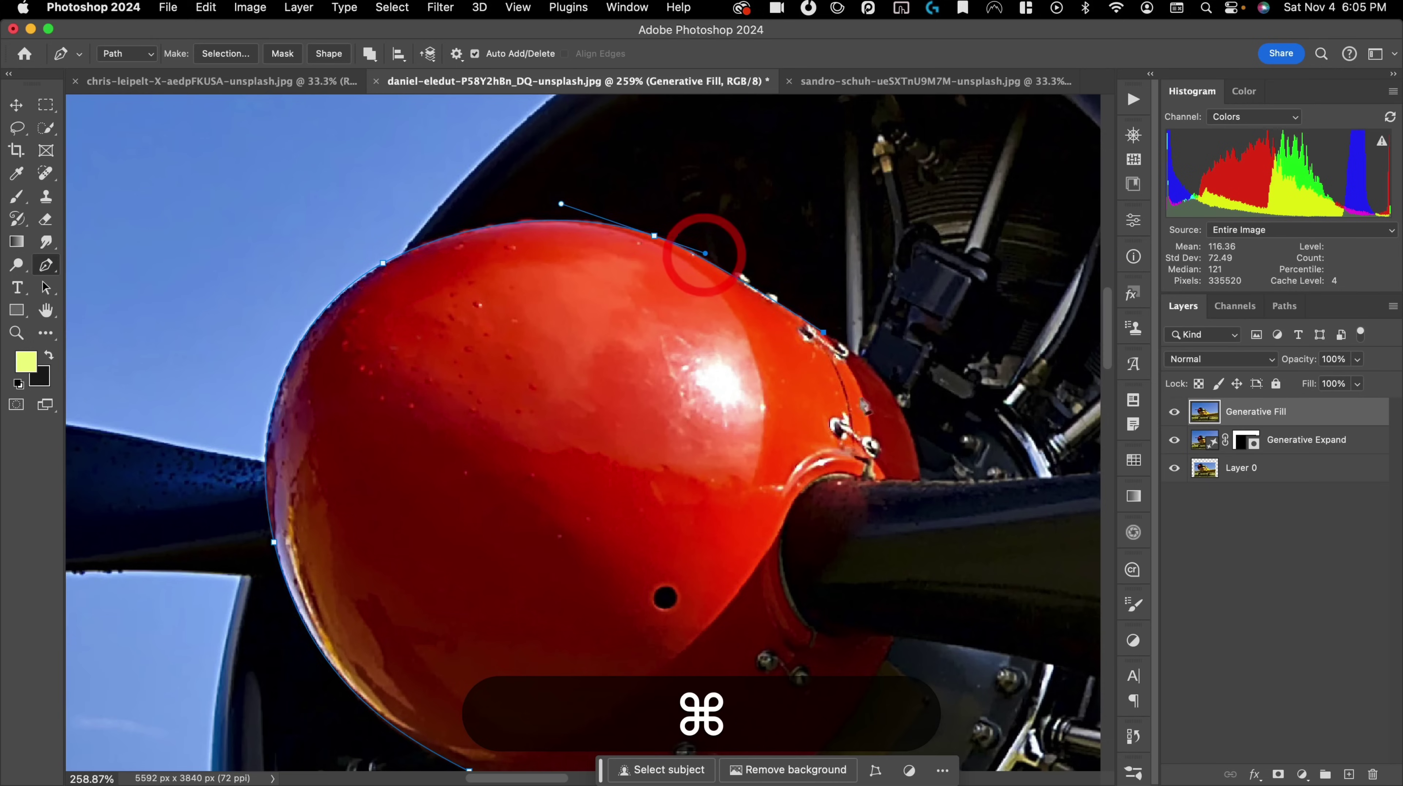
pyautogui.click(866, 361)
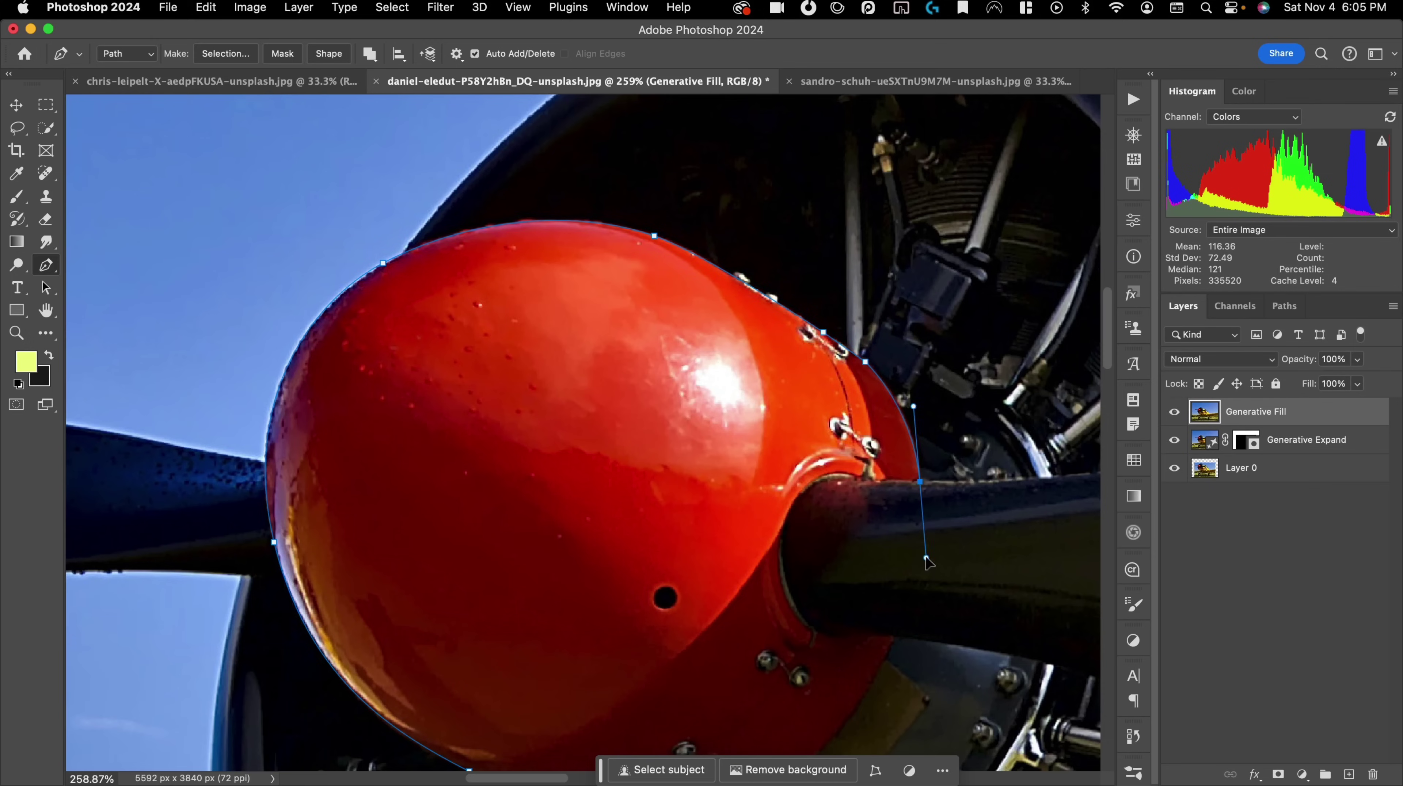
pyautogui.moveTo(924, 562); pyautogui.dragTo(924, 562)
pyautogui.scroll(-5, 924, 562)
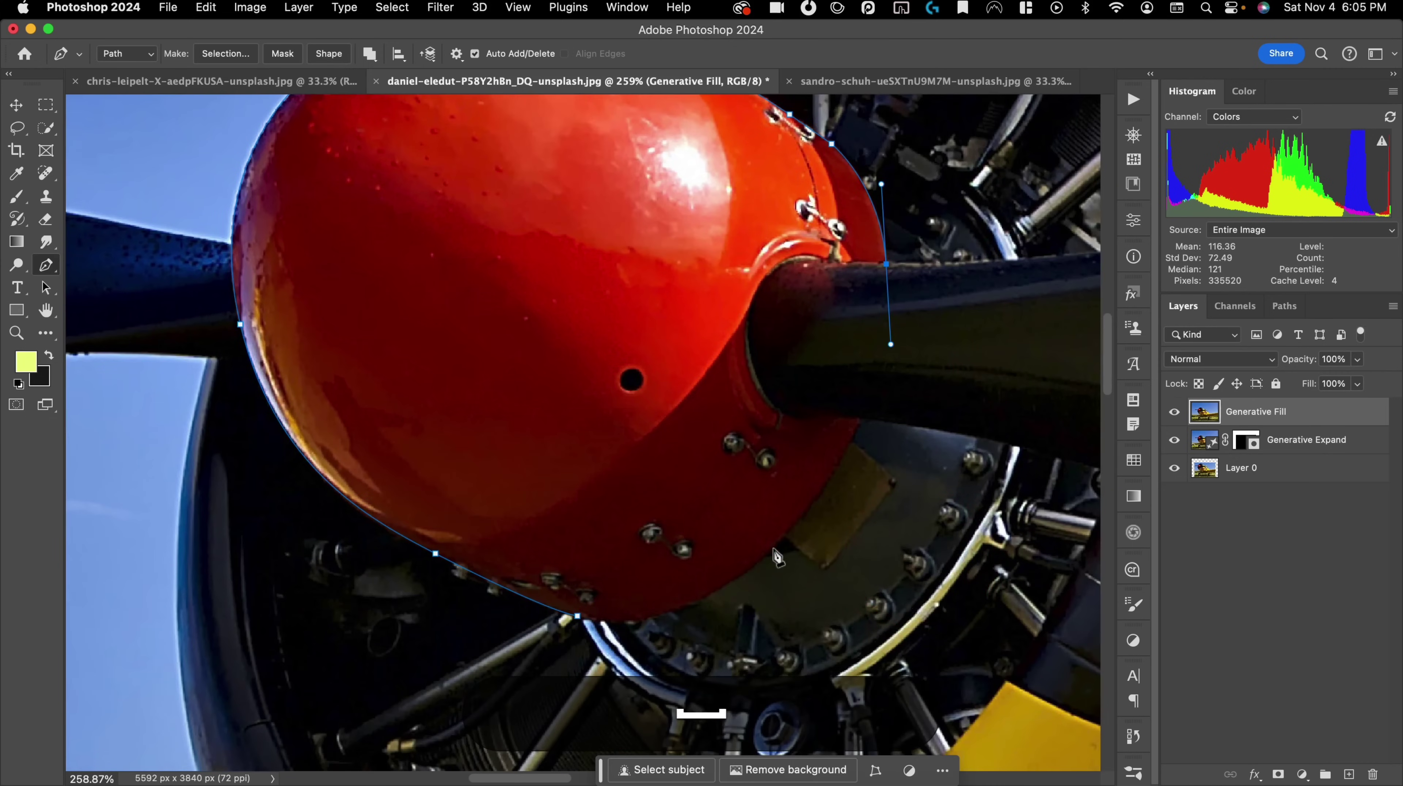
pyautogui.moveTo(774, 549); pyautogui.dragTo(674, 649)
pyautogui.keyDown('super'); pyautogui.click(674, 648); pyautogui.keyUp('super')
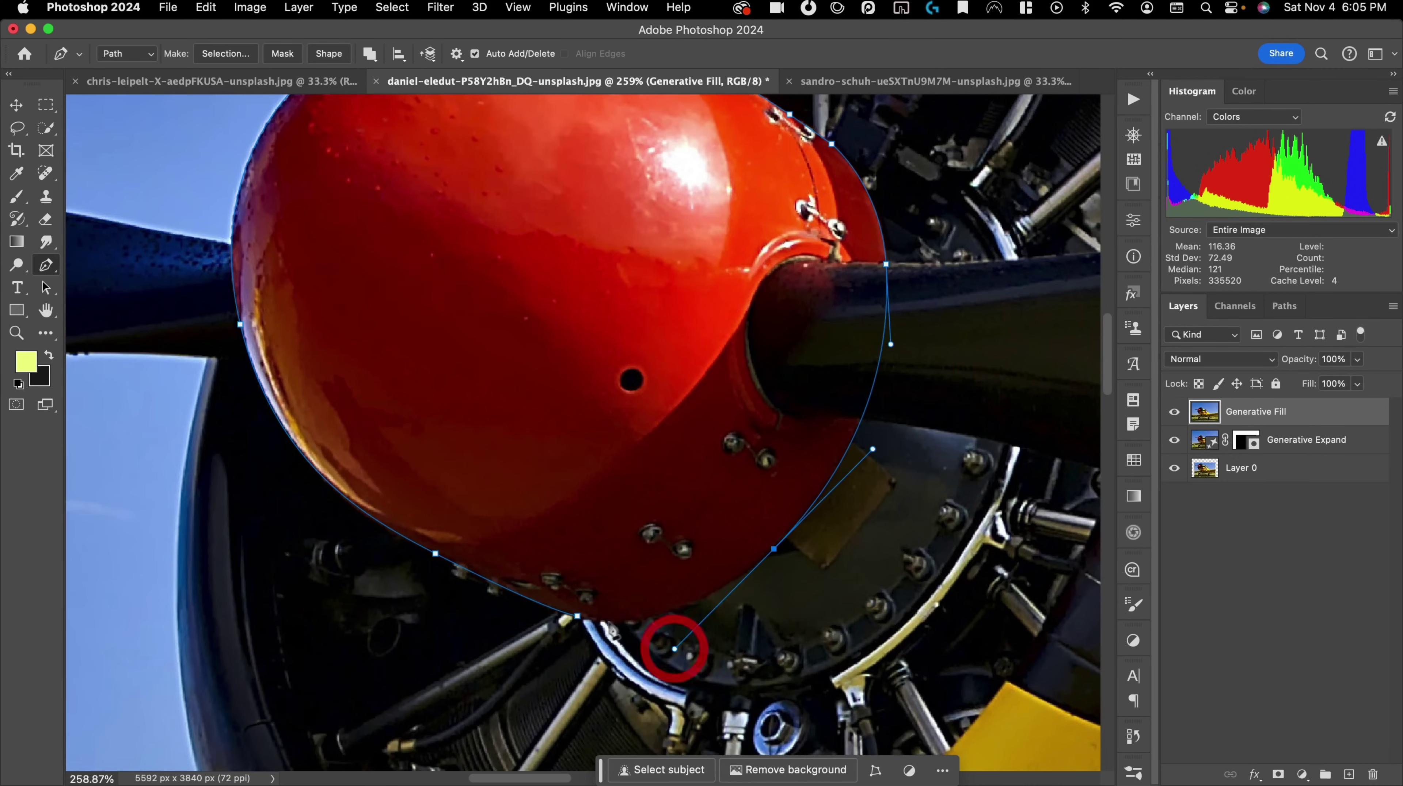
pyautogui.click(579, 618)
# - Turn the spinner path into a selection and copy it to a new layer named 'prop center'
pyautogui.rightClick(654, 325)
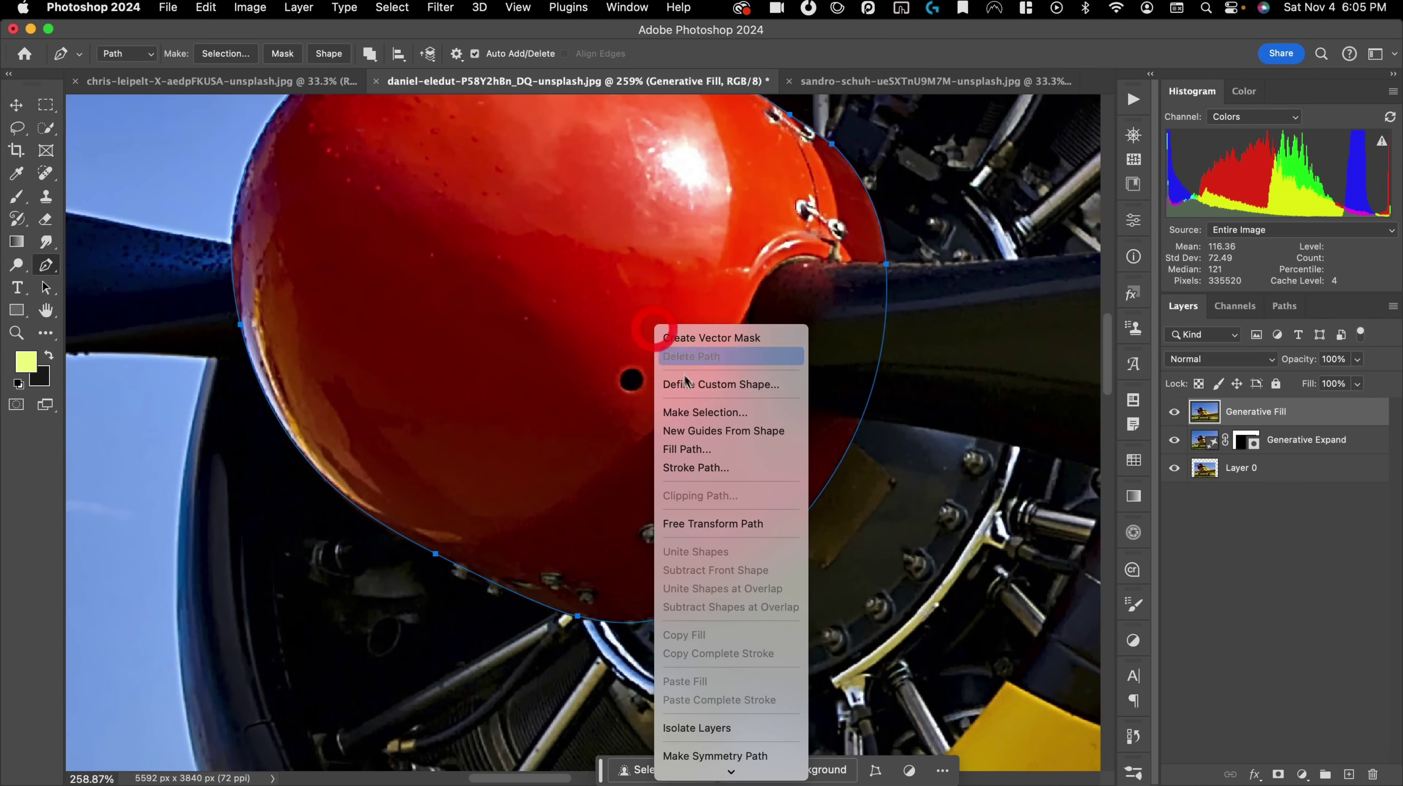
pyautogui.click(695, 414)
pyautogui.press('Return')
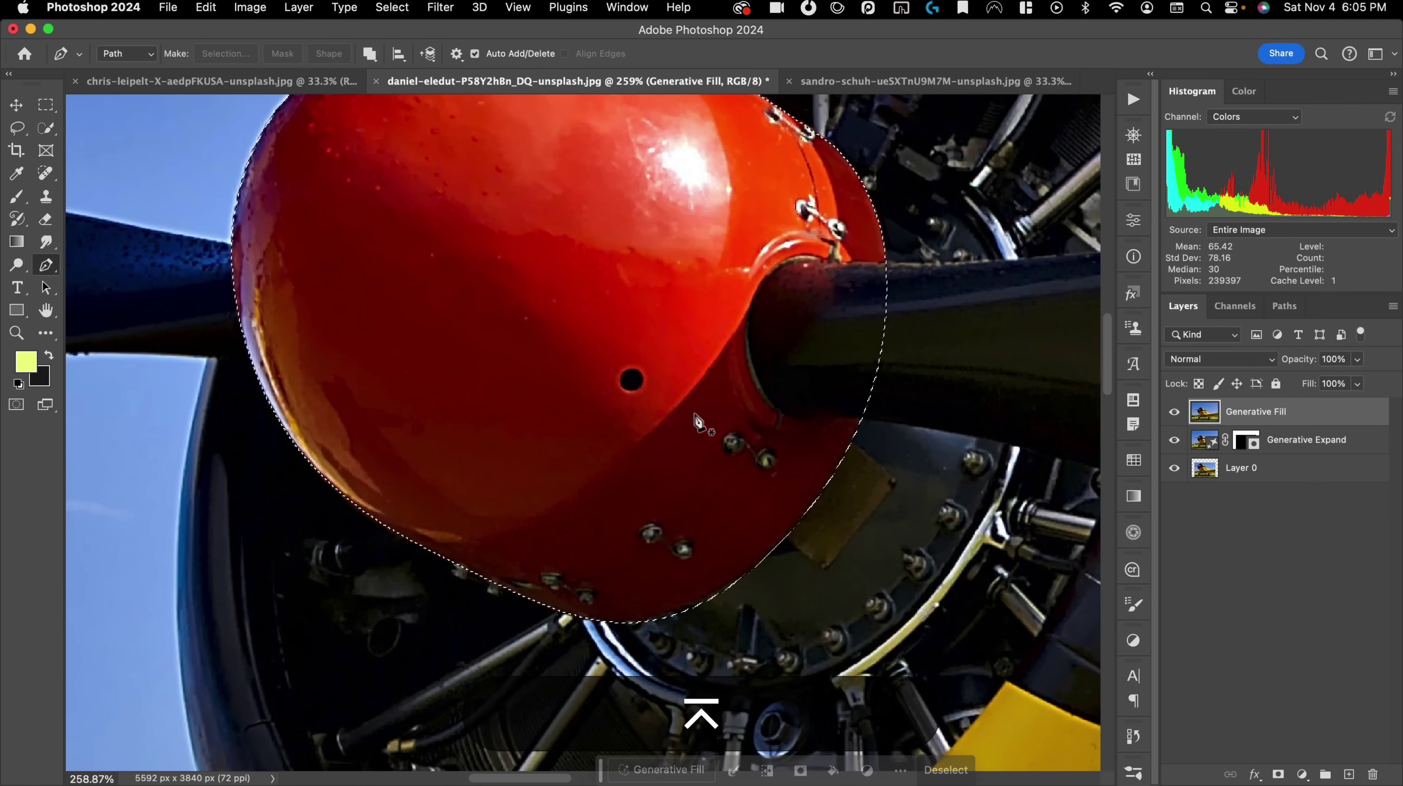
pyautogui.press('super+j')
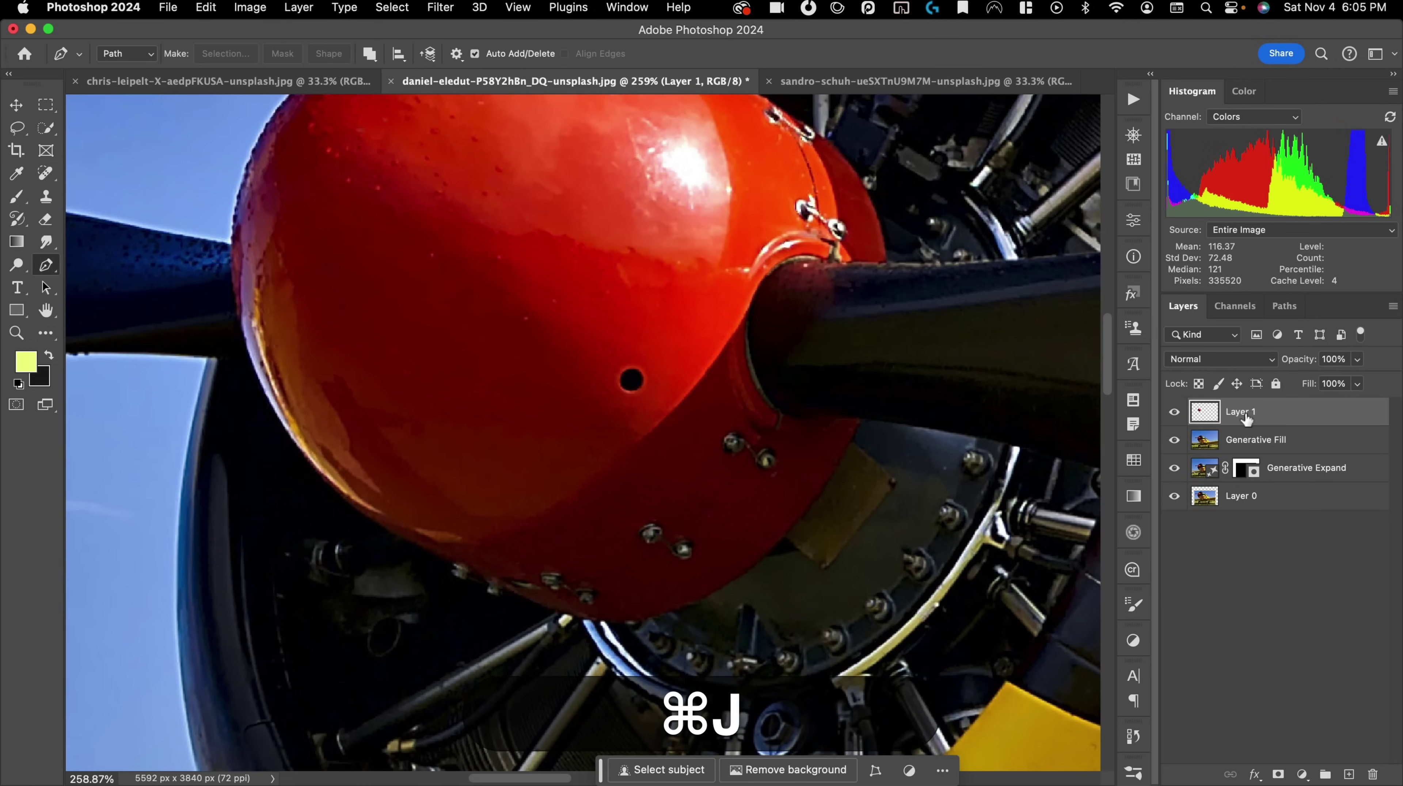
pyautogui.doubleClick(1241, 412)
pyautogui.write('prop c')
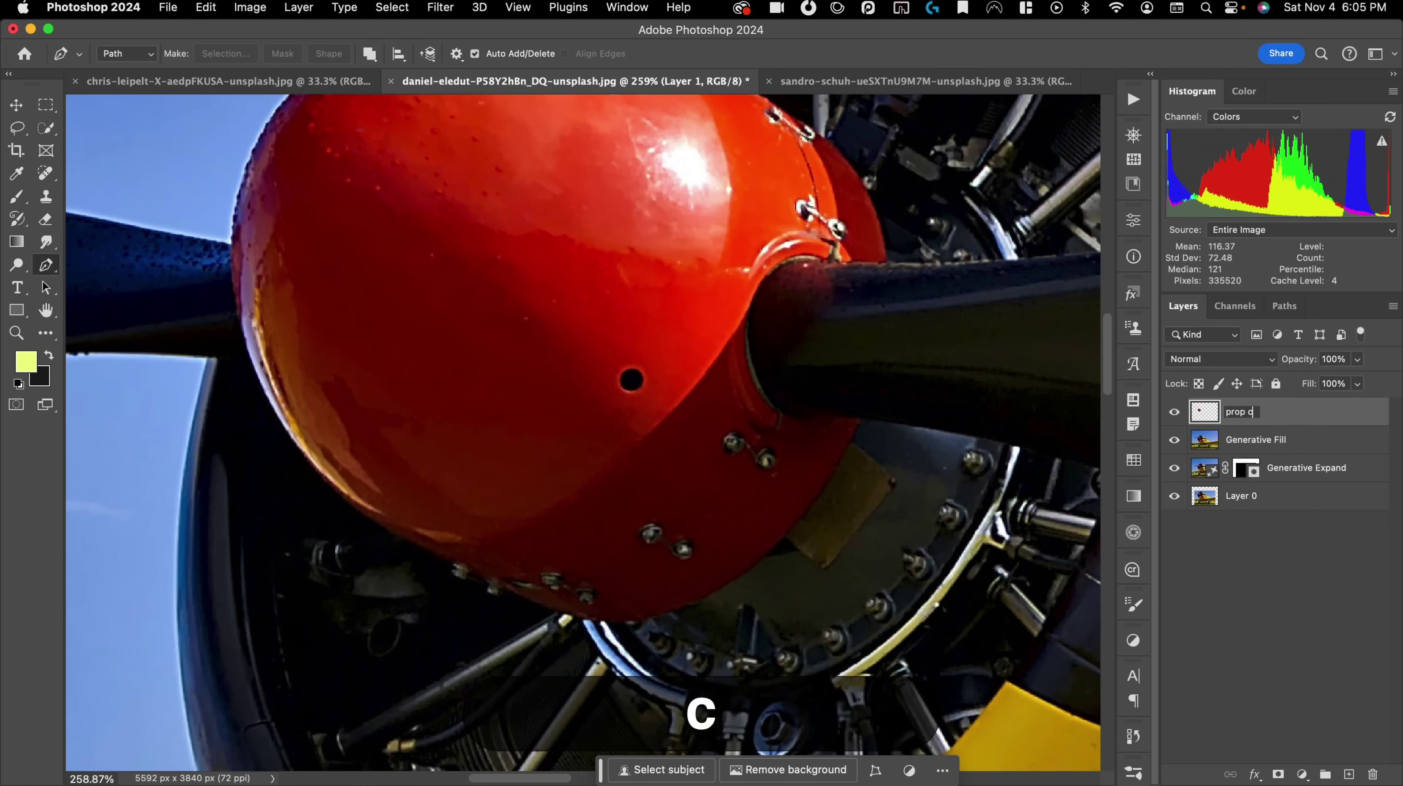
pyautogui.write('enter')
pyautogui.press('Return')
pyautogui.press('super+0')
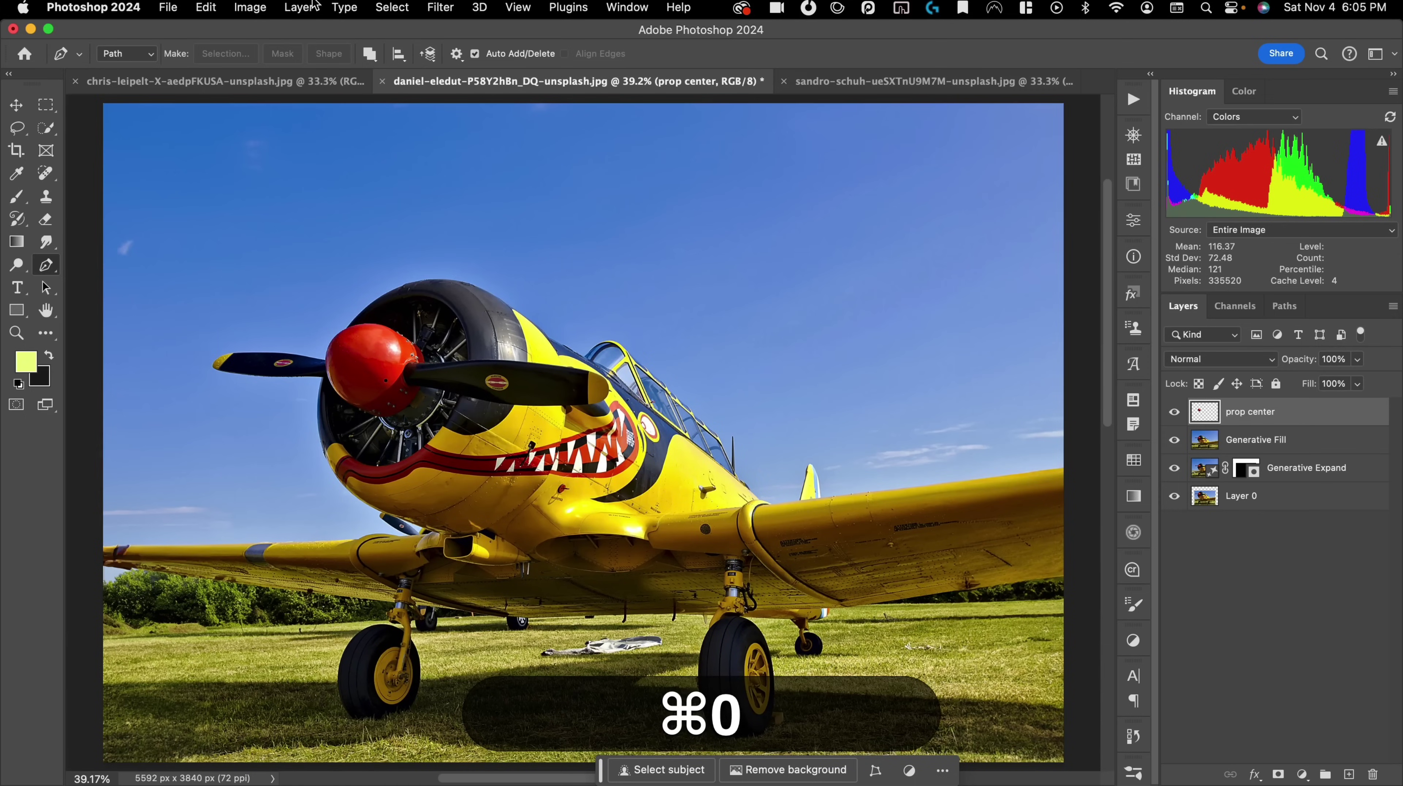
# - Pen-trace a closed outline around the right-hand black propeller blade
pyautogui.moveTo(440, 324); pyautogui.dragTo(489, 318)
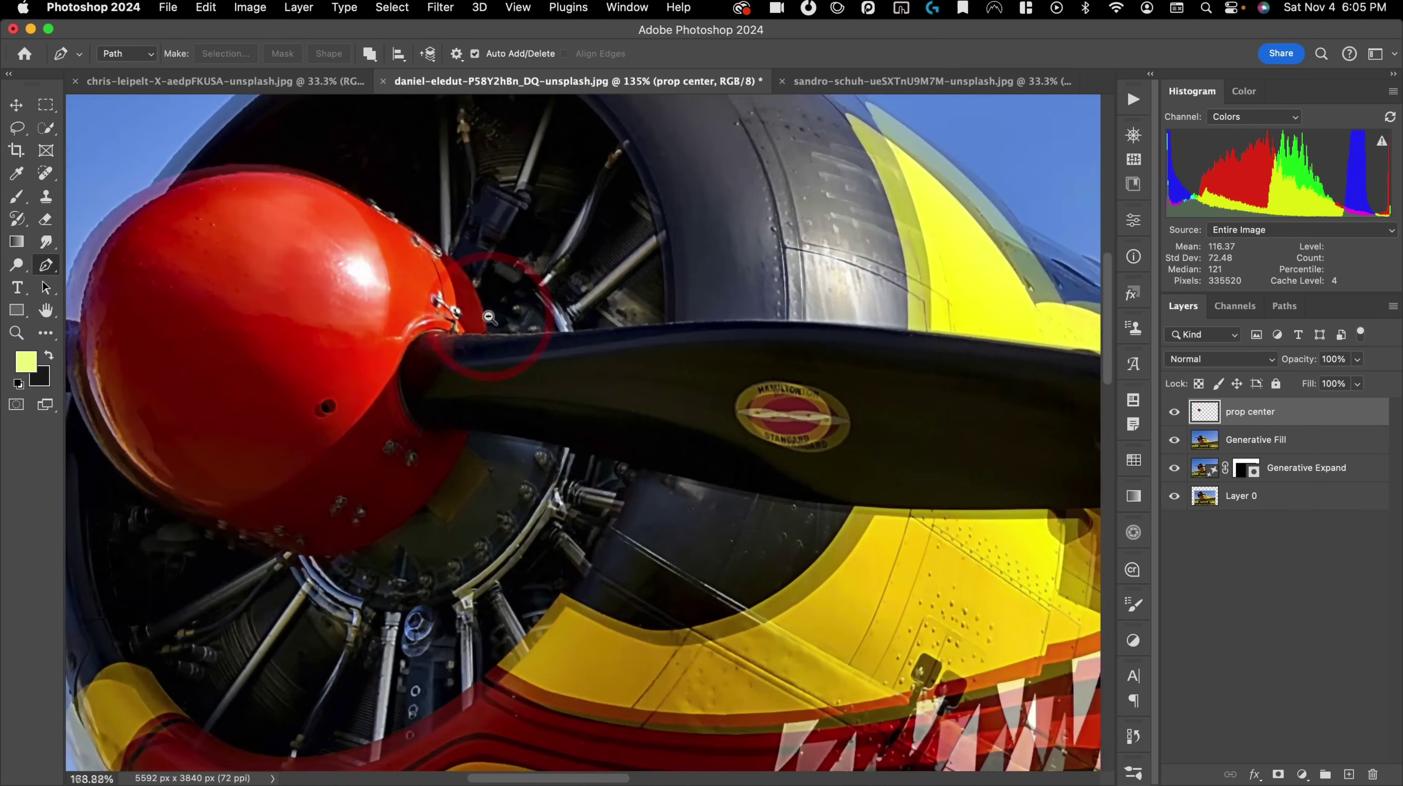
pyautogui.moveTo(596, 330); pyautogui.dragTo(836, 376)
pyautogui.click(936, 416)
pyautogui.moveTo(979, 490); pyautogui.dragTo(979, 502)
pyautogui.moveTo(906, 560); pyautogui.dragTo(841, 571)
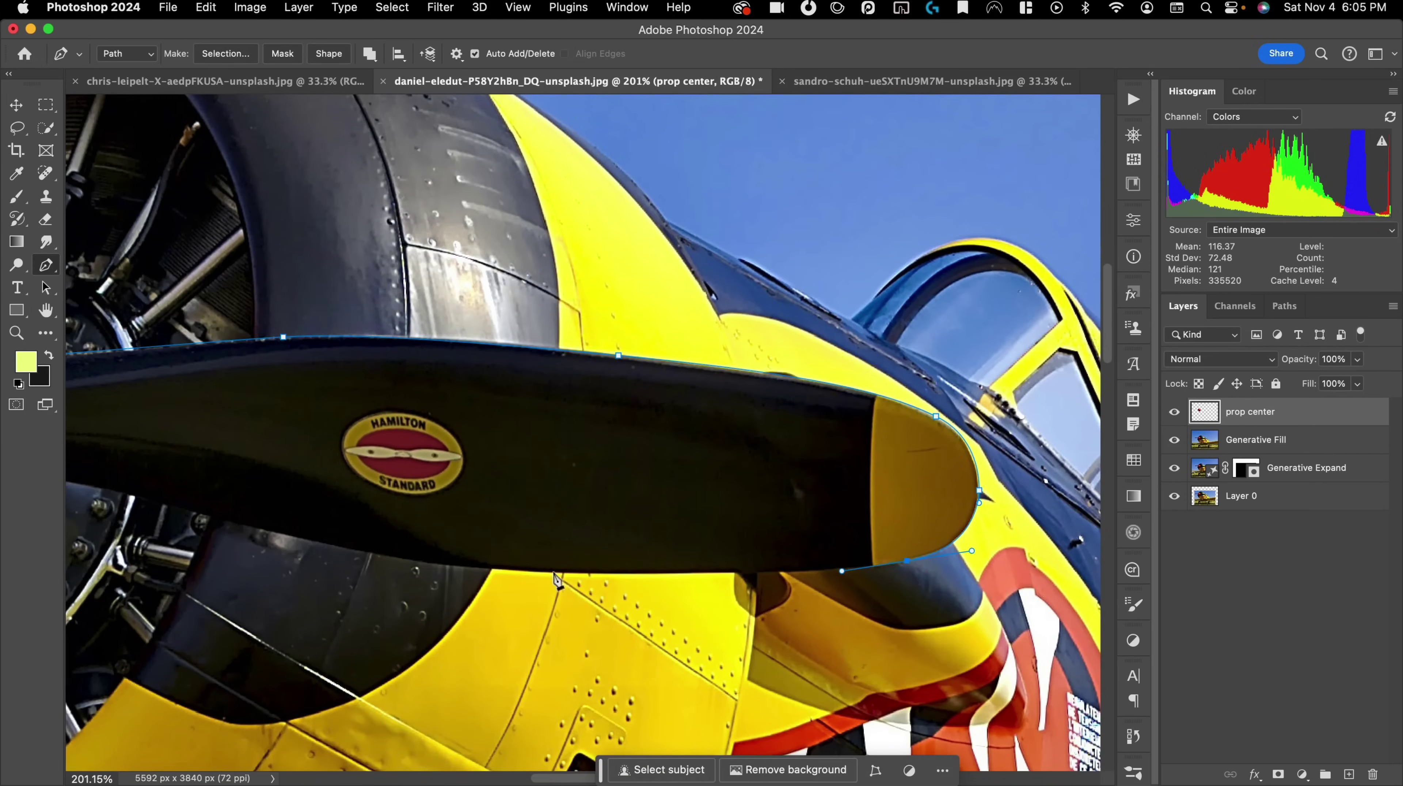
pyautogui.click(245, 529)
pyautogui.moveTo(172, 436); pyautogui.dragTo(808, 485)
pyautogui.click(651, 526)
pyautogui.click(570, 509)
pyautogui.click(596, 404)
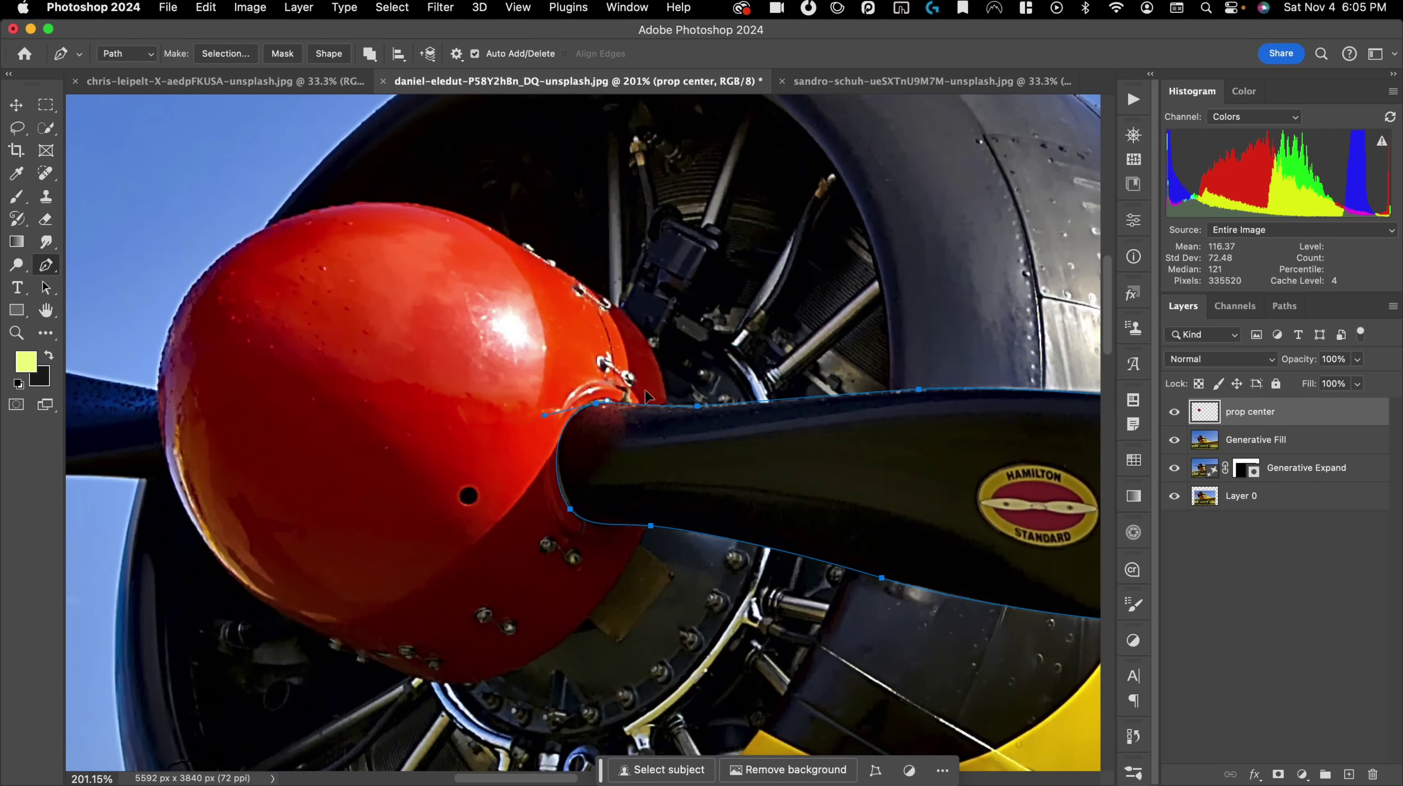
pyautogui.moveTo(645, 390); pyautogui.dragTo(220, 385)
pyautogui.moveTo(826, 451); pyautogui.dragTo(676, 439)
# - Make the outline a selection and copy it from Generative Fill to a new layer 'prop 1'
pyautogui.rightClick(716, 445)
pyautogui.click(767, 526)
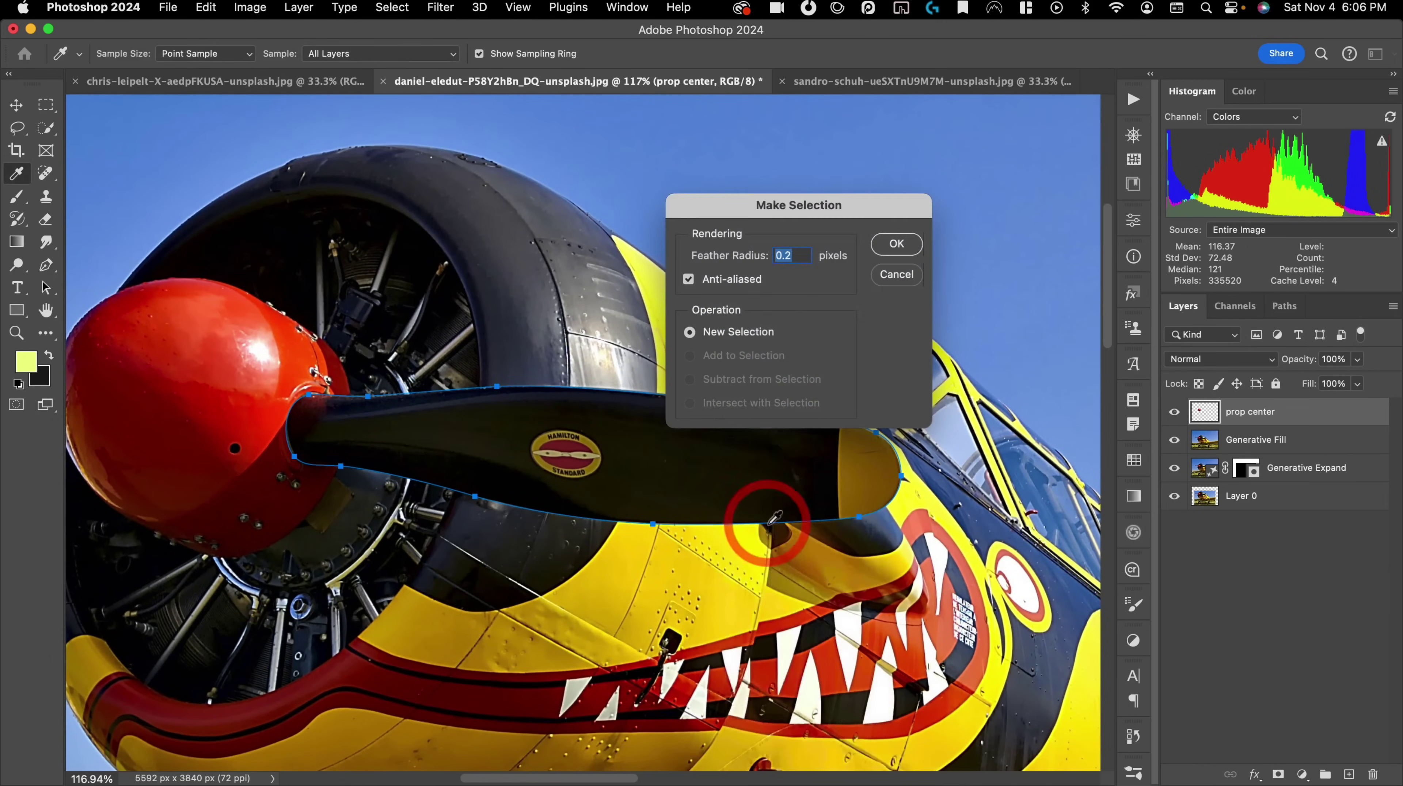
pyautogui.press('Return')
pyautogui.click(1310, 443)
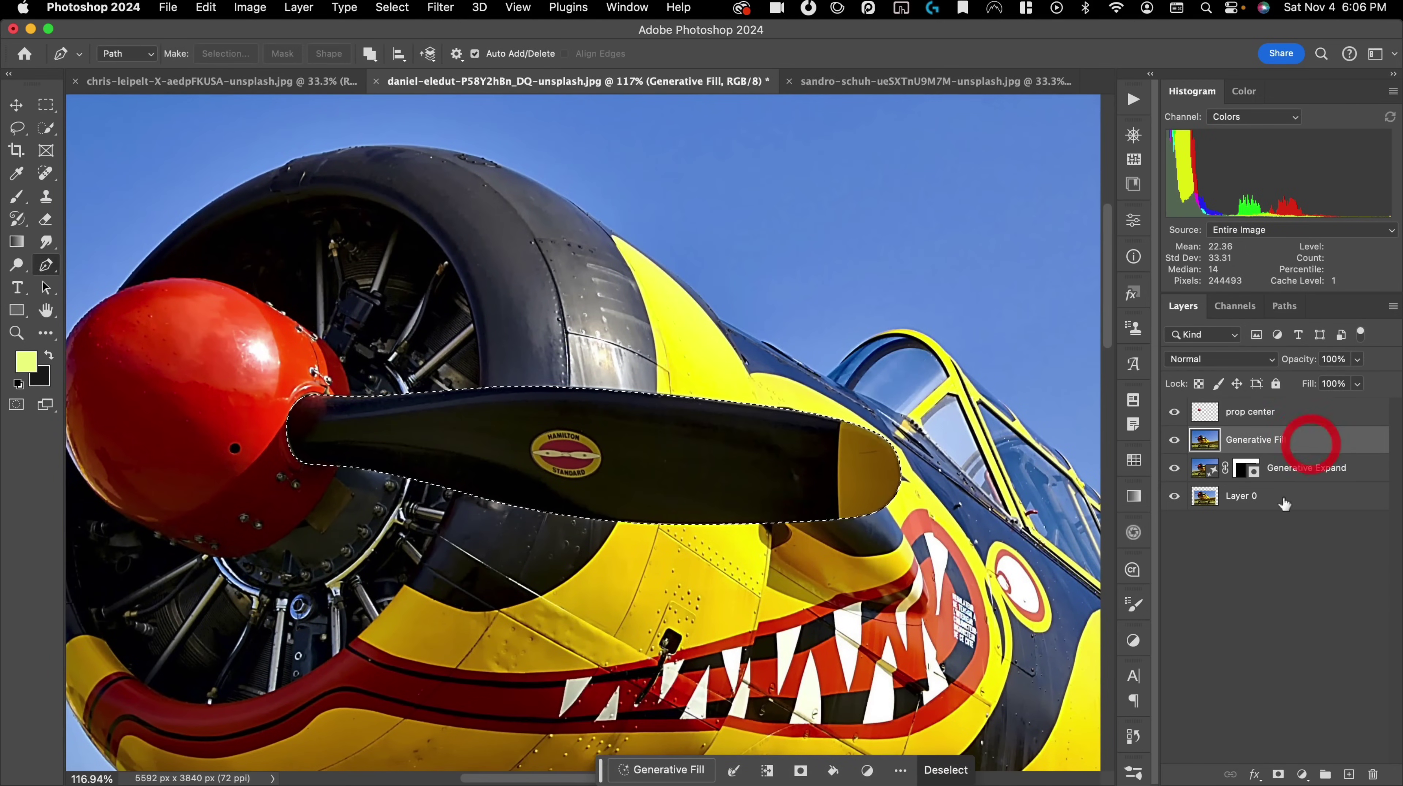
pyautogui.press('super+j')
pyautogui.doubleClick(1239, 441)
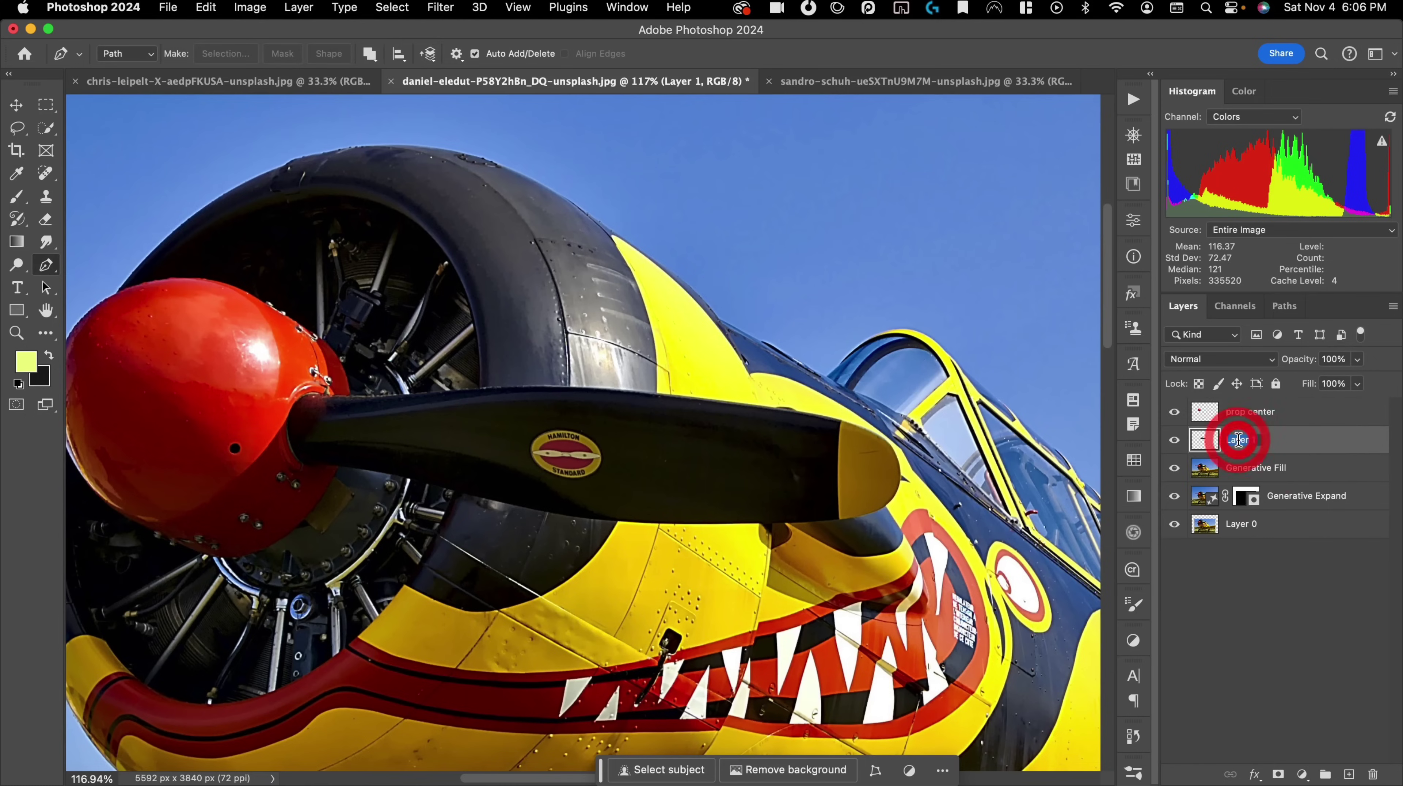
pyautogui.write('prop')
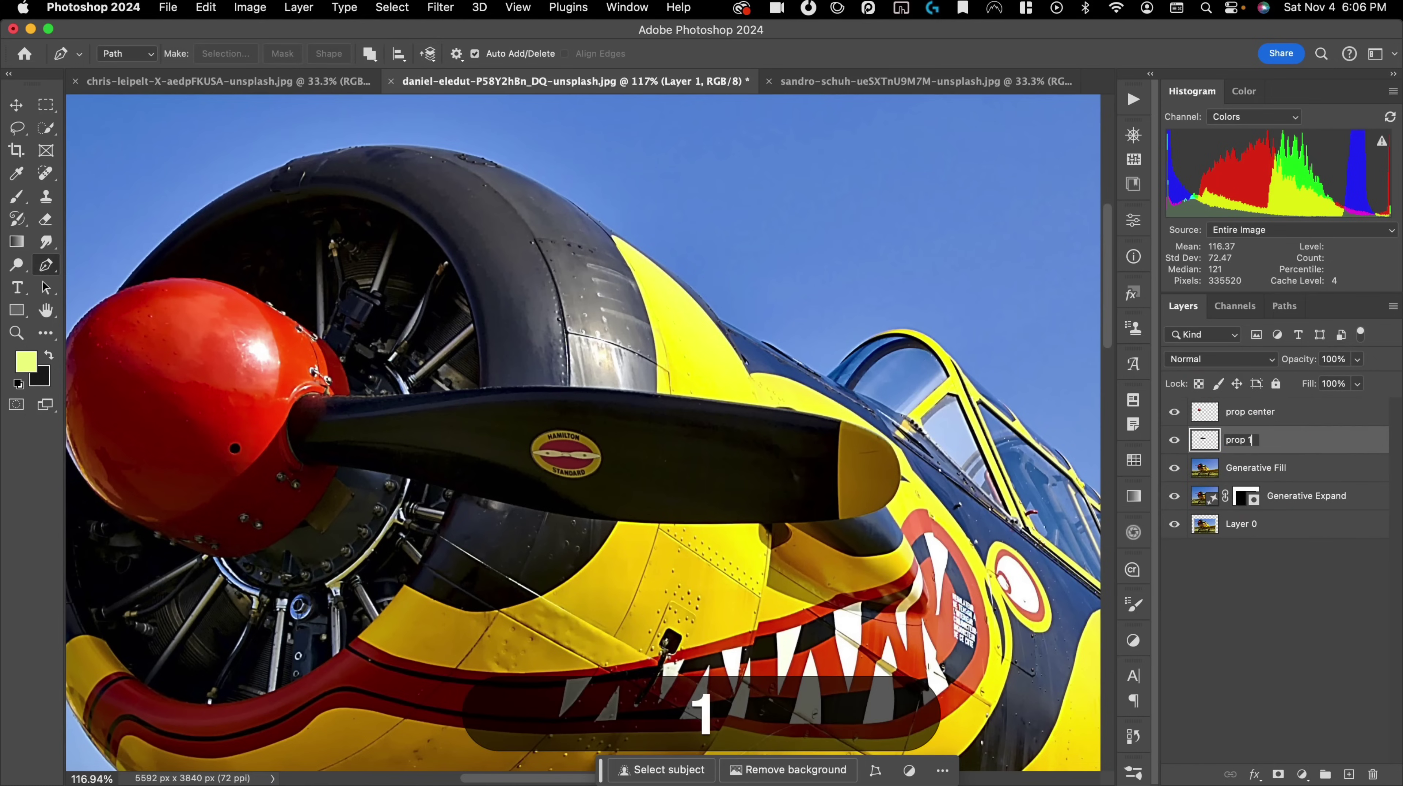
pyautogui.write(' 1')
pyautogui.press('Return')
# - Begin a pen outline of the left blade, then undo it
pyautogui.moveTo(203, 449); pyautogui.dragTo(914, 449)
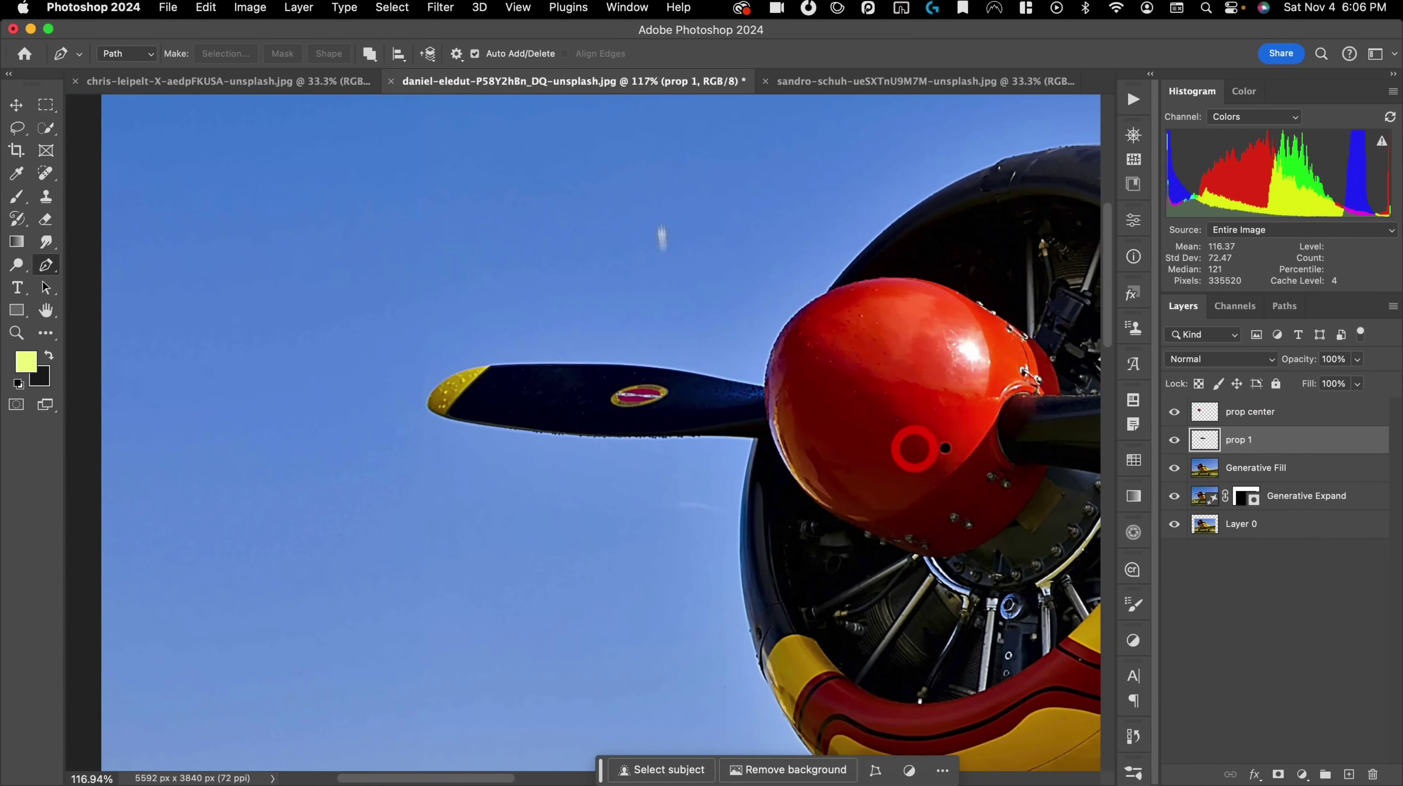
pyautogui.scroll(5, 754, 385)
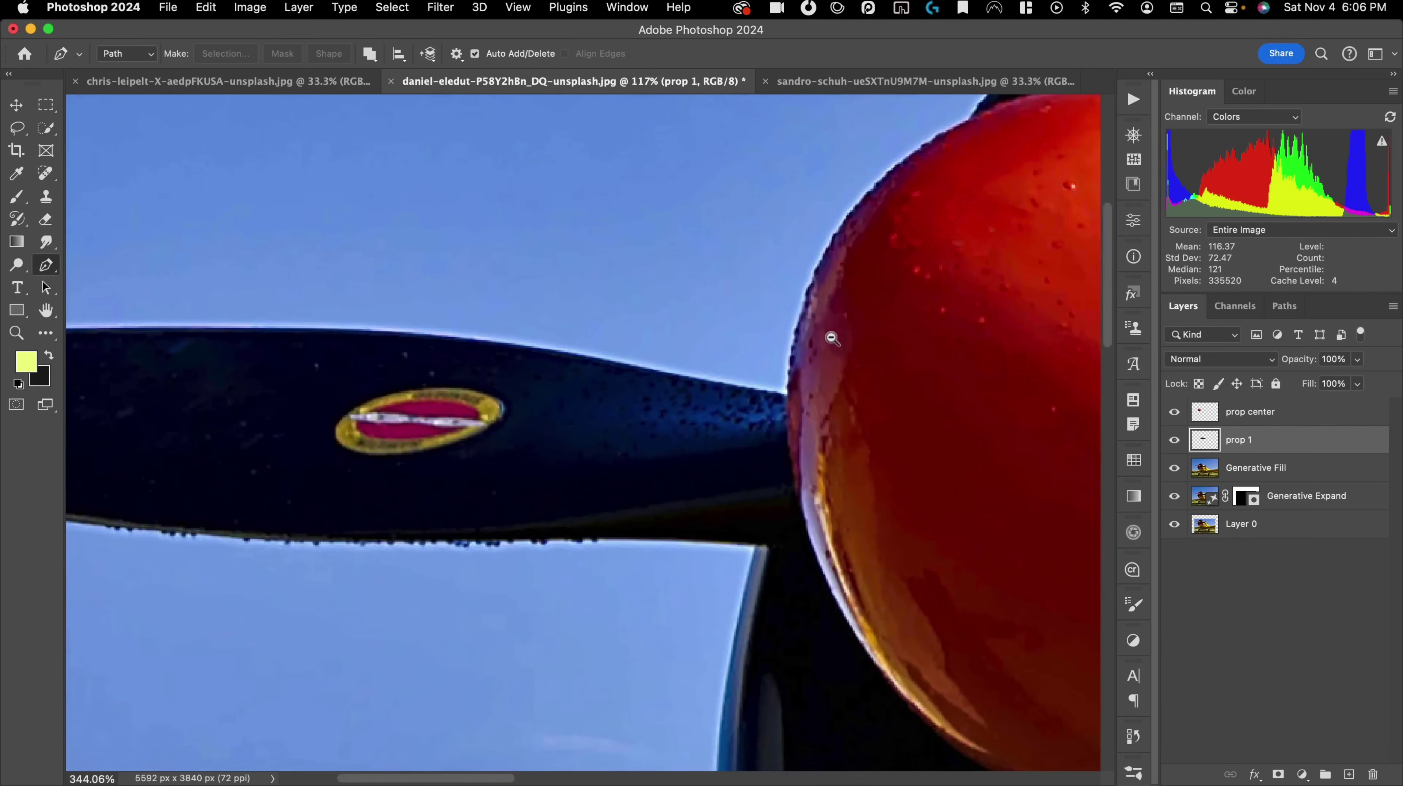
pyautogui.click(788, 397)
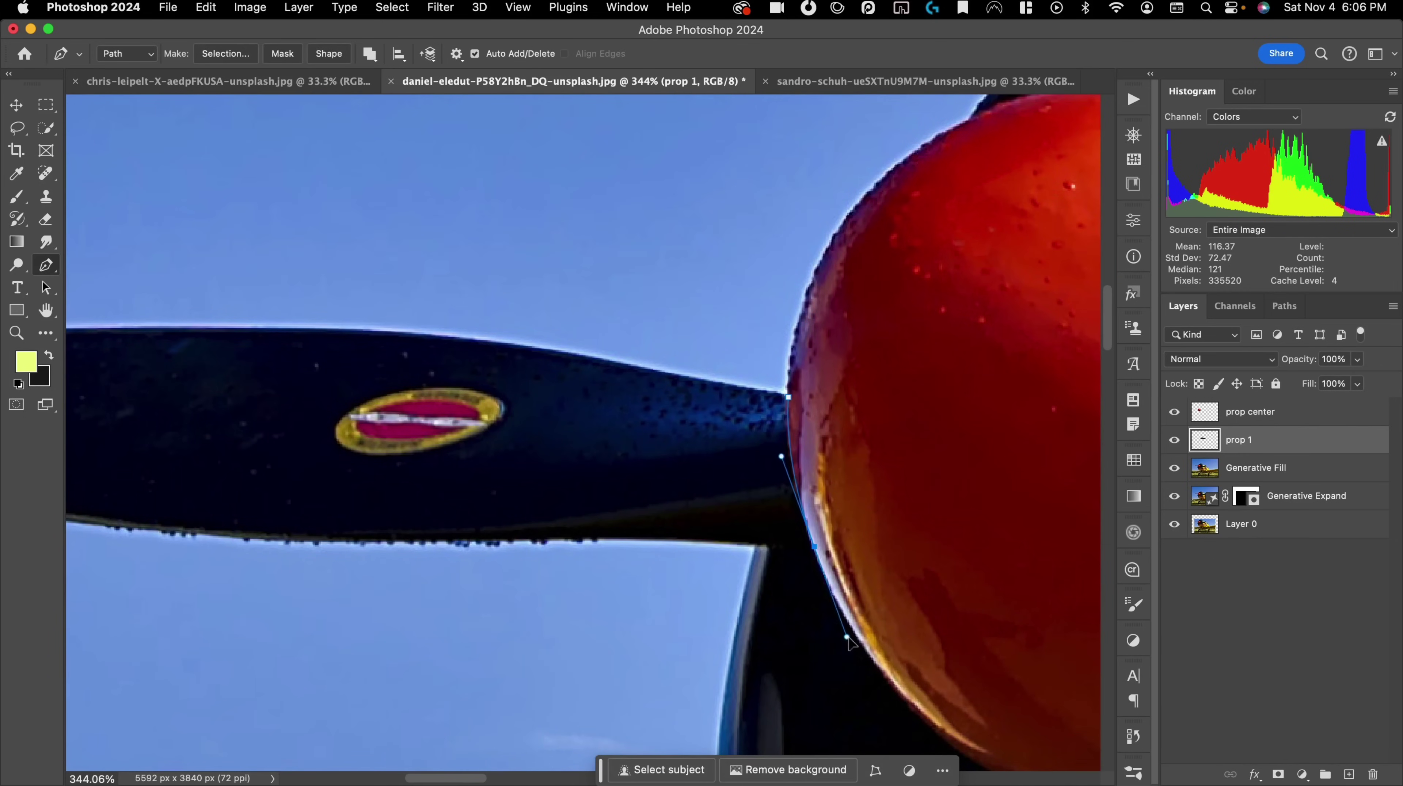
pyautogui.moveTo(846, 642); pyautogui.dragTo(737, 474)
pyautogui.press('super+z')
pyautogui.press('super+z')
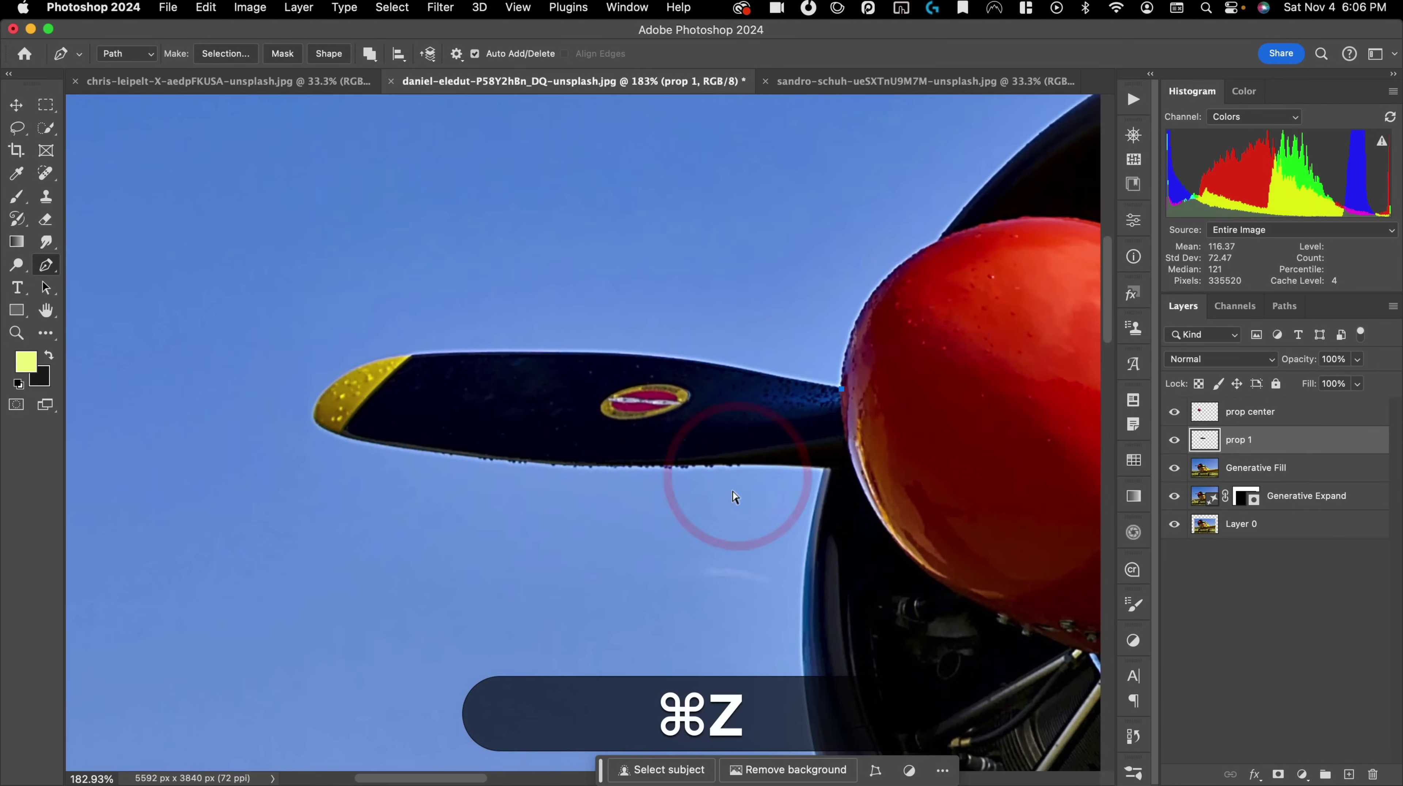
# - Select the left propeller blade with Object Selection on the Generative Fill layer
pyautogui.click(49, 135)
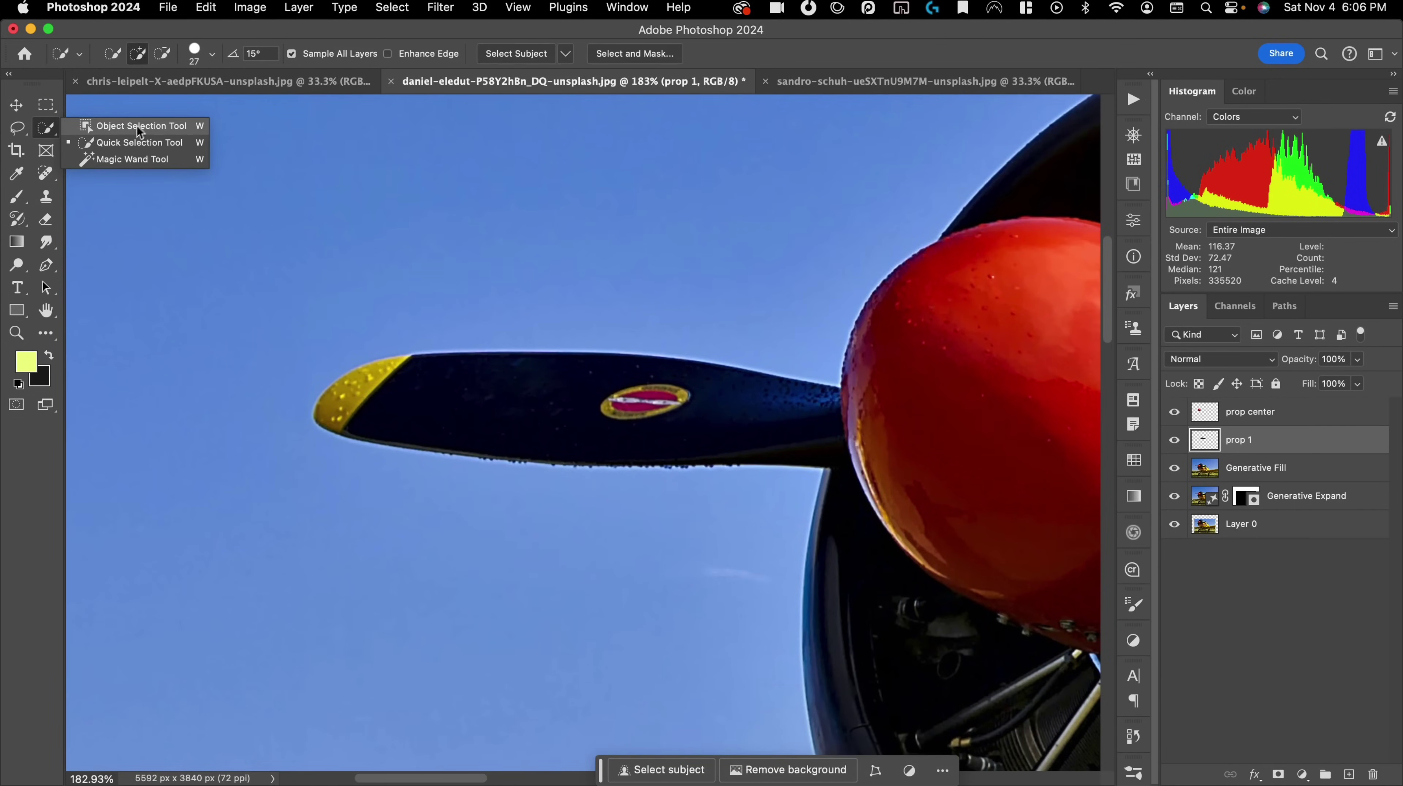
pyautogui.click(138, 126)
pyautogui.moveTo(268, 312); pyautogui.dragTo(878, 474)
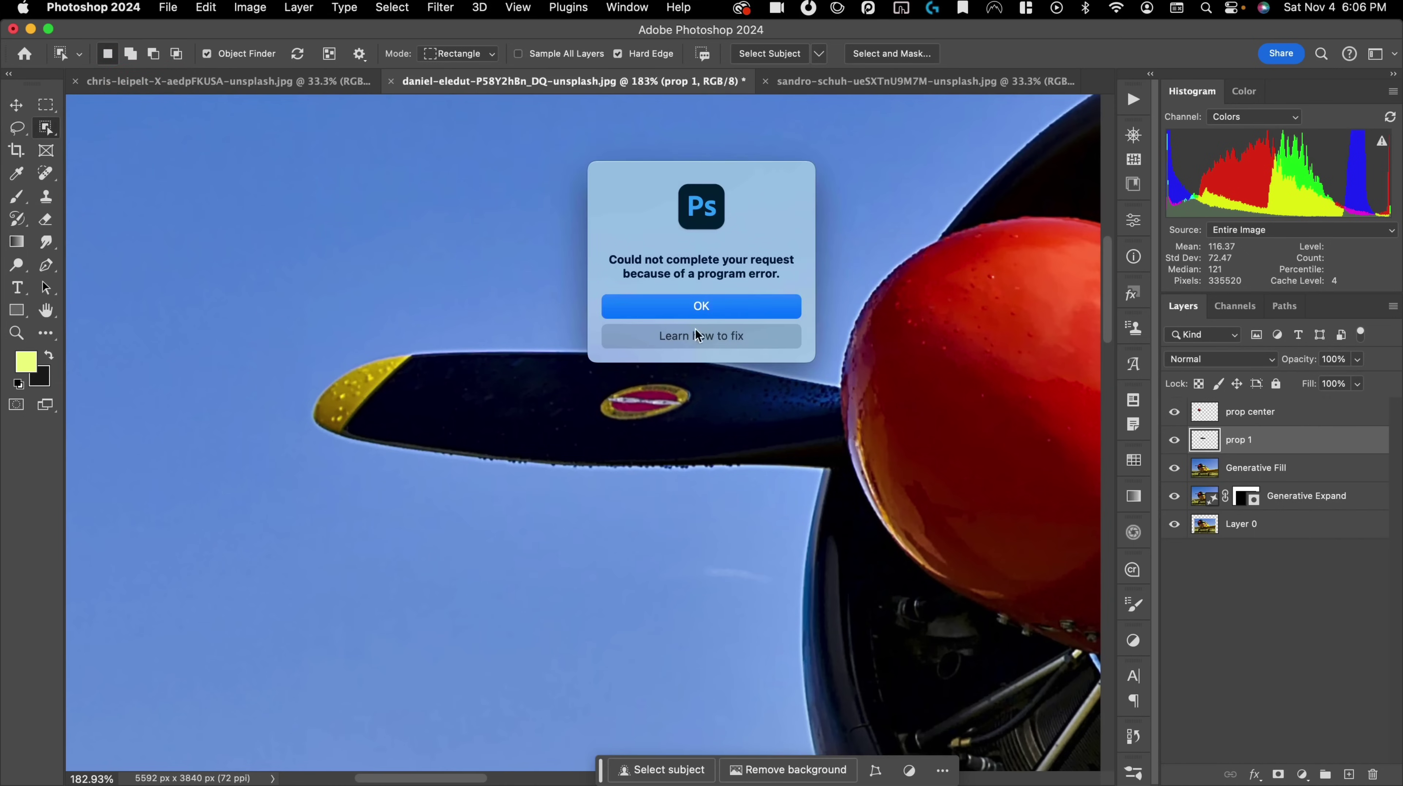
pyautogui.click(710, 307)
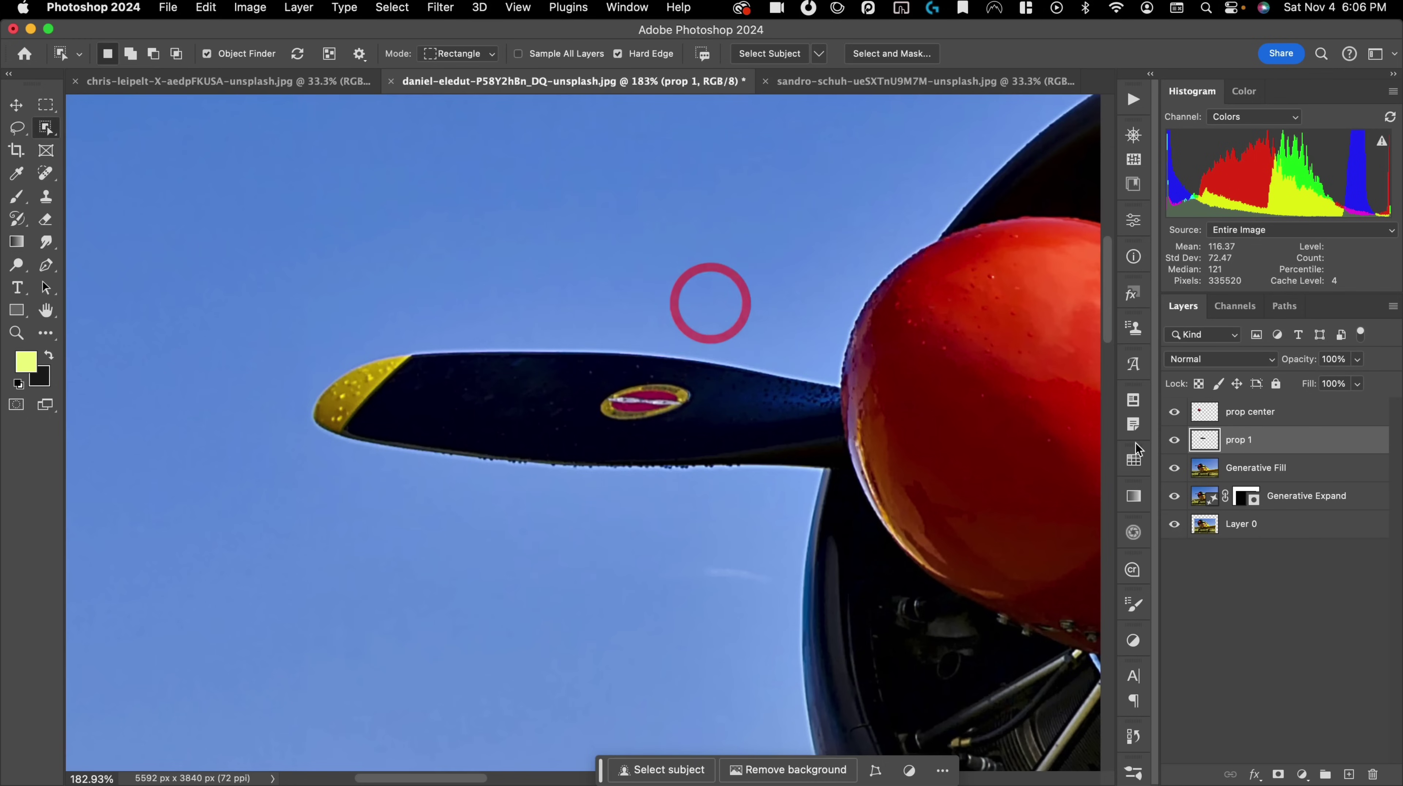
pyautogui.click(1203, 468)
pyautogui.moveTo(247, 311); pyautogui.dragTo(879, 507)
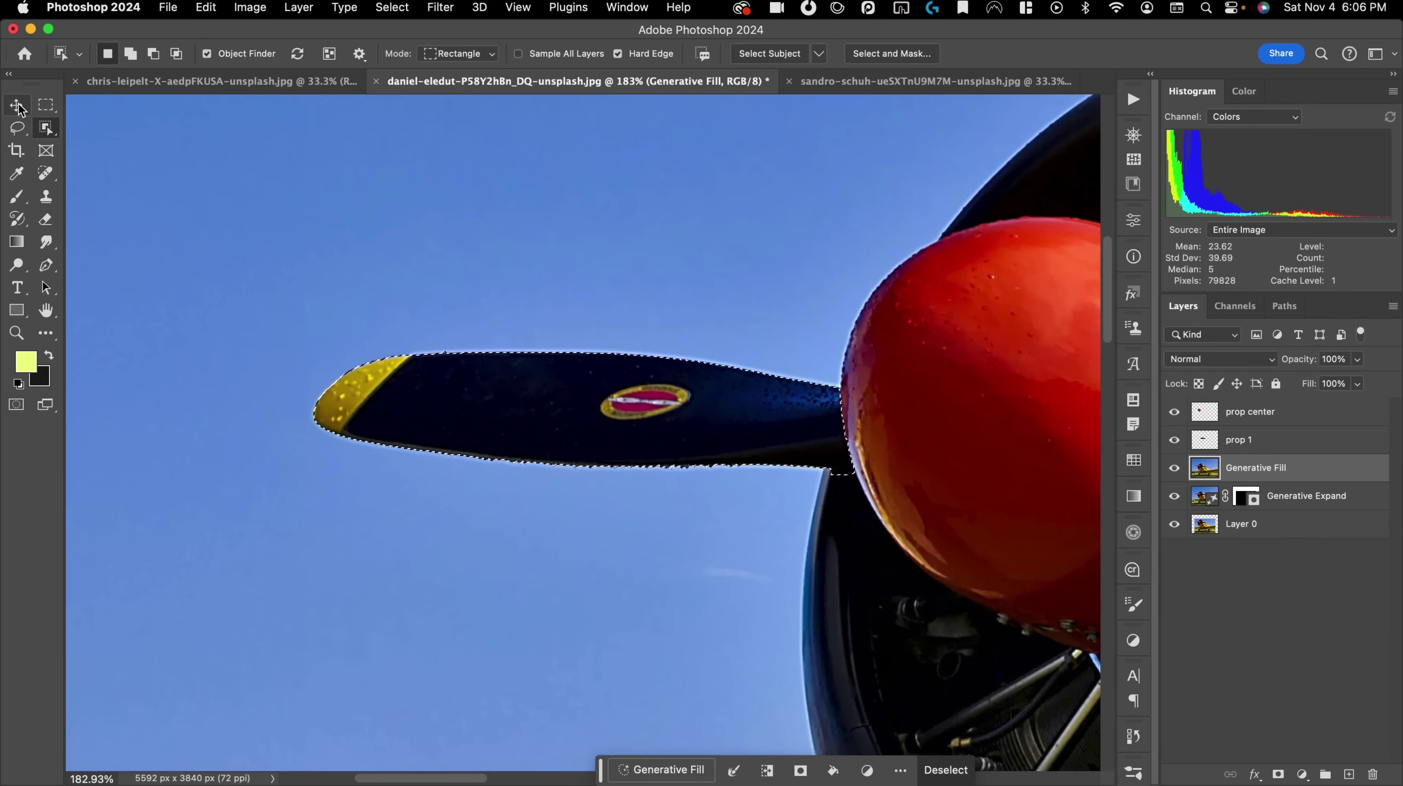
# - Copy the selected left blade onto a new layer named 'prop 2'
pyautogui.click(18, 107)
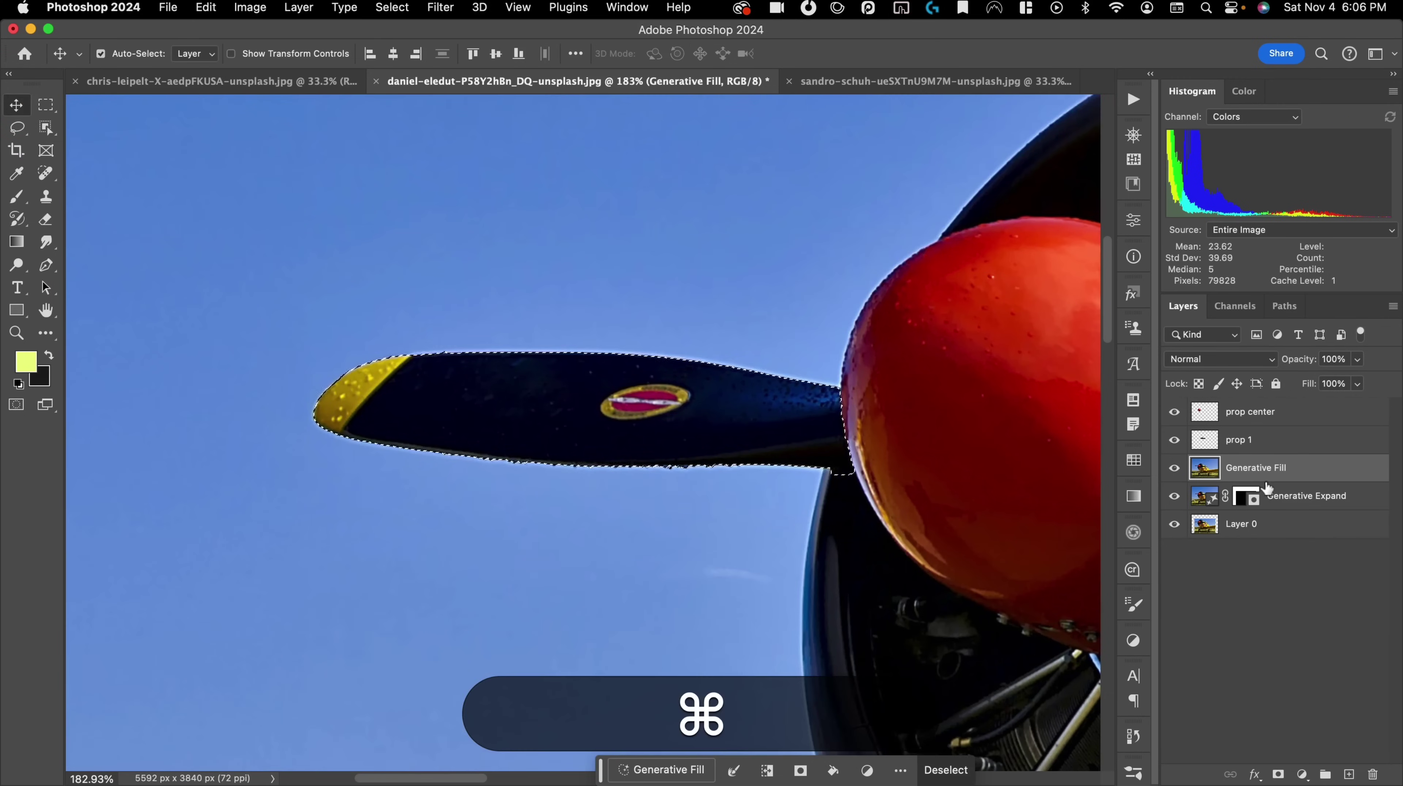
pyautogui.press('super+j')
pyautogui.press('super')
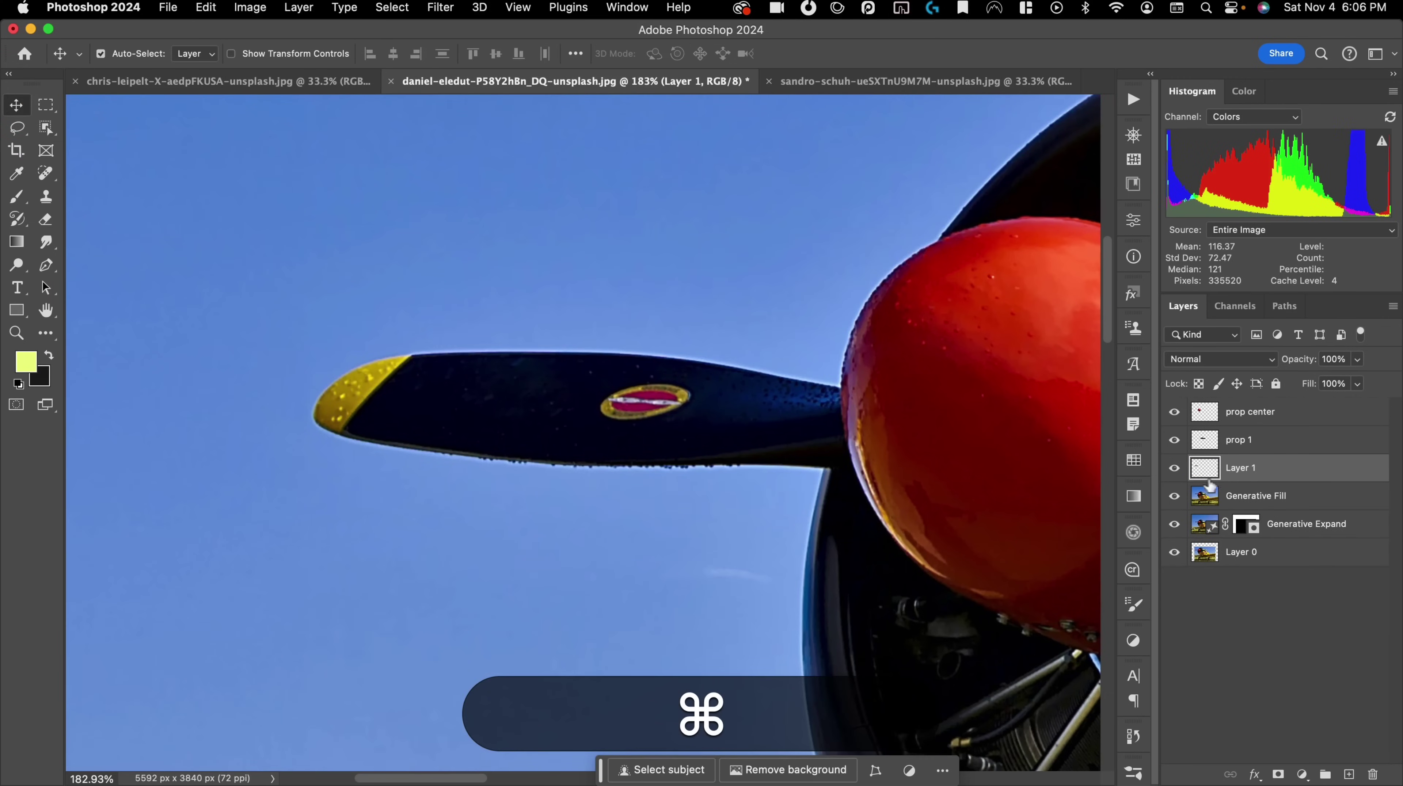
pyautogui.doubleClick(1239, 468)
pyautogui.write('prop 2')
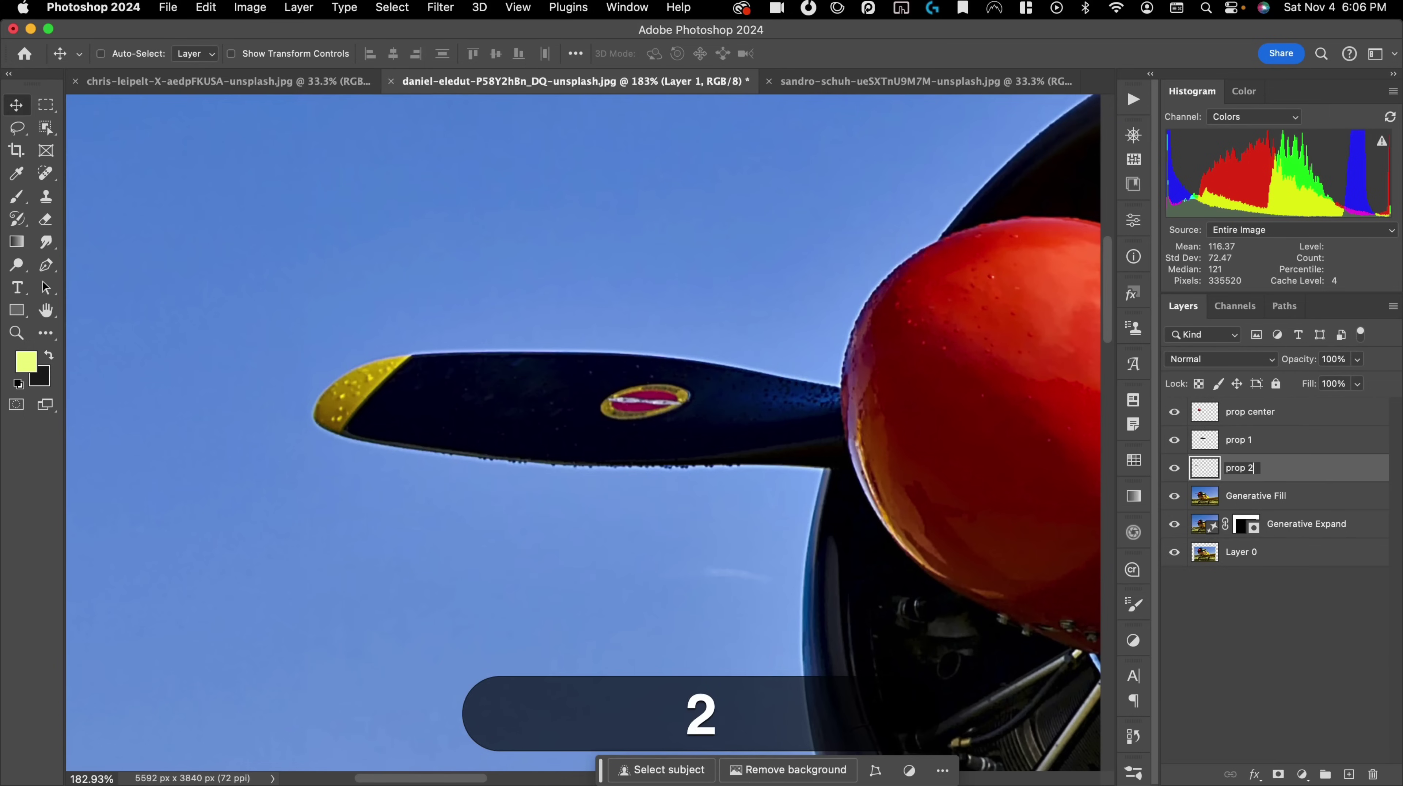
pyautogui.press('Return')
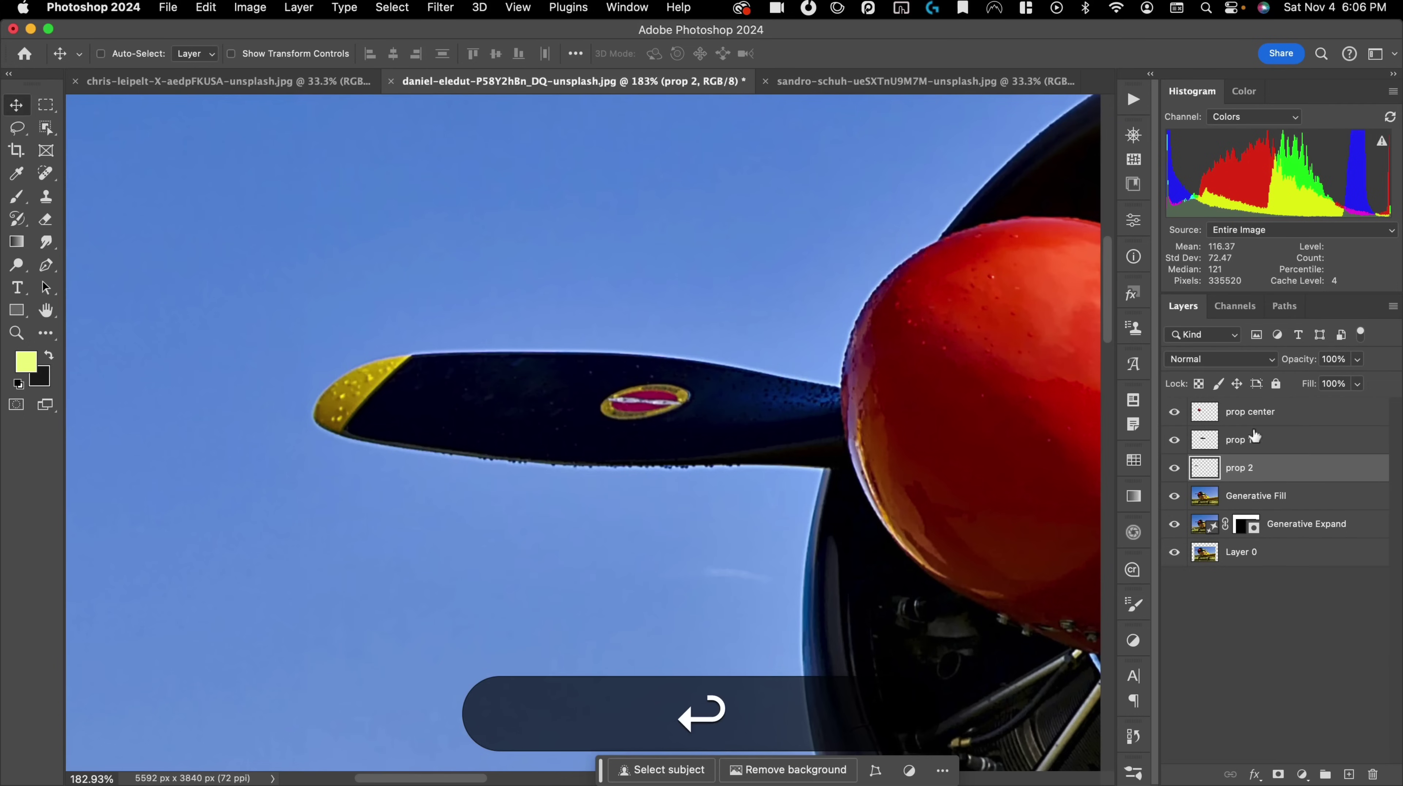
pyautogui.press('super')
# - Load the prop 2 and prop 1 blades together as one selection
pyautogui.keyDown('super'); pyautogui.click(1202, 469); pyautogui.keyUp('super')
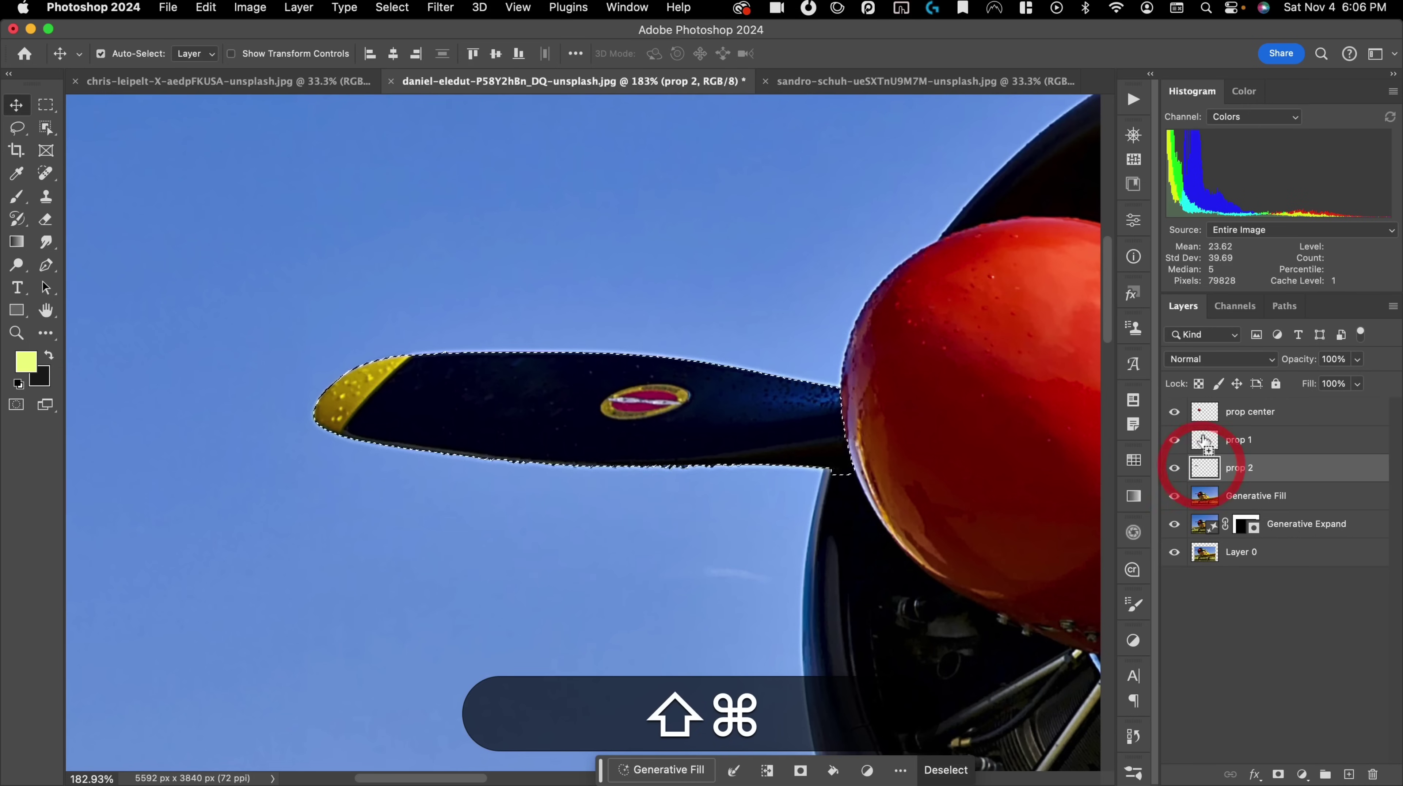
pyautogui.keyDown('shift'); pyautogui.keyDown('super'); pyautogui.click(1200, 437); pyautogui.keyUp('super'); pyautogui.keyUp('shift')
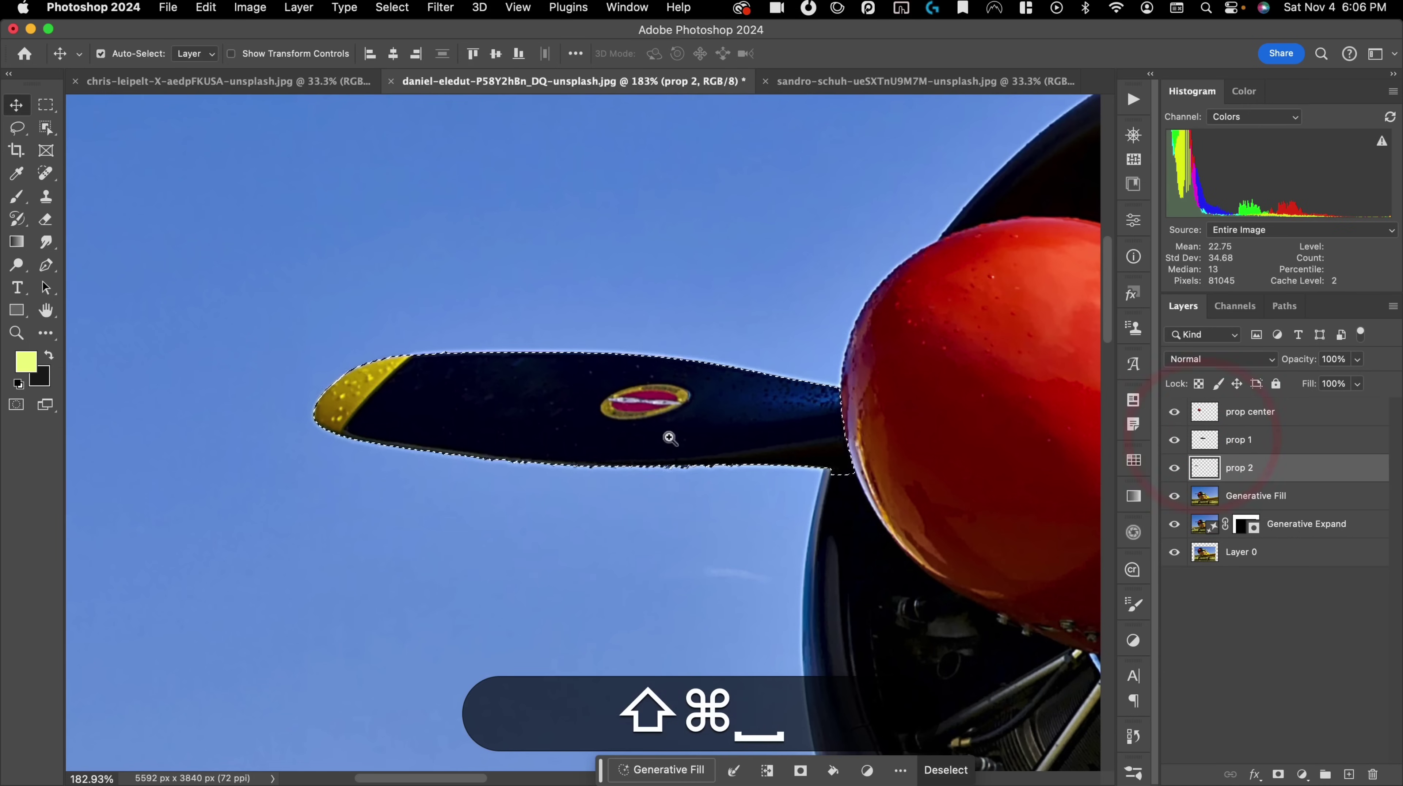
pyautogui.moveTo(667, 439); pyautogui.dragTo(473, 436)
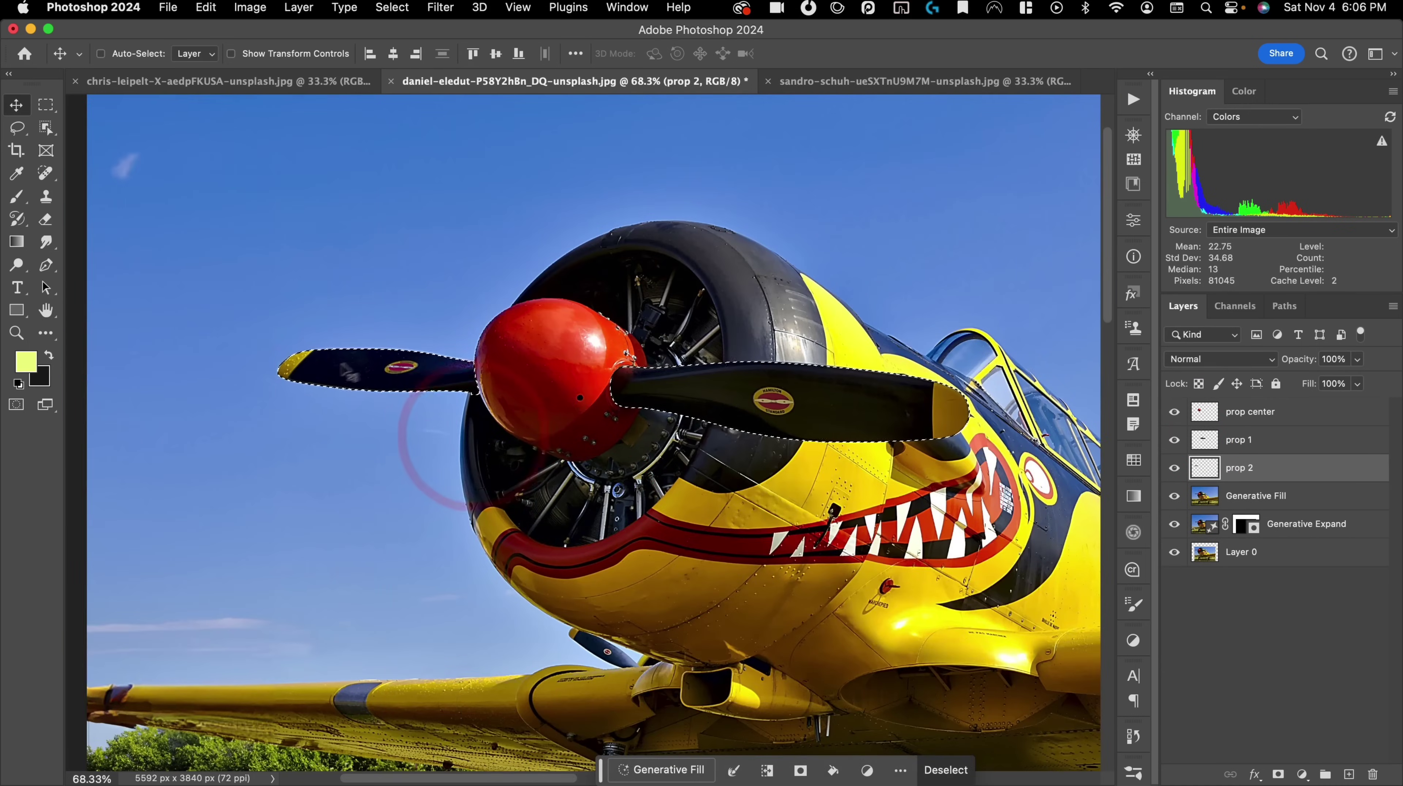
pyautogui.moveTo(707, 443); pyautogui.dragTo(680, 475)
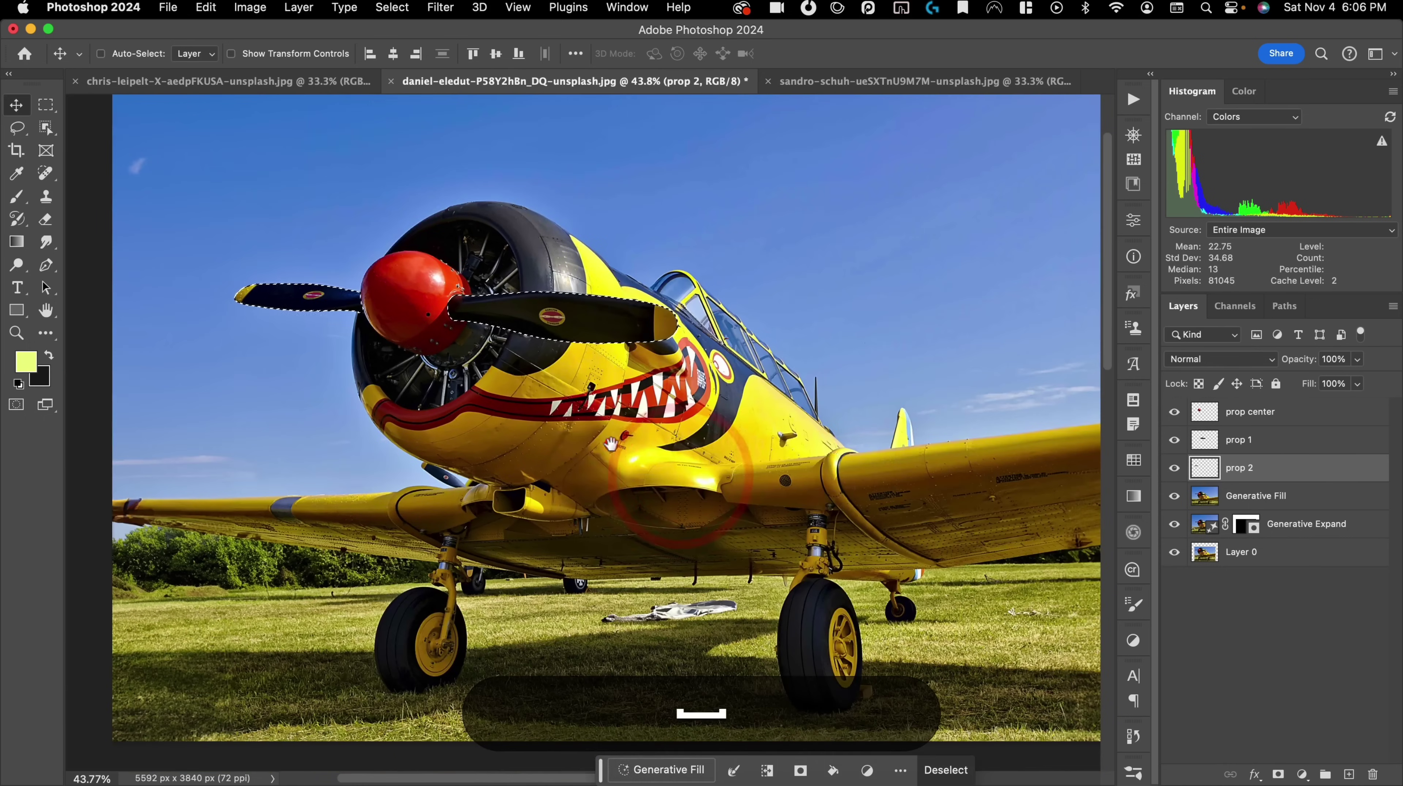
# - Expand the selection by 1 pixel and generate a Generative Fill over the blades
pyautogui.click(734, 771)
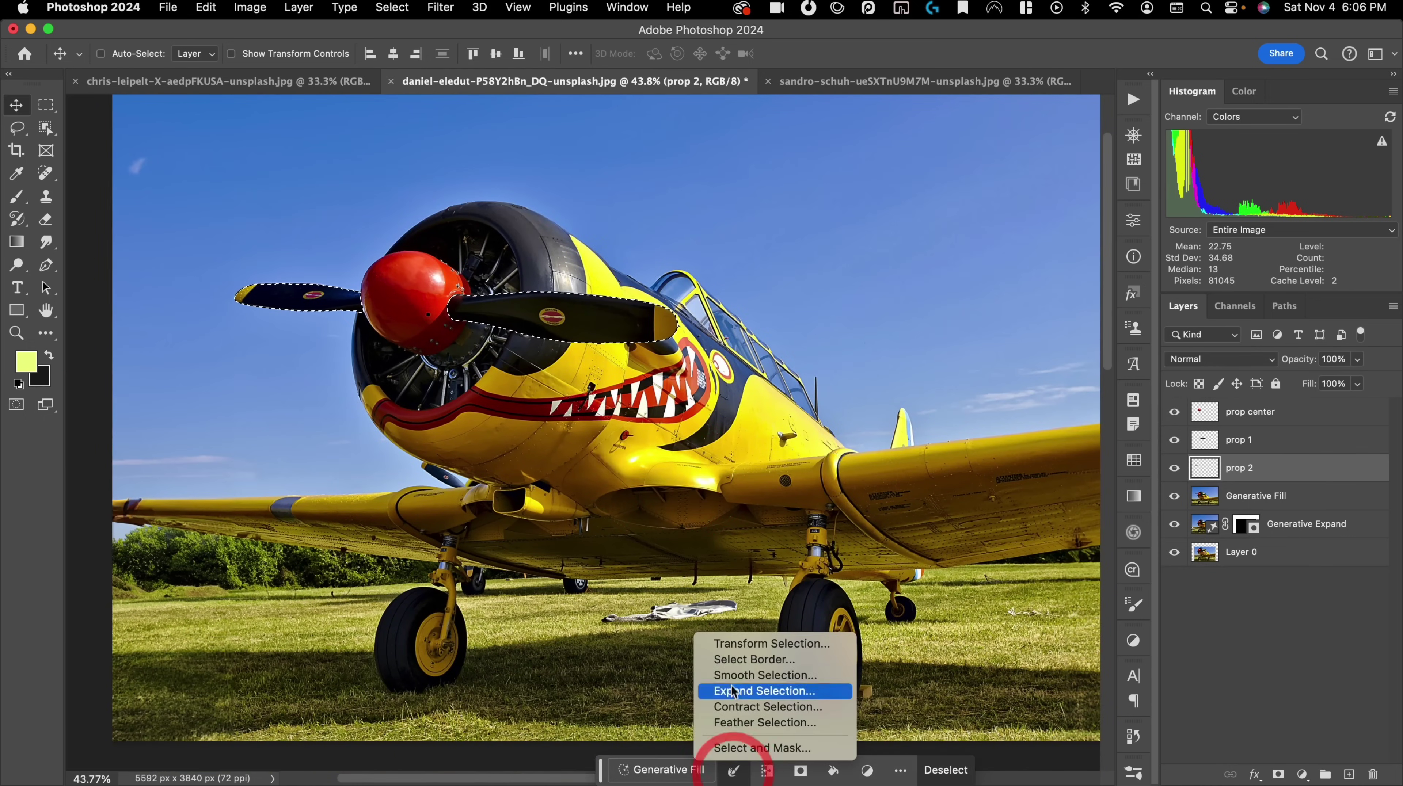
pyautogui.click(727, 695)
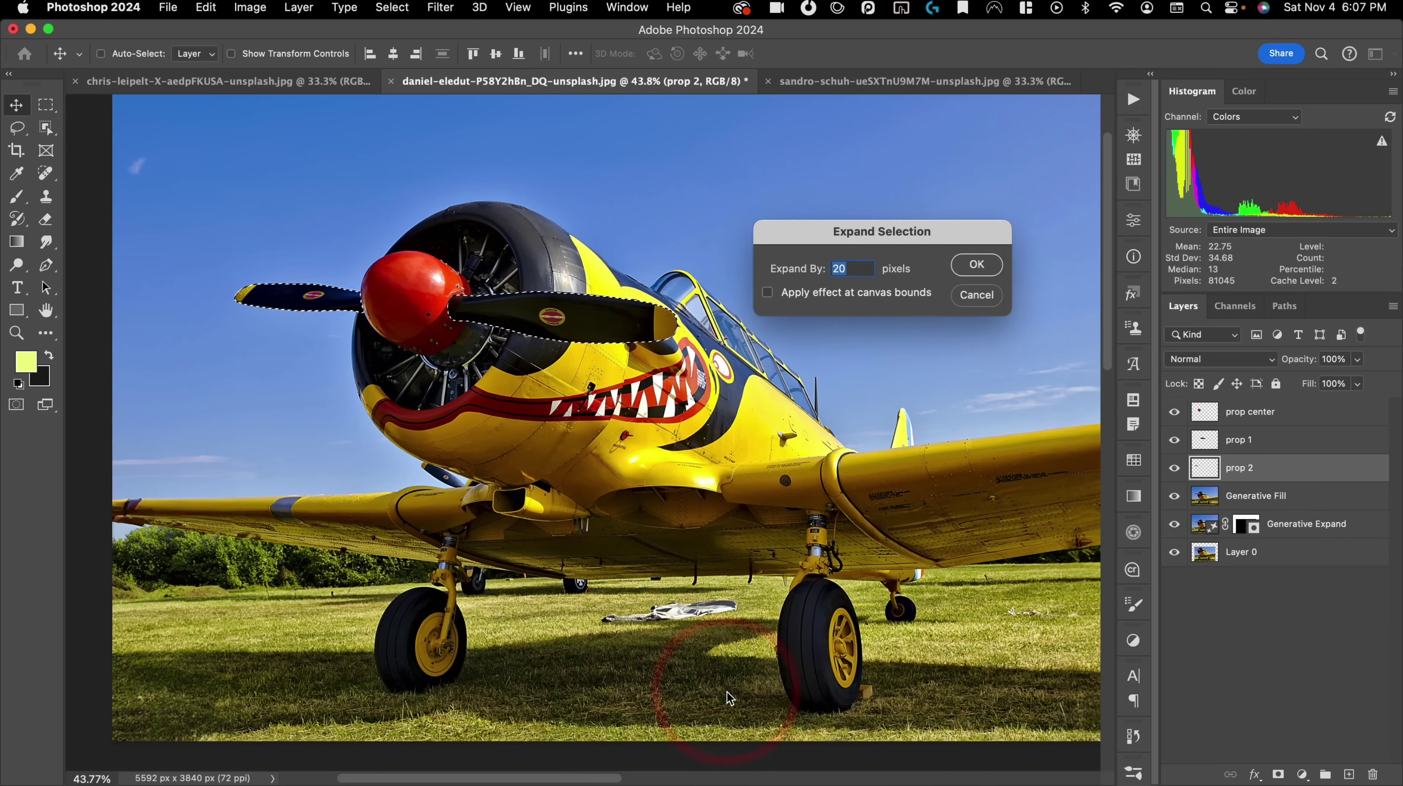
pyautogui.write('1')
pyautogui.press('Return')
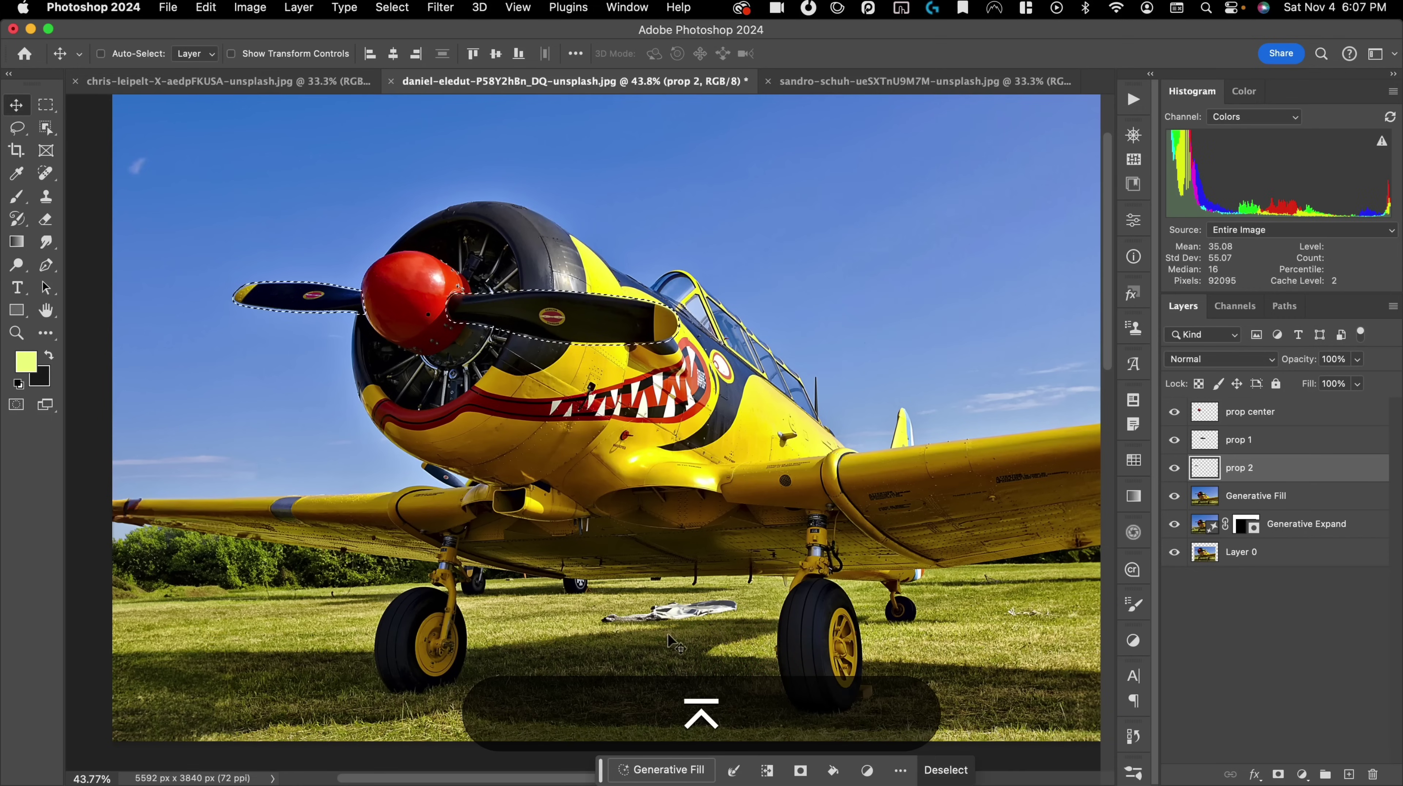
pyautogui.click(672, 770)
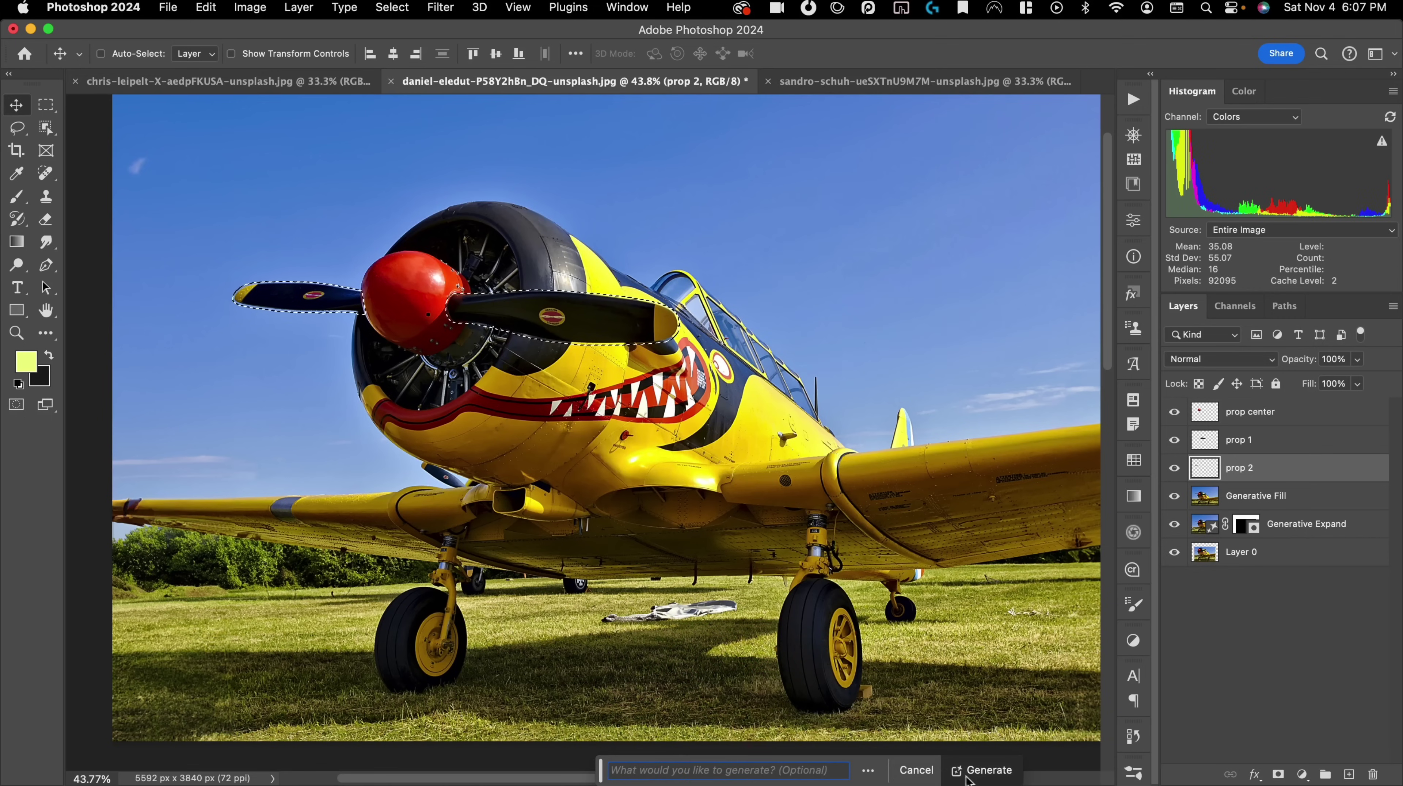
pyautogui.click(990, 773)
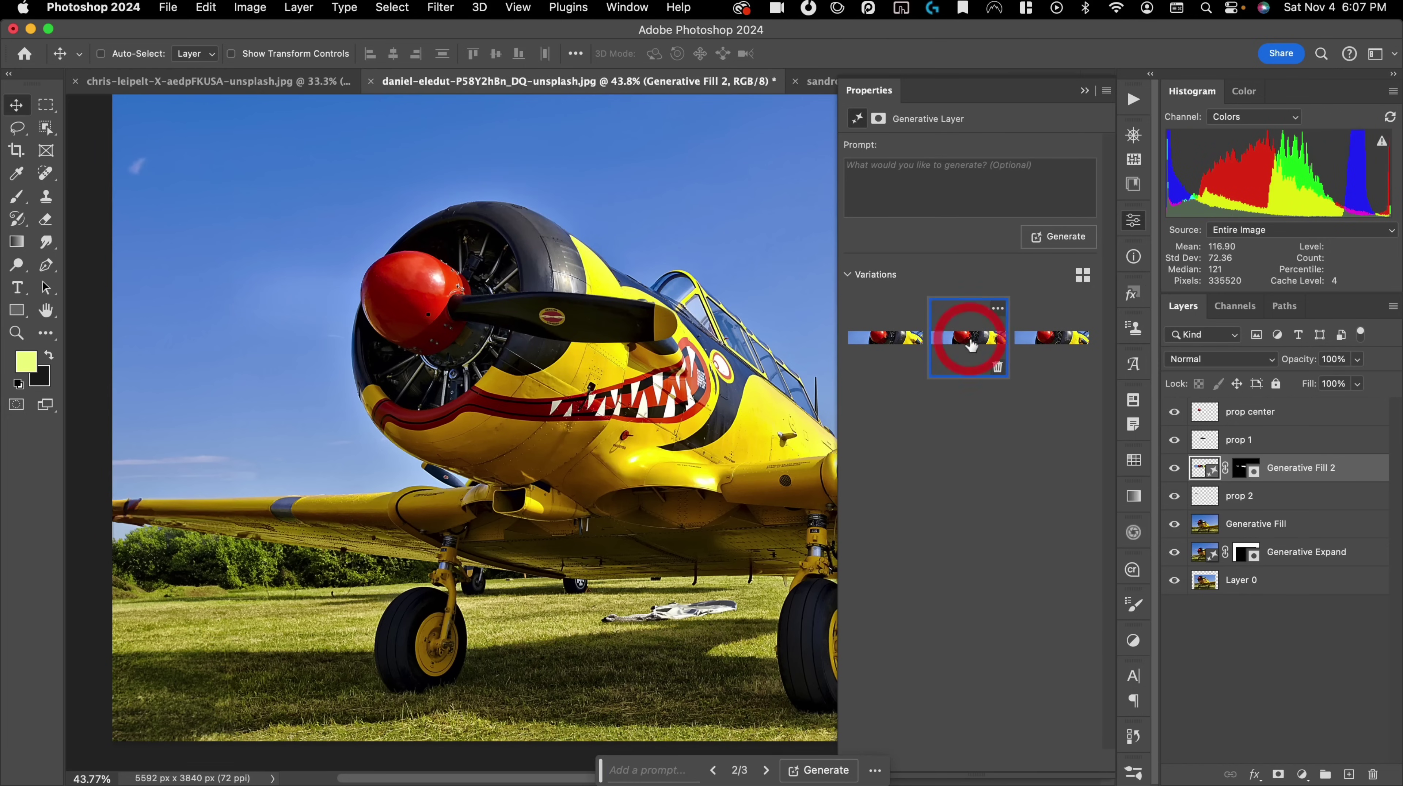
# - Hide prop 1 and switch Generative Fill 2 to its first variation
pyautogui.click(1174, 440)
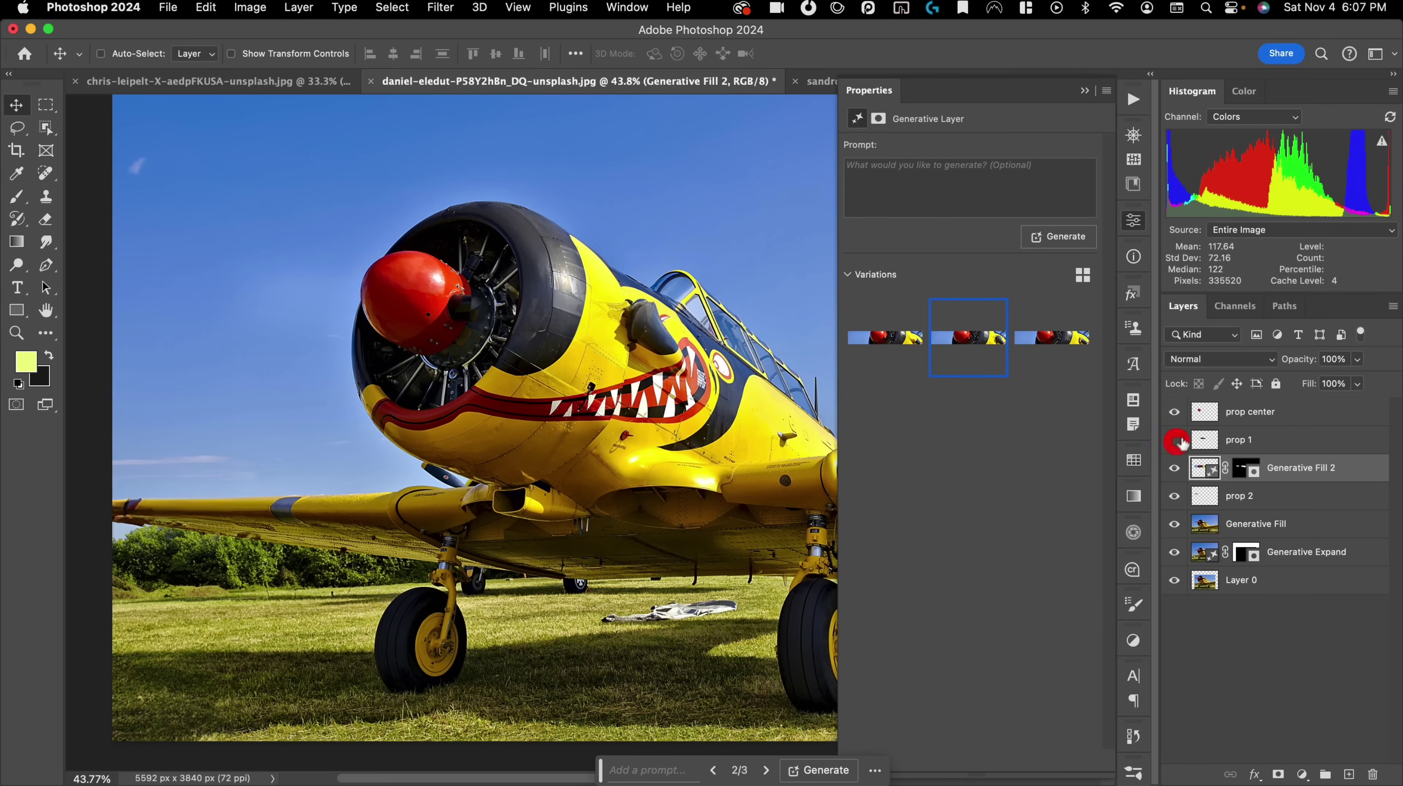
pyautogui.click(897, 345)
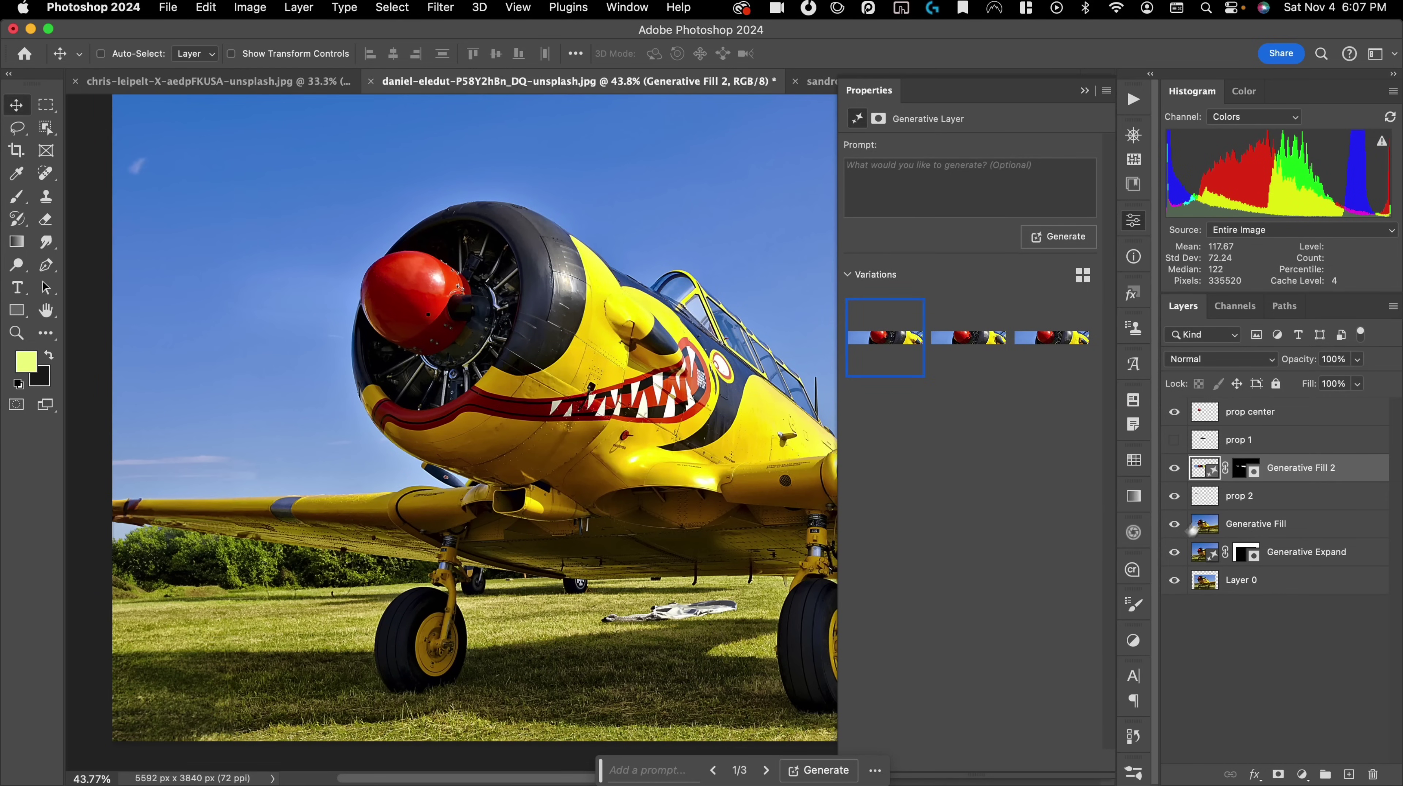
# - Place Generative Fill 2 below prop 2, hide prop 2, and merge both generative fill layers
pyautogui.moveTo(1203, 468); pyautogui.dragTo(1183, 495)
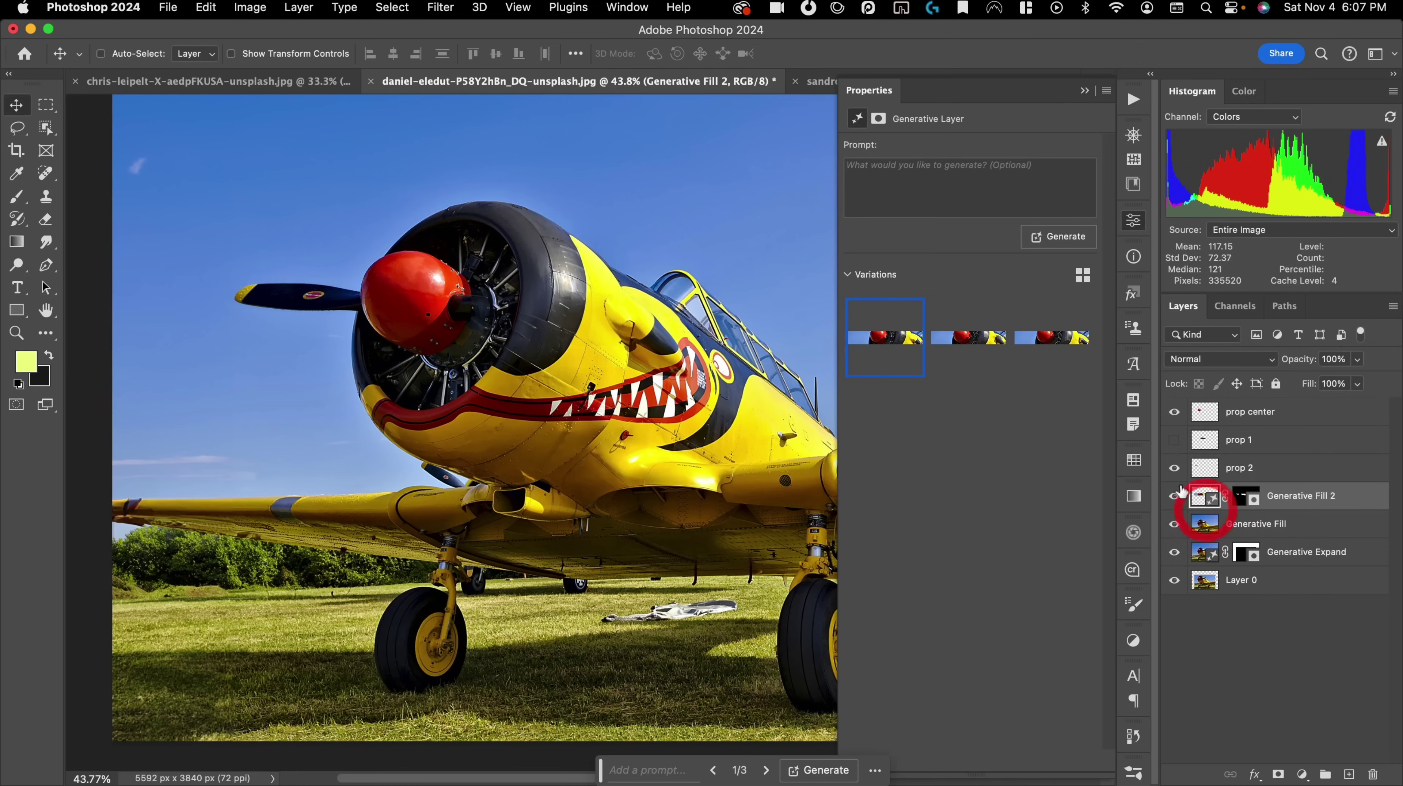
pyautogui.click(1175, 468)
pyautogui.keyDown('shift'); pyautogui.click(1260, 524); pyautogui.keyUp('shift')
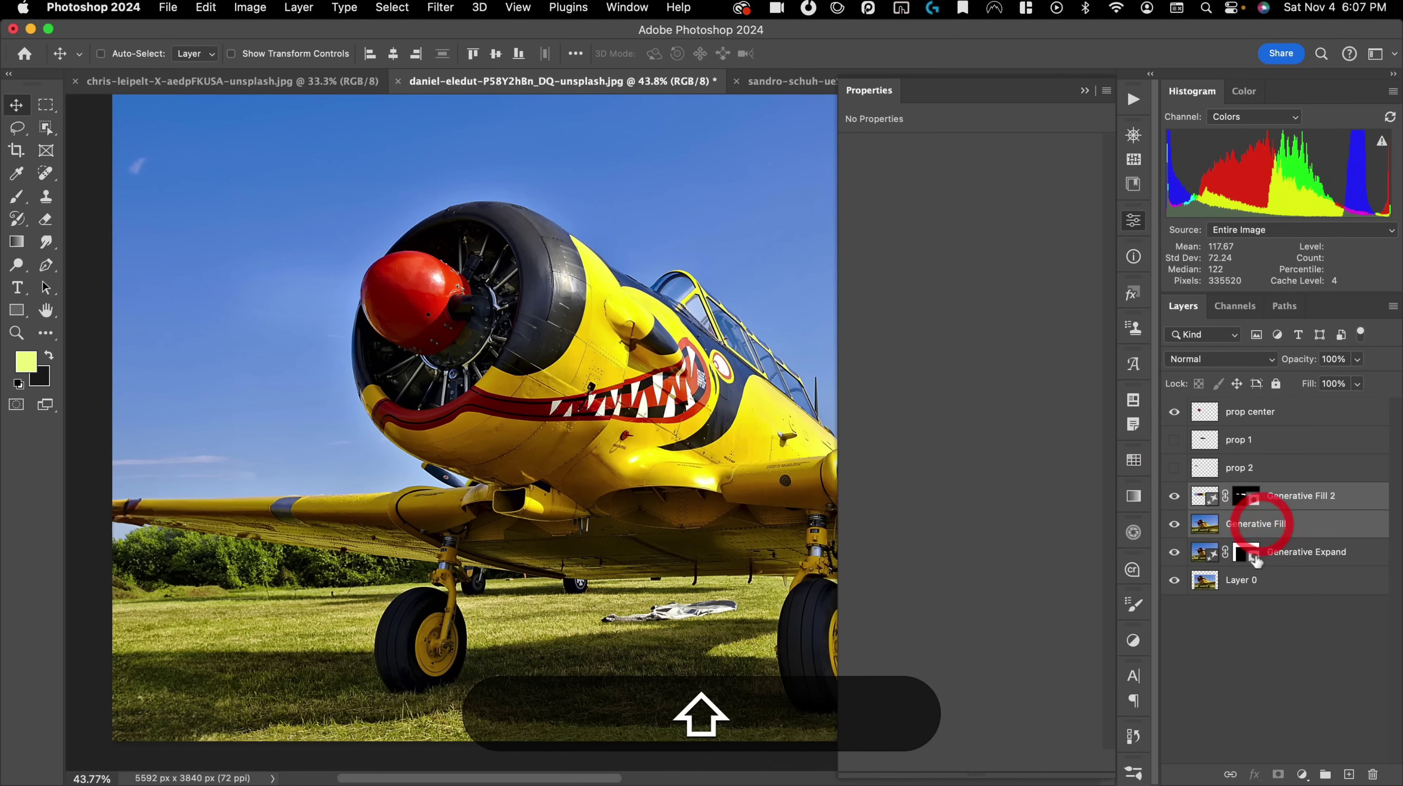
pyautogui.press('super+e')
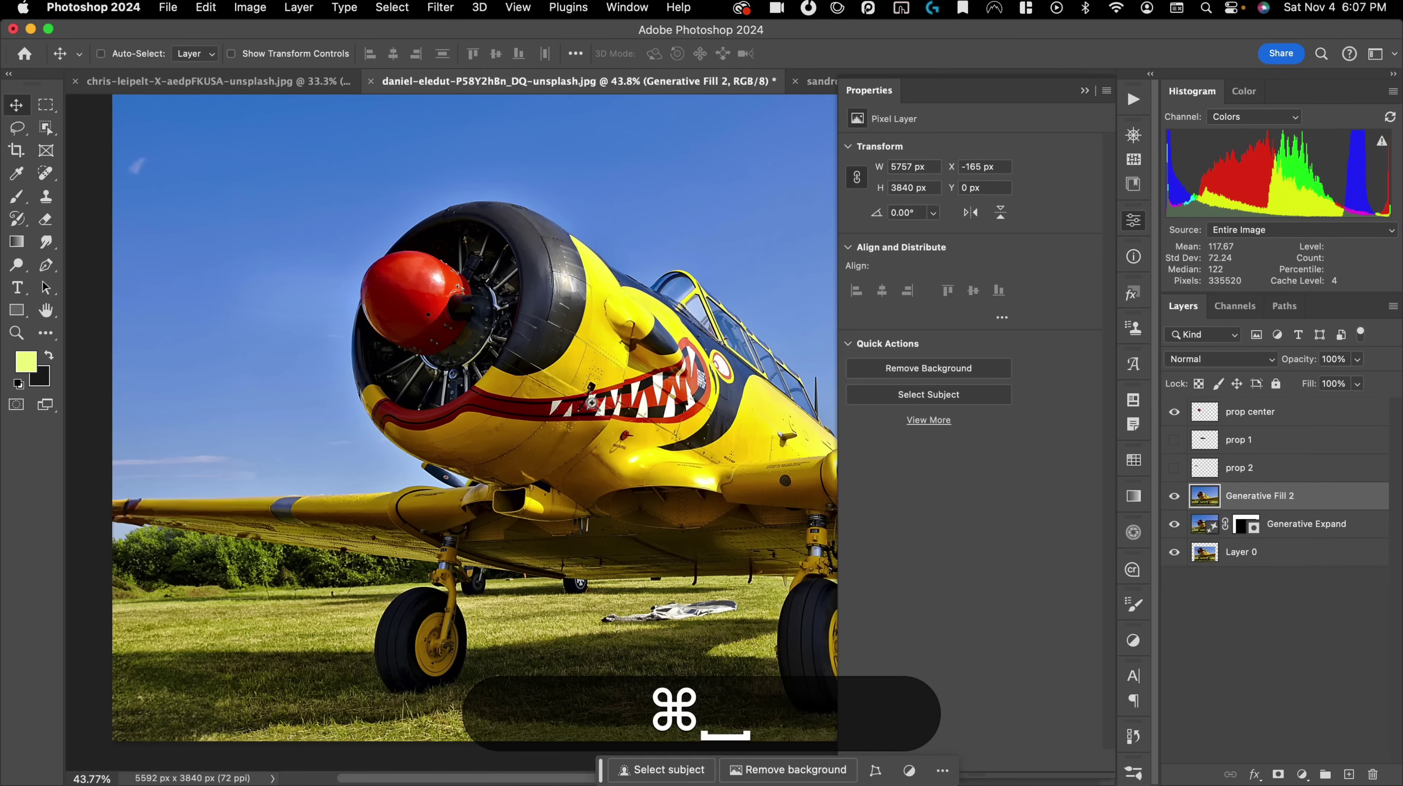
# - Rename the merged layer 'plane'
pyautogui.moveTo(592, 403); pyautogui.dragTo(542, 461)
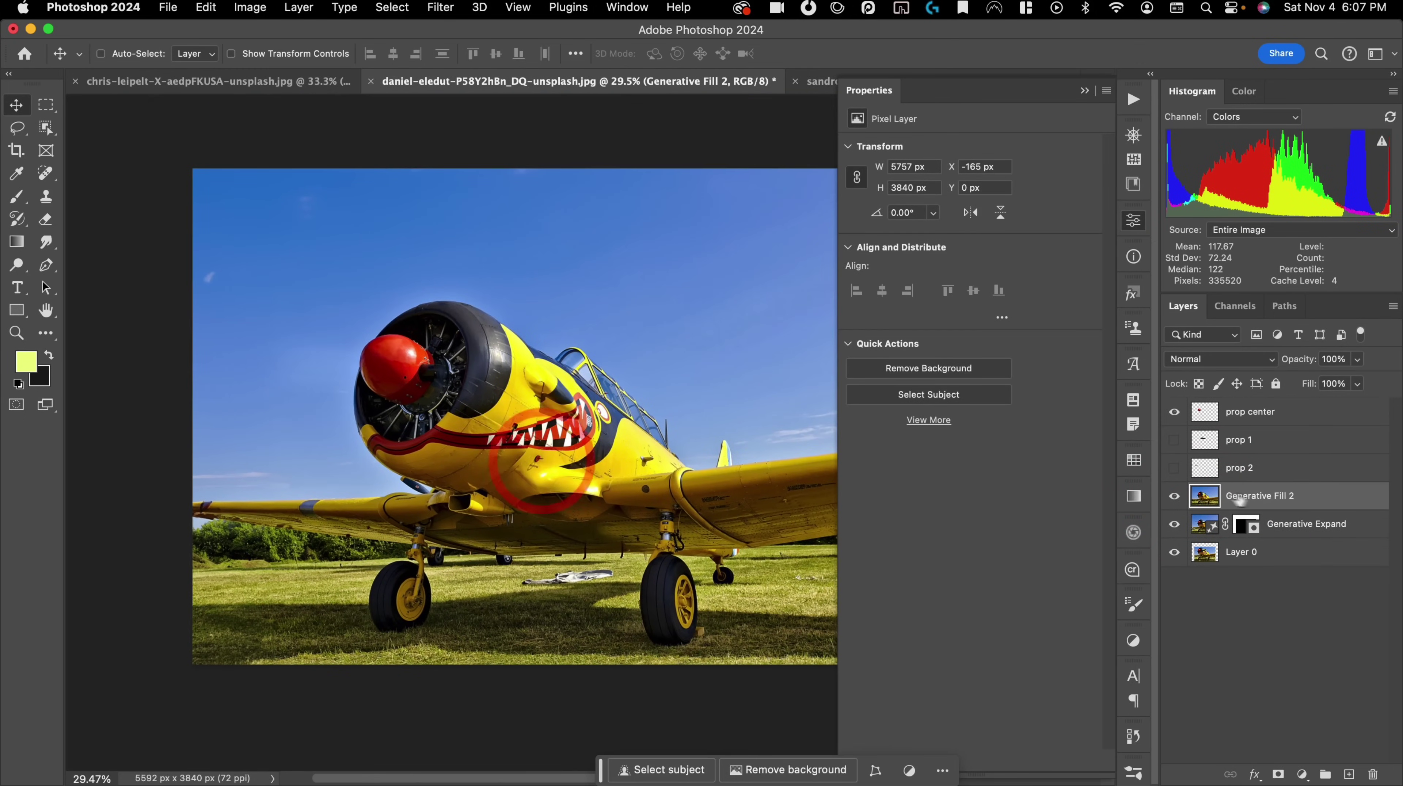
pyautogui.write('planet')
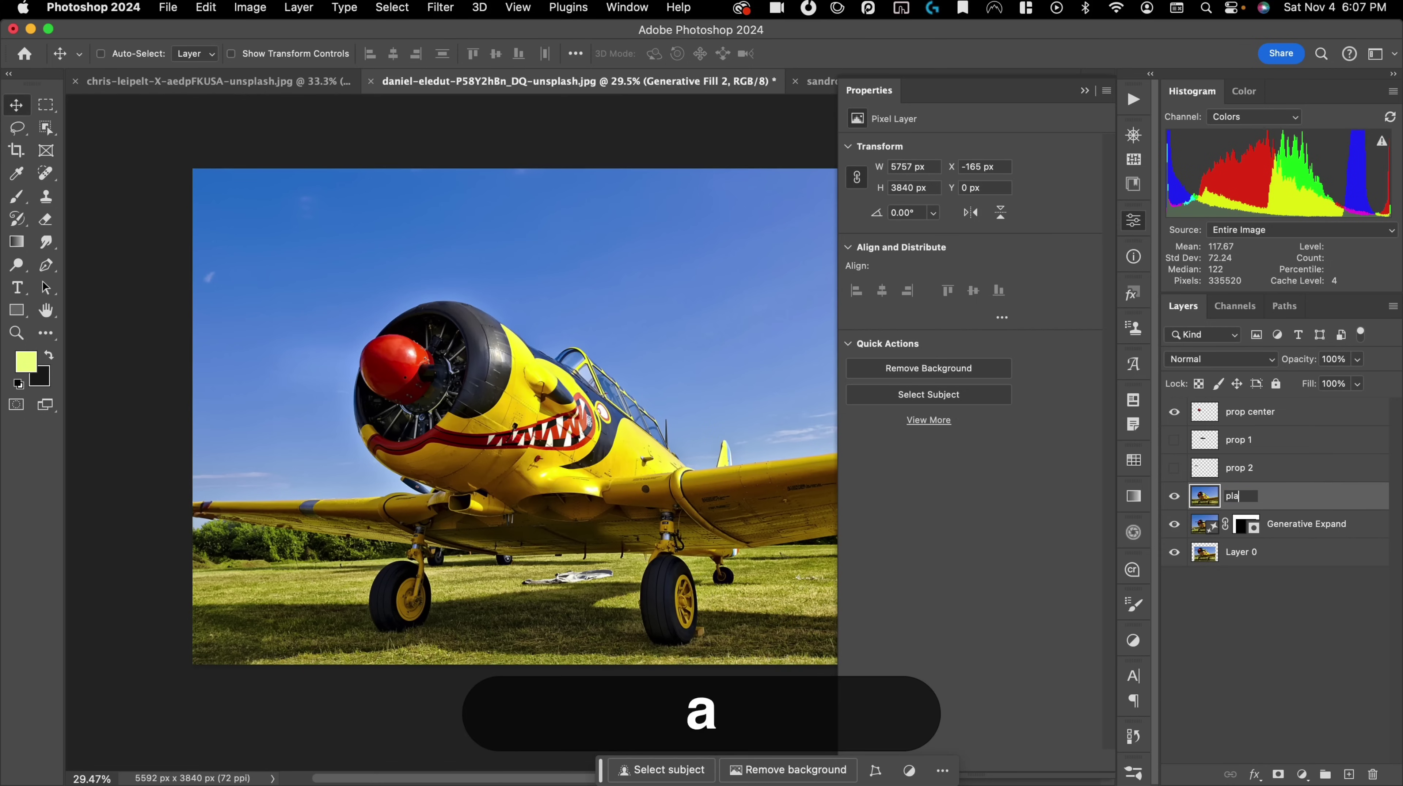
pyautogui.press('Return')
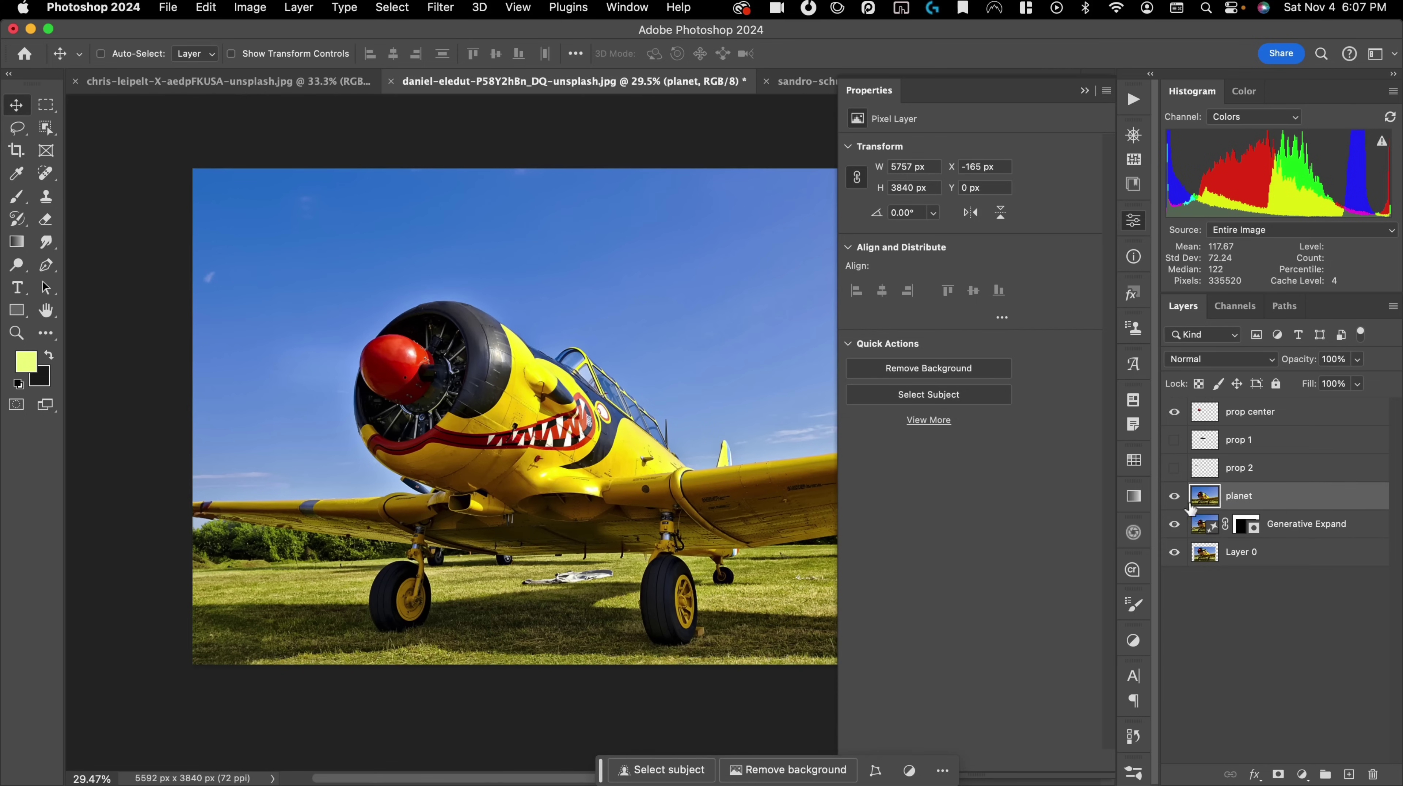
pyautogui.press('Right')
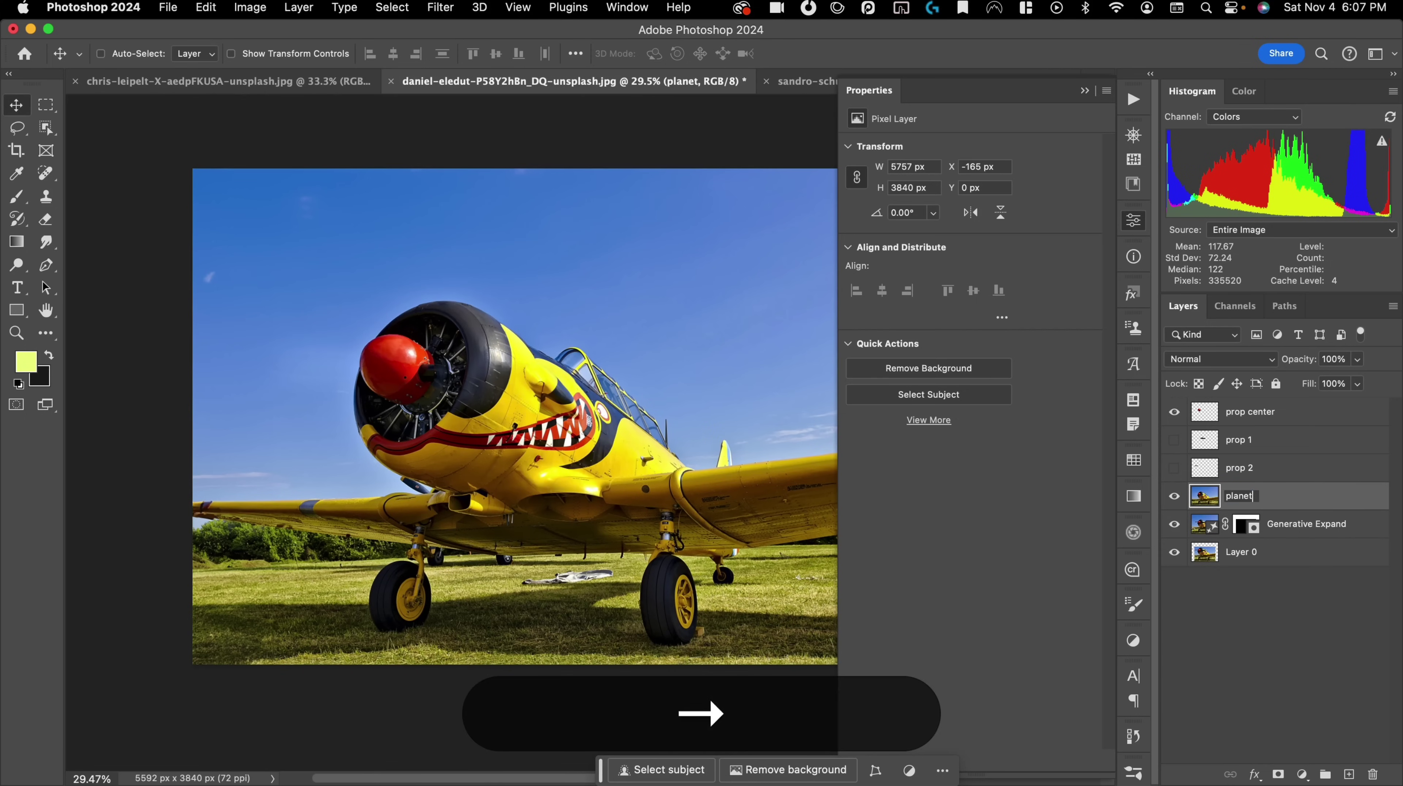
pyautogui.press('BackSpace')
pyautogui.press('Return')
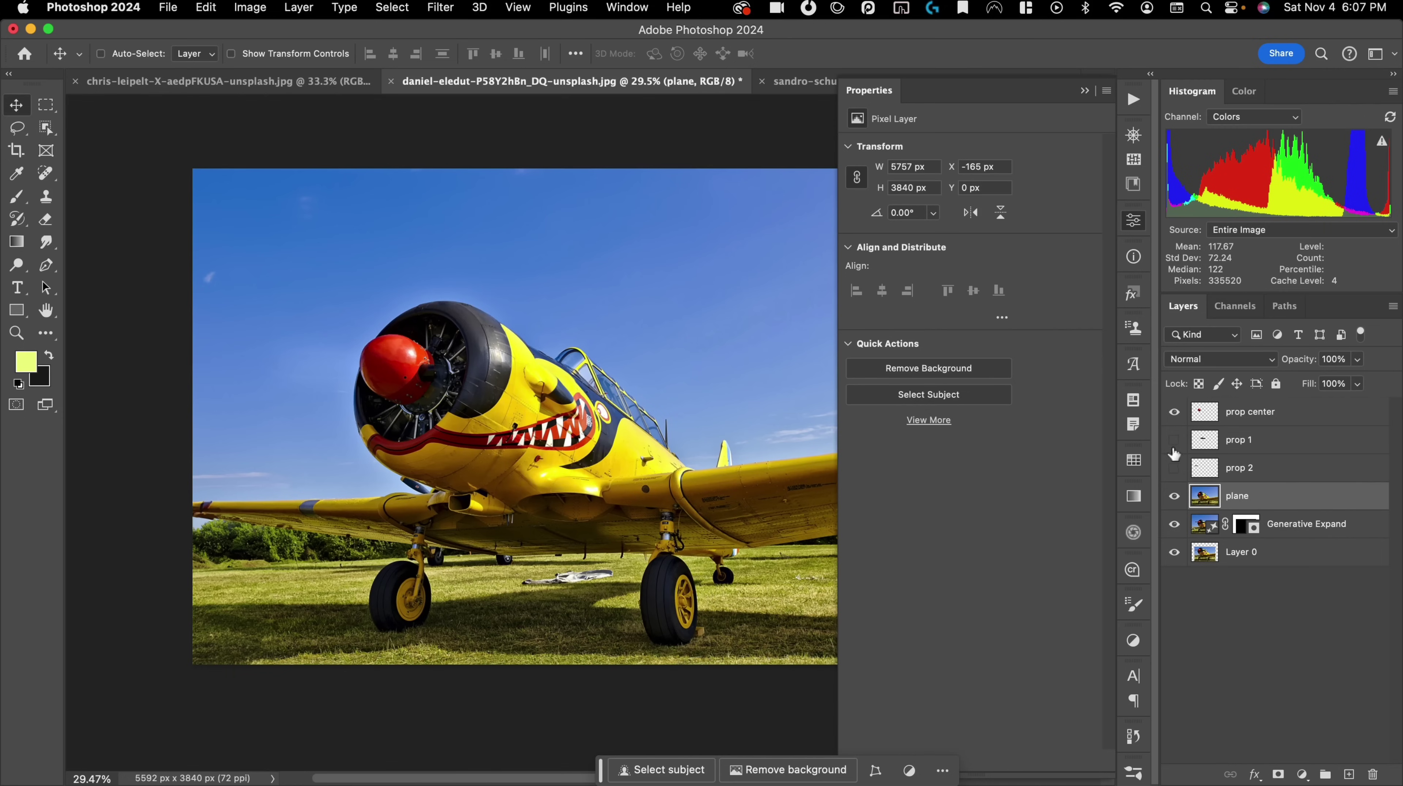
# - Show both blade layers, duplicate prop 1 and prop 2, and merge the copies
pyautogui.moveTo(1174, 447); pyautogui.dragTo(1175, 468)
pyautogui.click(1266, 468)
pyautogui.keyDown('shift'); pyautogui.click(1308, 440); pyautogui.keyUp('shift')
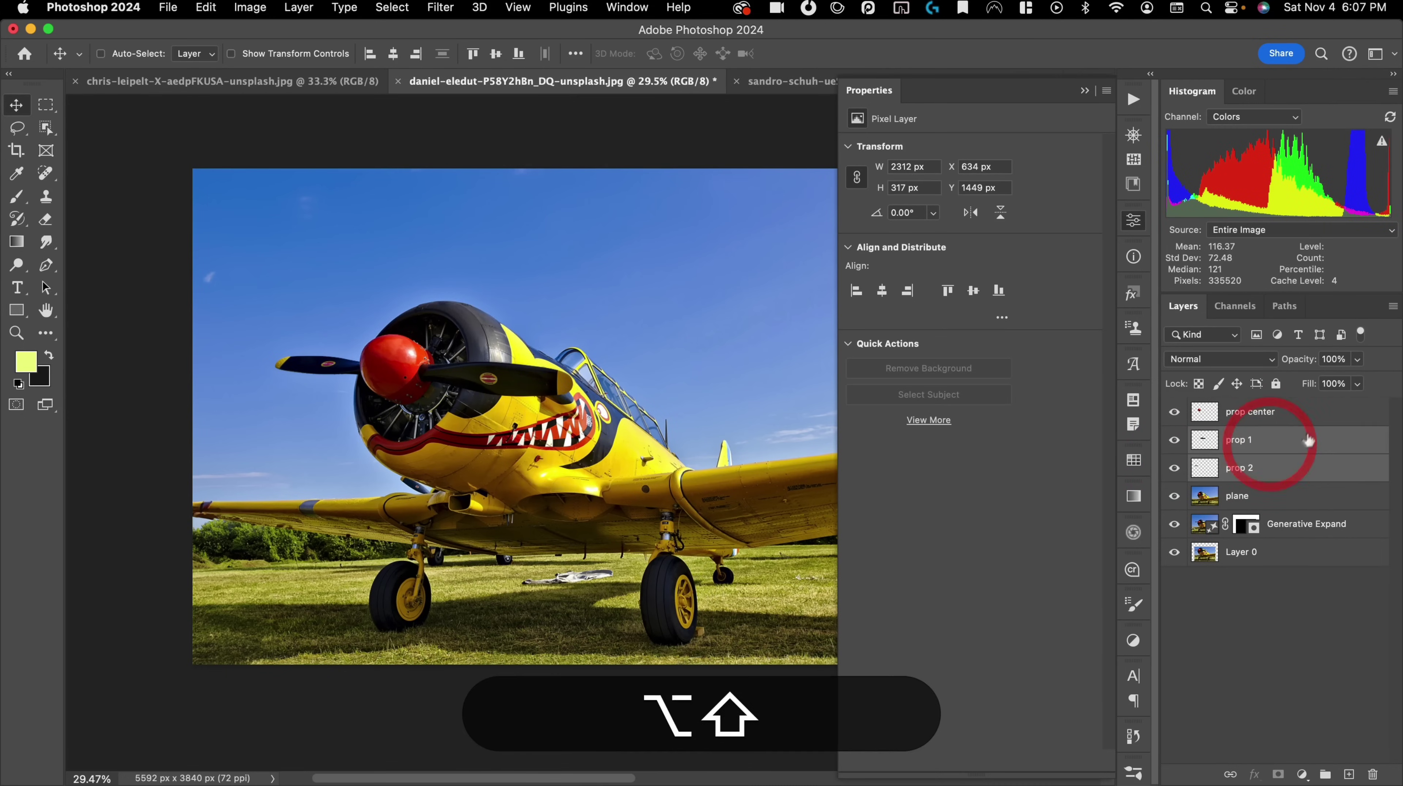
pyautogui.moveTo(1309, 441); pyautogui.dragTo(1282, 429)
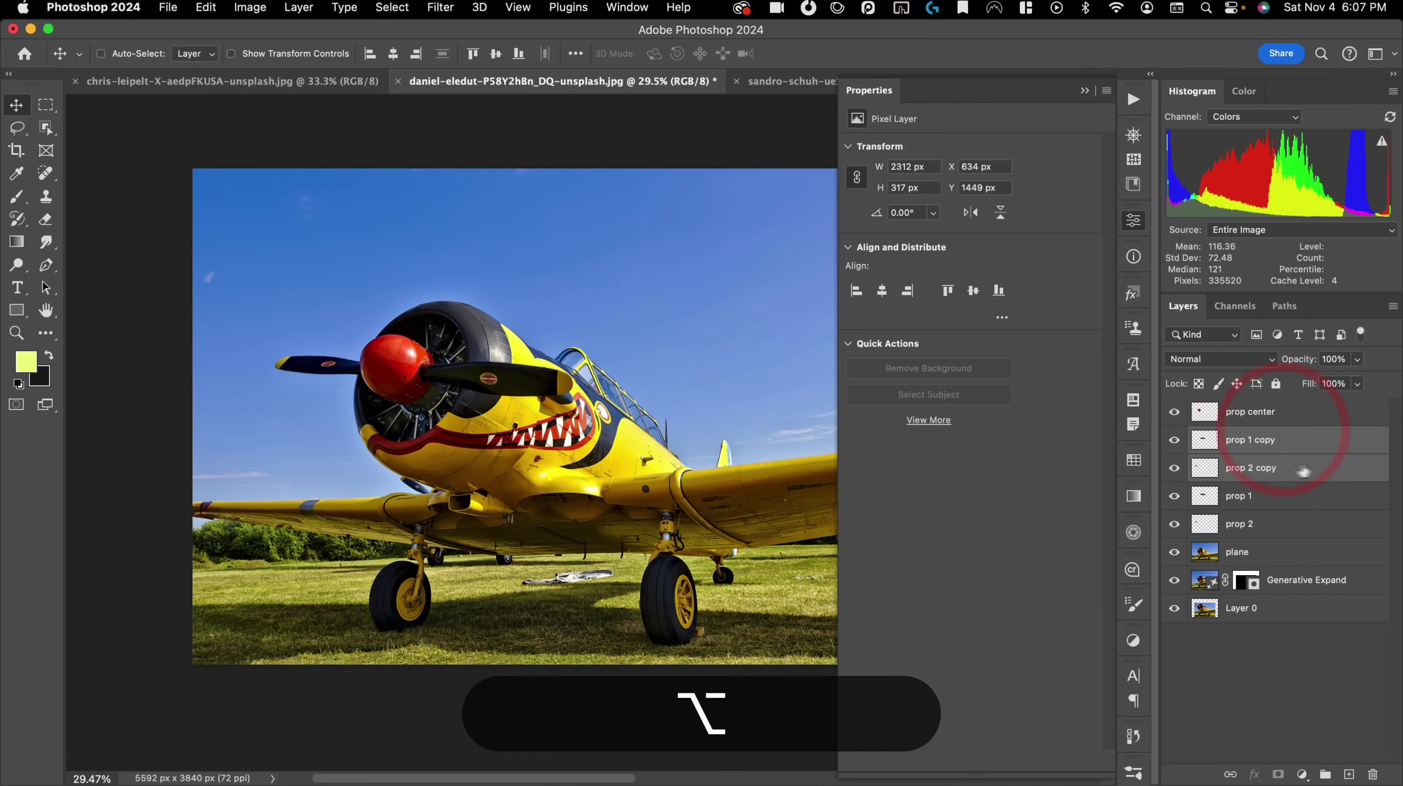
pyautogui.press('super+e')
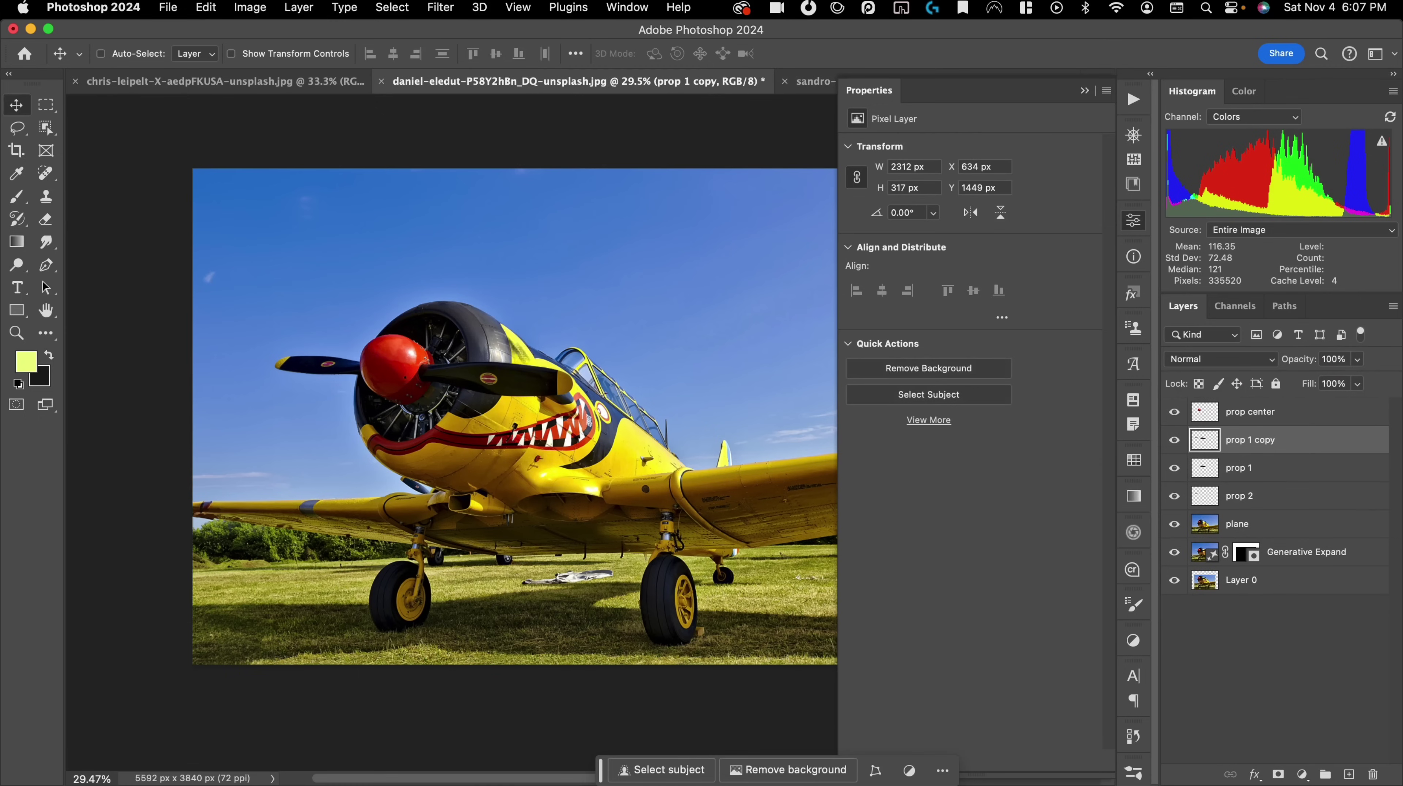
# - Show the prop 1 copy layer and move its blades up into the sky above the nose
pyautogui.press('v')
pyautogui.click(1133, 220)
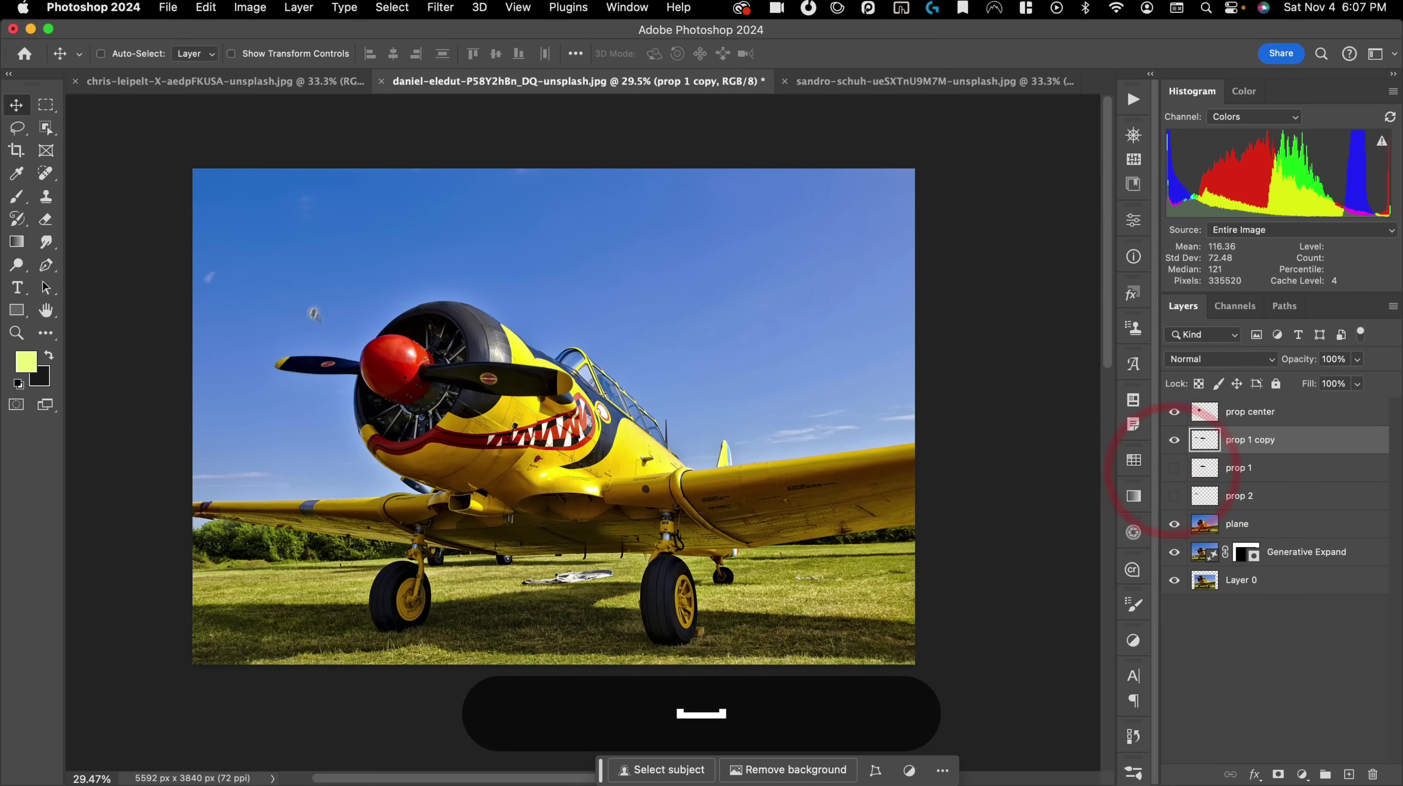
pyautogui.keyDown('super'); pyautogui.click(341, 330); pyautogui.keyUp('super')
pyautogui.keyDown('alt'); pyautogui.keyDown('super'); pyautogui.click(446, 433); pyautogui.keyUp('super'); pyautogui.keyUp('alt')
pyautogui.keyDown('super'); pyautogui.click(447, 434); pyautogui.keyUp('super')
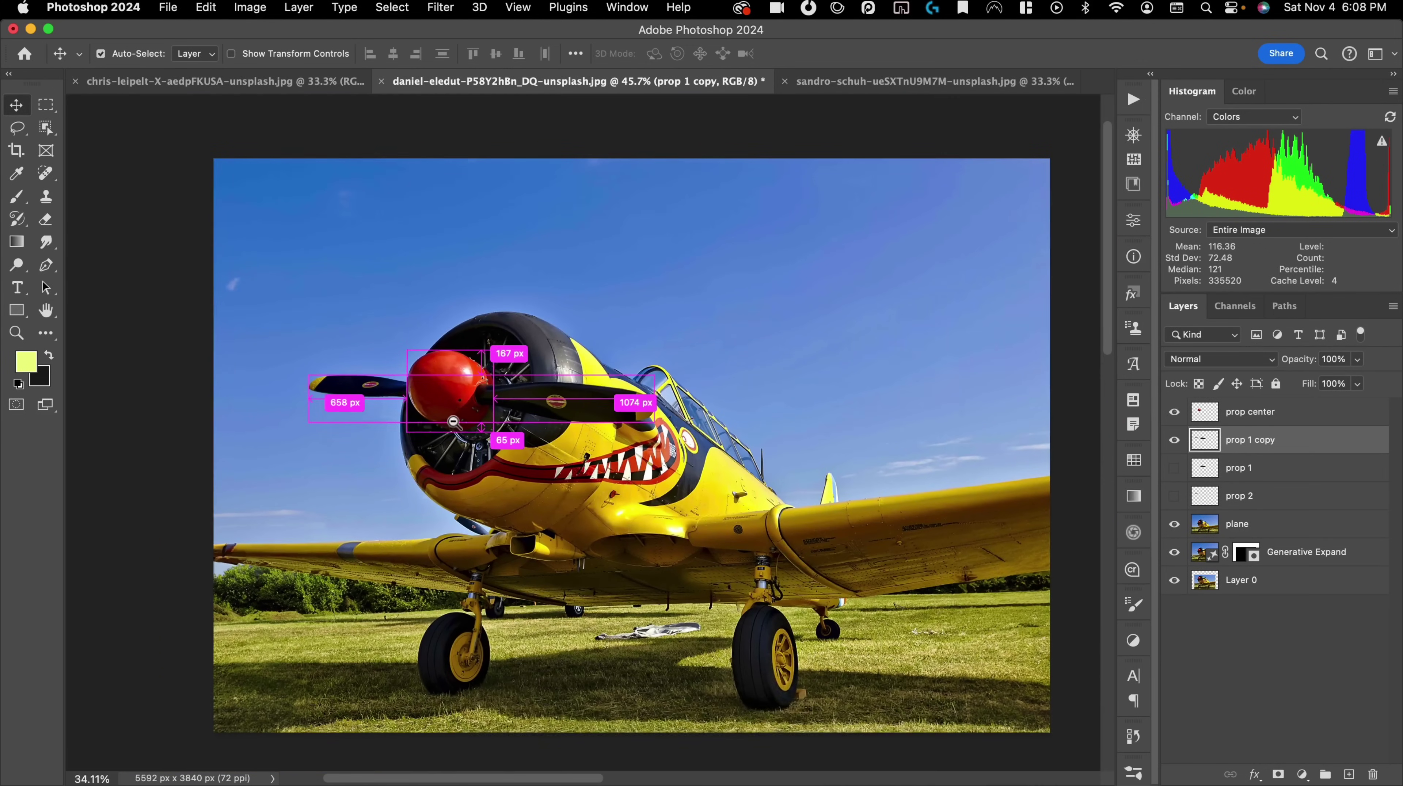
pyautogui.click(1174, 441)
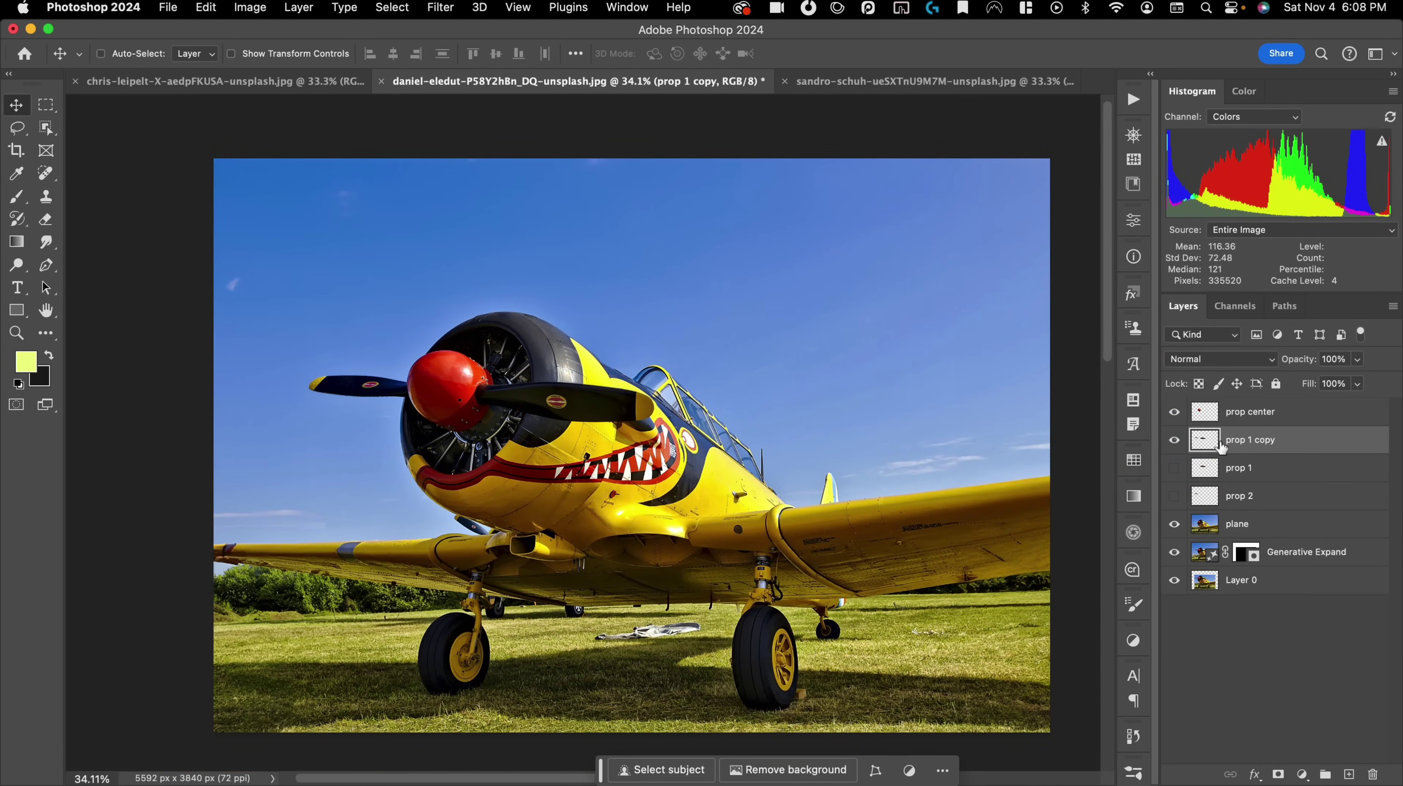
pyautogui.moveTo(462, 392); pyautogui.dragTo(661, 272)
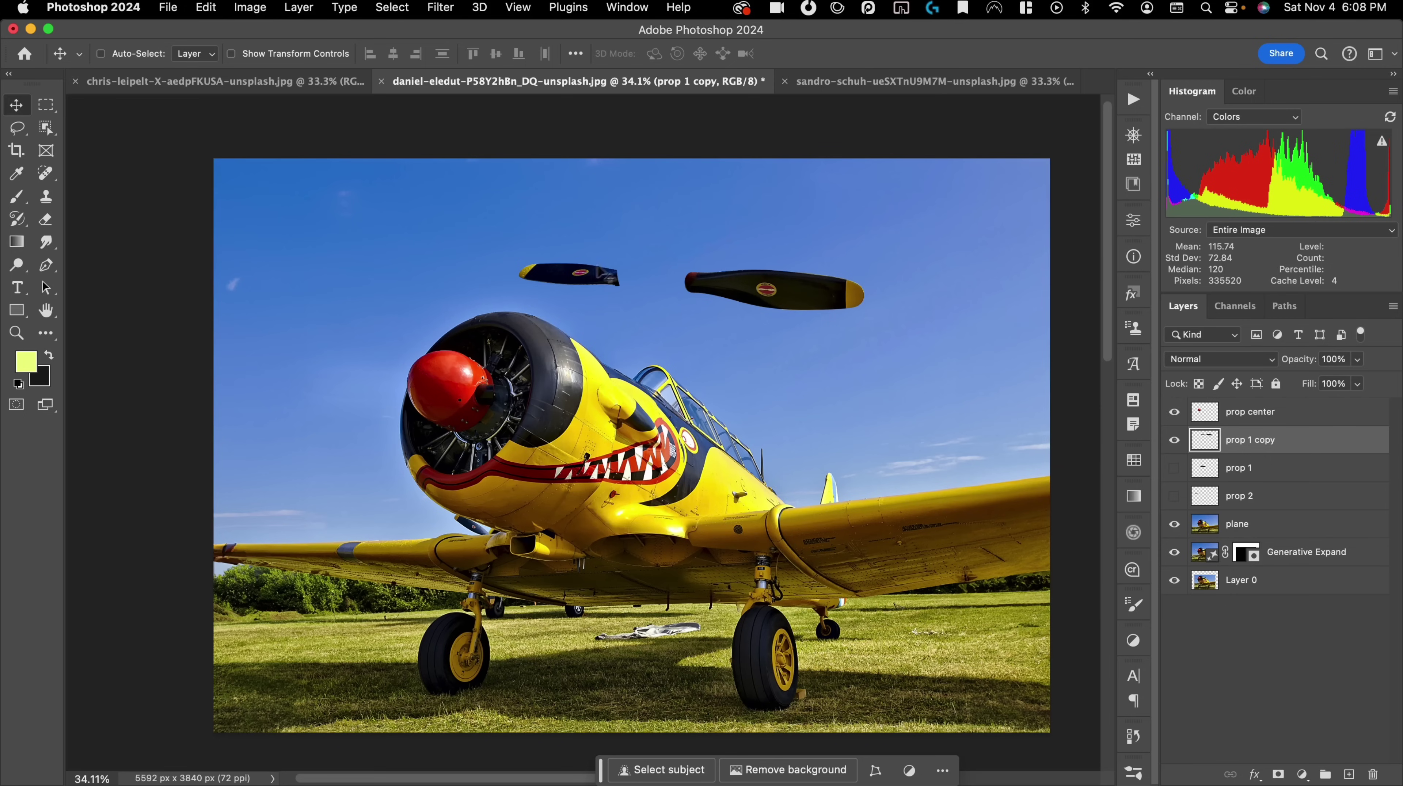
# - Move the blades back onto the plane's nose and add a yellow Solid Color fill layer above prop 1
pyautogui.moveTo(668, 280); pyautogui.dragTo(625, 368)
pyautogui.click(1294, 469)
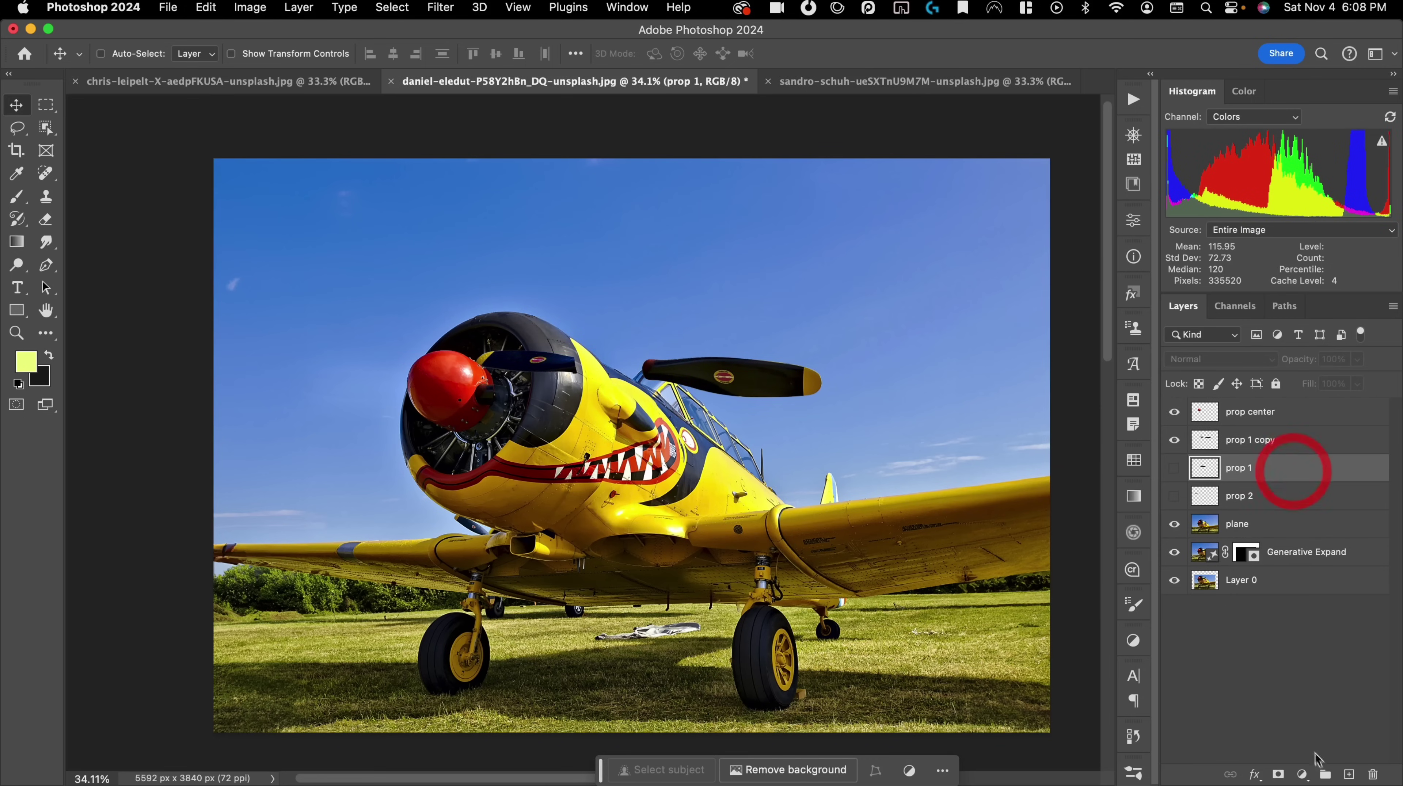
pyautogui.click(1302, 775)
pyautogui.click(1327, 515)
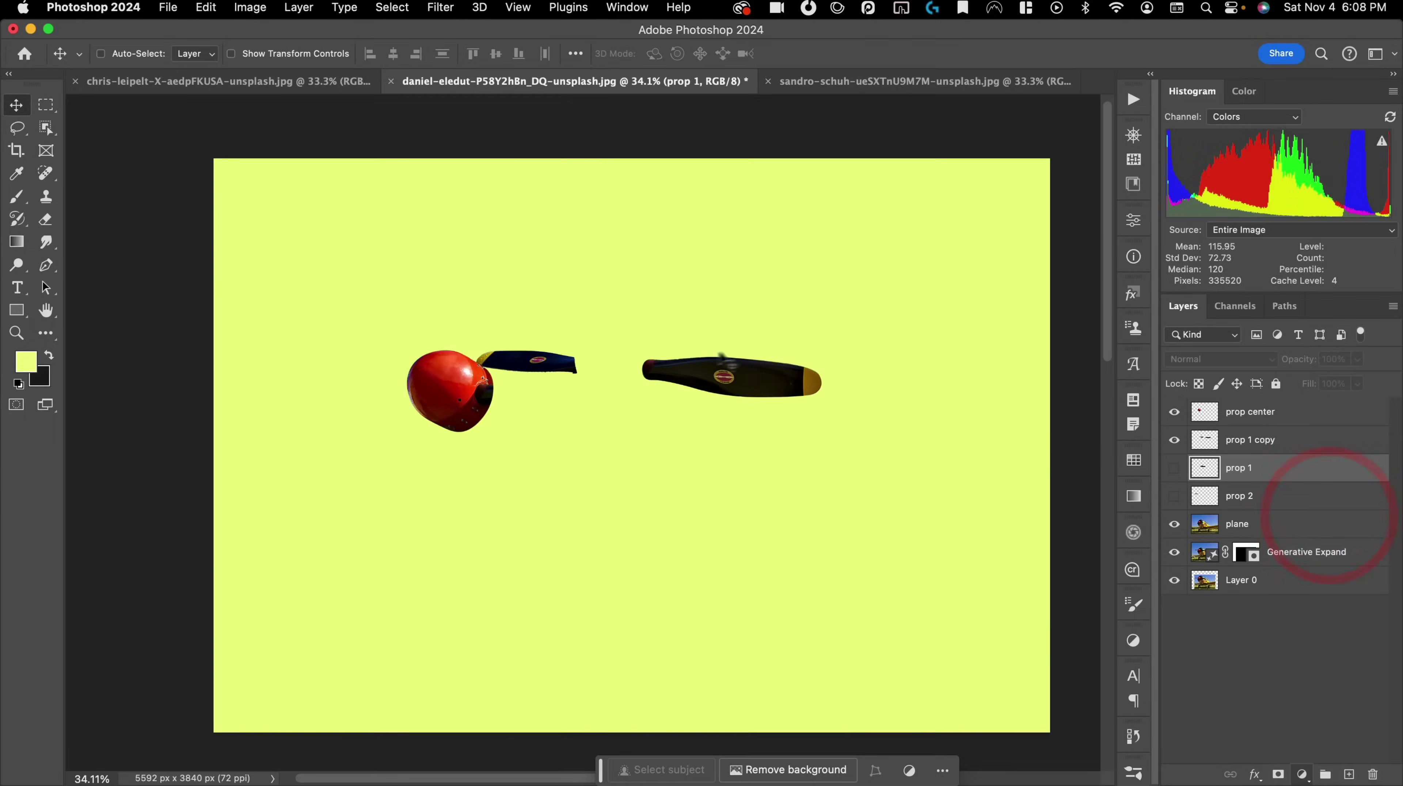
pyautogui.click(528, 327)
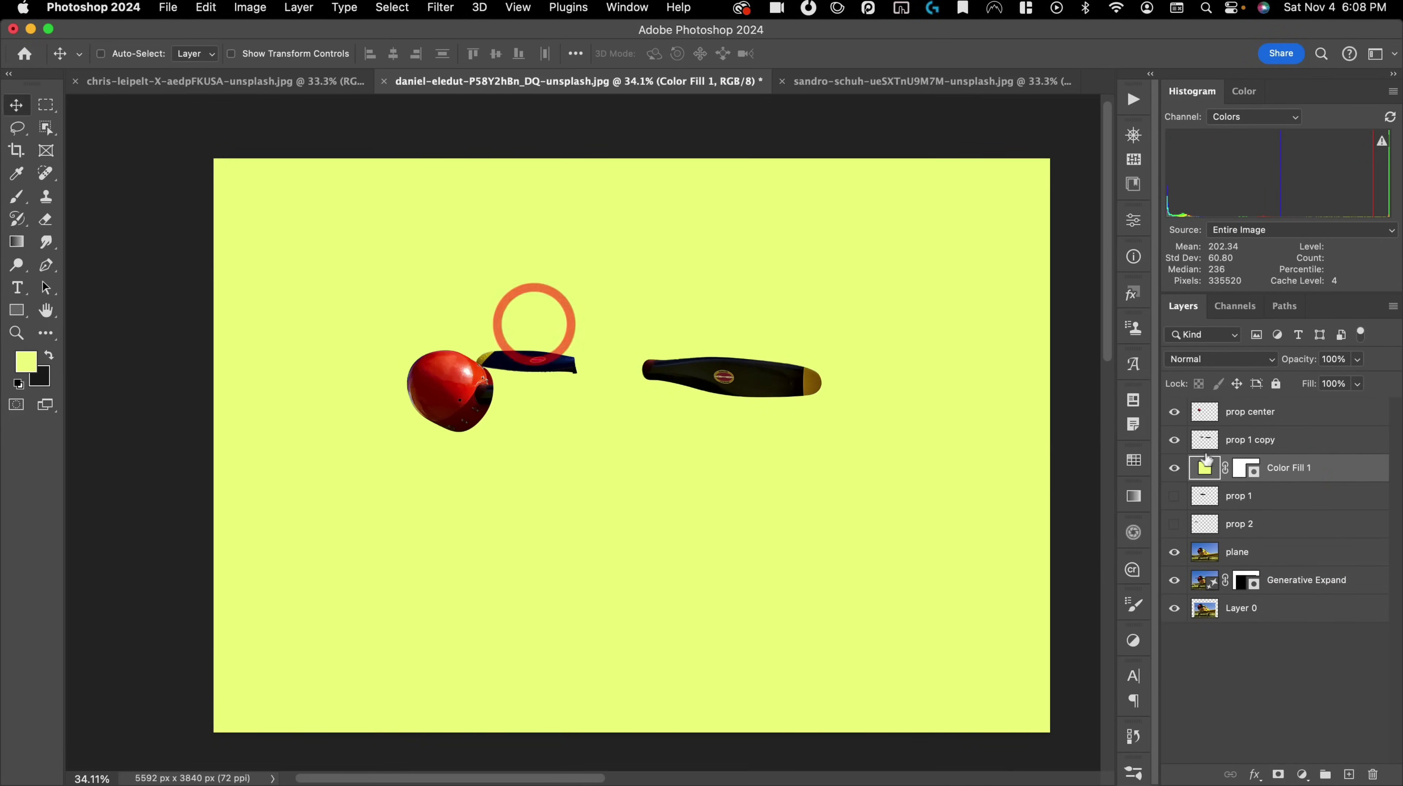
# - Hide the red prop center and draw a circular elliptical selection centred on the propeller
pyautogui.click(1175, 413)
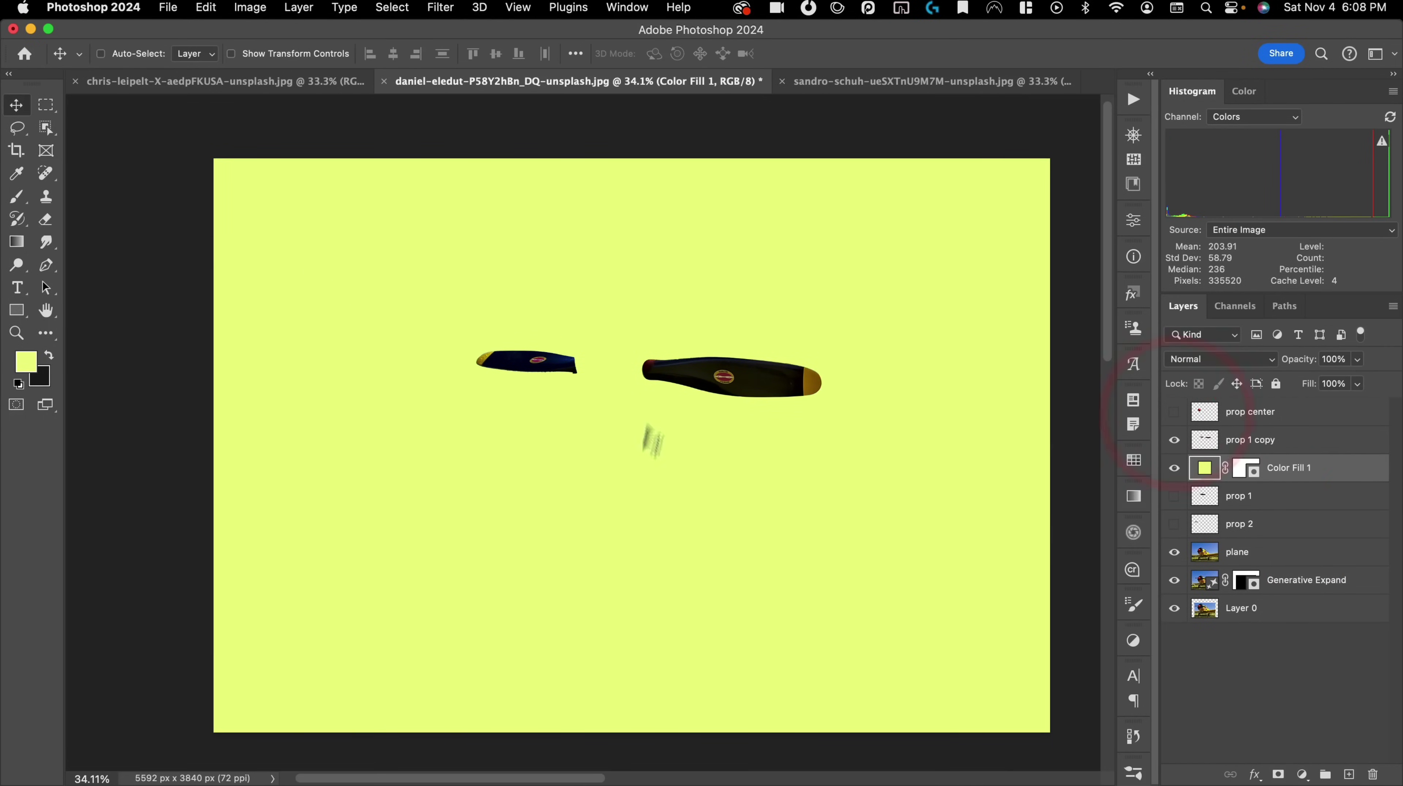
pyautogui.click(47, 108)
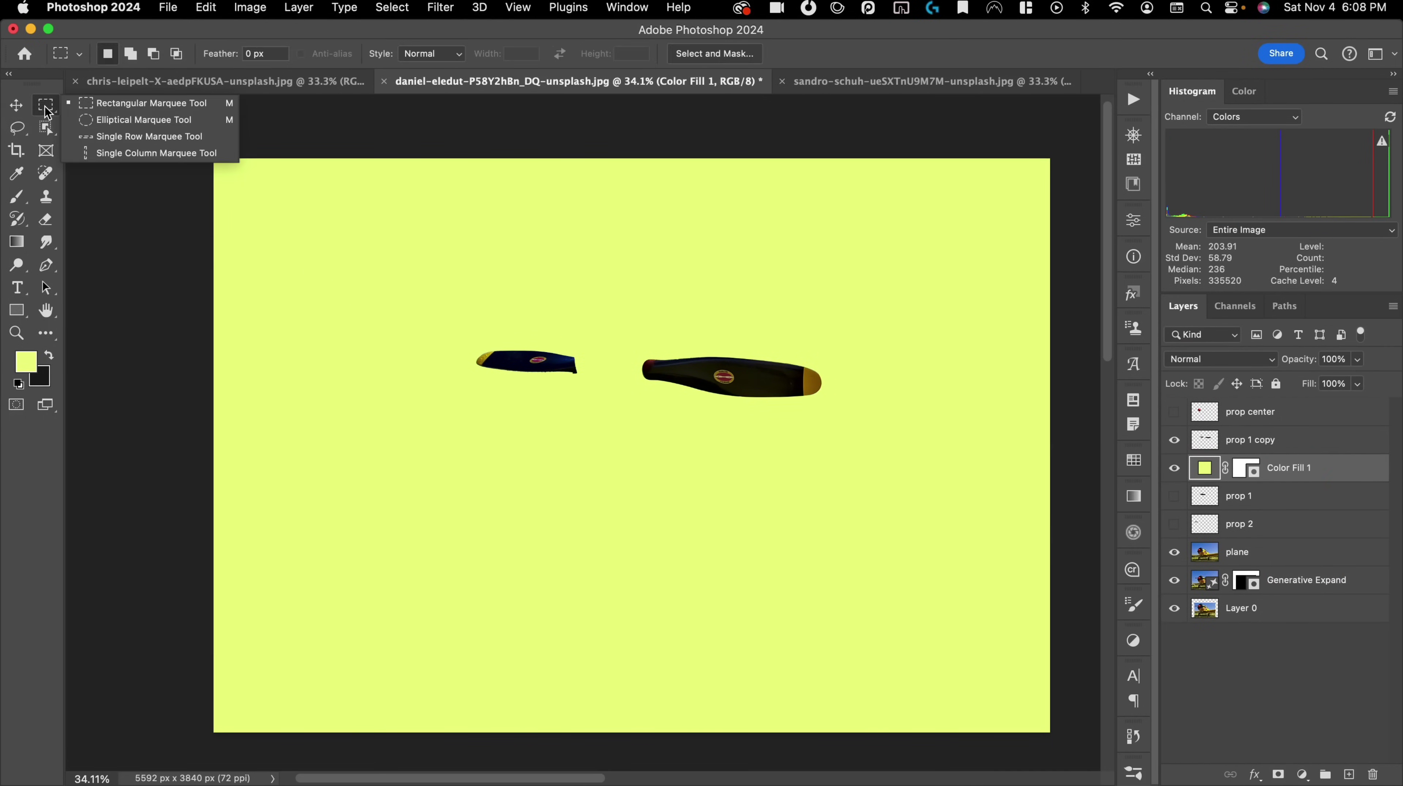
pyautogui.click(95, 120)
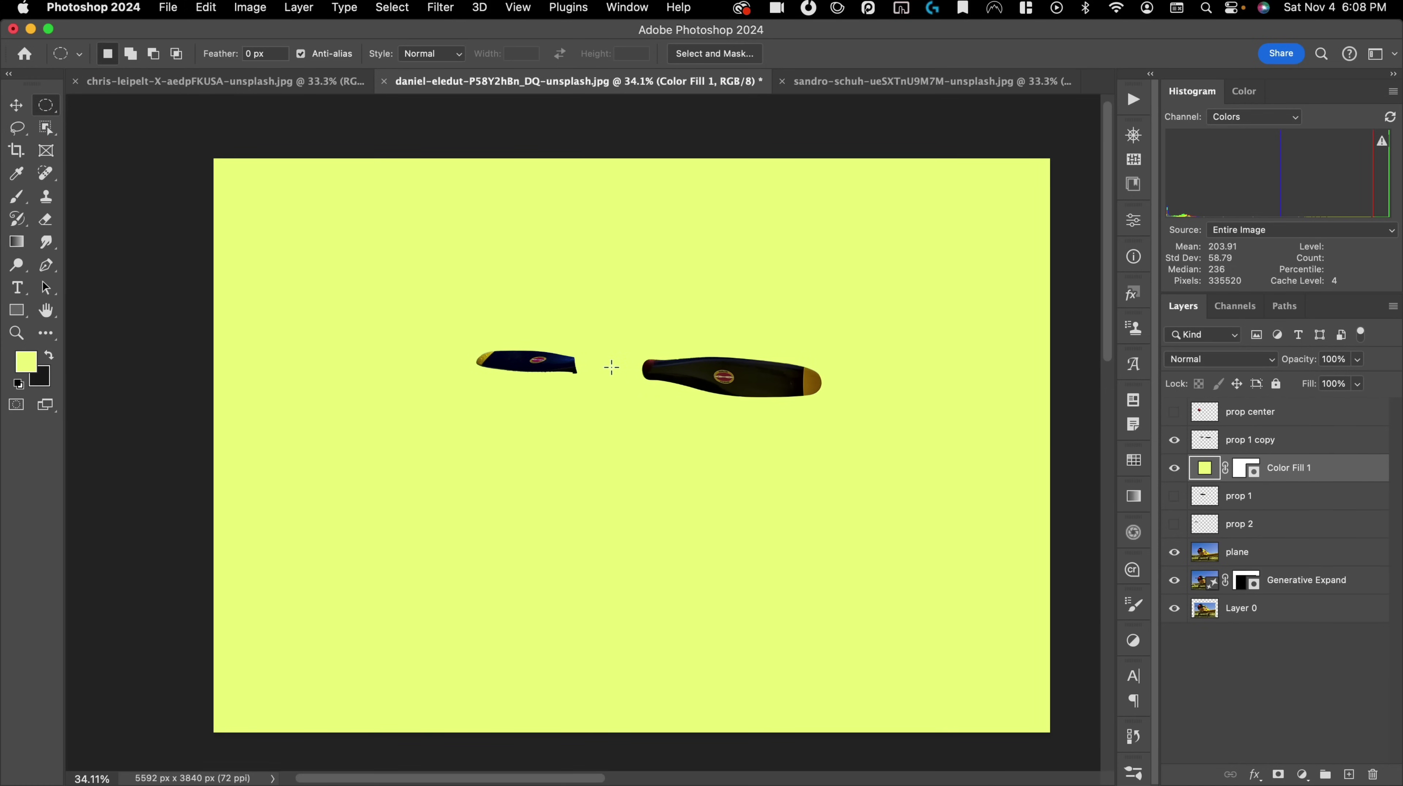
pyautogui.moveTo(611, 367); pyautogui.dragTo(822, 157)
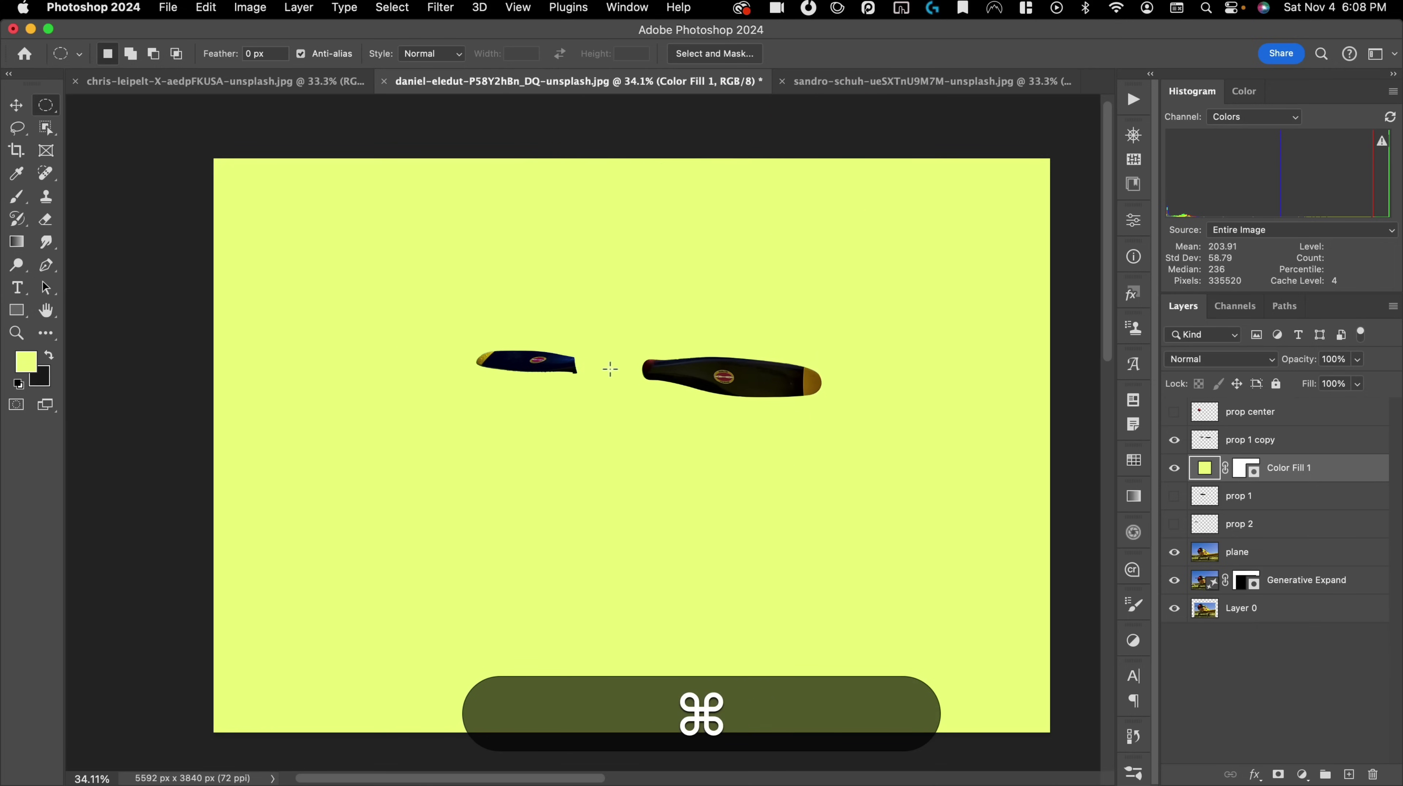
pyautogui.moveTo(610, 368); pyautogui.dragTo(822, 155)
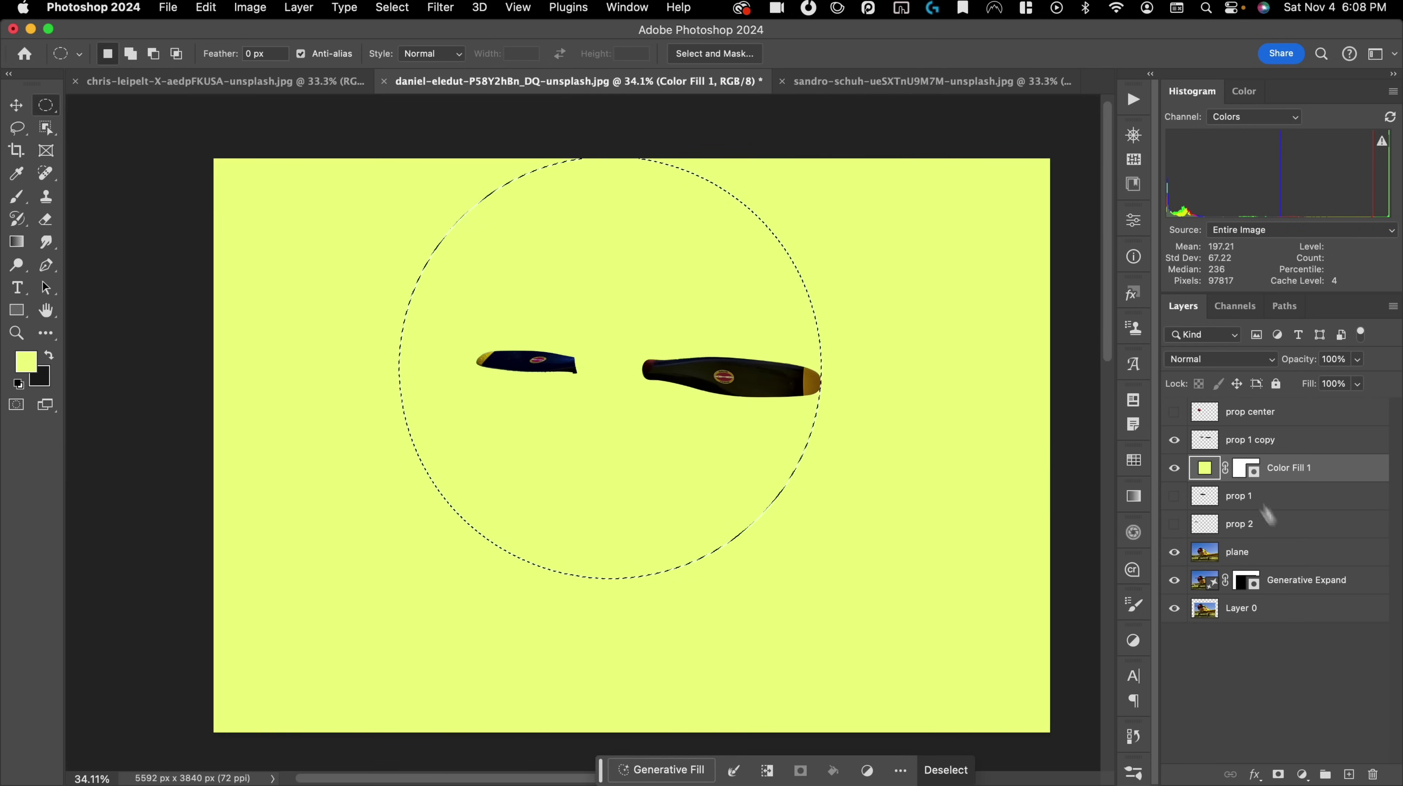
# - Fill the circle with an olive green Solid Color fill layer
pyautogui.click(1301, 774)
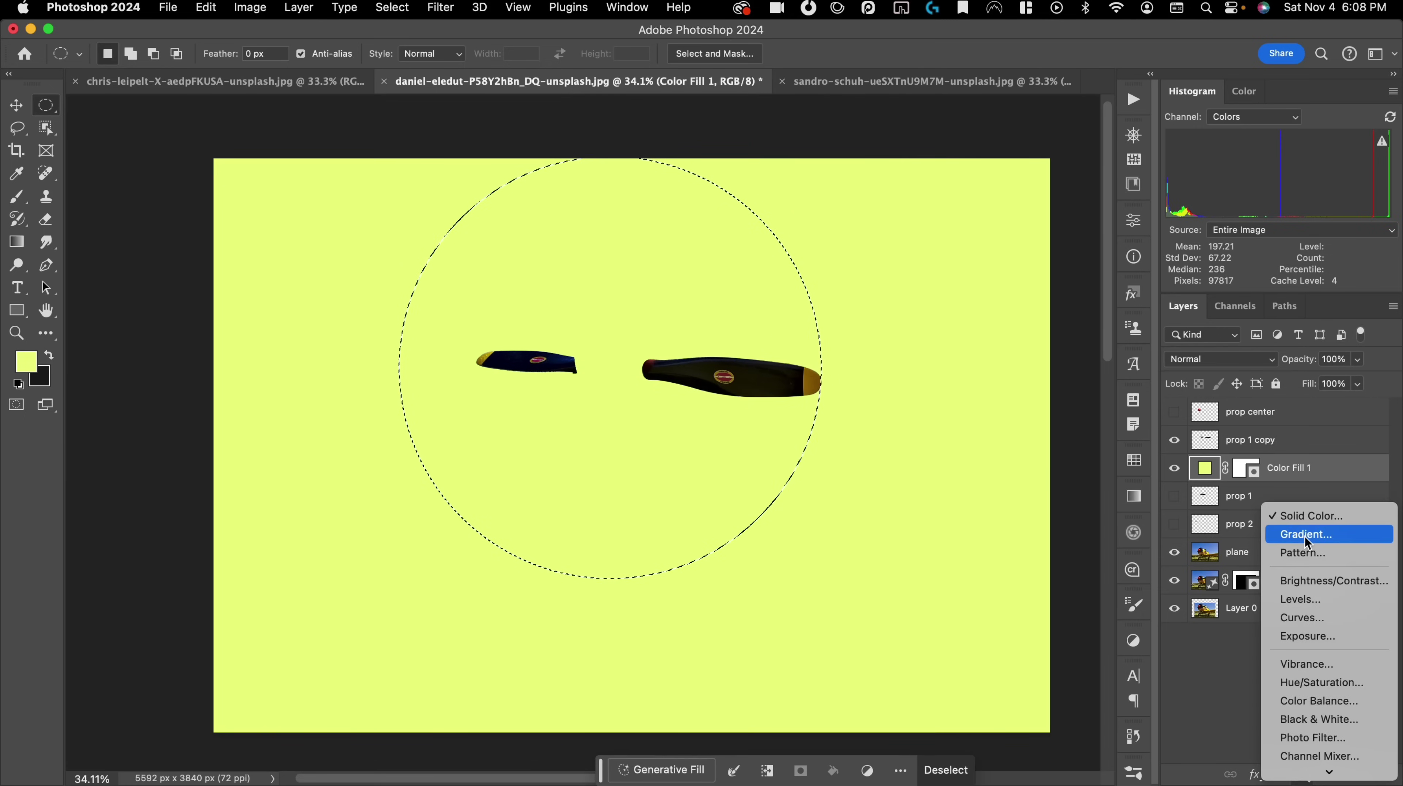
pyautogui.click(1308, 519)
pyautogui.moveTo(247, 394); pyautogui.dragTo(261, 423)
pyautogui.click(528, 329)
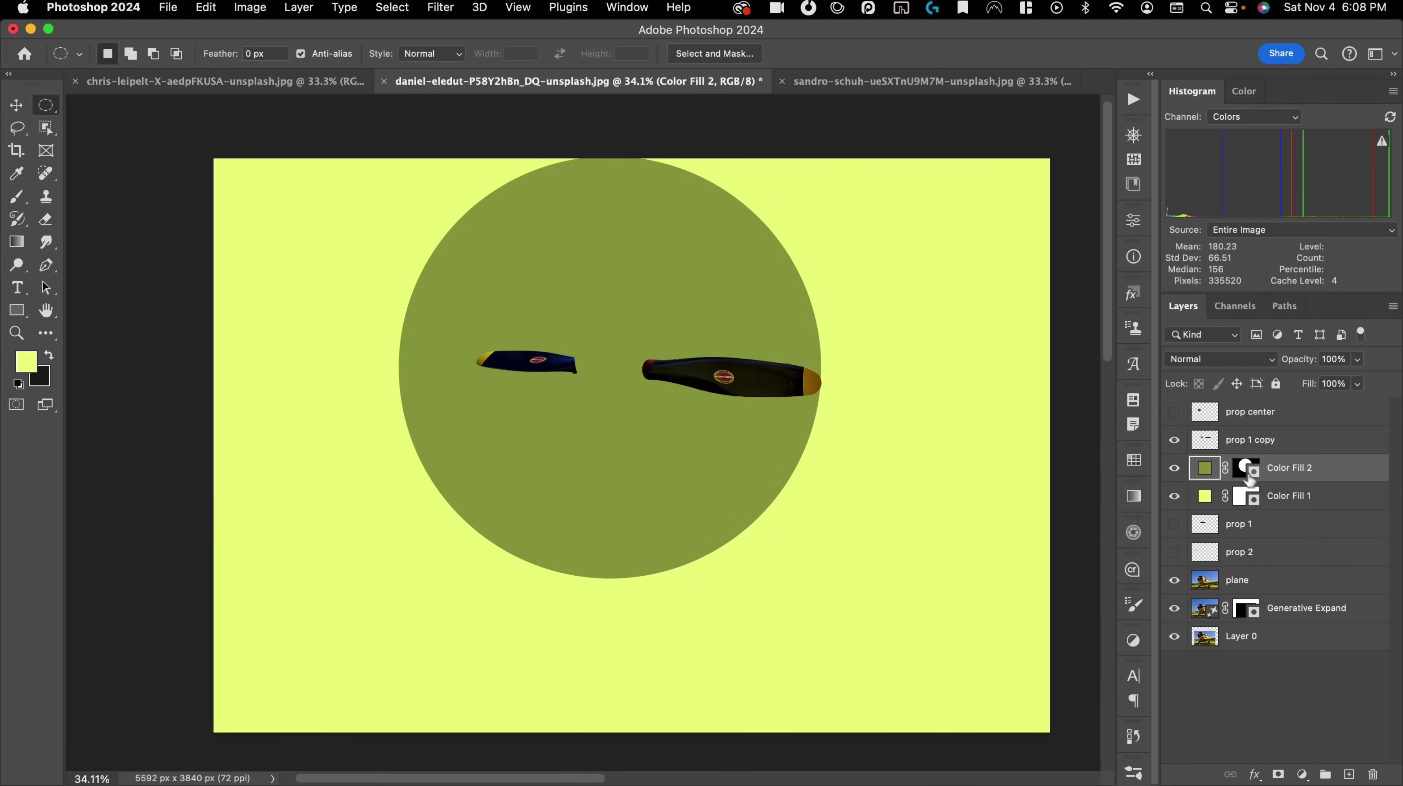
pyautogui.click(1205, 446)
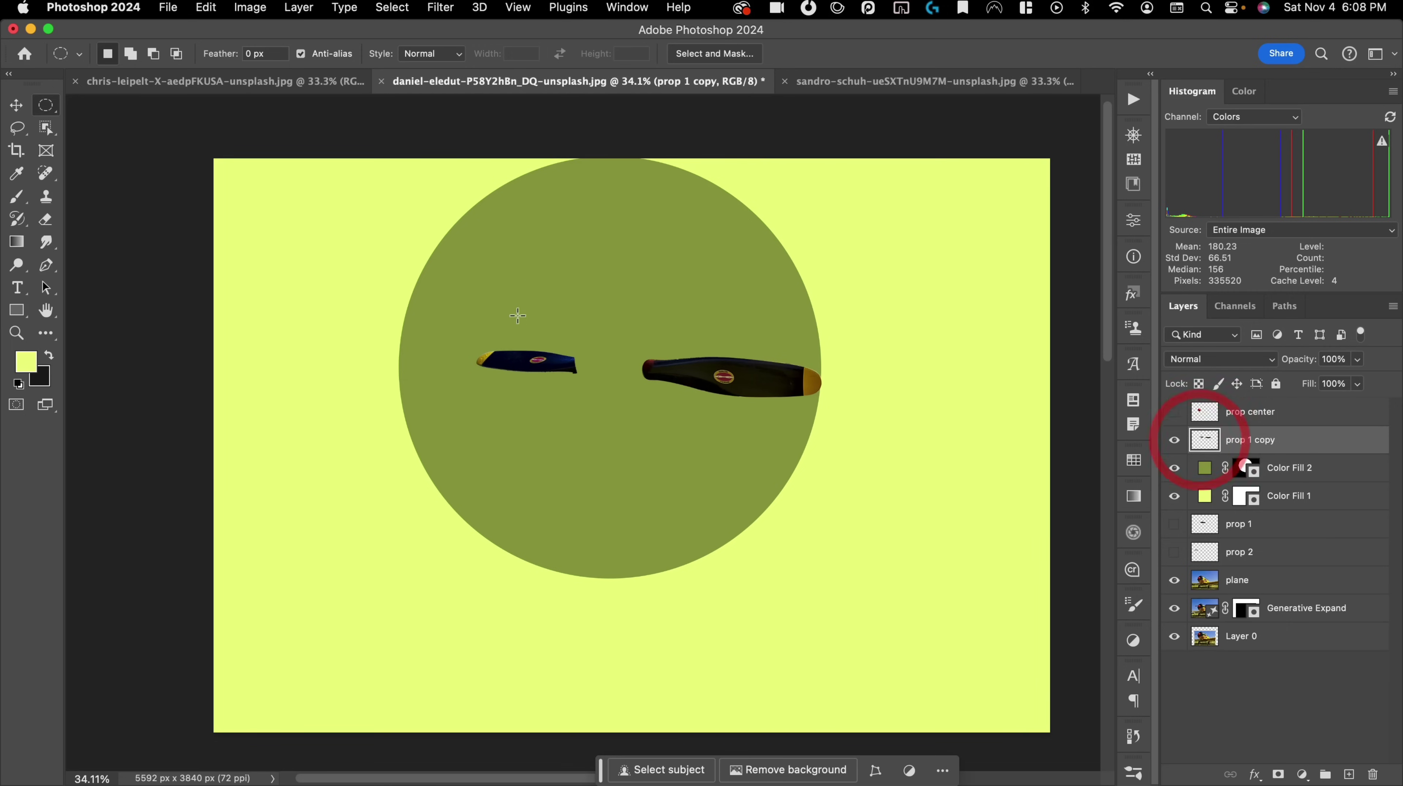
# - Distort the prop 1 copy blades by pulling the left blade's tip and lower corner outward
pyautogui.press('super+t')
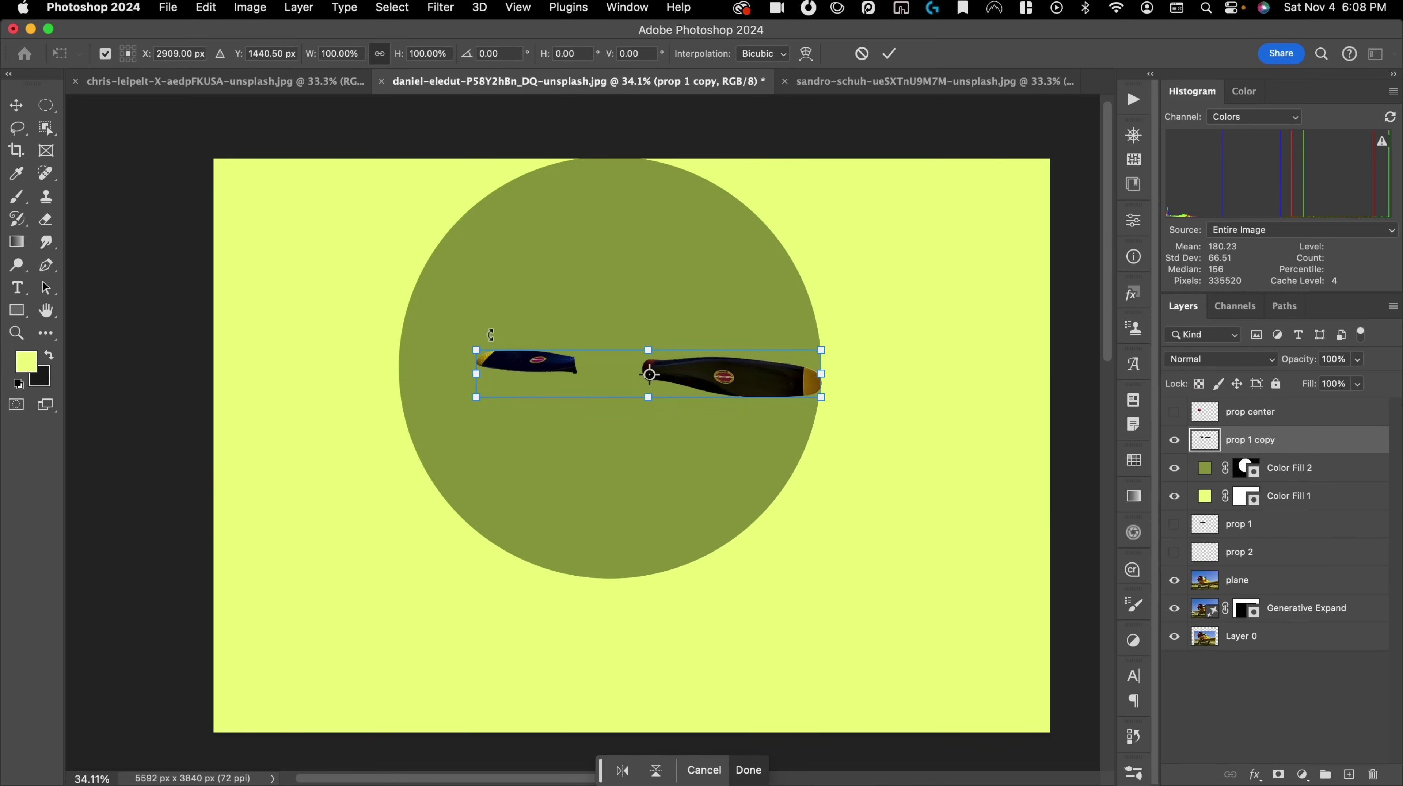
pyautogui.moveTo(477, 353); pyautogui.dragTo(380, 320)
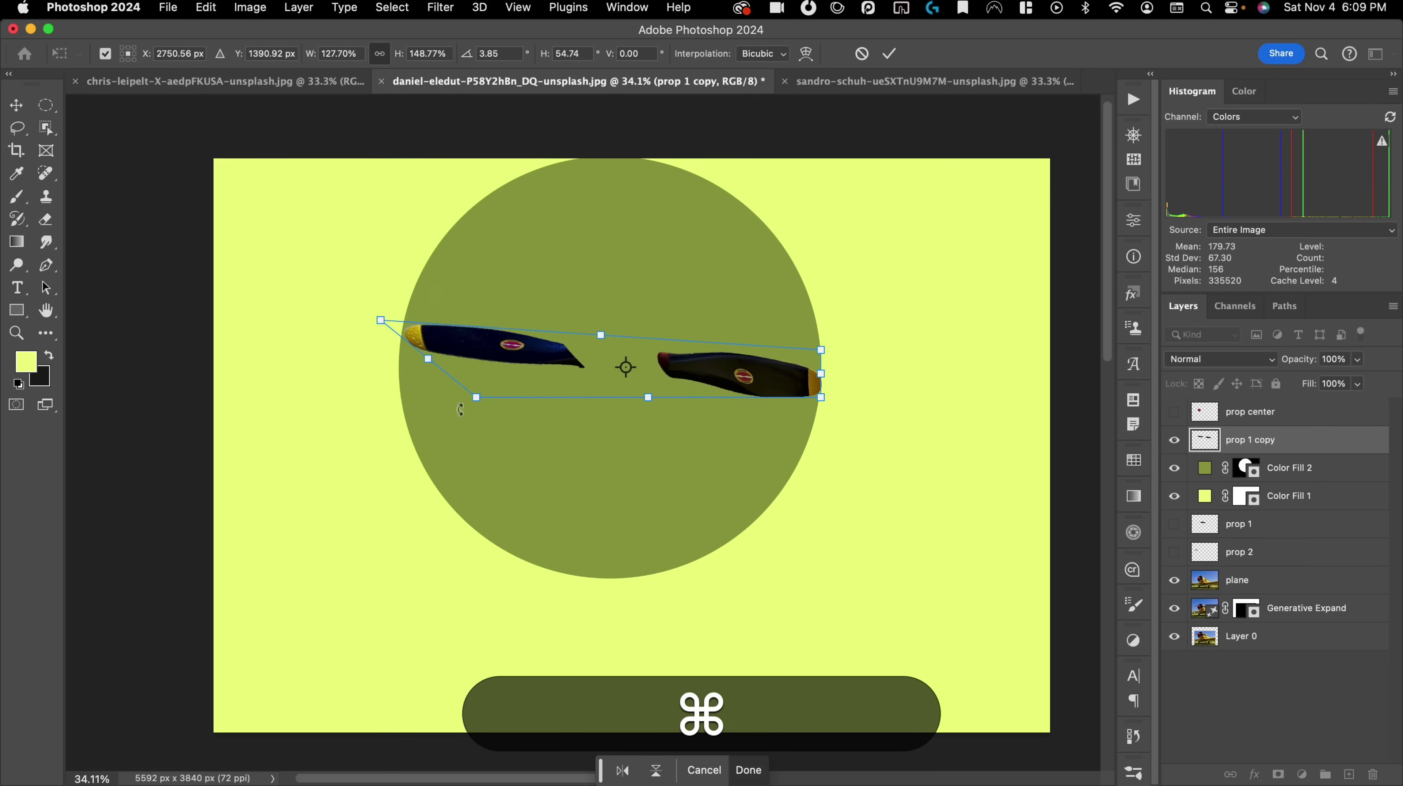
pyautogui.moveTo(478, 405)
pyautogui.mouseDown()
pyautogui.moveTo(443, 406)
pyautogui.moveTo(459, 409)
pyautogui.mouseUp()
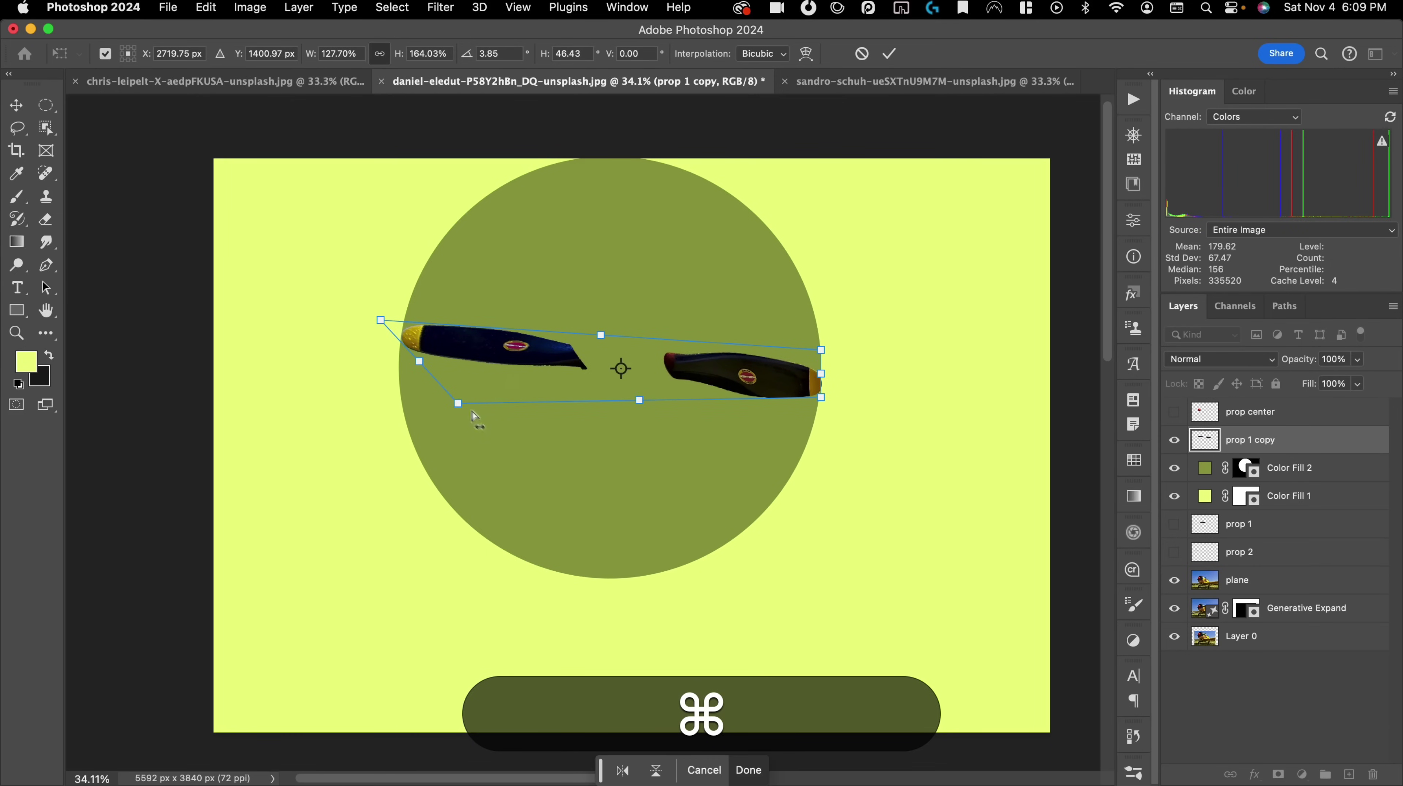
pyautogui.moveTo(457, 410)
pyautogui.mouseDown()
pyautogui.moveTo(441, 414)
pyautogui.moveTo(465, 403)
pyautogui.moveTo(455, 399)
pyautogui.mouseUp()
pyautogui.click(889, 54)
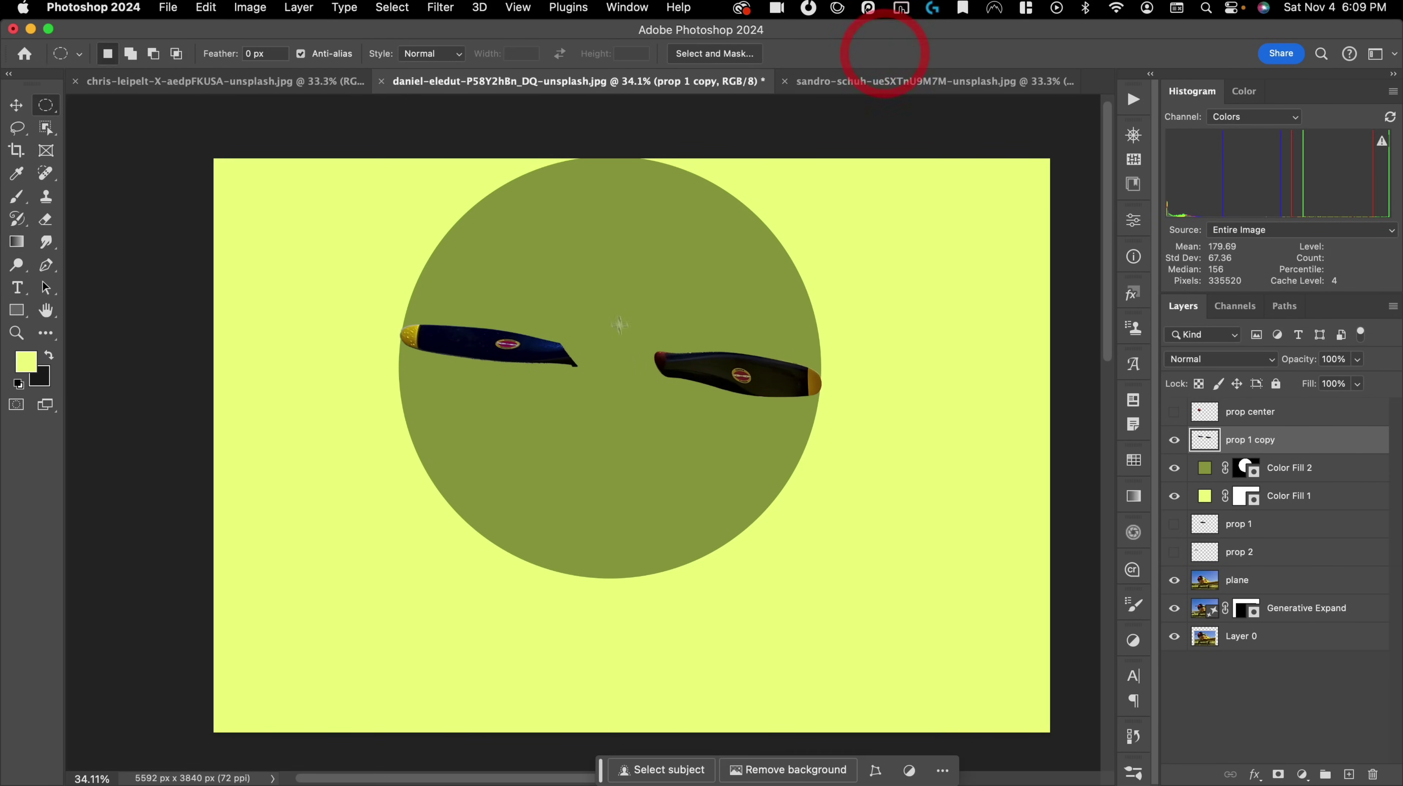
# - Rotate the blades end-for-end around the hub and skew them nearly level across the olive circle
pyautogui.press('super+t')
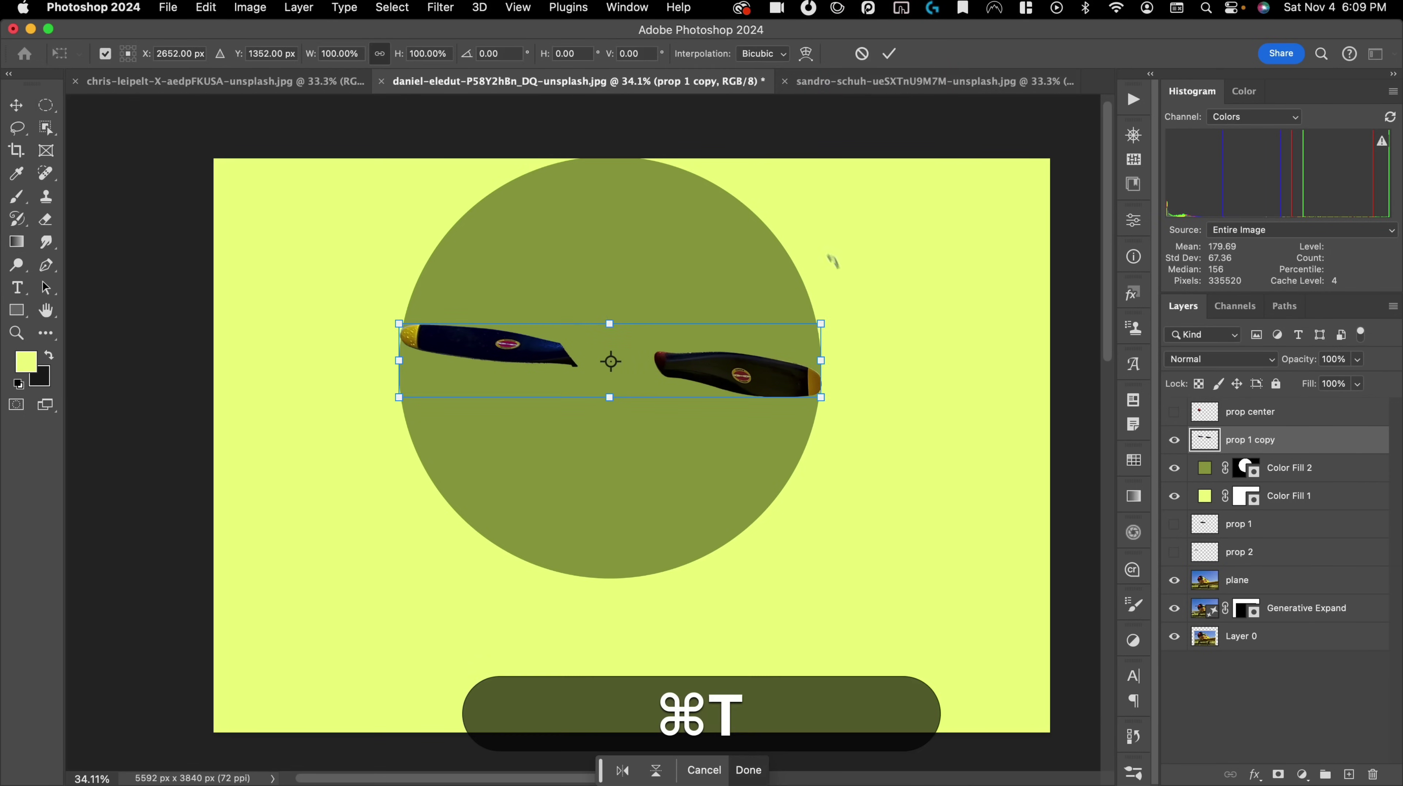
pyautogui.moveTo(833, 262); pyautogui.dragTo(726, 500)
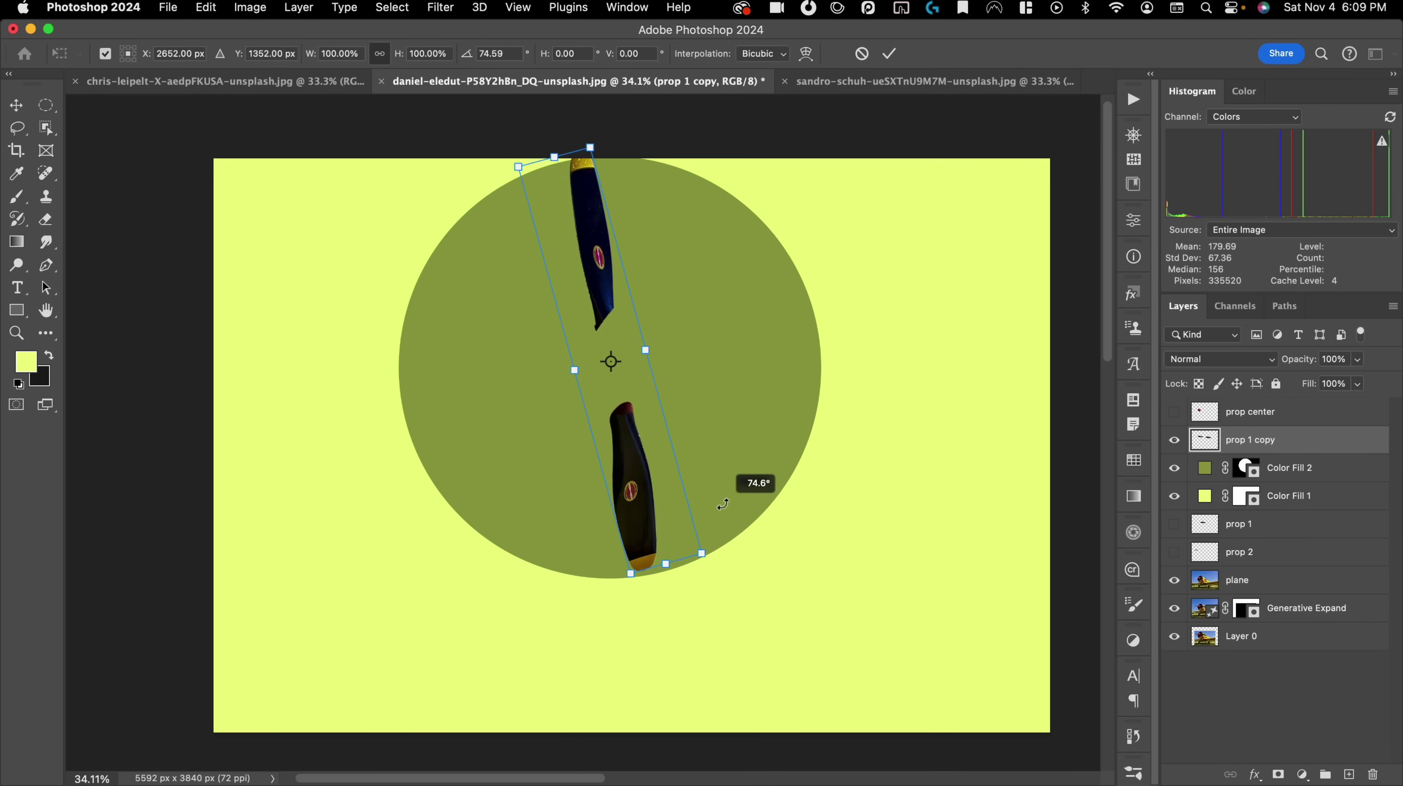
pyautogui.moveTo(723, 504); pyautogui.dragTo(724, 495)
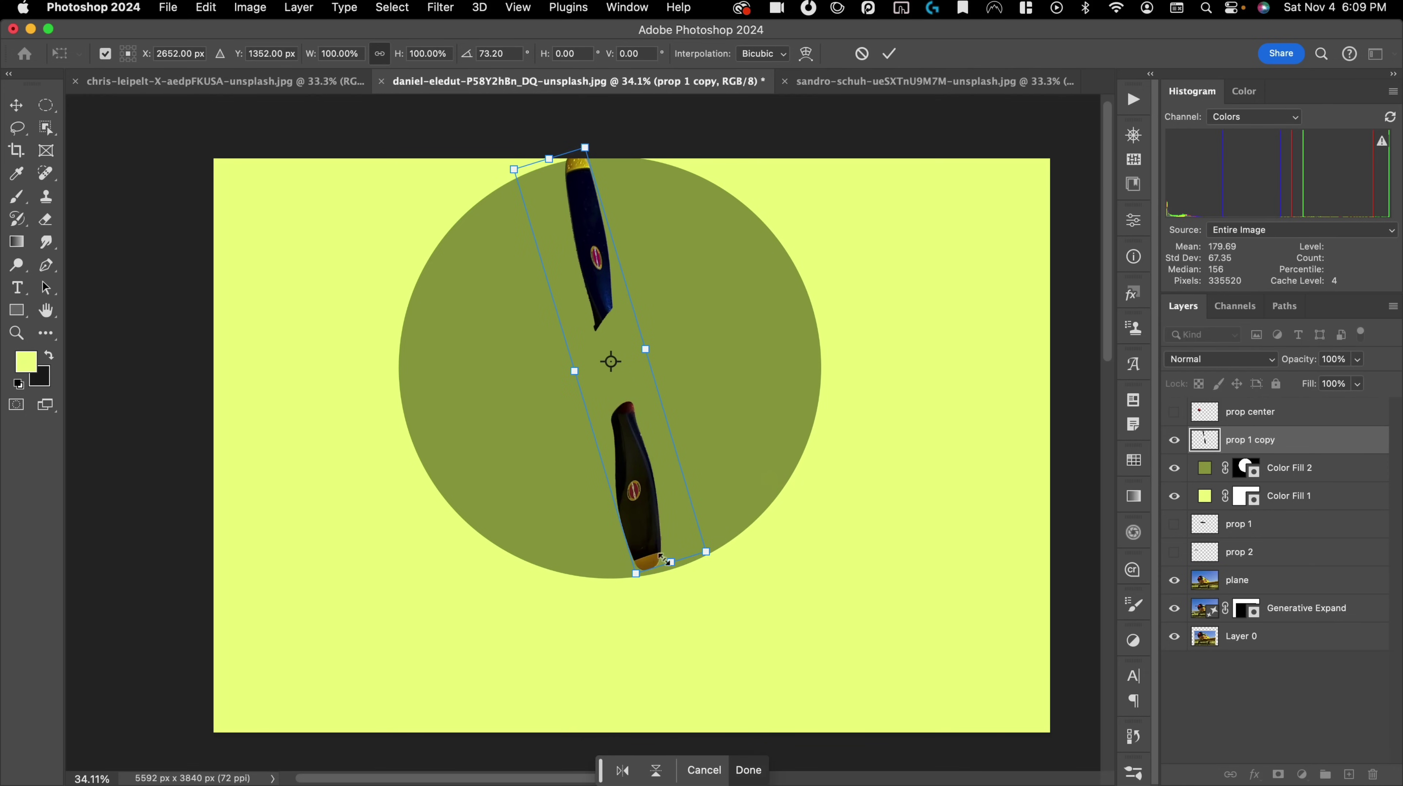
pyautogui.moveTo(666, 560); pyautogui.dragTo(677, 569)
pyautogui.moveTo(585, 148); pyautogui.dragTo(361, 445)
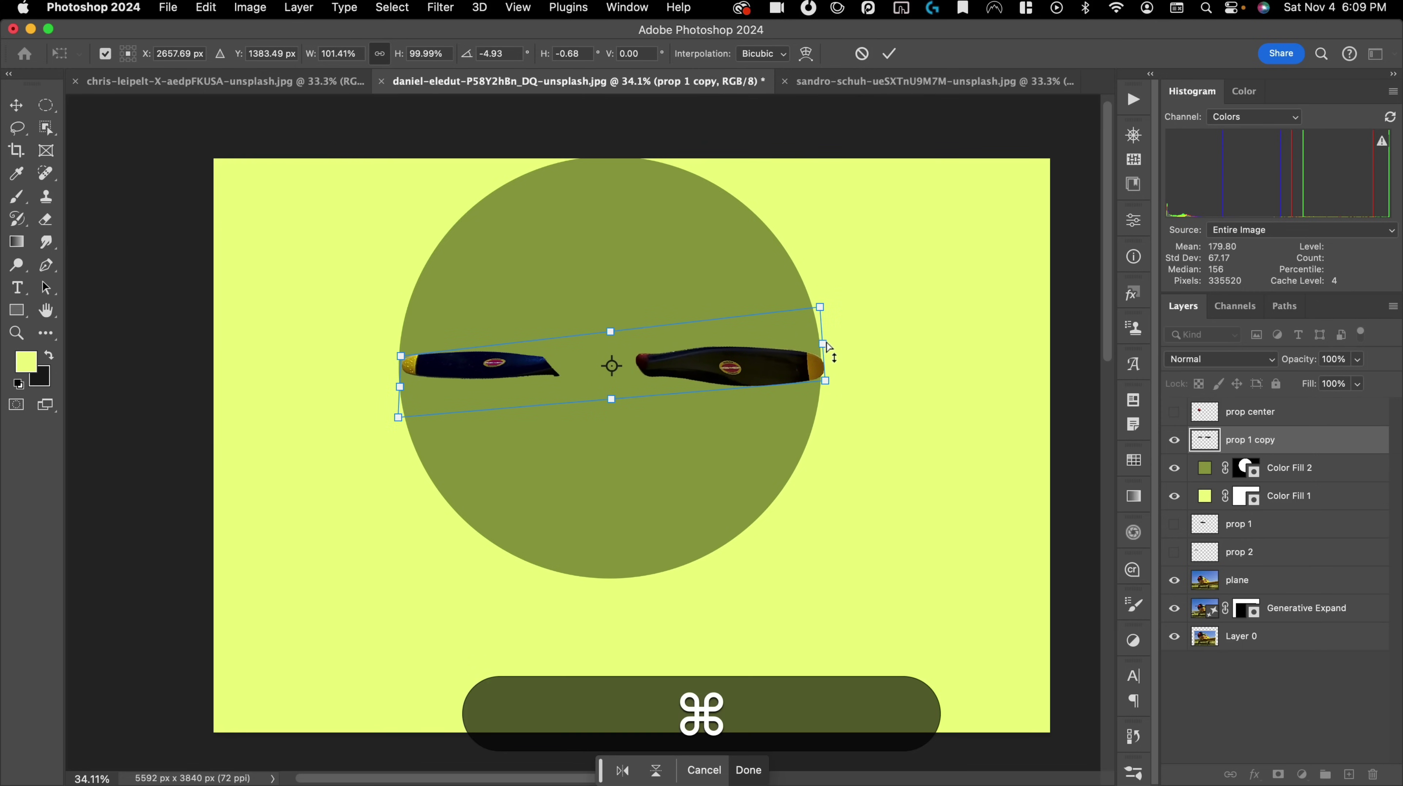
pyautogui.moveTo(828, 347); pyautogui.dragTo(822, 341)
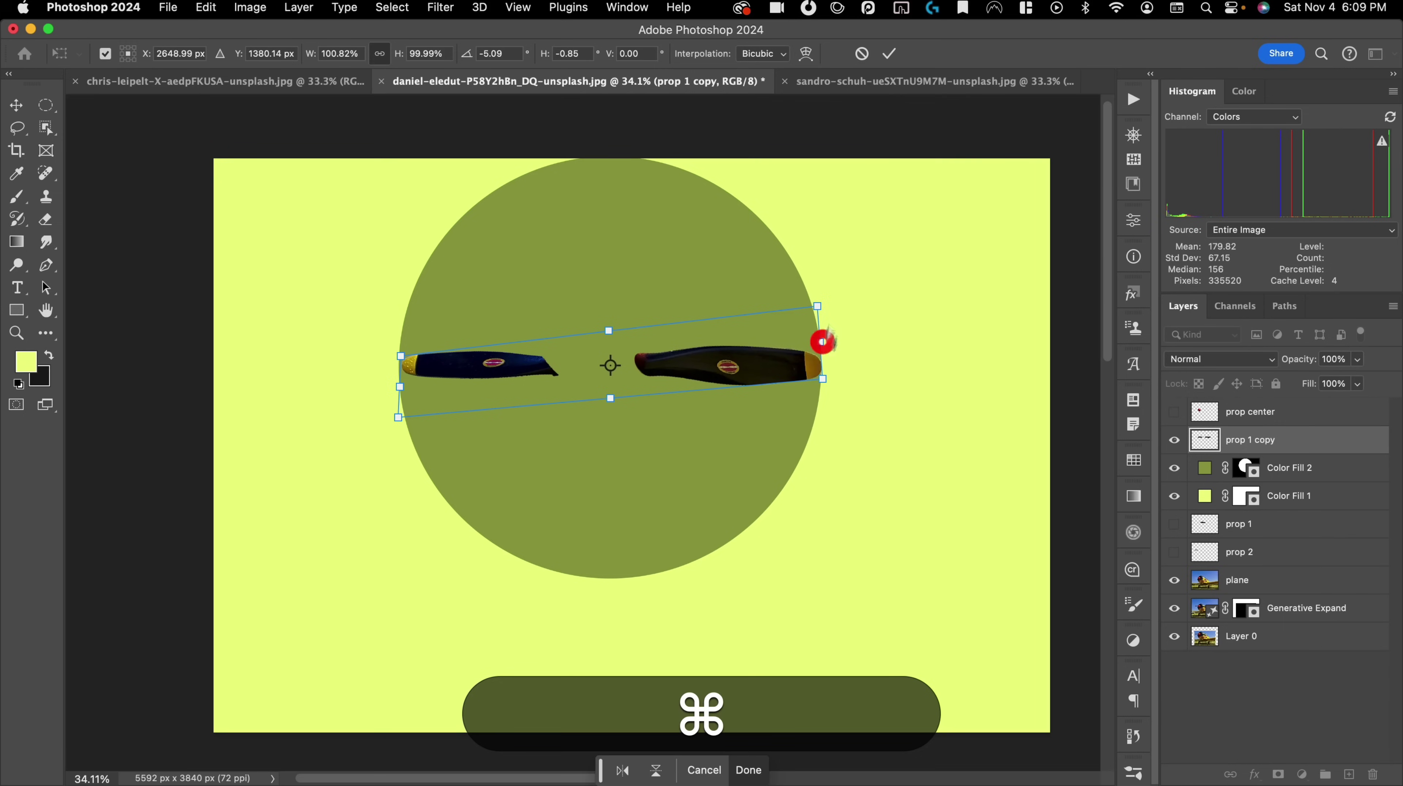
pyautogui.click(885, 53)
# - Hide the olive circle, nudge the blades lower, and duplicate them as prop 1 copy 2, hiding the original
pyautogui.press('v')
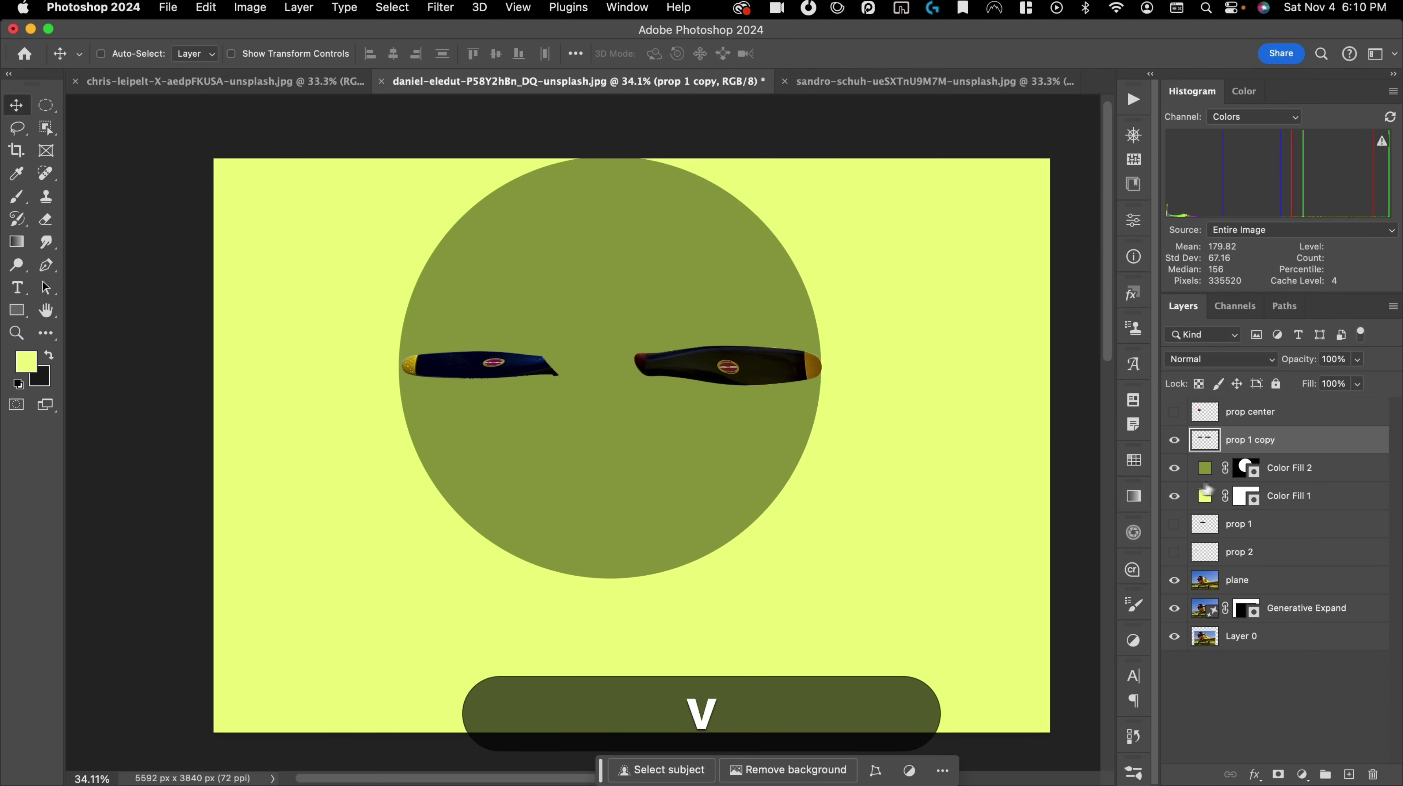
pyautogui.click(1175, 468)
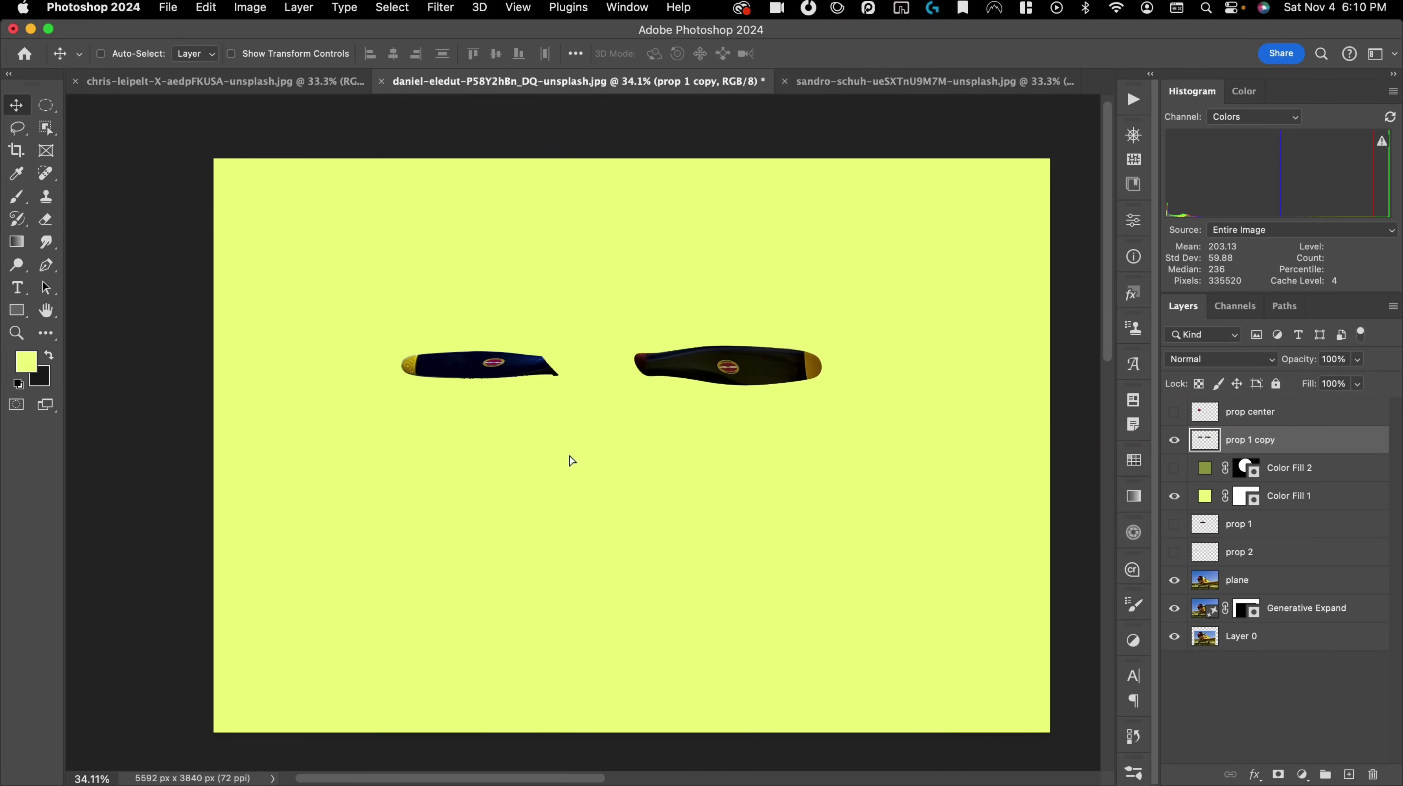
pyautogui.moveTo(560, 391); pyautogui.dragTo(569, 453)
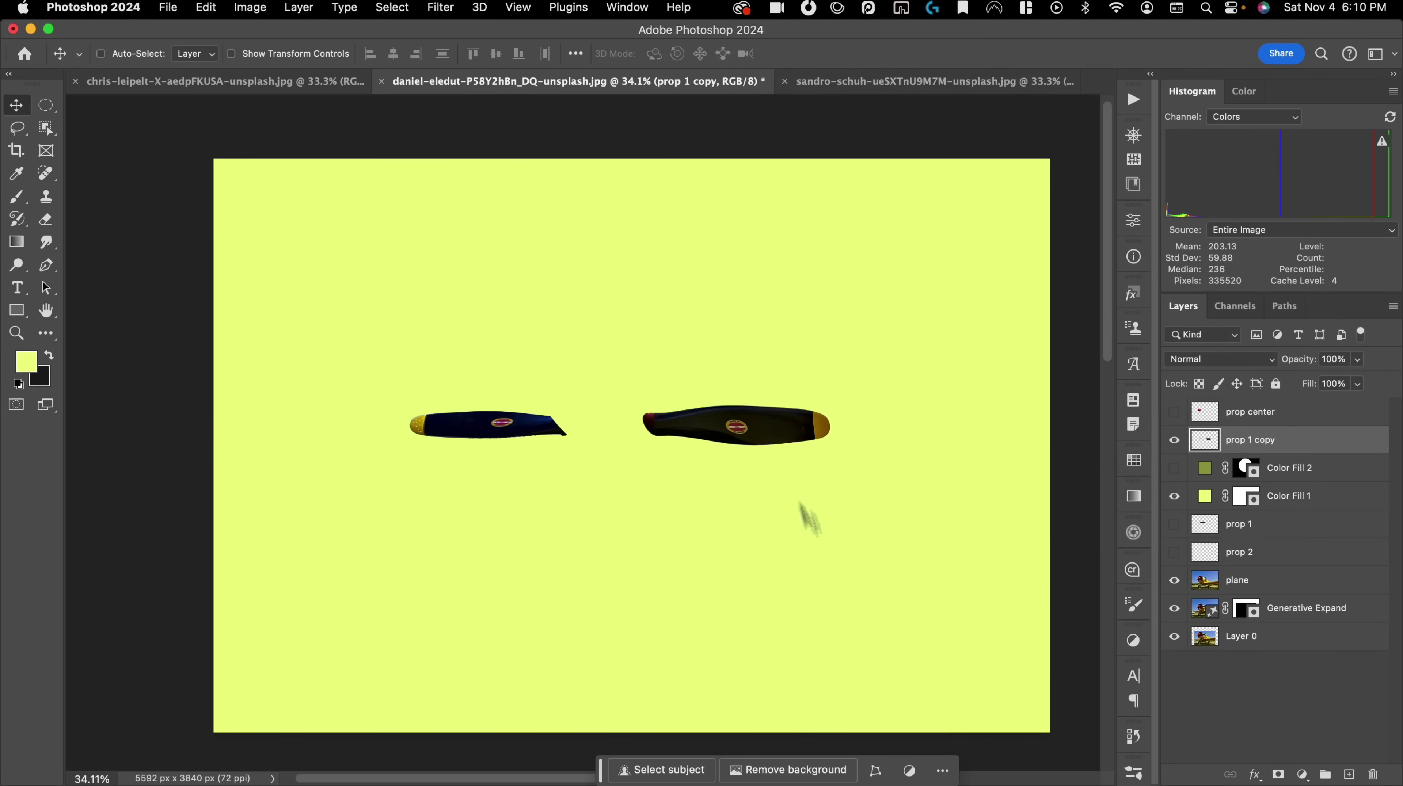
pyautogui.moveTo(1209, 441); pyautogui.dragTo(1220, 444)
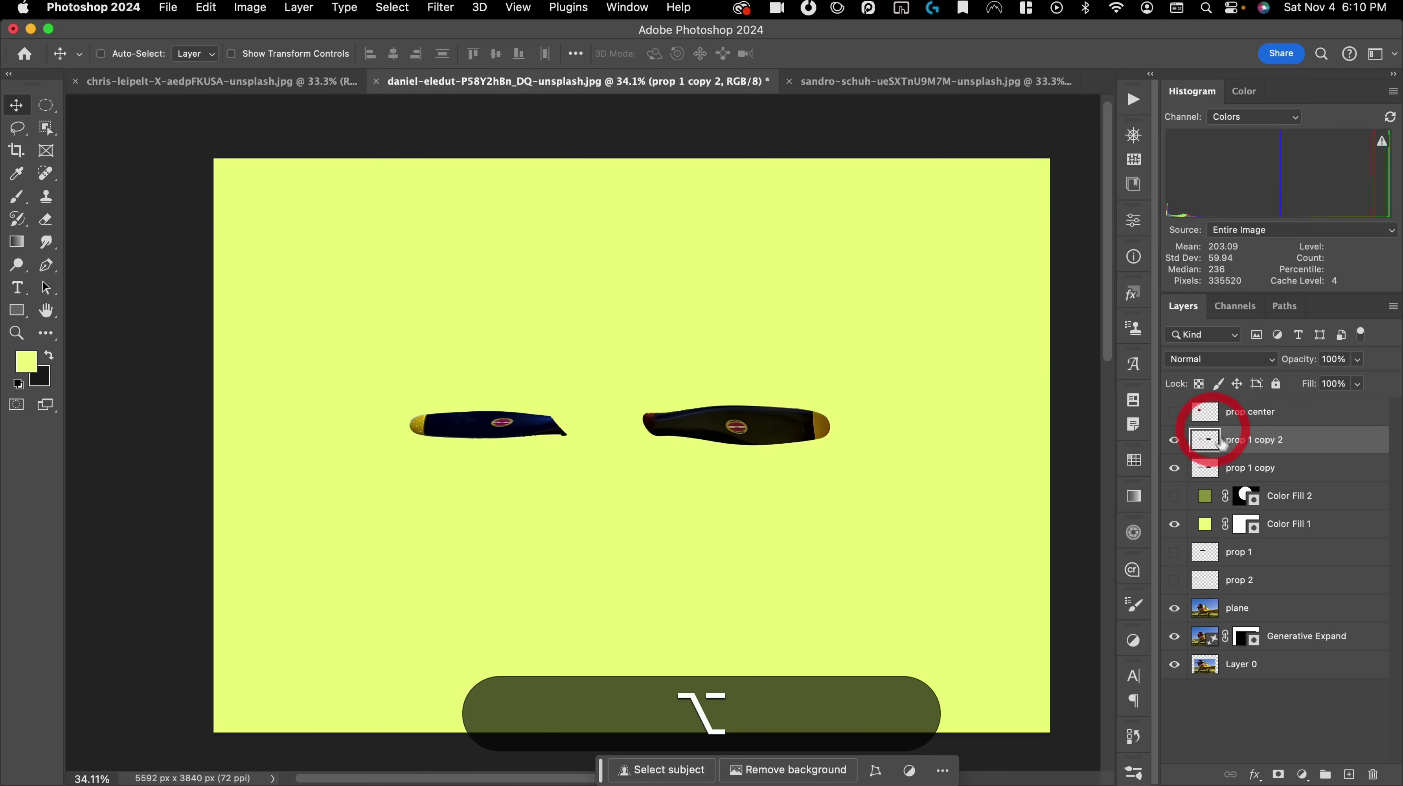
pyautogui.click(1174, 470)
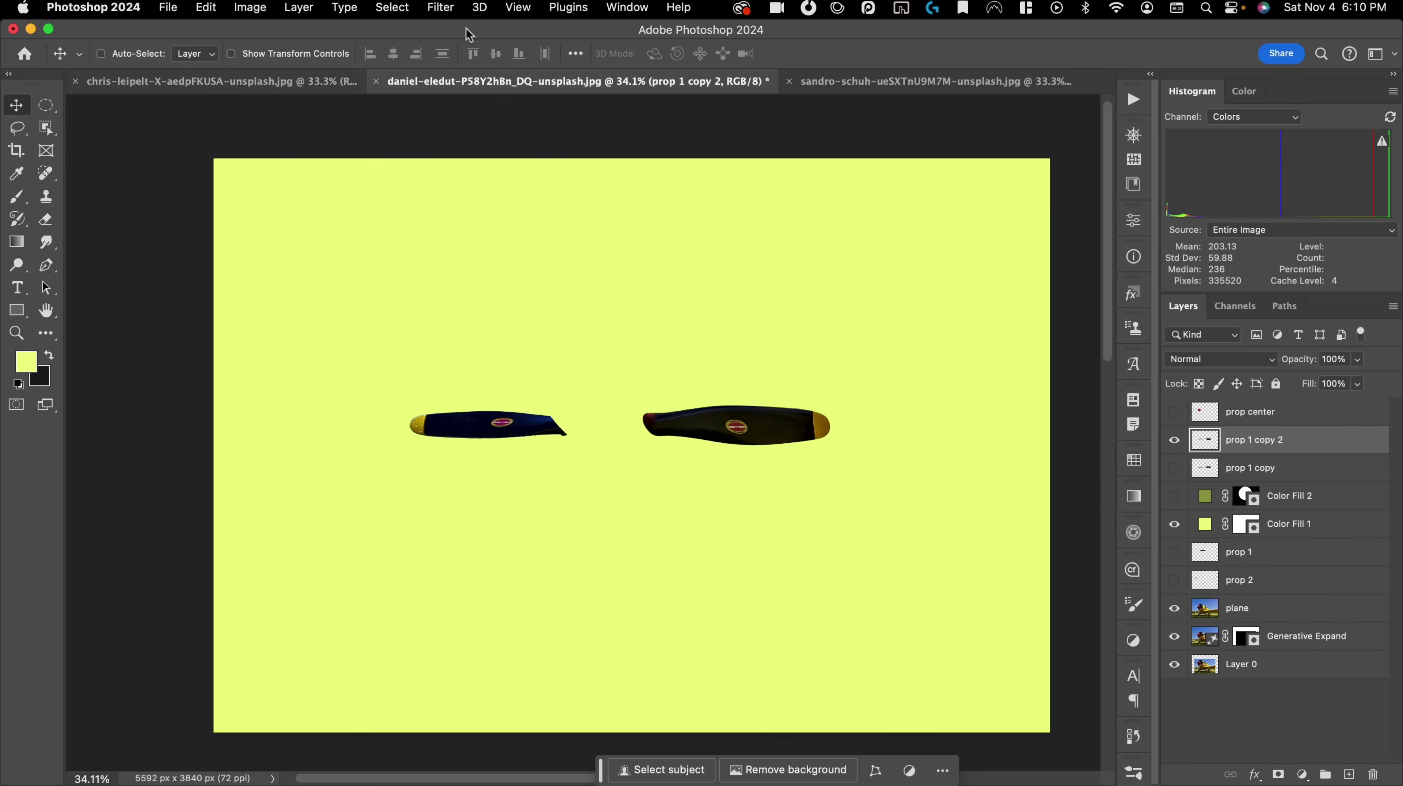
# - Bring up the Filter menu's Blur Gallery submenu
pyautogui.click(447, 12)
pyautogui.moveTo(444, 234)
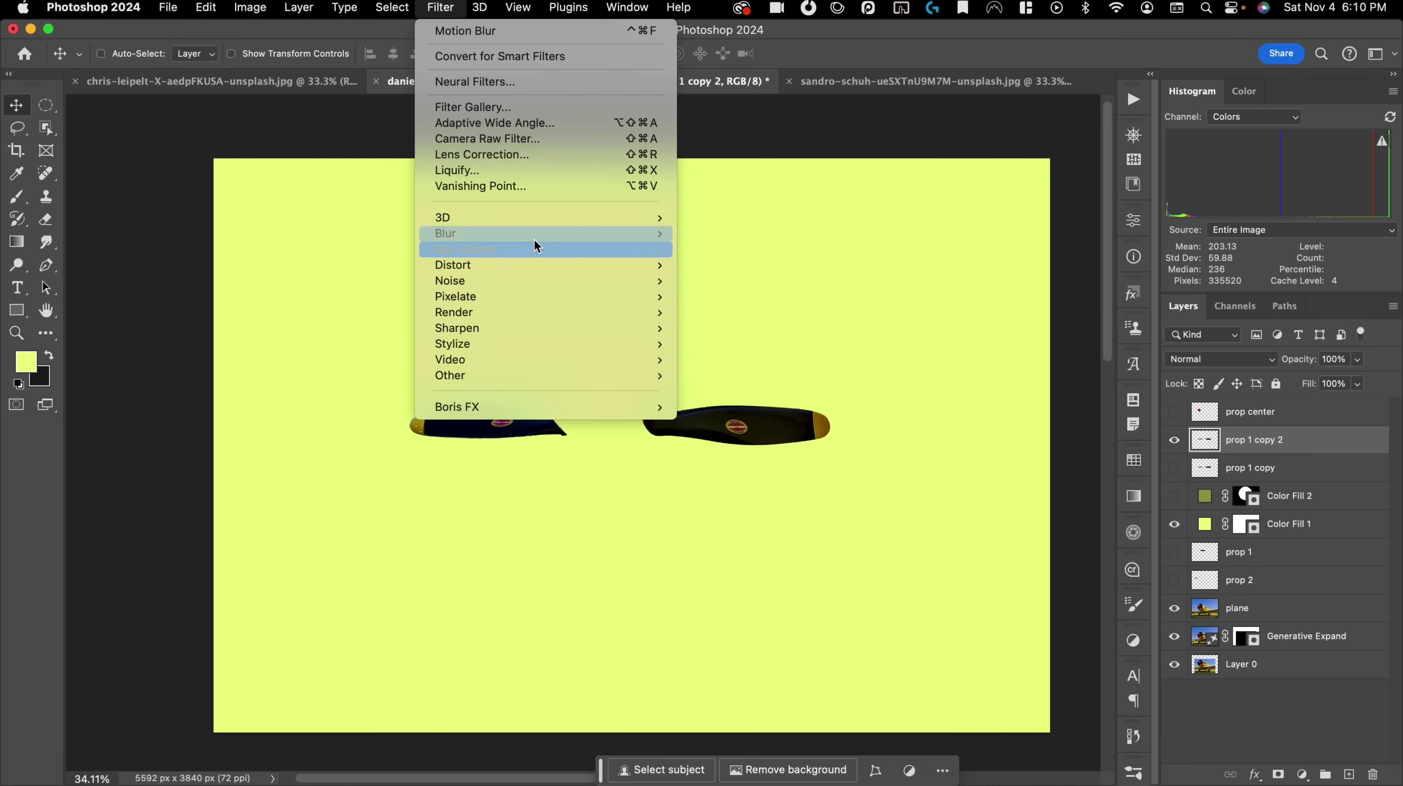
pyautogui.moveTo(533, 246)
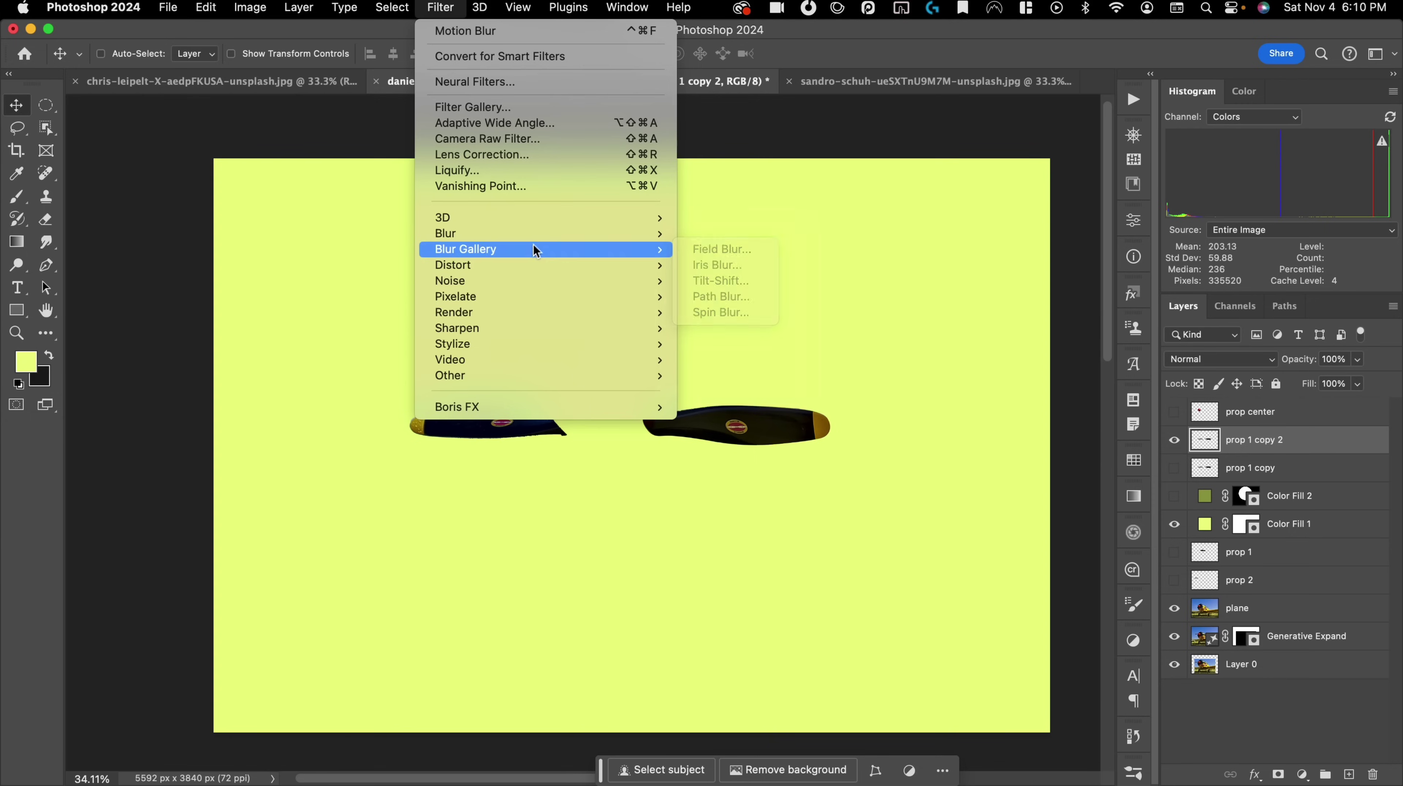
# - Start a Spin Blur and enlarge and recentre its ring to cover the blade tips
pyautogui.click(717, 312)
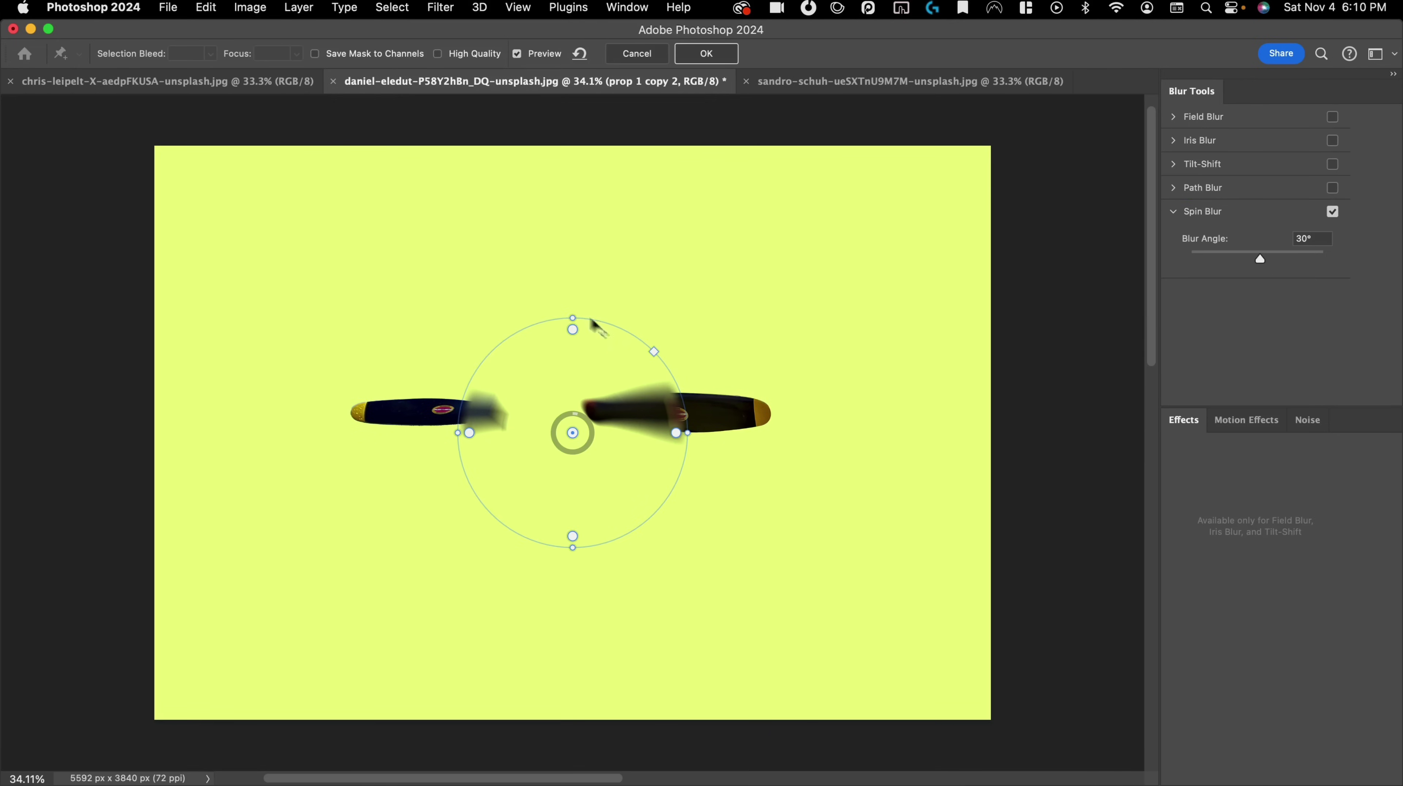
pyautogui.moveTo(582, 316); pyautogui.dragTo(617, 219)
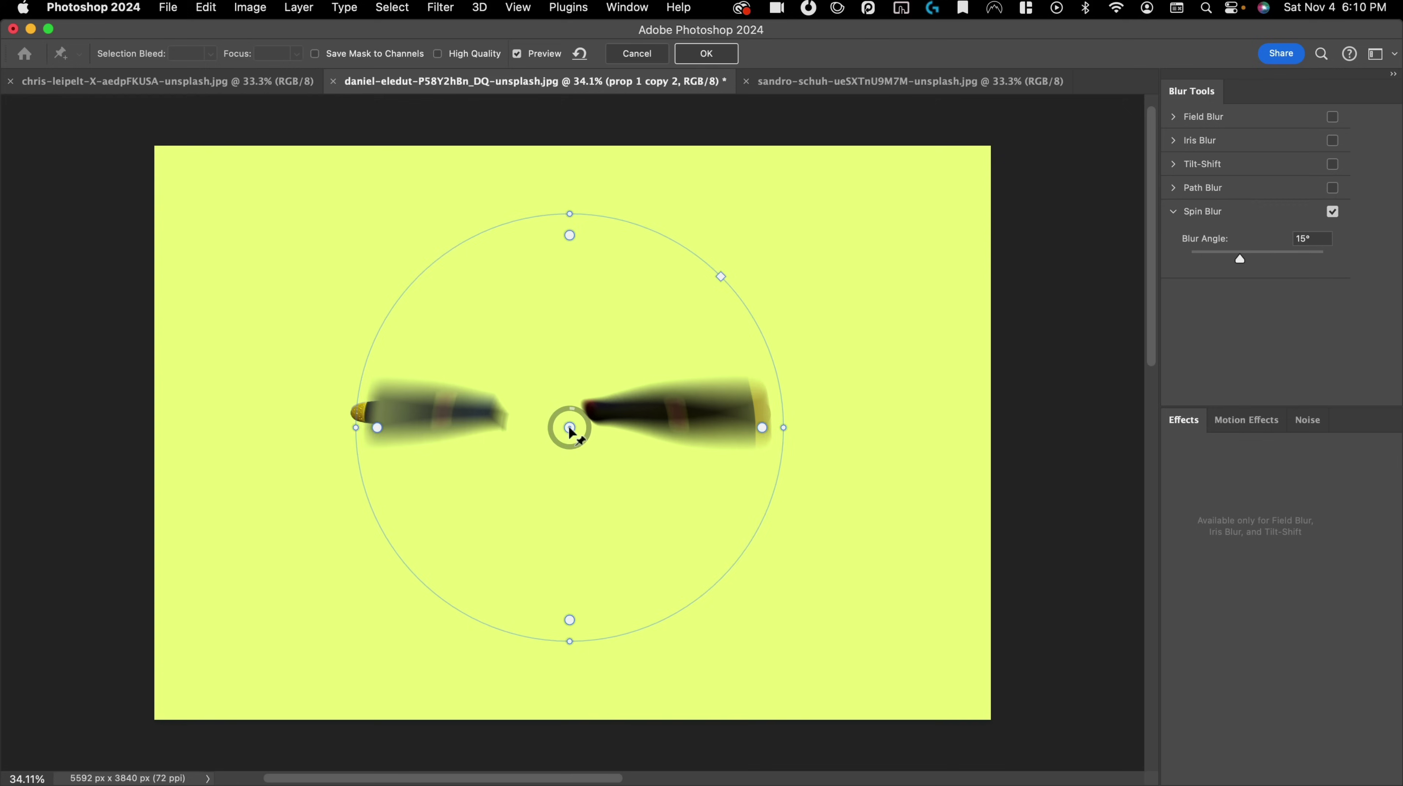
pyautogui.moveTo(573, 434); pyautogui.dragTo(560, 424)
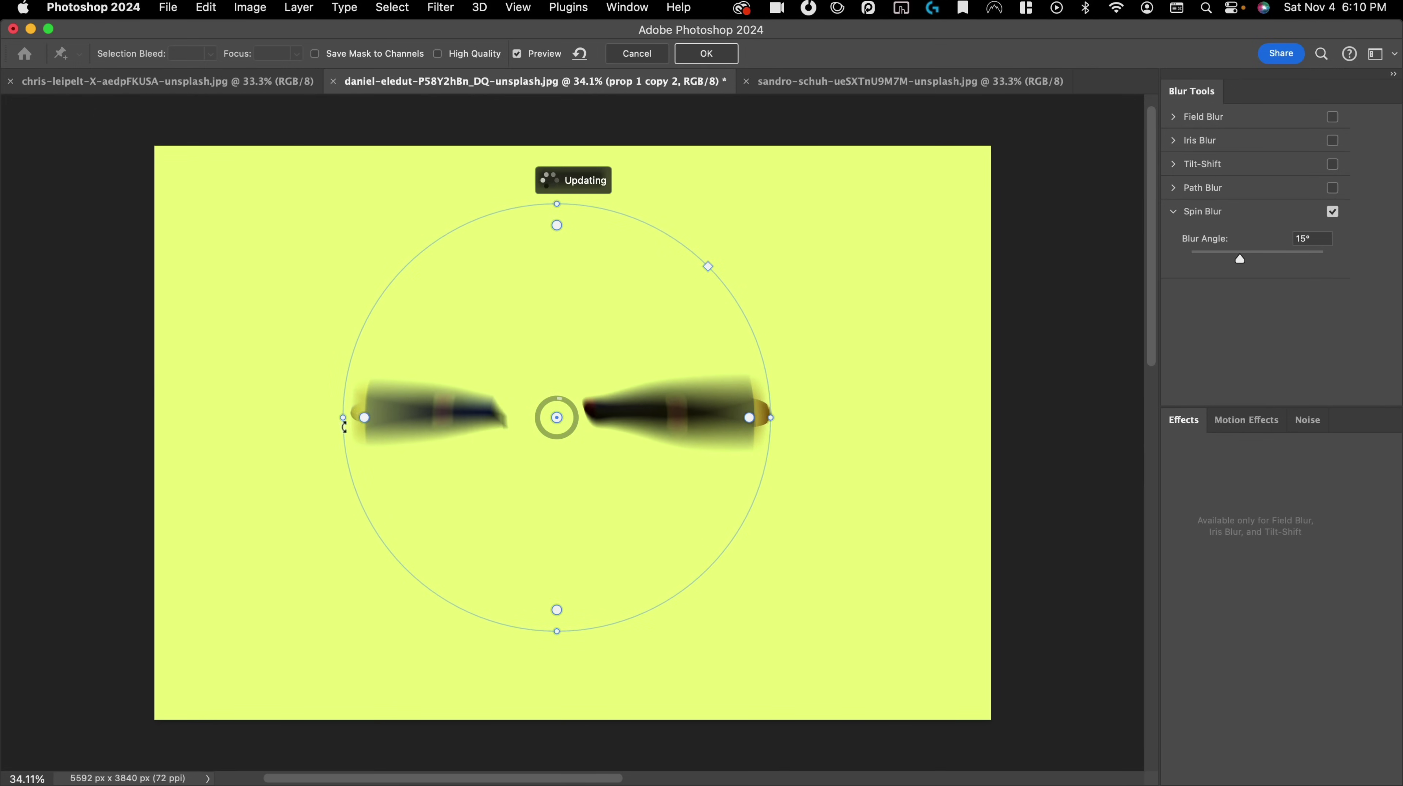
pyautogui.moveTo(340, 458); pyautogui.dragTo(296, 458)
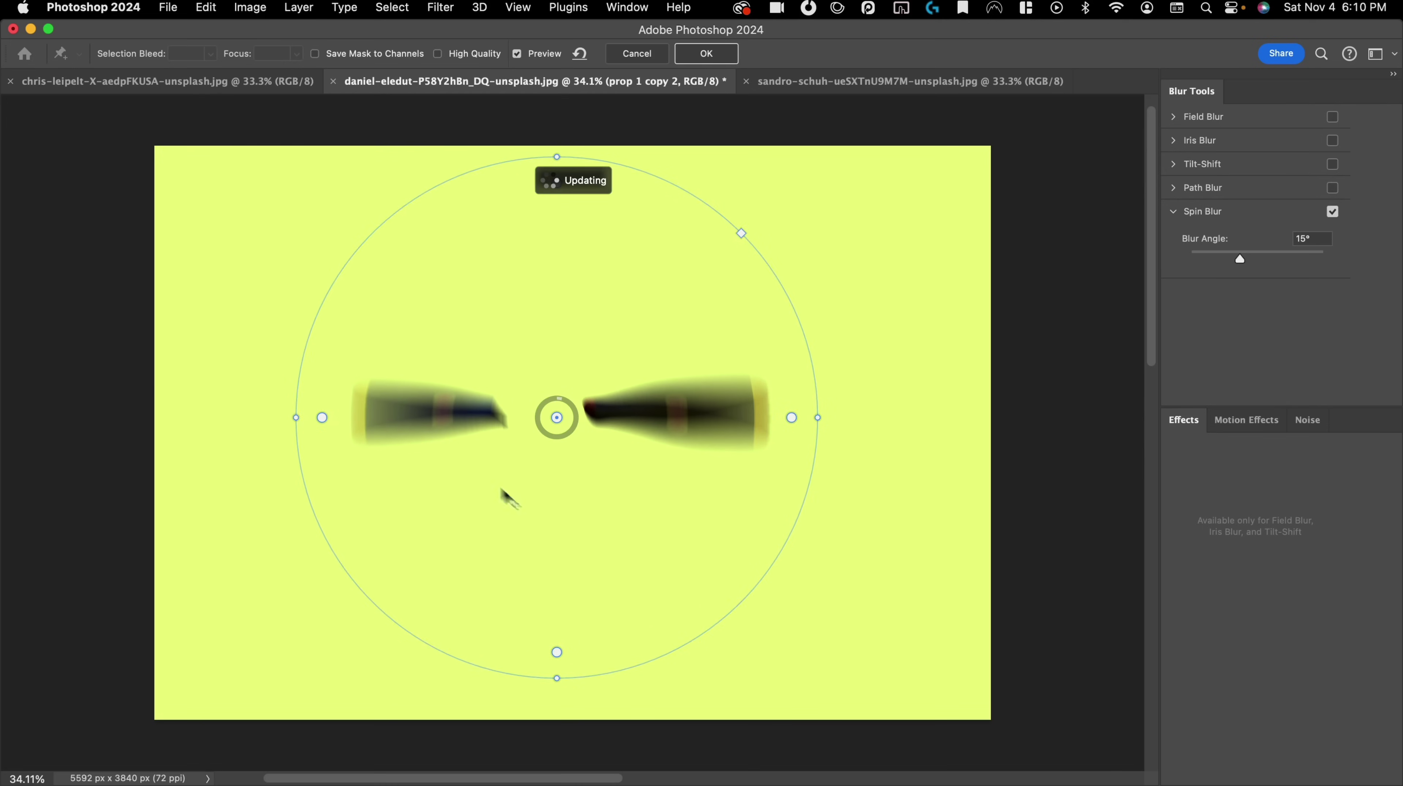
# - Adjust the Spin Blur angle through several values, settling on 238°
pyautogui.moveTo(568, 416)
pyautogui.mouseDown()
pyautogui.moveTo(565, 438)
pyautogui.moveTo(540, 427)
pyautogui.moveTo(556, 406)
pyautogui.moveTo(544, 427)
pyautogui.mouseUp()
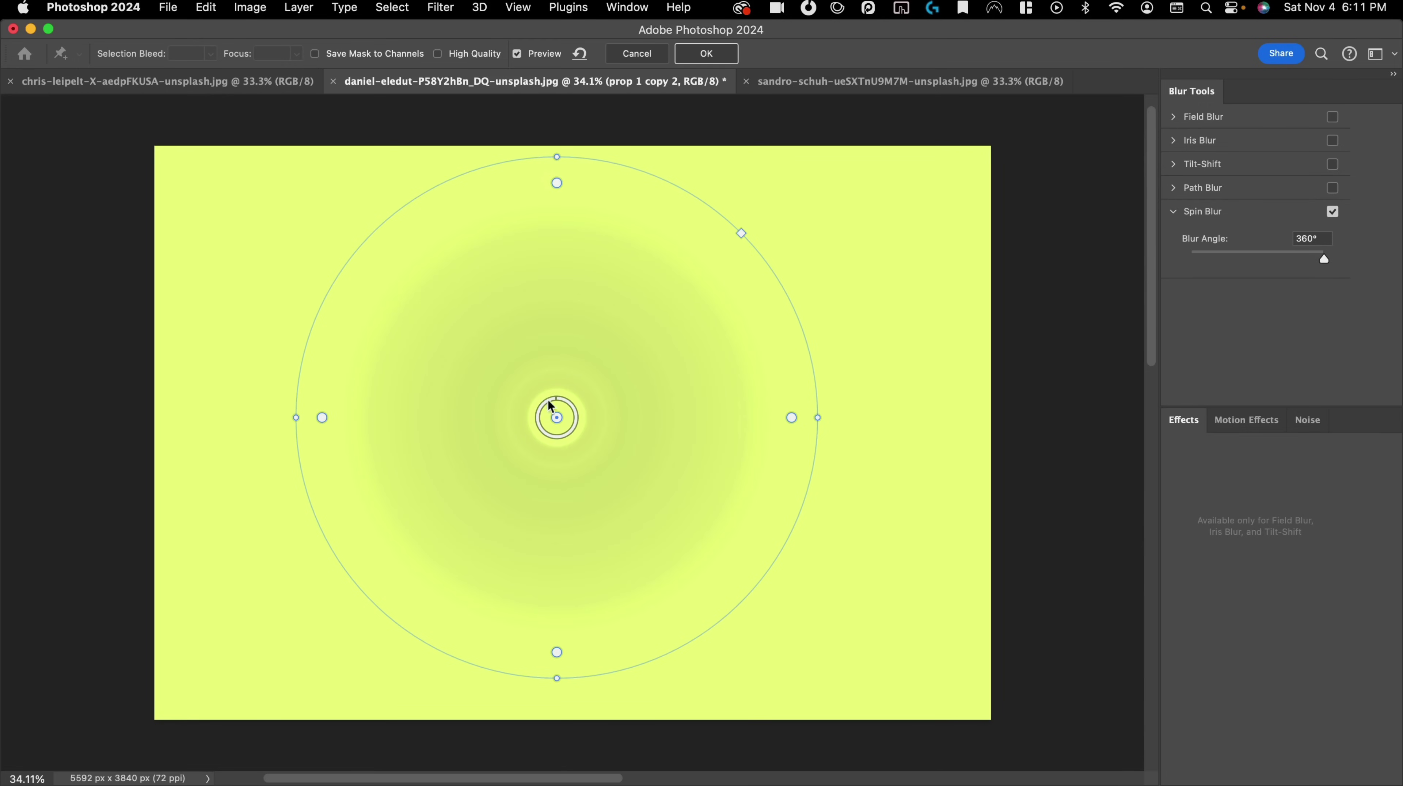
pyautogui.moveTo(548, 412); pyautogui.dragTo(536, 418)
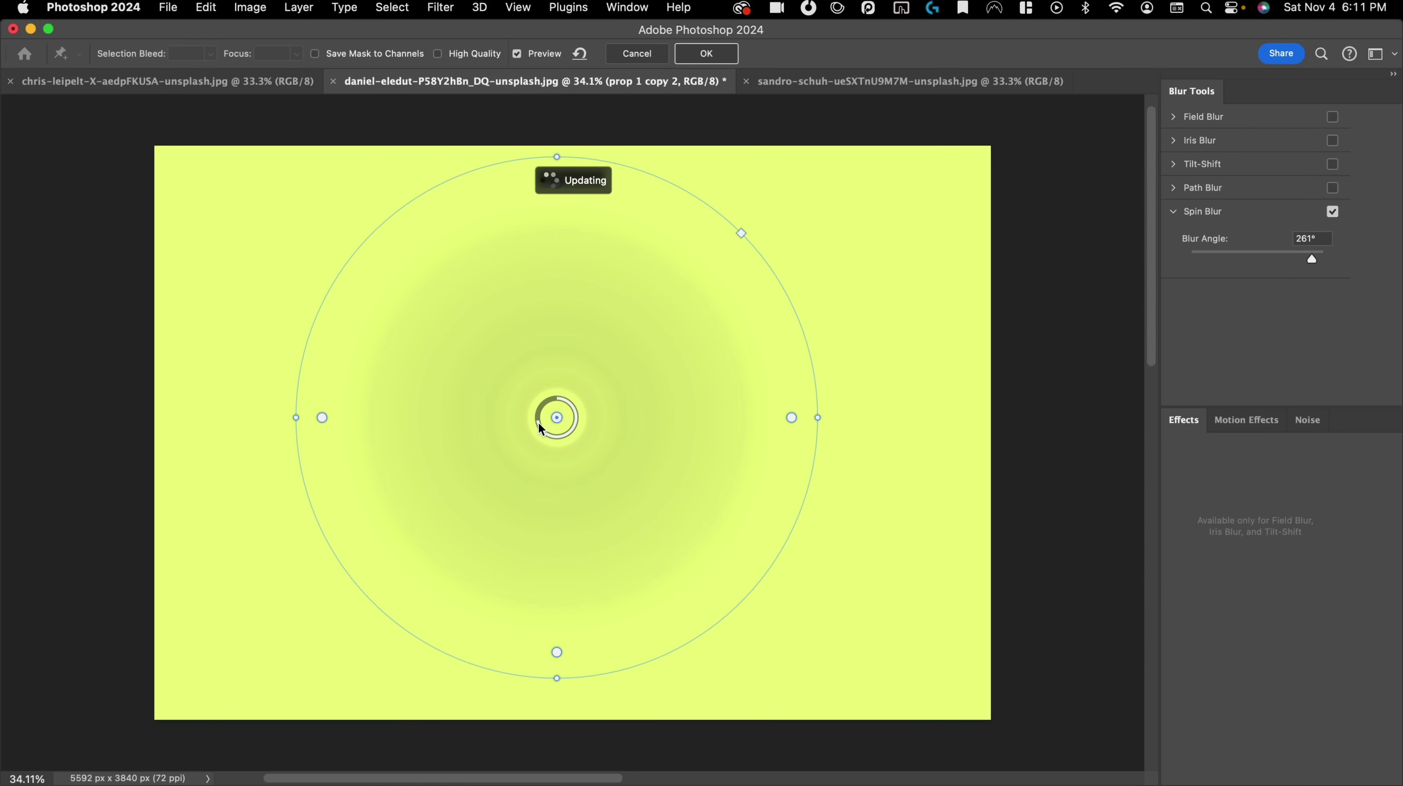
pyautogui.moveTo(555, 437); pyautogui.dragTo(559, 445)
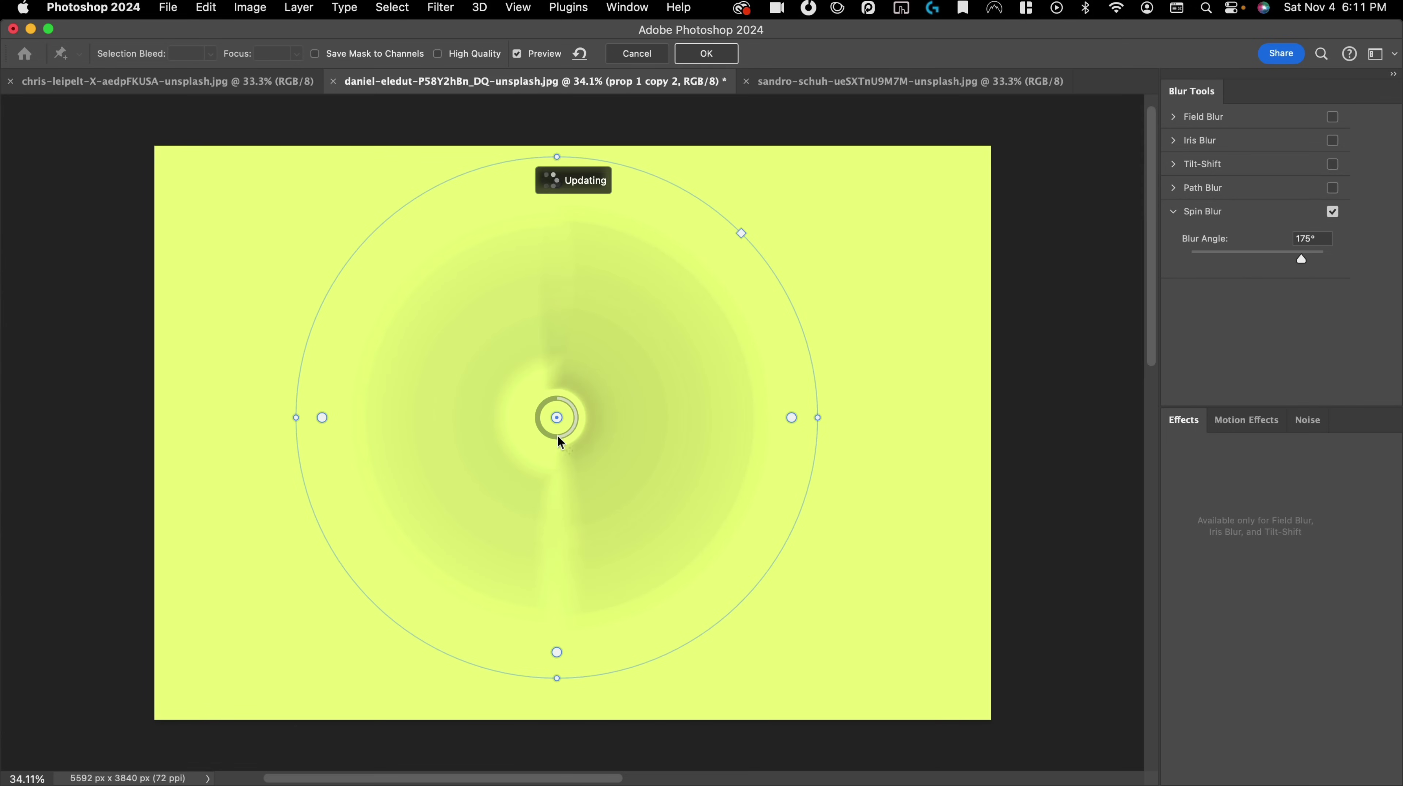
pyautogui.moveTo(558, 436); pyautogui.dragTo(544, 411)
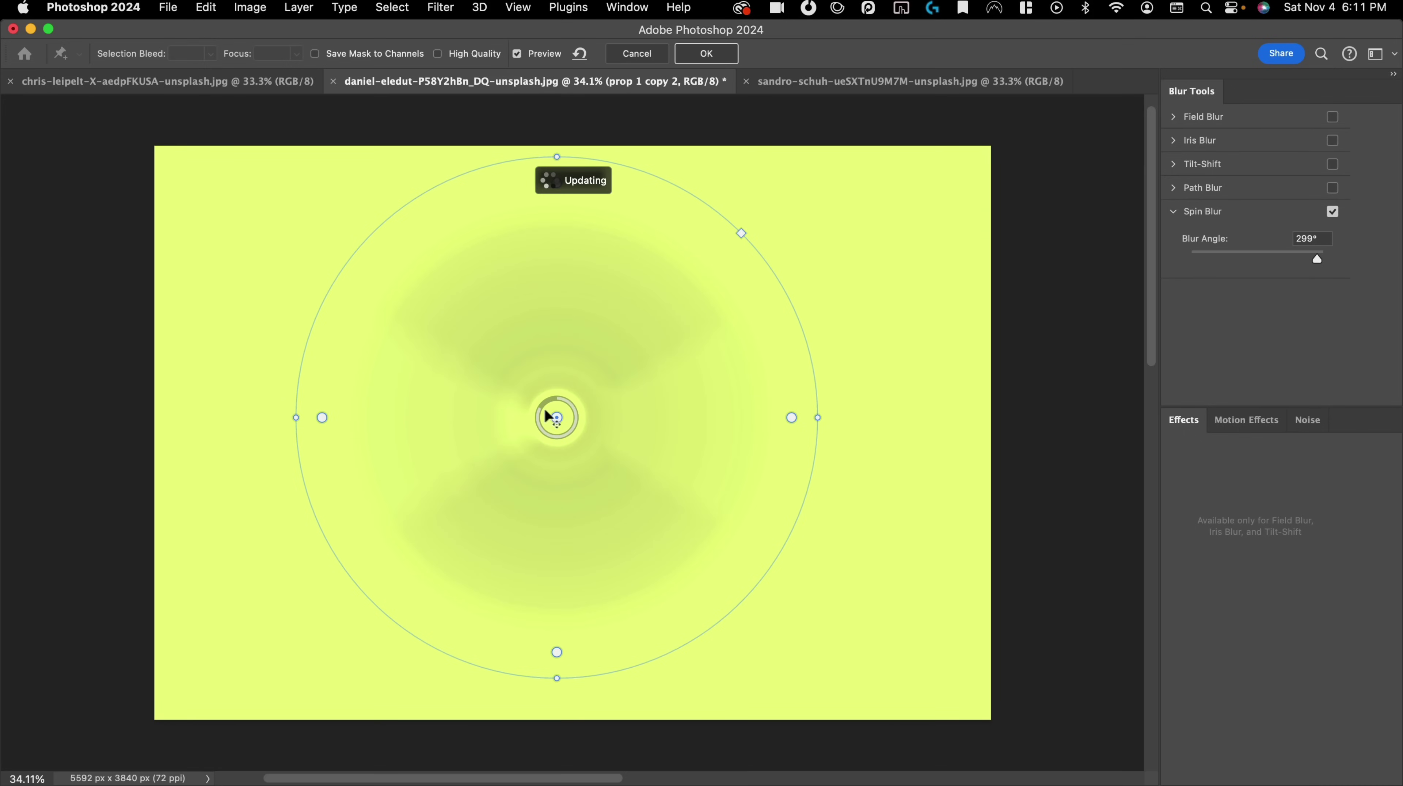
pyautogui.moveTo(540, 409); pyautogui.dragTo(542, 429)
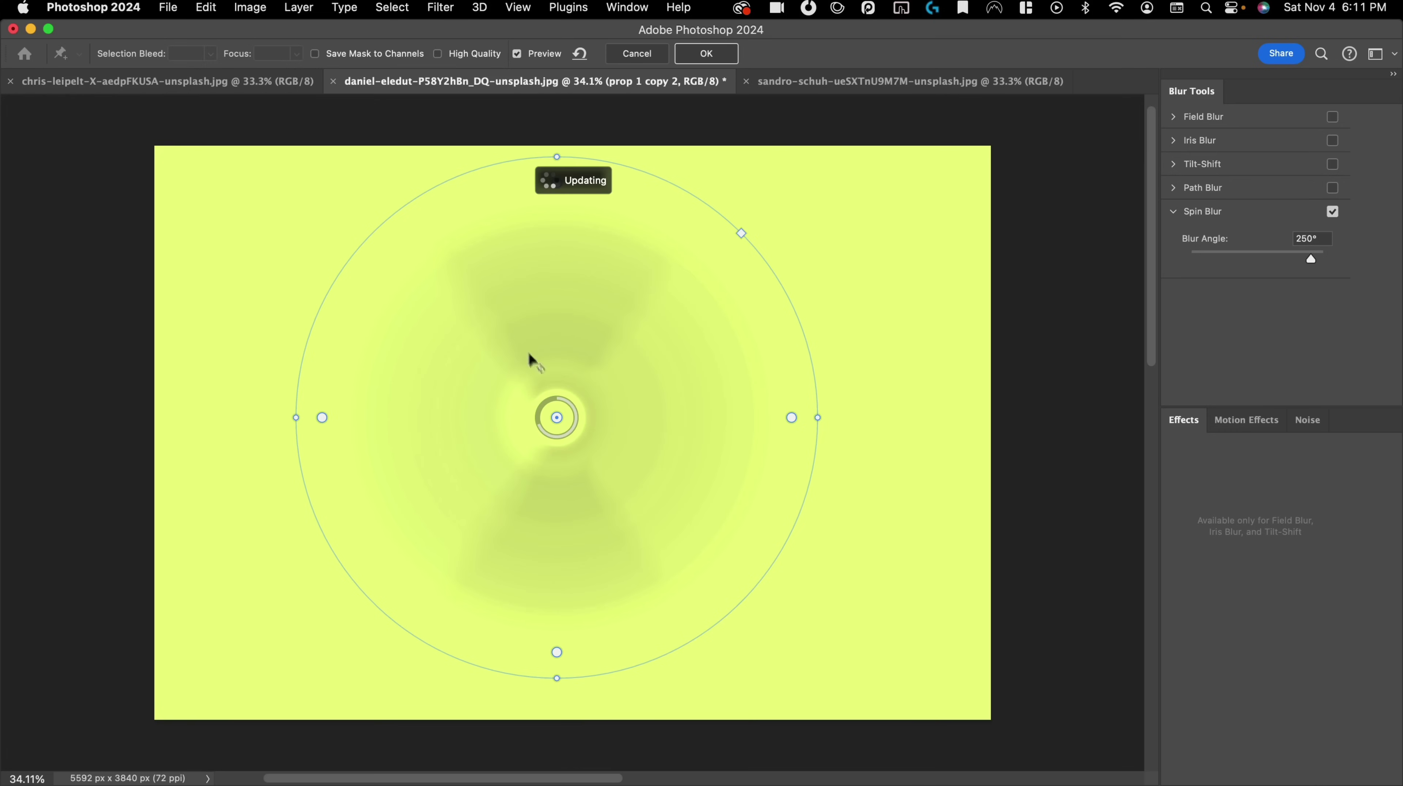
pyautogui.click(539, 425)
pyautogui.click(541, 427)
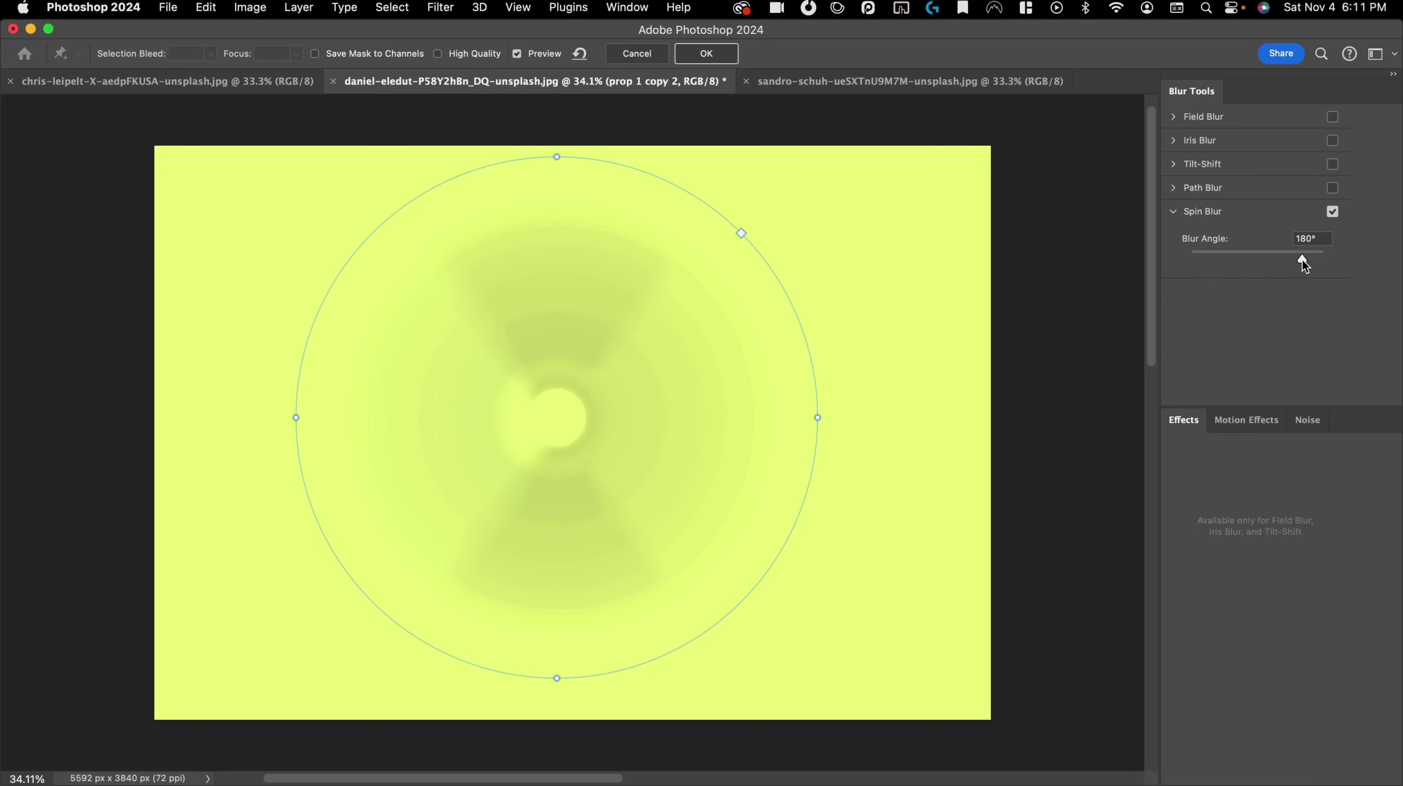
pyautogui.click(1305, 261)
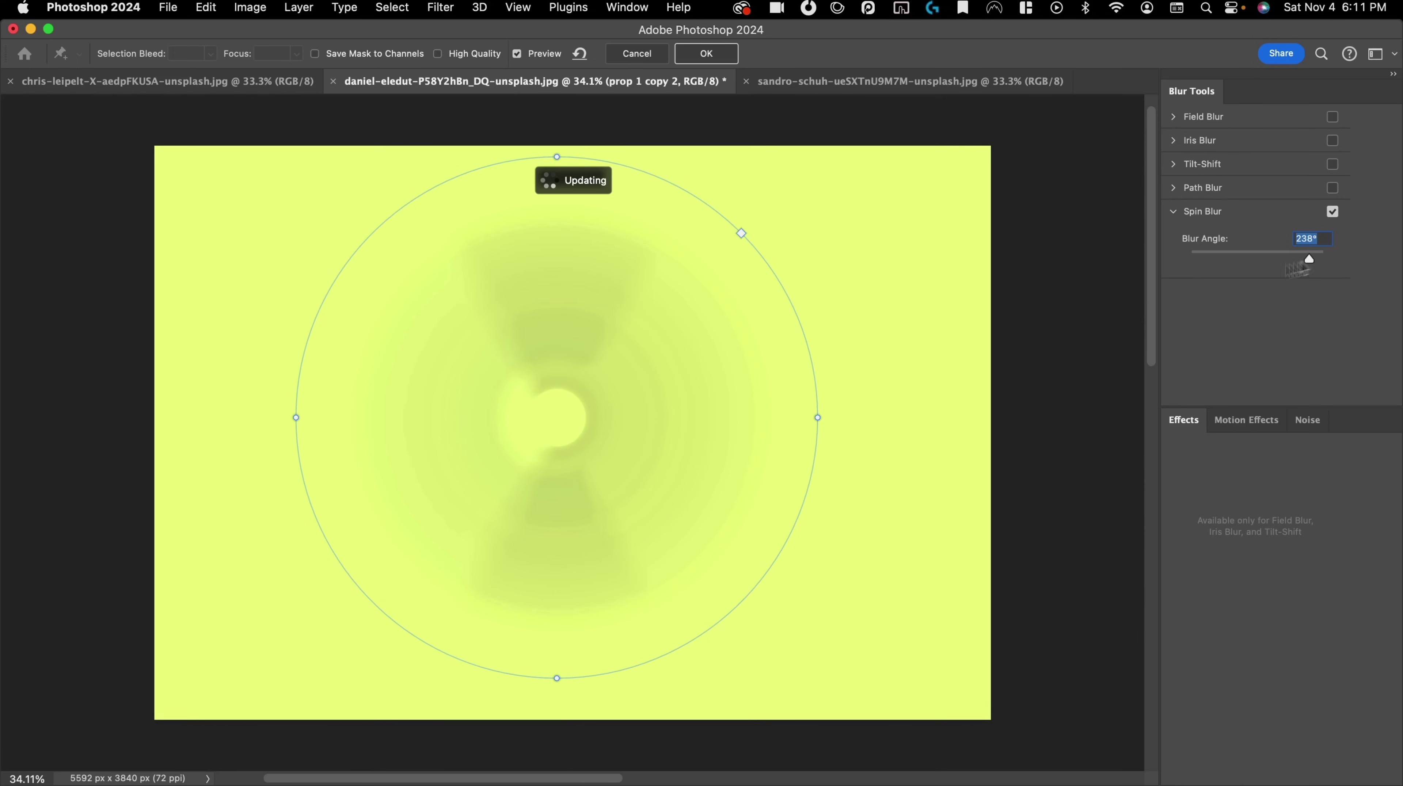
# - Apply the spin blur, duplicate the blurred blades repeatedly, and select copies 2 through 12
pyautogui.click(707, 54)
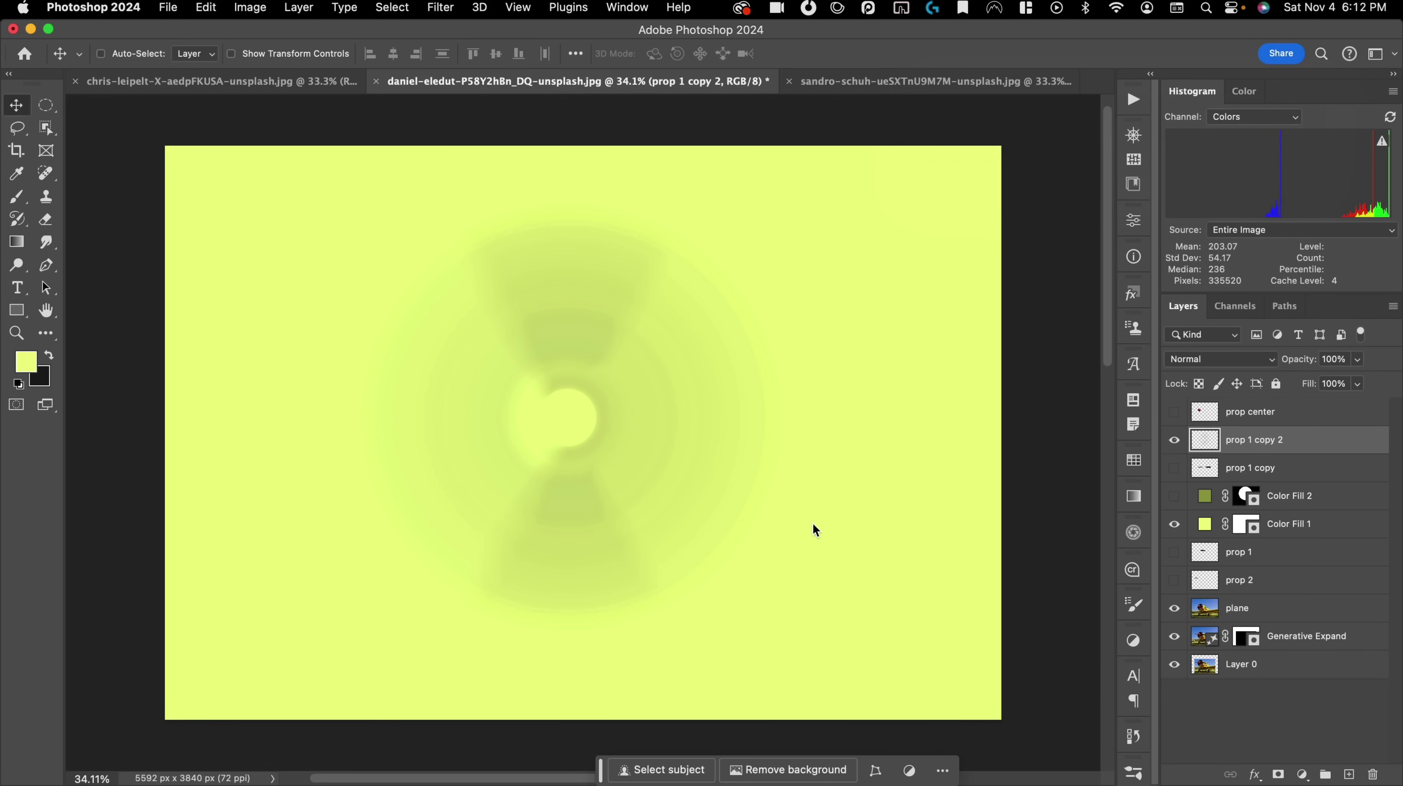
pyautogui.press('super+j')
pyautogui.press('super+j')
pyautogui.press('super+j')
pyautogui.press('super+j')
pyautogui.press('super+j')
pyautogui.press('super+j')
pyautogui.press('super+j')
pyautogui.press('super+j')
pyautogui.press('super+j')
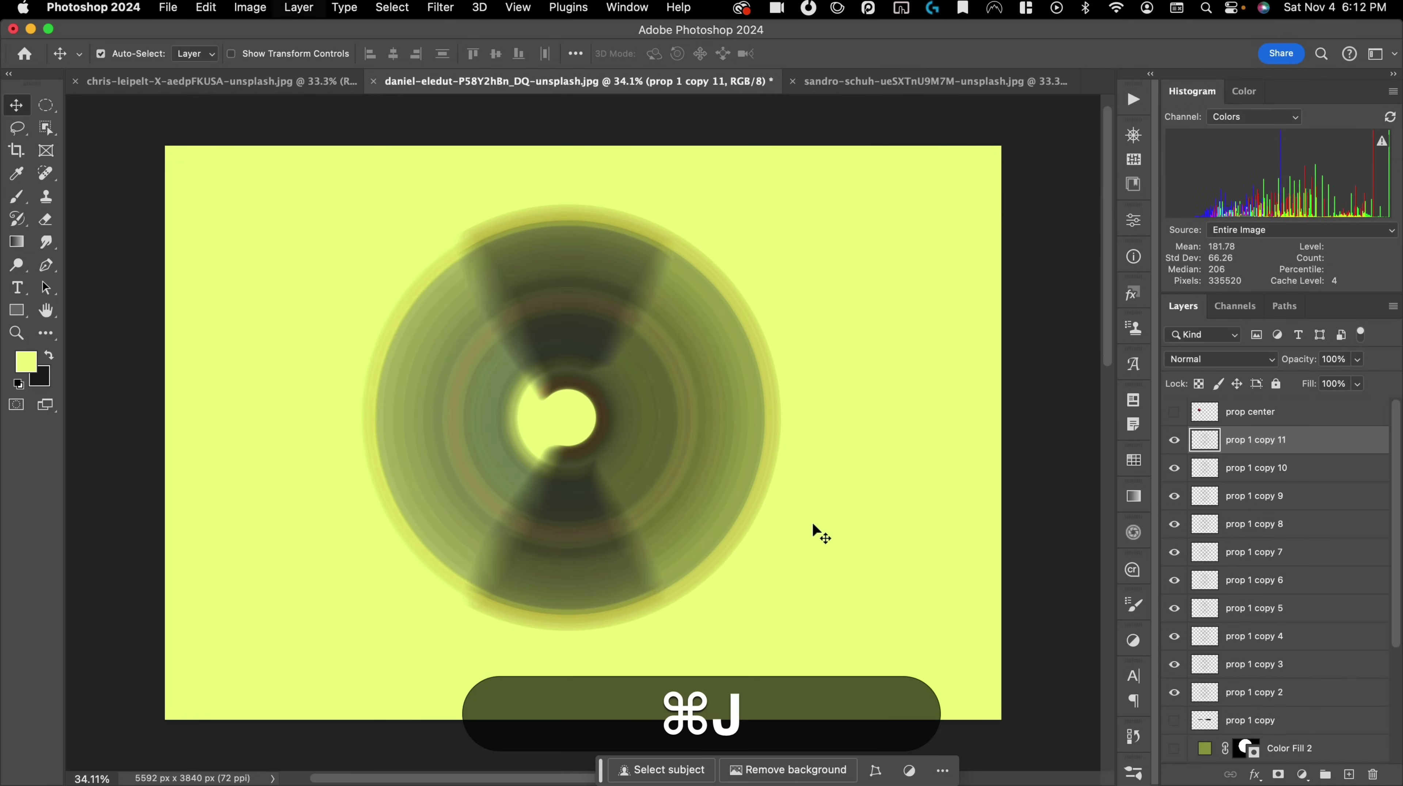
pyautogui.press('super+j')
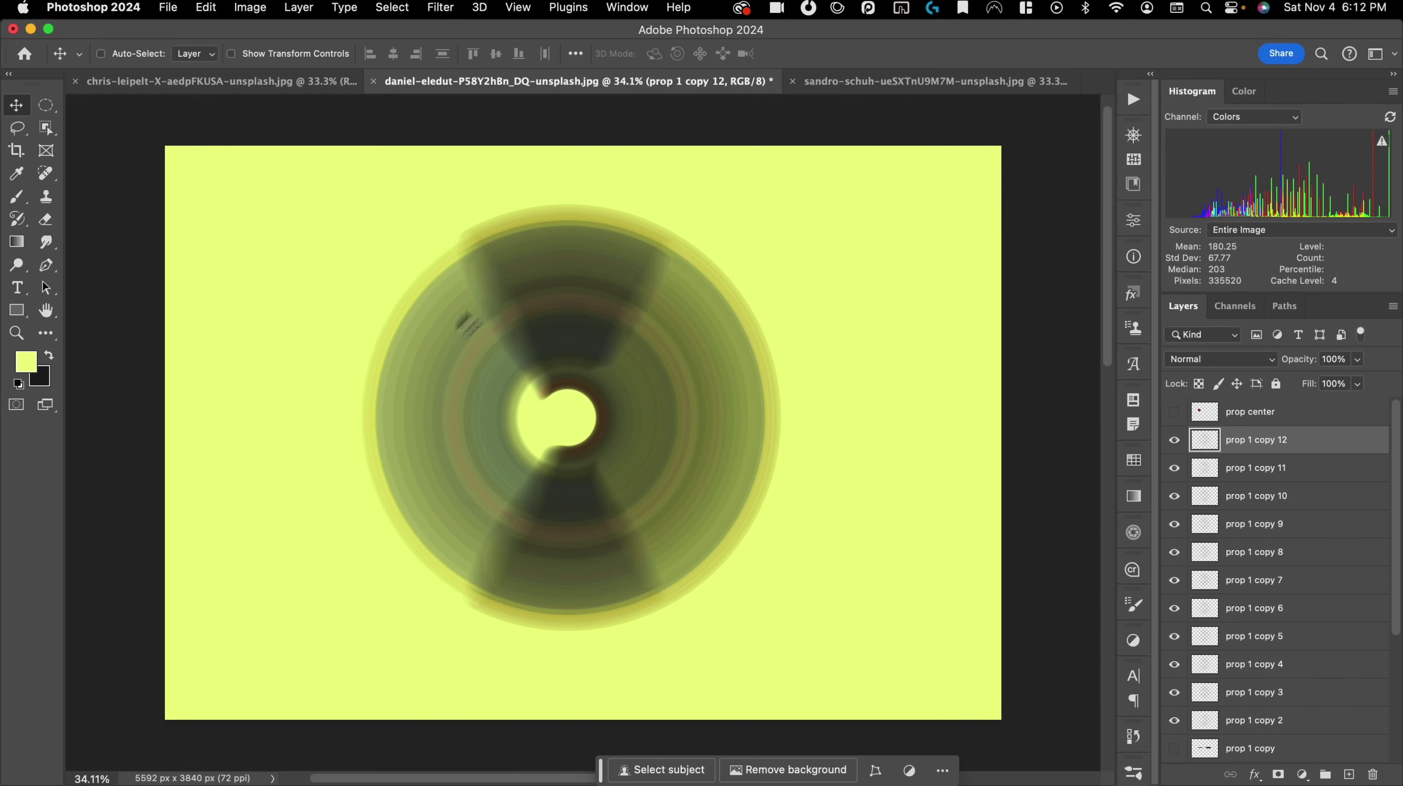
pyautogui.scroll(-5, 1283, 567)
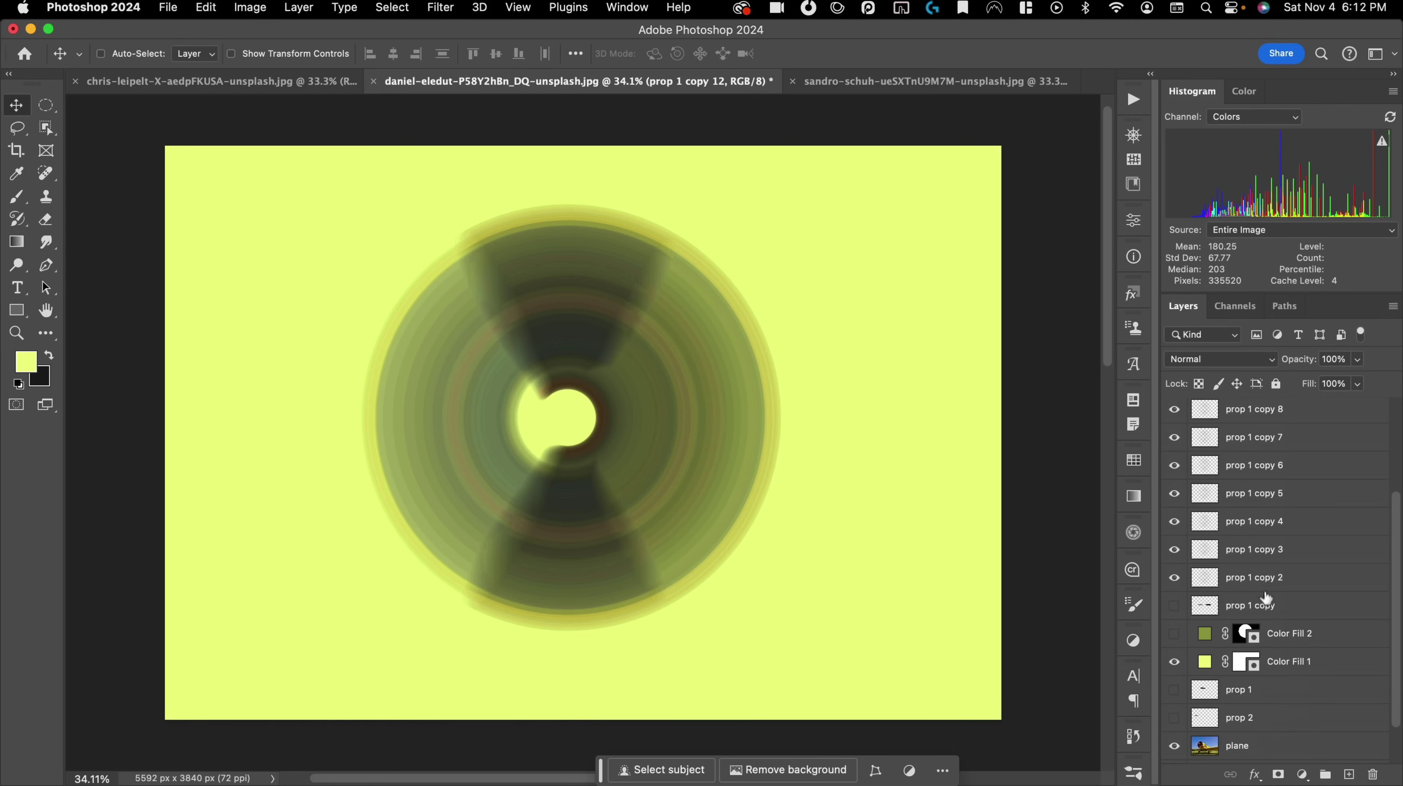
pyautogui.keyDown('shift'); pyautogui.click(1266, 576); pyautogui.keyUp('shift')
# - Merge the copies into prop 1 copy 12, hide the yellow fill, and show the original prop 1 and prop 2 blades
pyautogui.press('super+e')
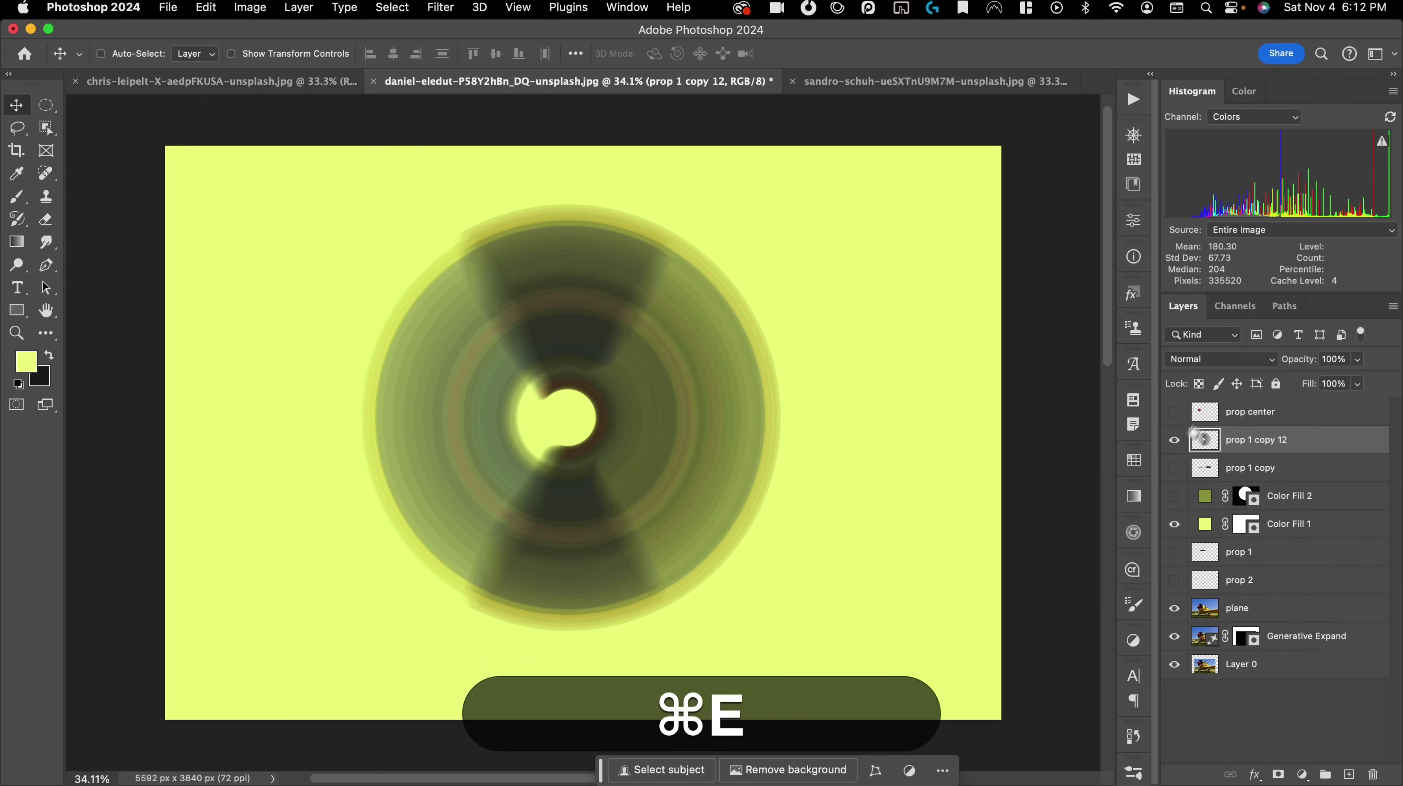
pyautogui.click(1175, 440)
pyautogui.click(1175, 440)
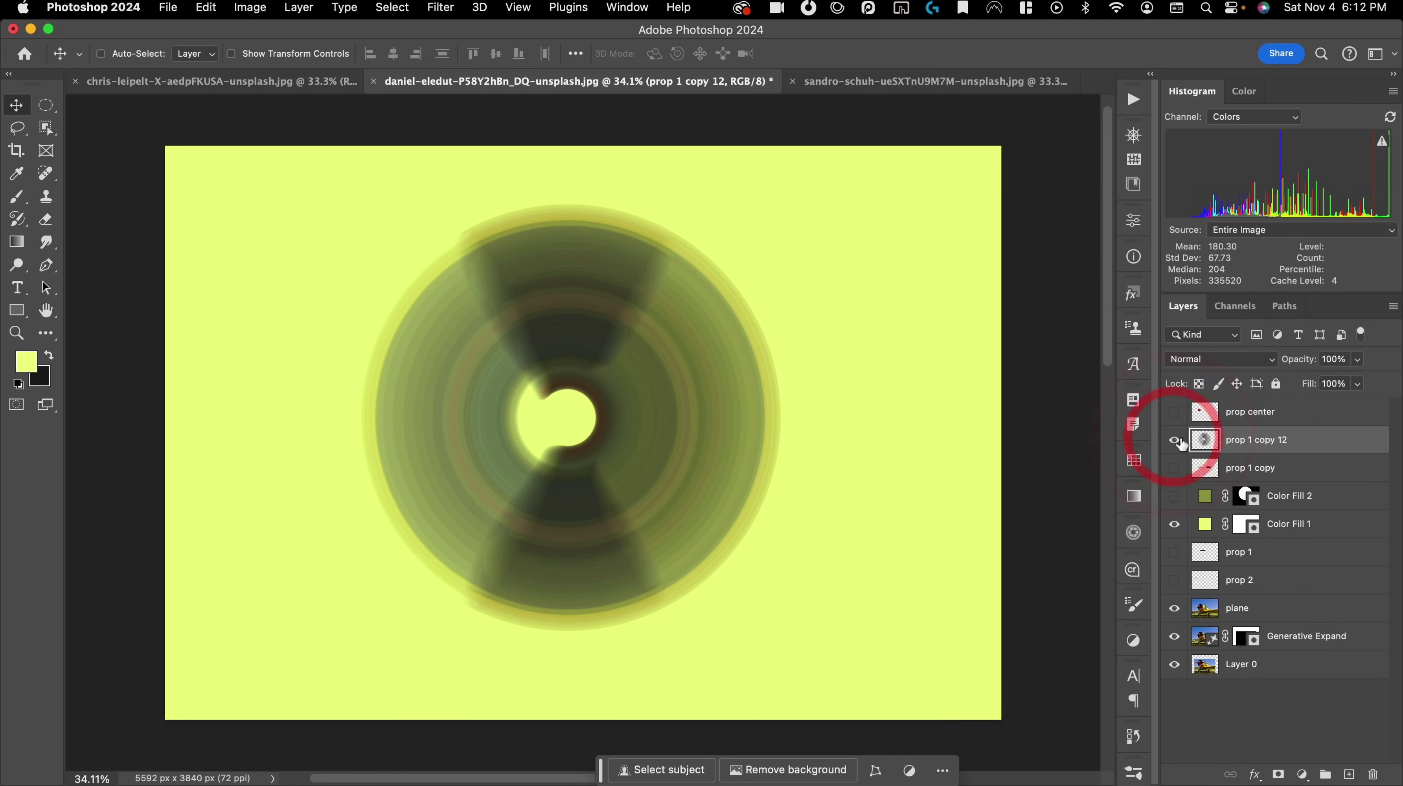
pyautogui.click(1174, 525)
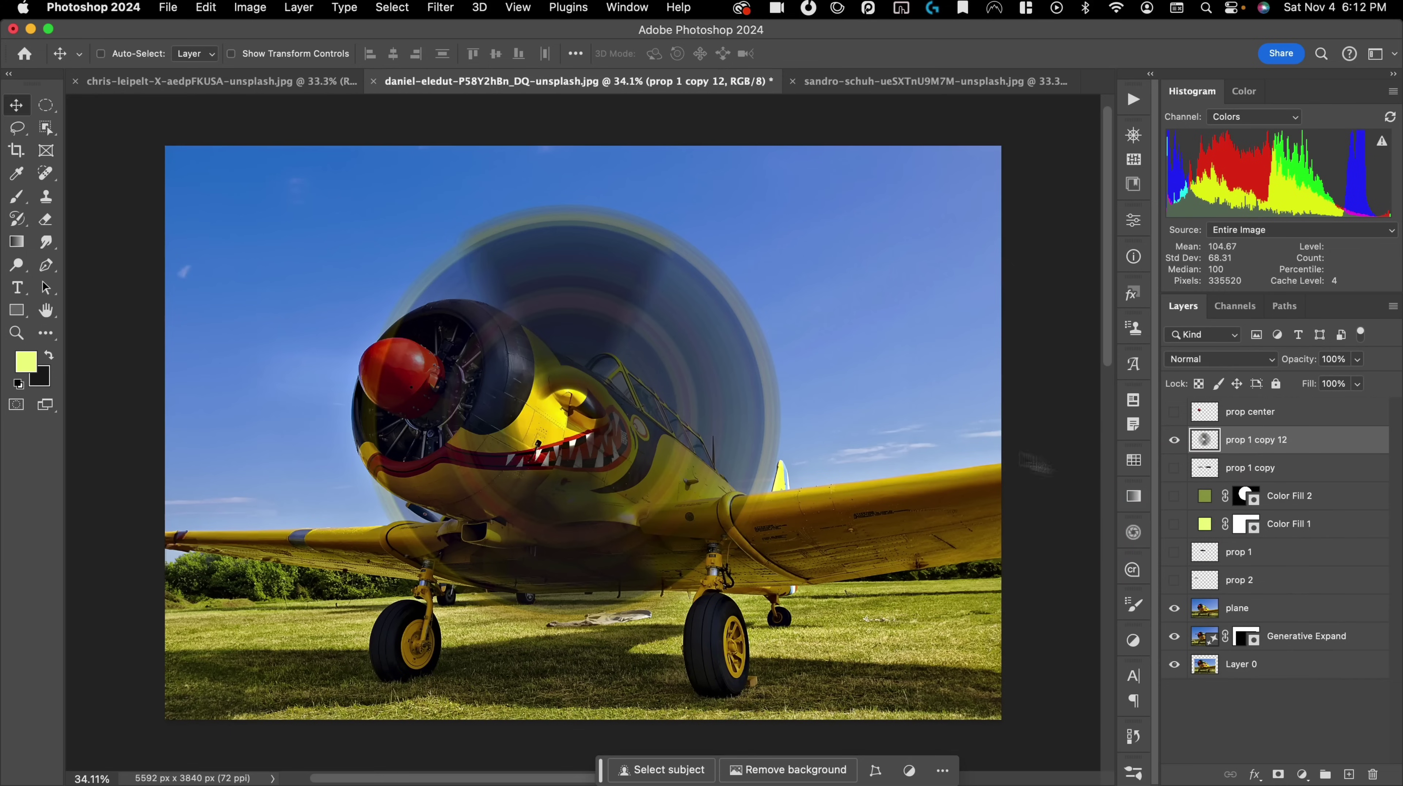
pyautogui.moveTo(1175, 554); pyautogui.dragTo(1175, 581)
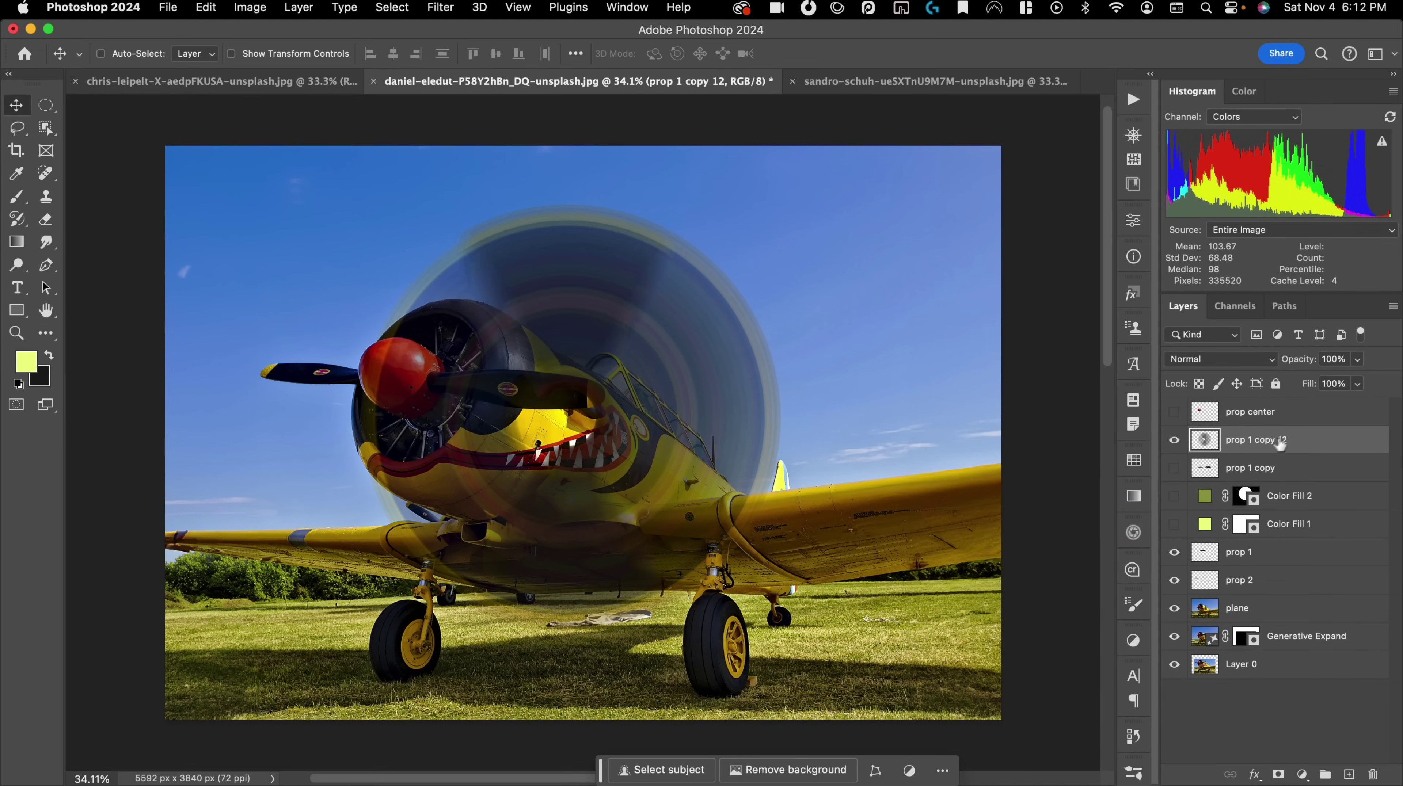
# - Convert the blurred disc to a smart object and move it left onto the plane's nose
pyautogui.rightClick(1293, 444)
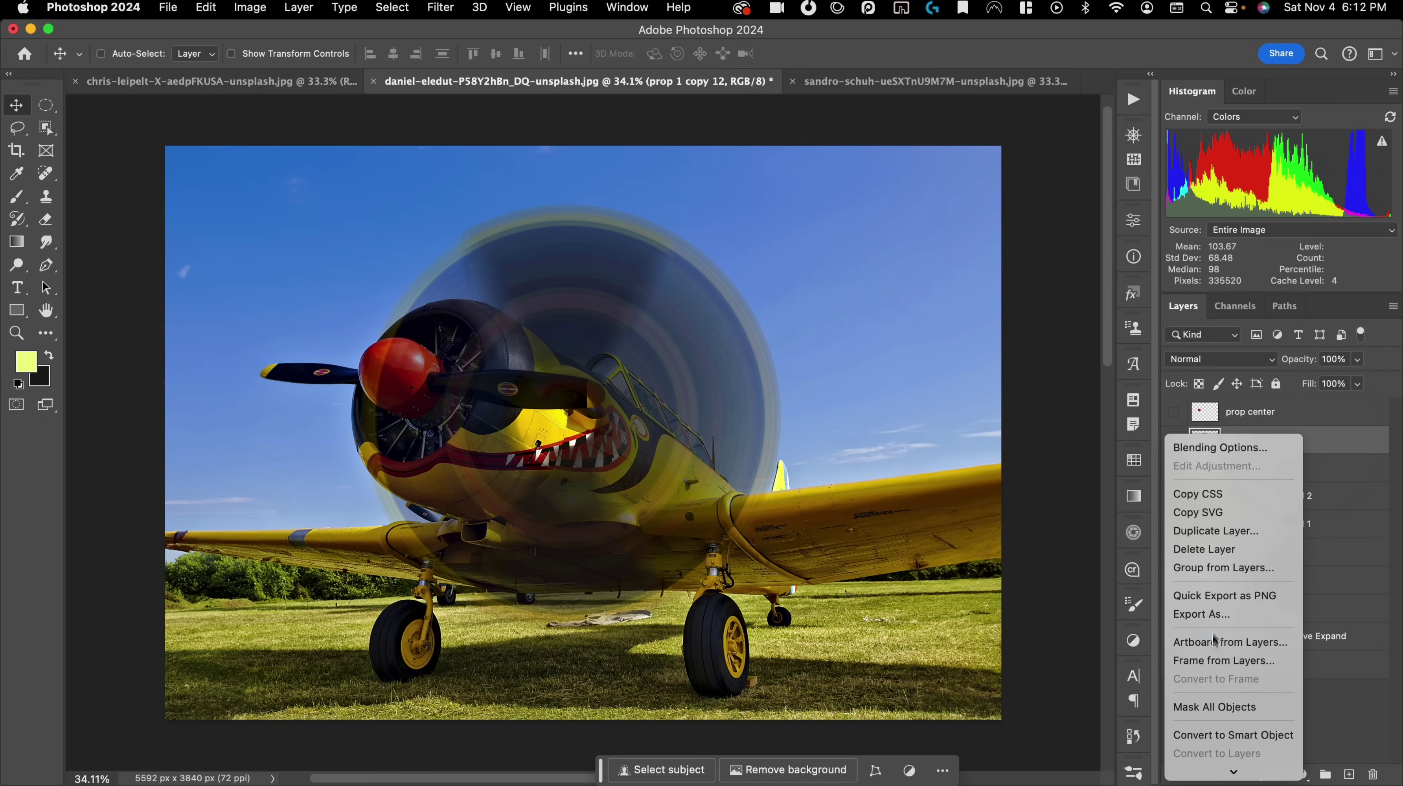
pyautogui.click(1261, 735)
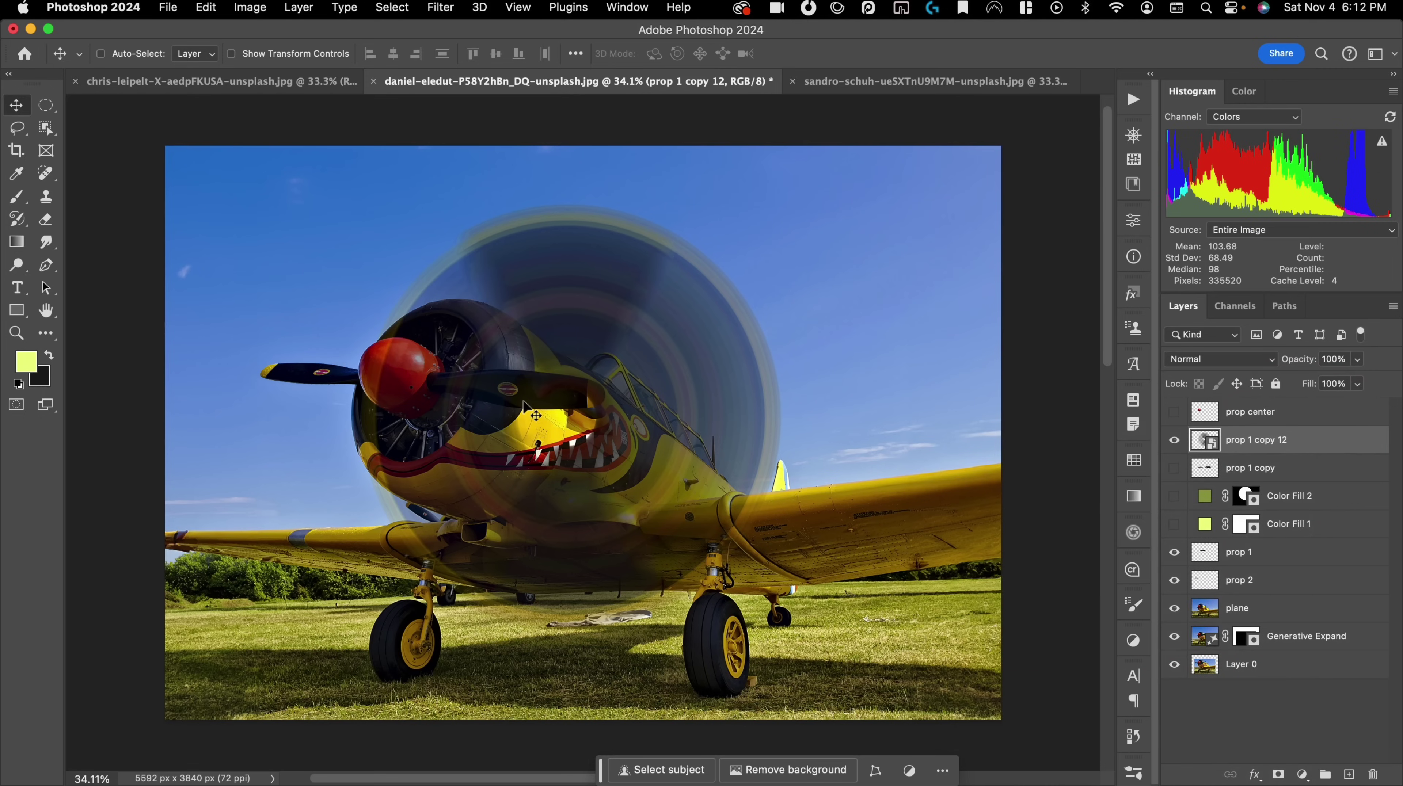
pyautogui.moveTo(525, 407)
pyautogui.mouseDown()
pyautogui.moveTo(530, 393)
pyautogui.moveTo(512, 390)
pyautogui.mouseUp()
# - Free-transform the blurred disc, narrowing, squashing and skewing it toward the nose's tilt
pyautogui.press('super+t')
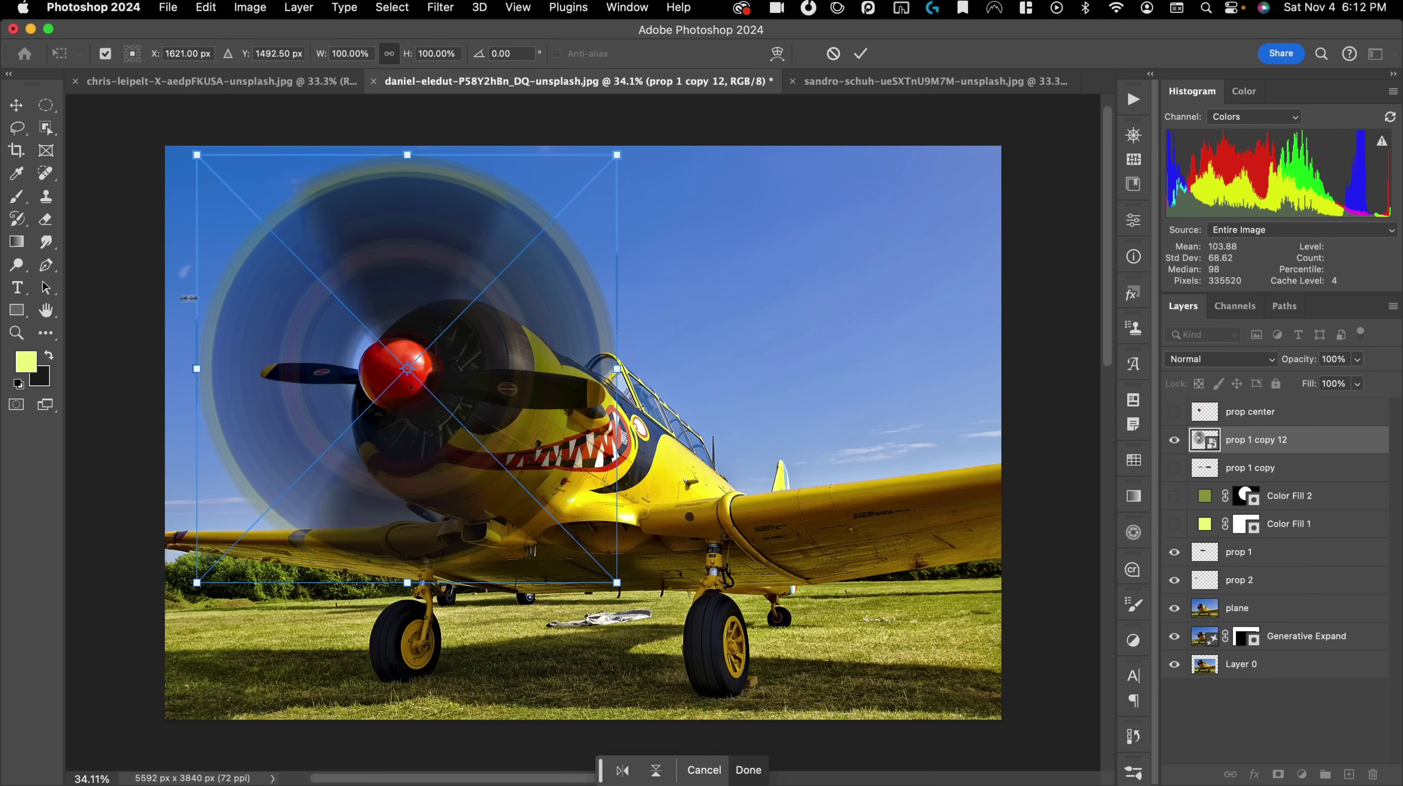
pyautogui.press('super')
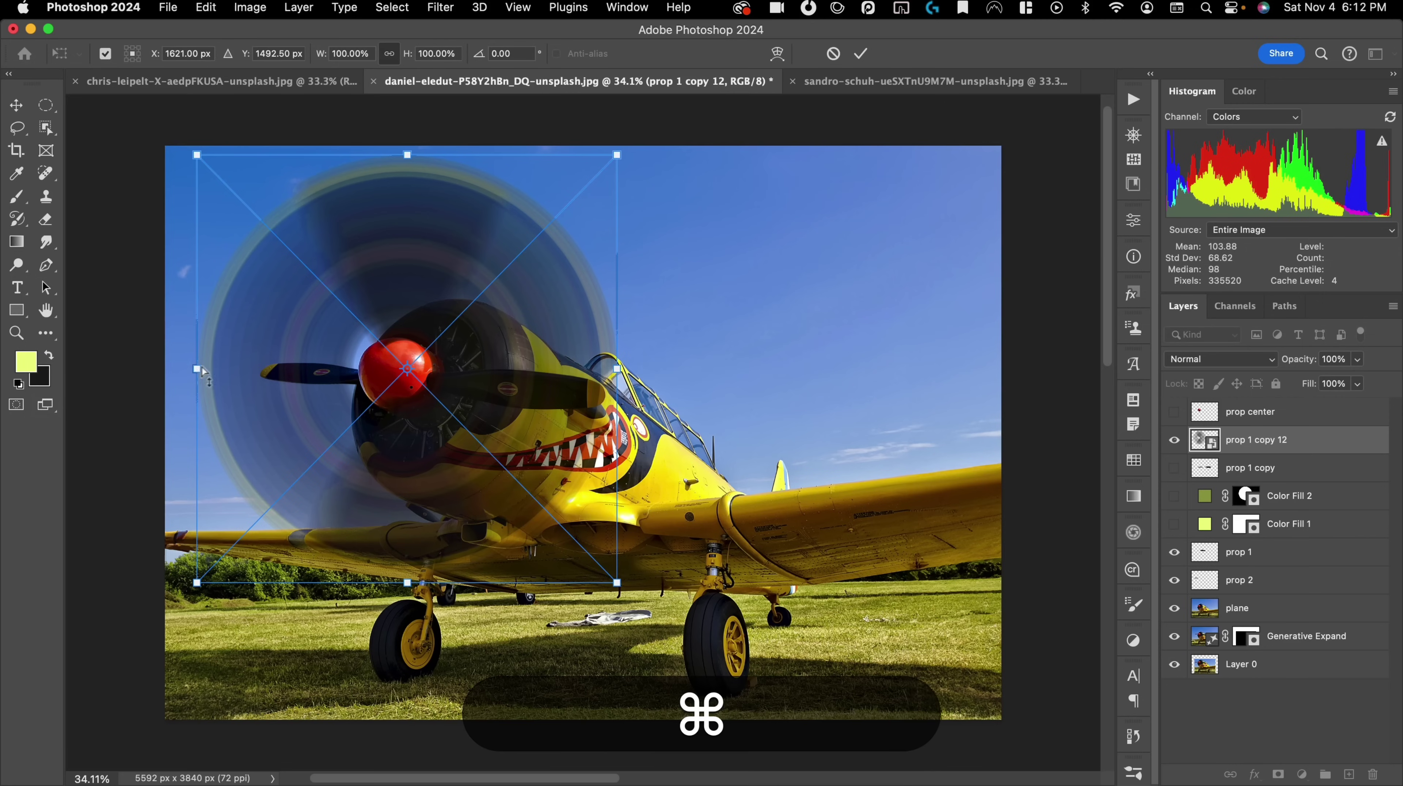
pyautogui.moveTo(199, 379); pyautogui.dragTo(261, 375)
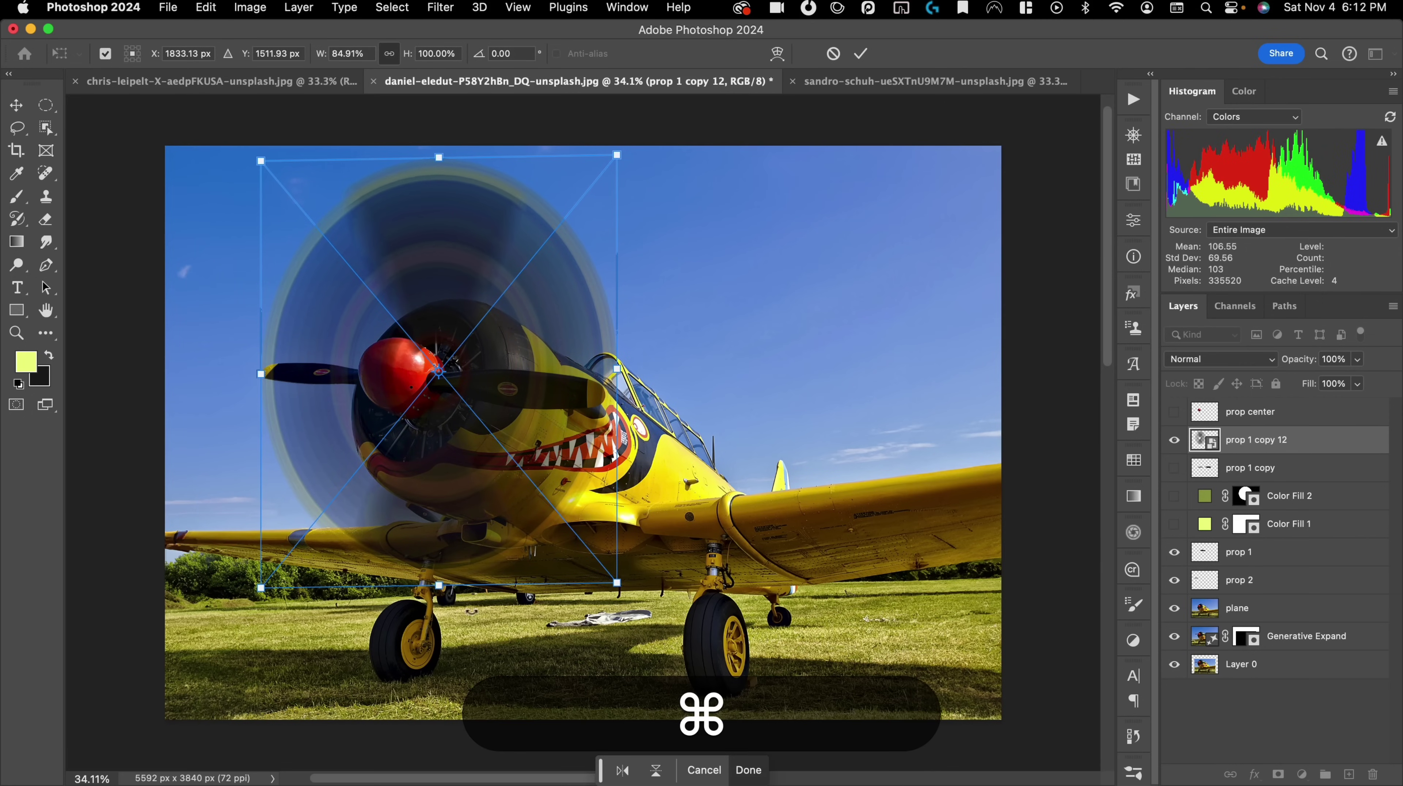
pyautogui.press('shift')
pyautogui.moveTo(439, 587); pyautogui.dragTo(401, 604)
pyautogui.moveTo(439, 157); pyautogui.dragTo(479, 191)
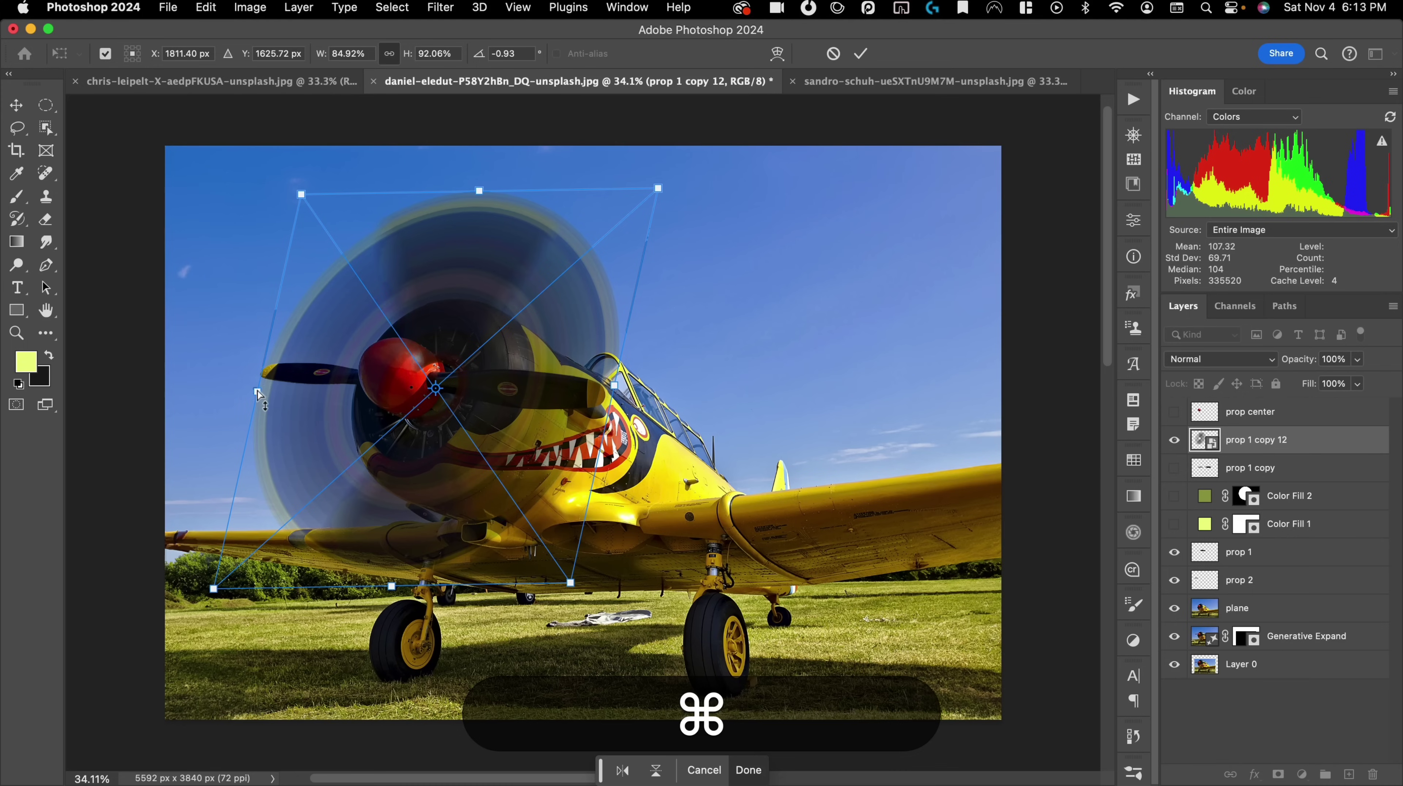
pyautogui.moveTo(259, 394); pyautogui.dragTo(259, 376)
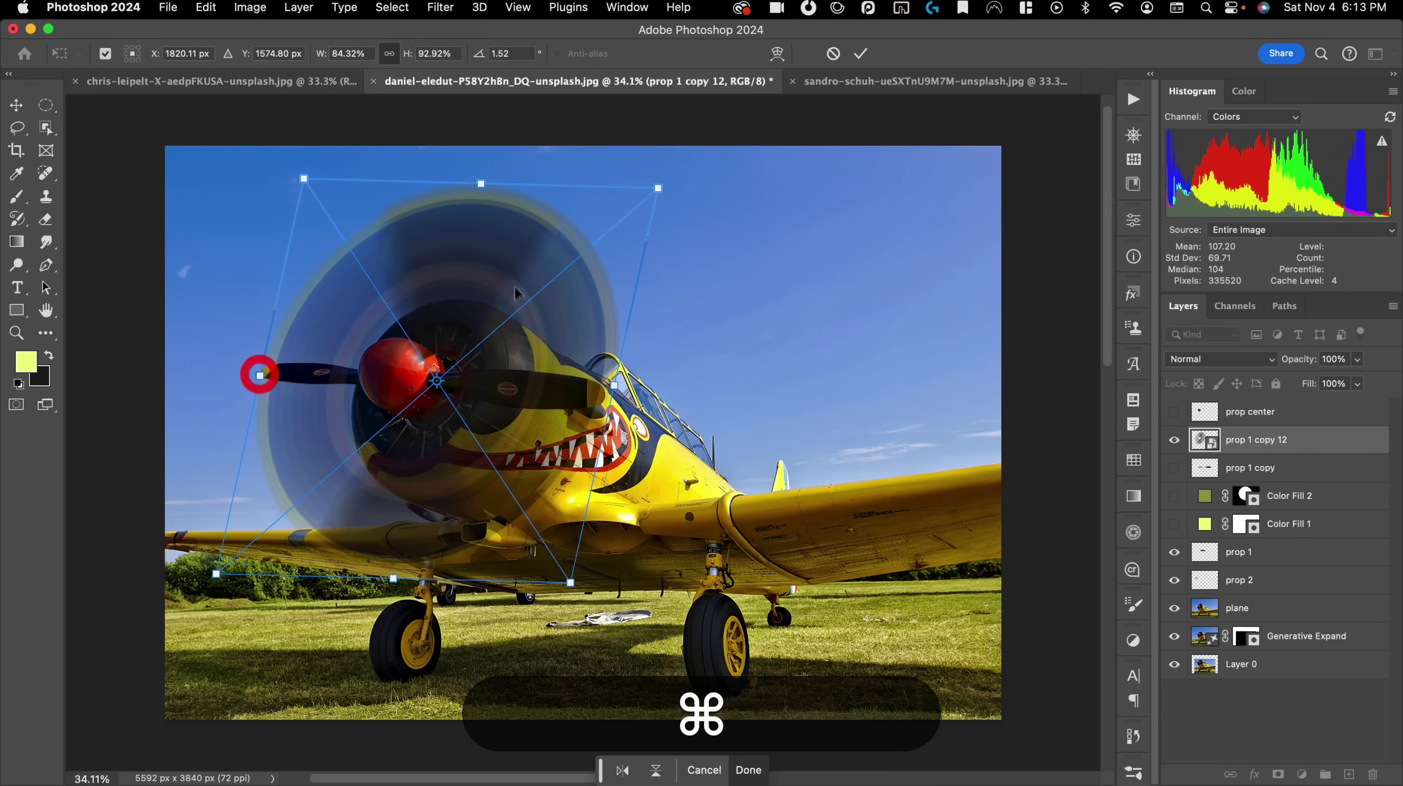
pyautogui.moveTo(614, 385); pyautogui.dragTo(586, 396)
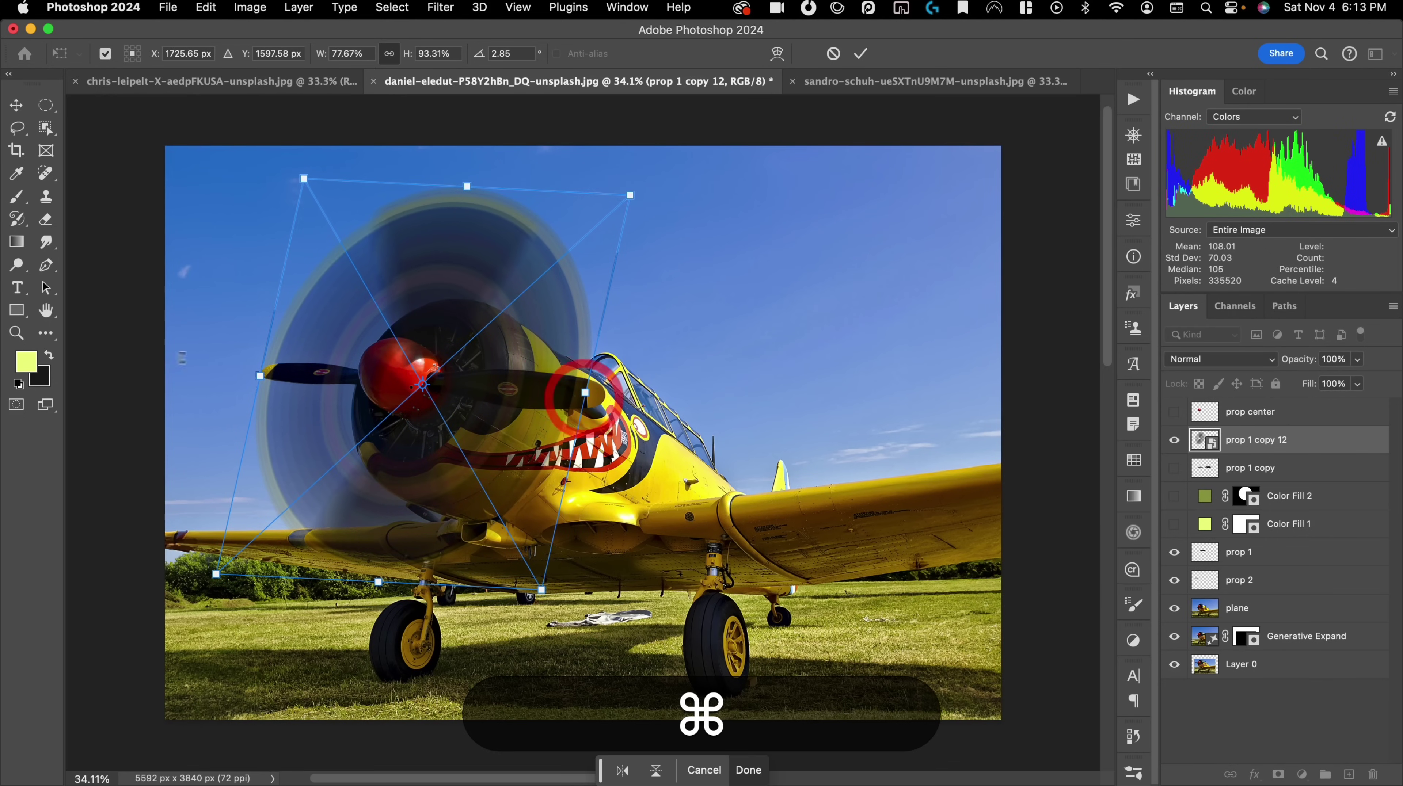
# - Refine the disc's corners and edges into perspective over the nose and commit the transform
pyautogui.moveTo(260, 376); pyautogui.dragTo(257, 377)
pyautogui.moveTo(215, 574); pyautogui.dragTo(233, 574)
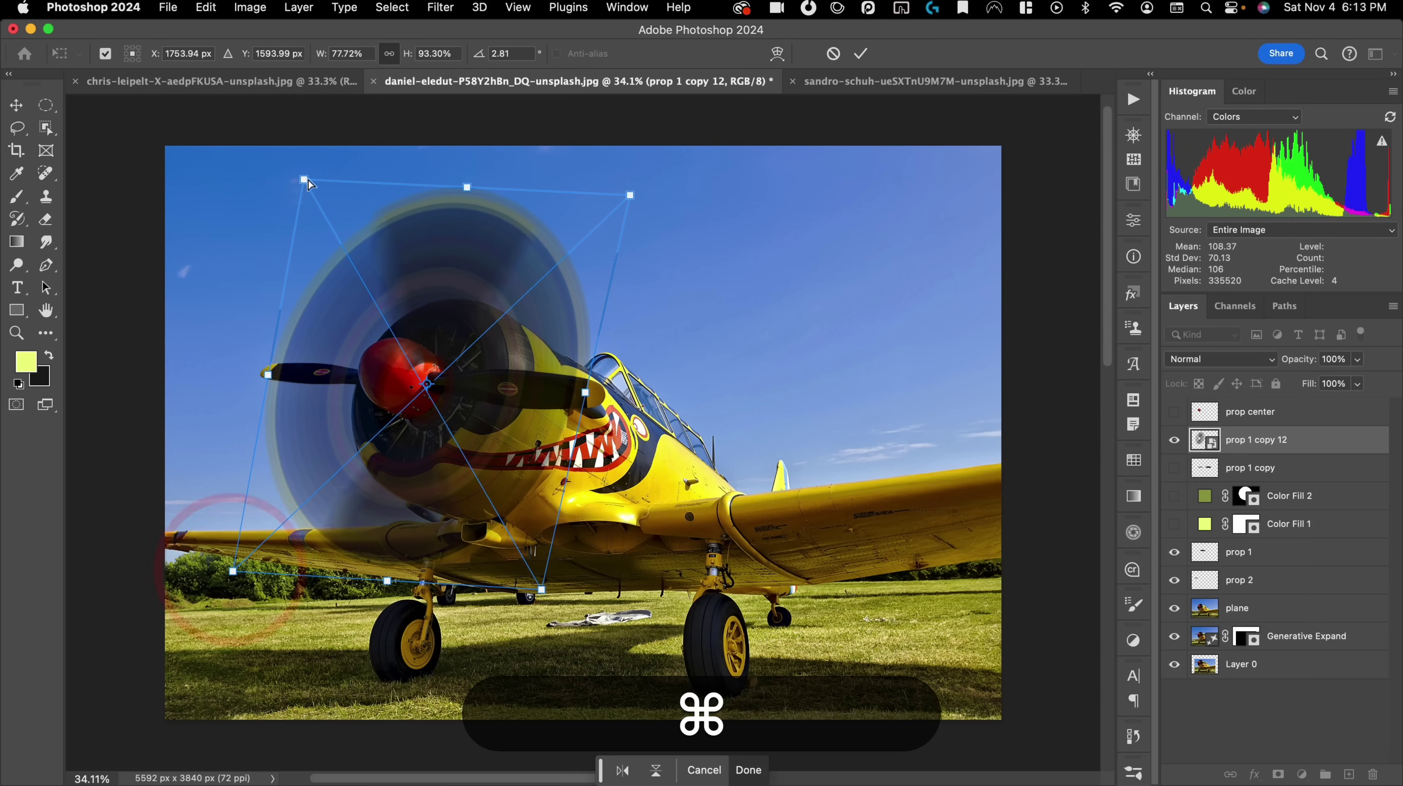
pyautogui.moveTo(305, 183)
pyautogui.mouseDown()
pyautogui.moveTo(312, 204)
pyautogui.moveTo(320, 194)
pyautogui.mouseUp()
pyautogui.moveTo(631, 197)
pyautogui.mouseDown()
pyautogui.moveTo(616, 202)
pyautogui.moveTo(627, 198)
pyautogui.mouseUp()
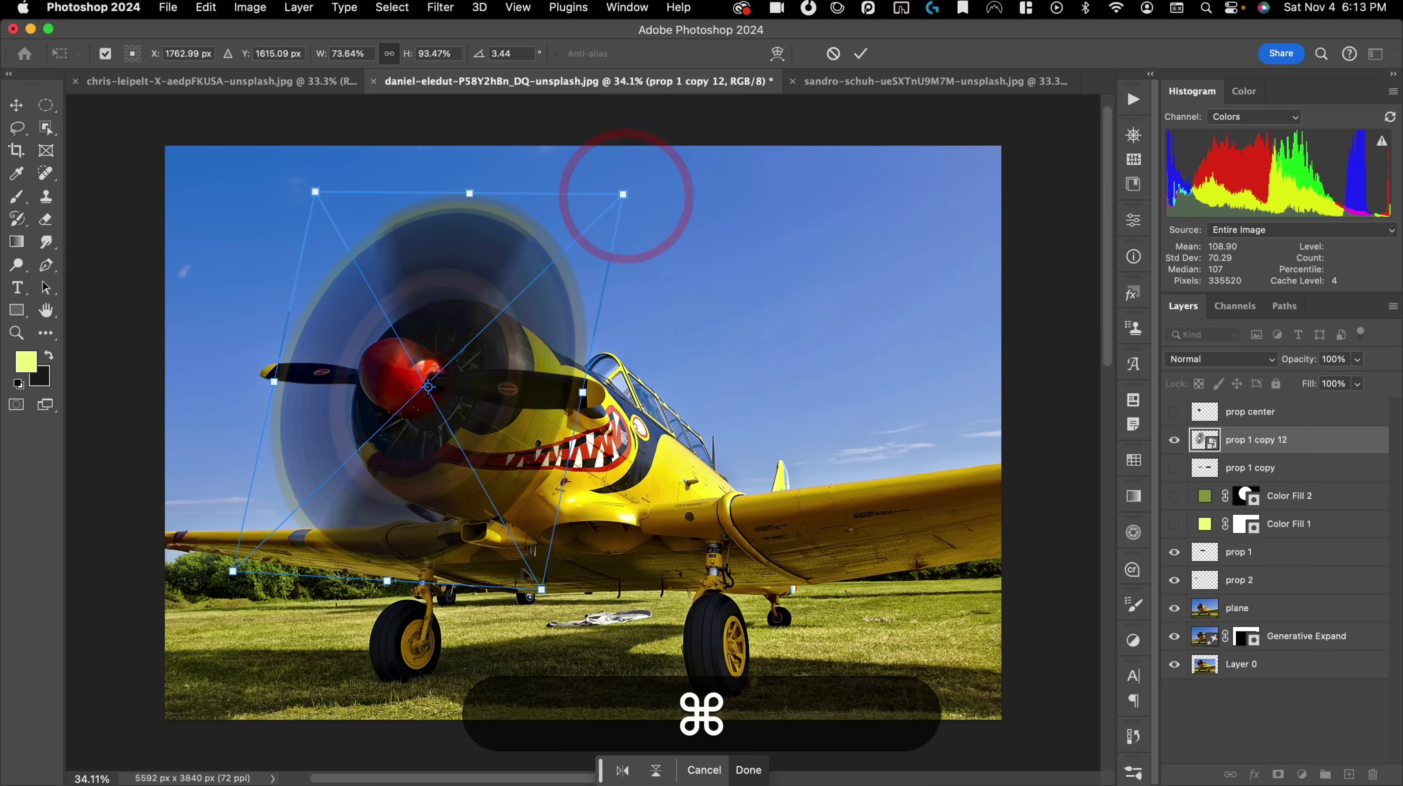
pyautogui.moveTo(543, 594); pyautogui.dragTo(549, 593)
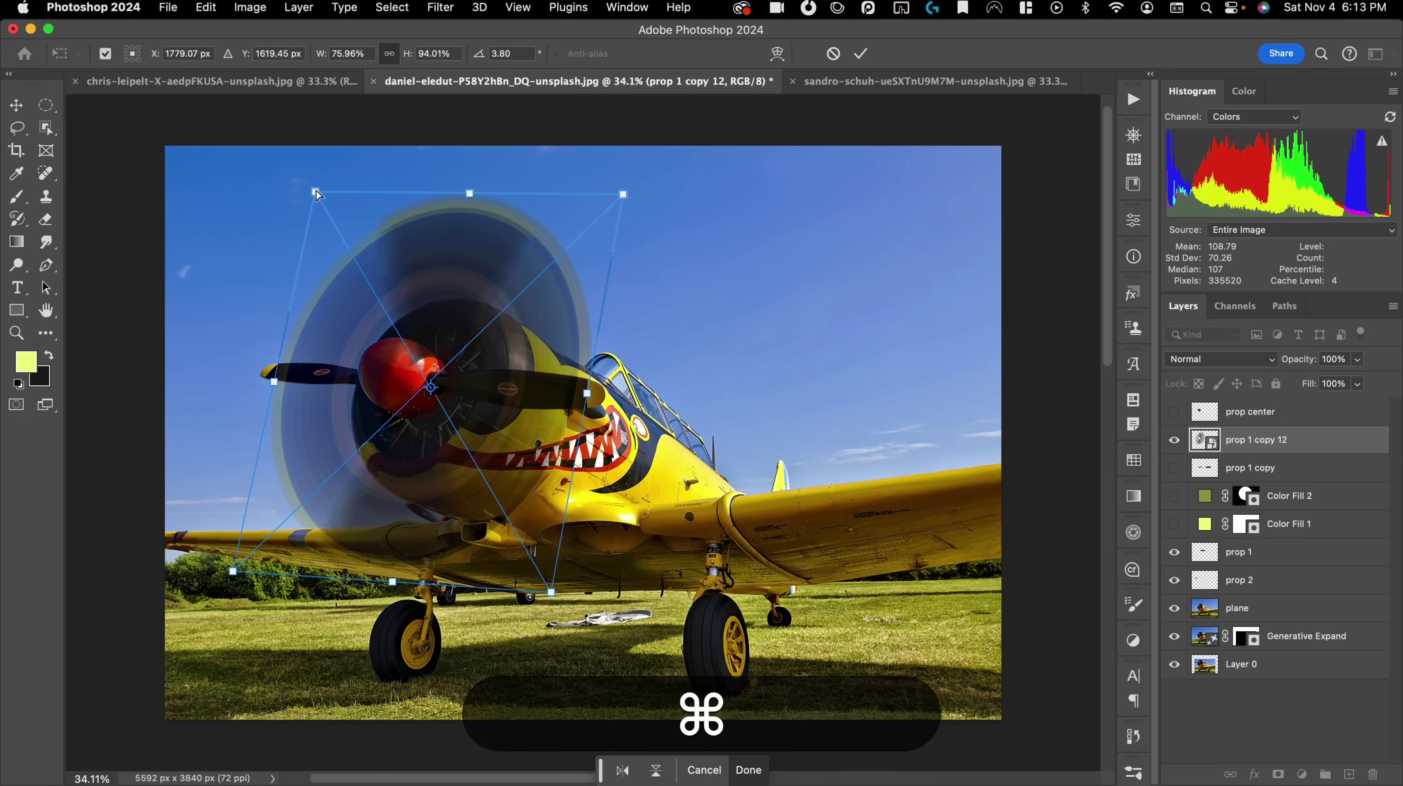
pyautogui.moveTo(316, 193); pyautogui.dragTo(315, 222)
pyautogui.moveTo(274, 391); pyautogui.dragTo(260, 385)
pyautogui.moveTo(588, 393)
pyautogui.mouseDown()
pyautogui.moveTo(590, 381)
pyautogui.moveTo(600, 393)
pyautogui.mouseUp()
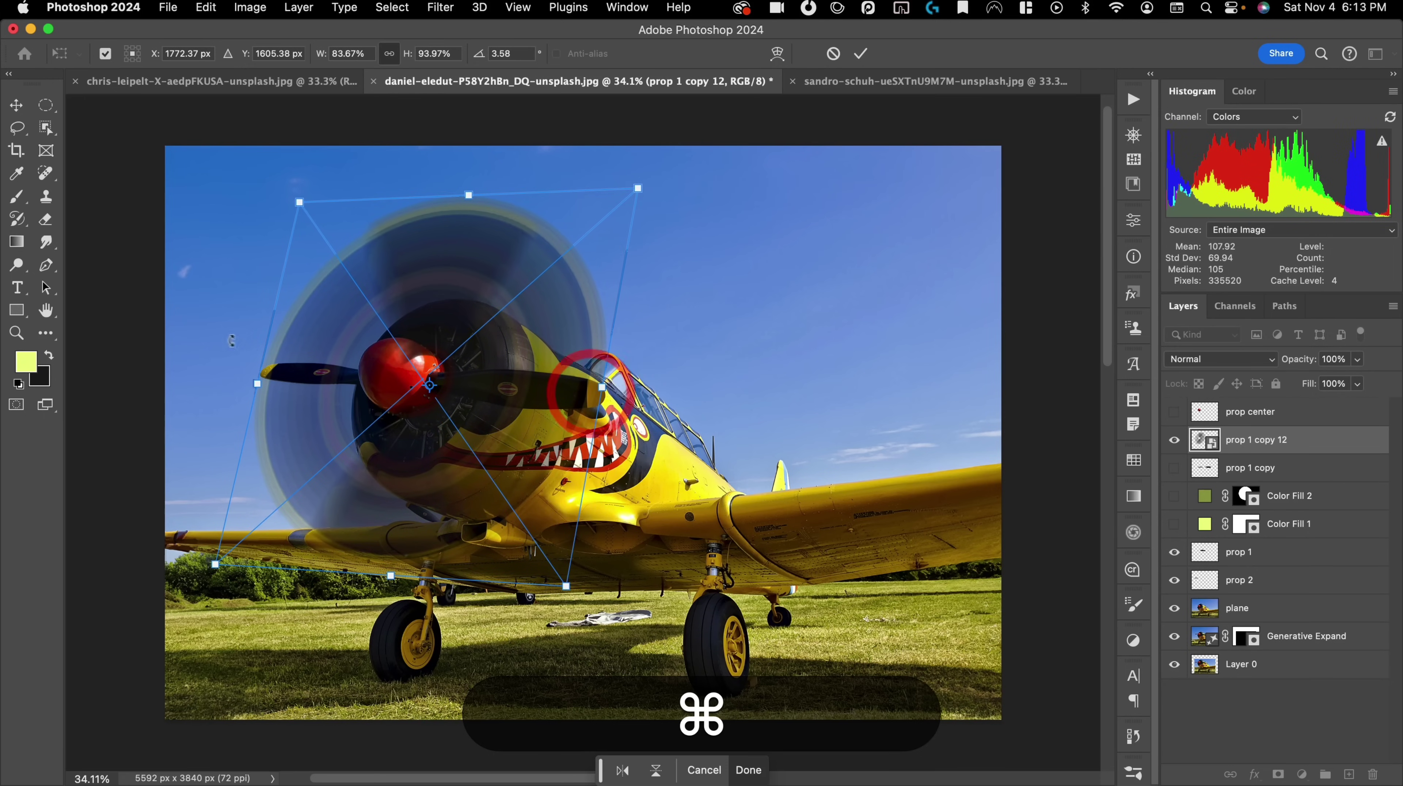
pyautogui.keyDown('super'); pyautogui.moveTo(257, 384); pyautogui.dragTo(256, 385); pyautogui.keyUp('super')
pyautogui.click(859, 51)
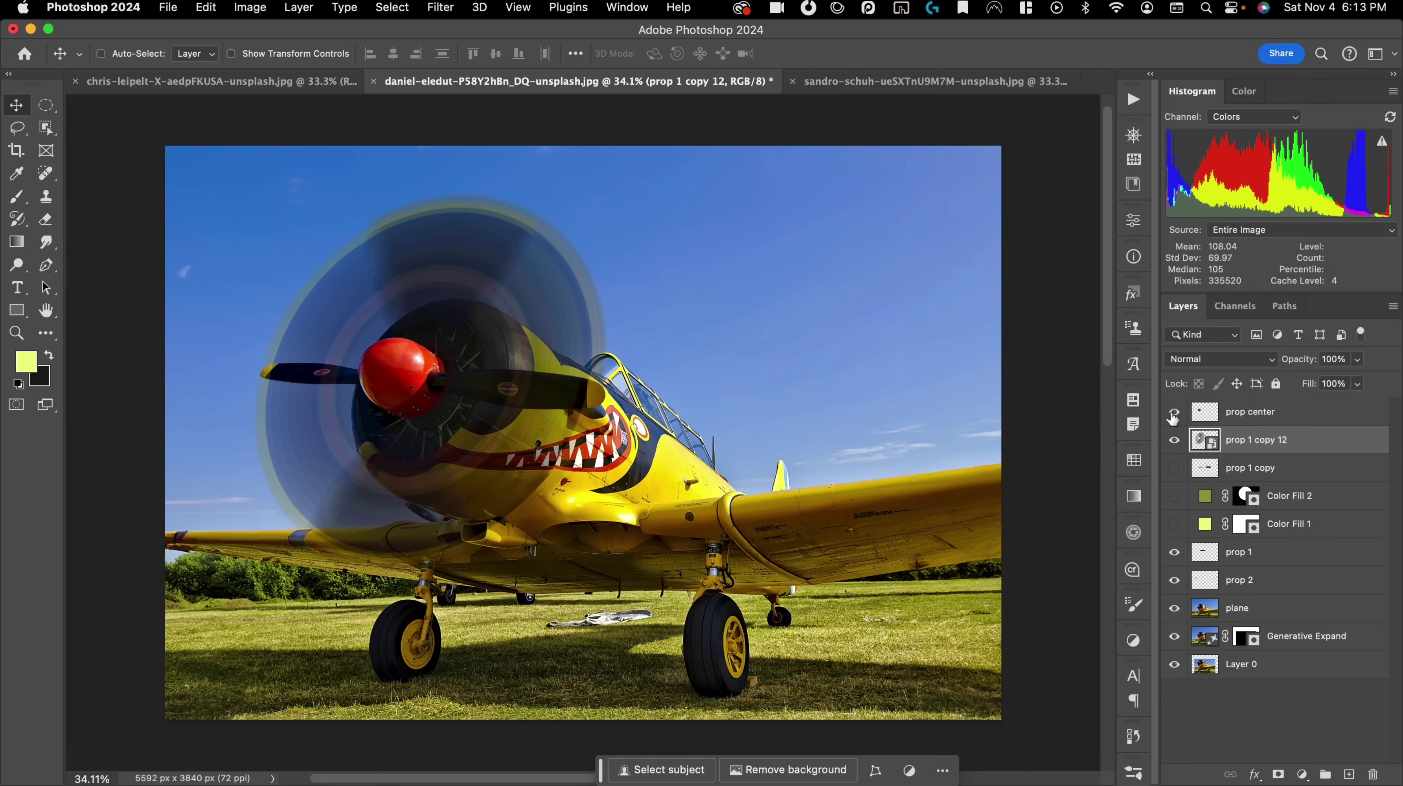
# - Hide the prop 1 and prop 2 blades and duplicate prop 1 copy 12 as prop 1 copy 13
pyautogui.moveTo(1176, 557); pyautogui.dragTo(1173, 584)
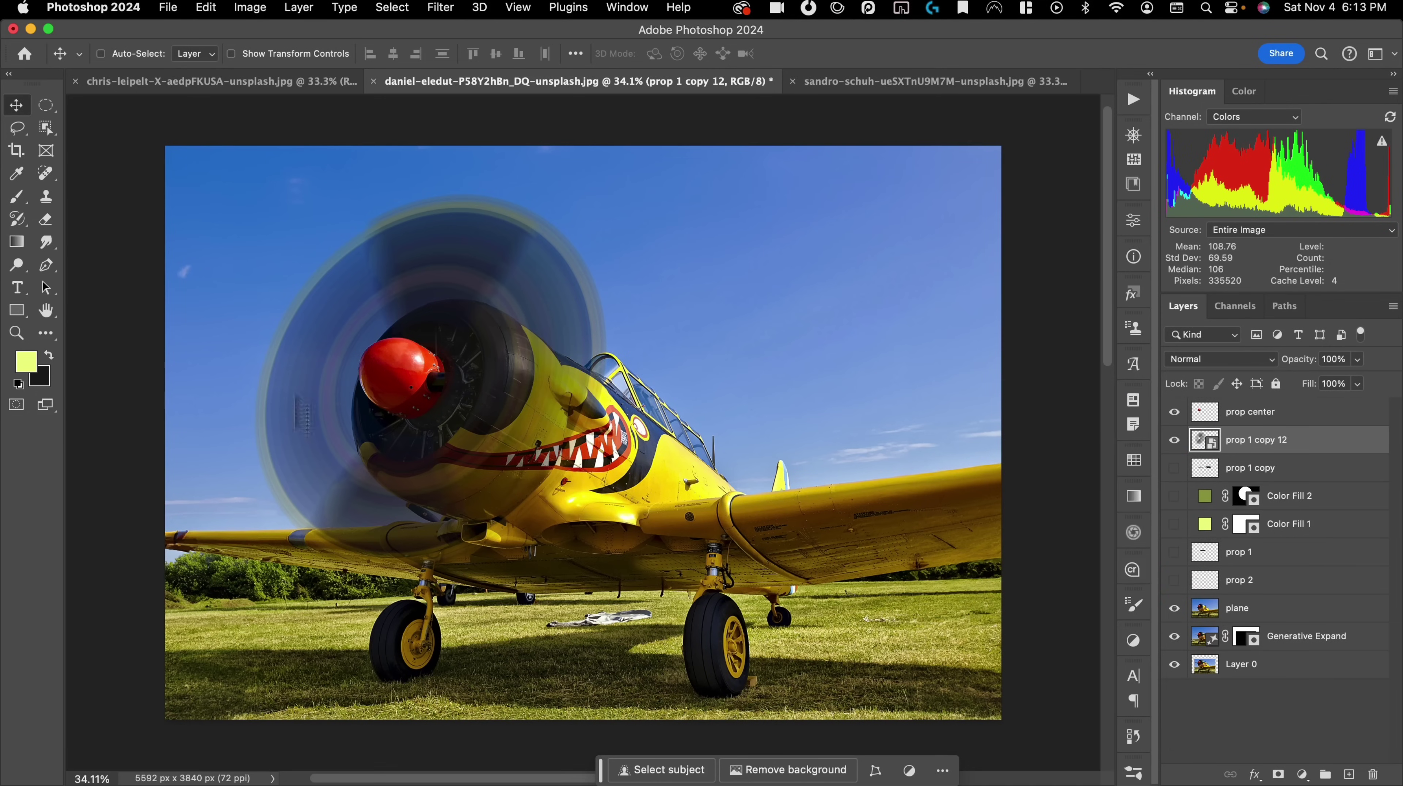
pyautogui.scroll(-3, 550, 523)
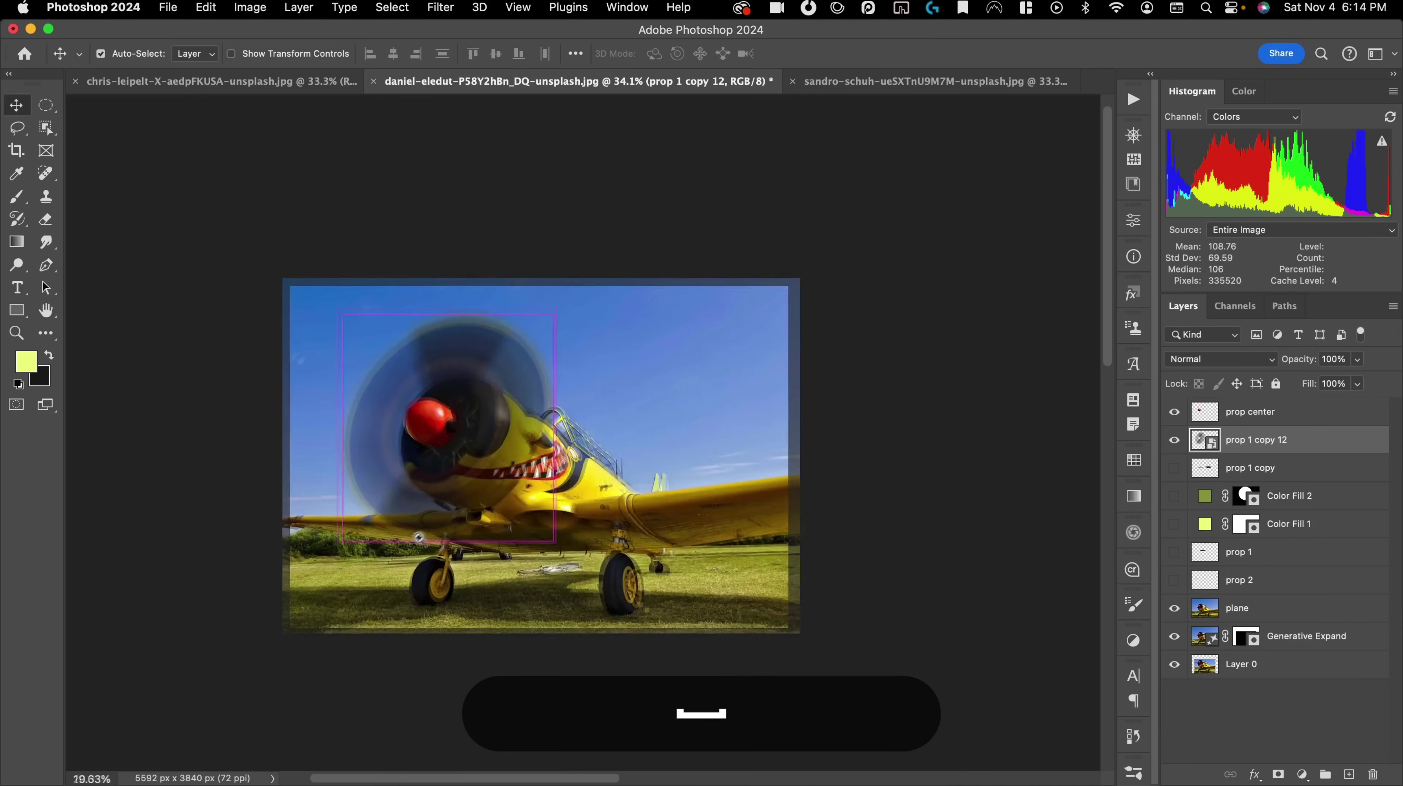
pyautogui.moveTo(430, 515); pyautogui.dragTo(706, 555)
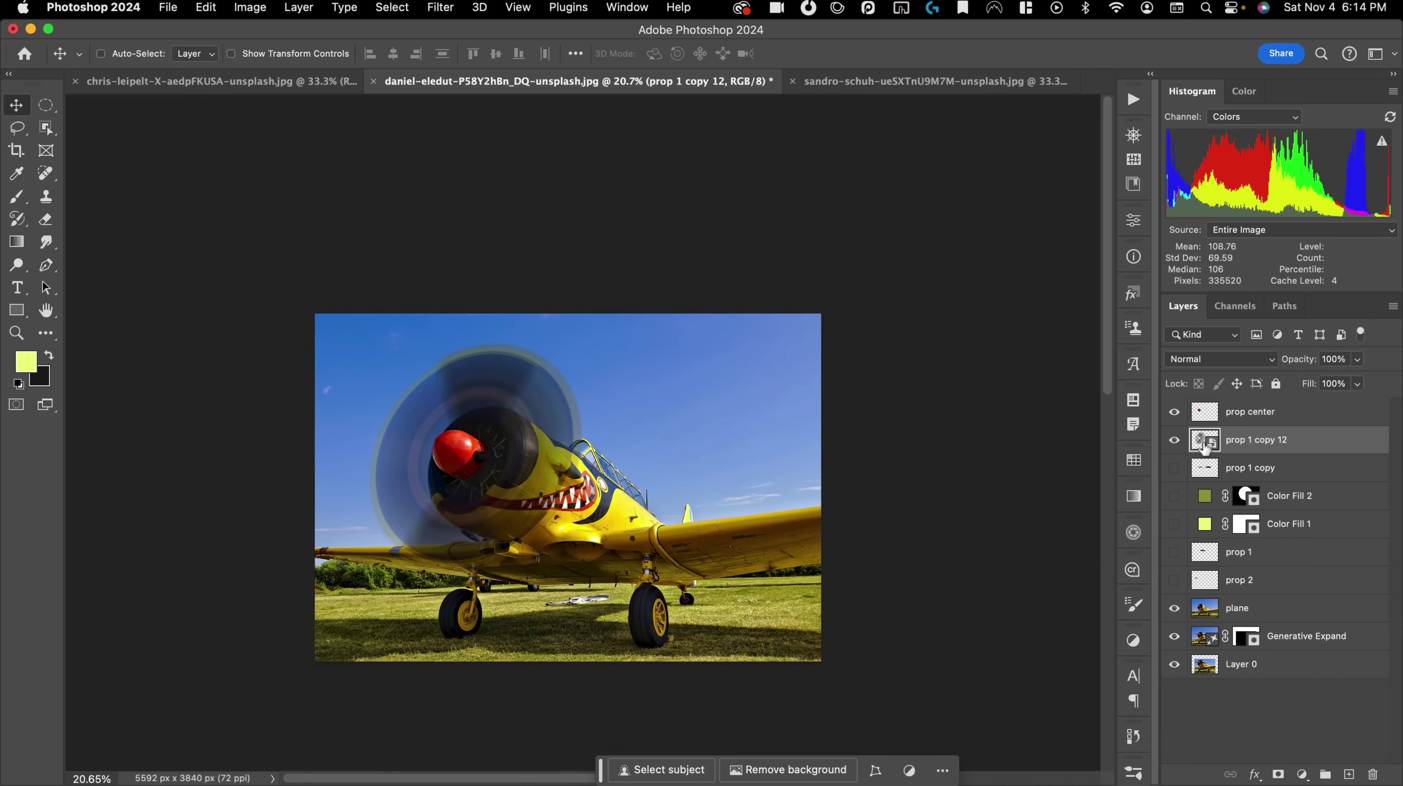
pyautogui.moveTo(1204, 447); pyautogui.dragTo(1204, 456)
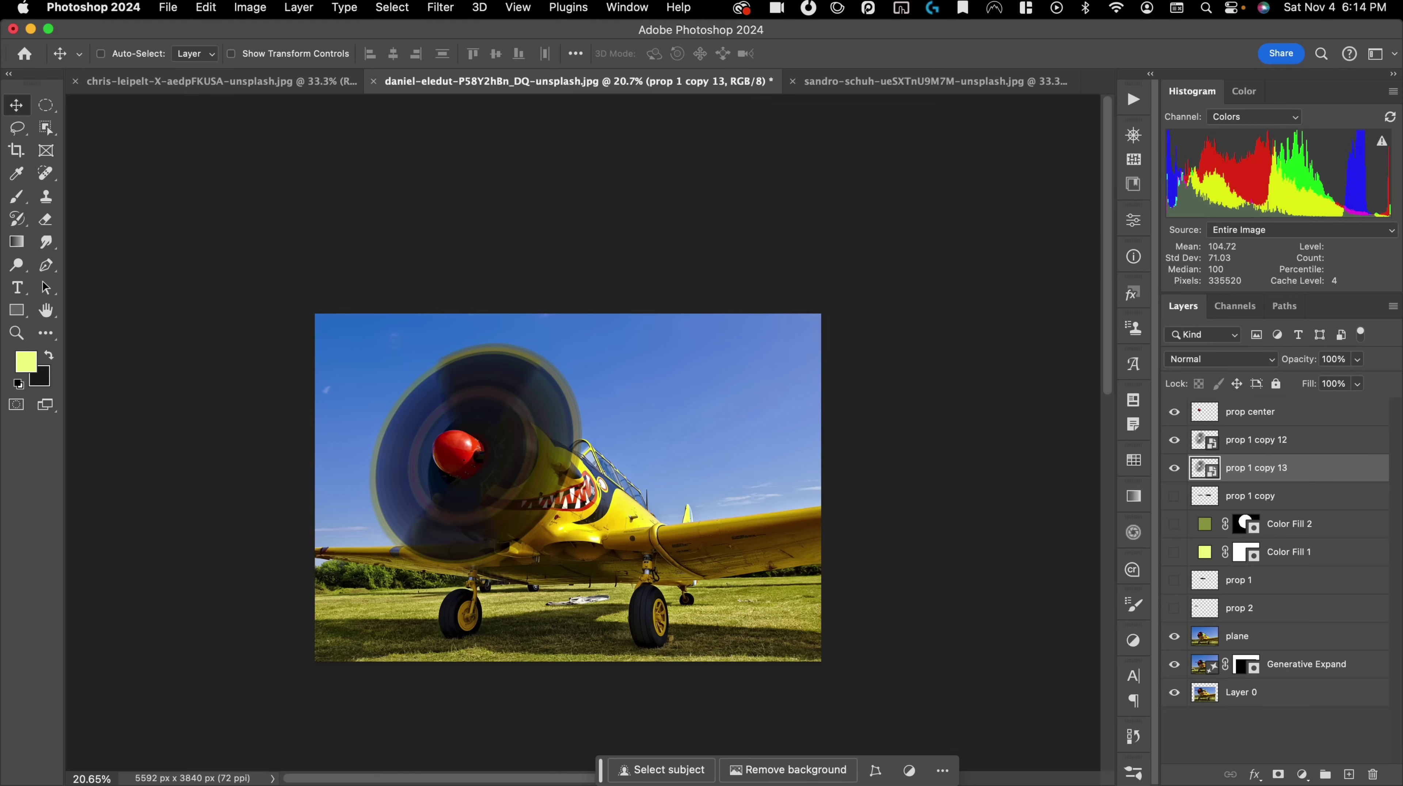
pyautogui.moveTo(509, 504)
pyautogui.mouseDown()
pyautogui.moveTo(539, 445)
pyautogui.moveTo(493, 488)
pyautogui.mouseUp()
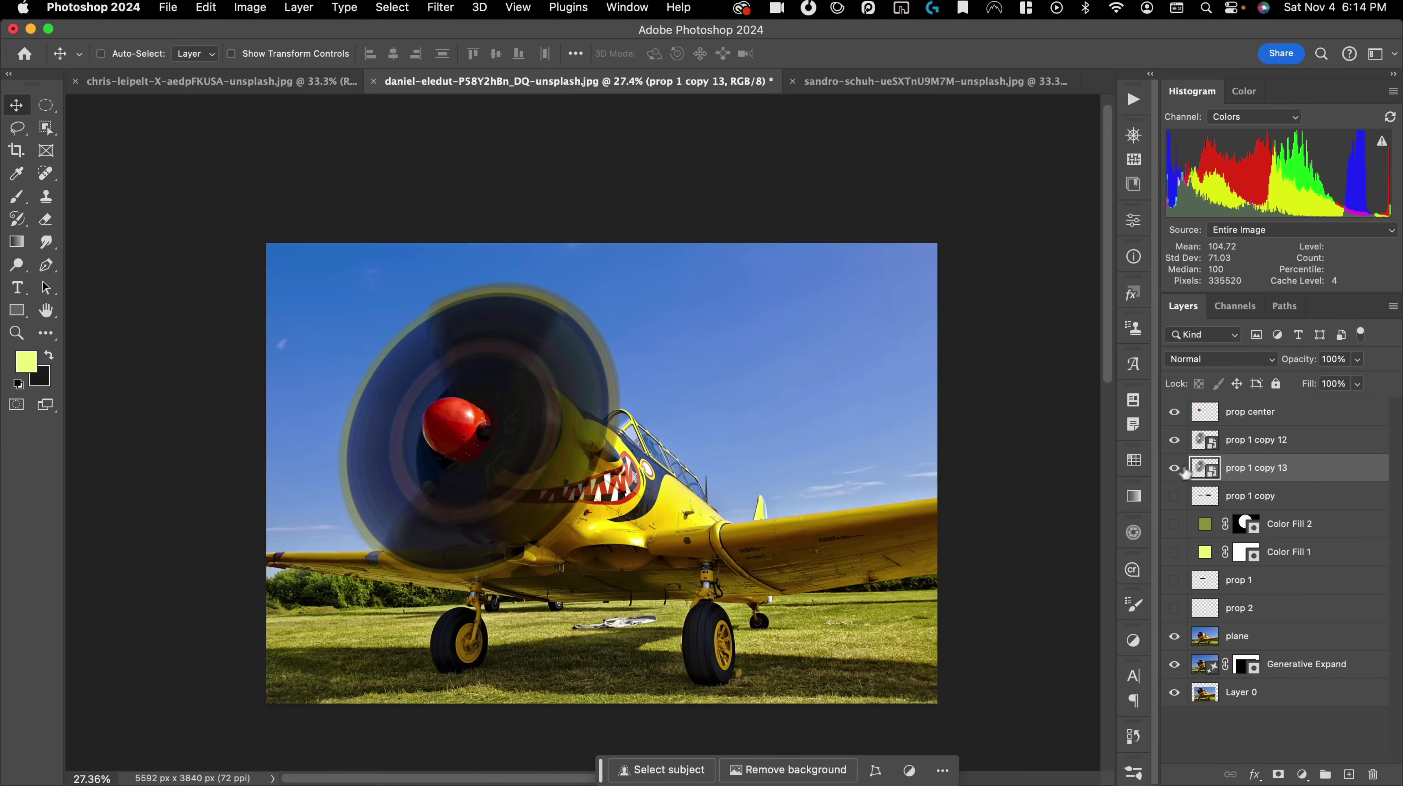
# - Inside the disc's smart object, duplicate the blur, add Curves with white point 148, and save
pyautogui.doubleClick(1204, 441)
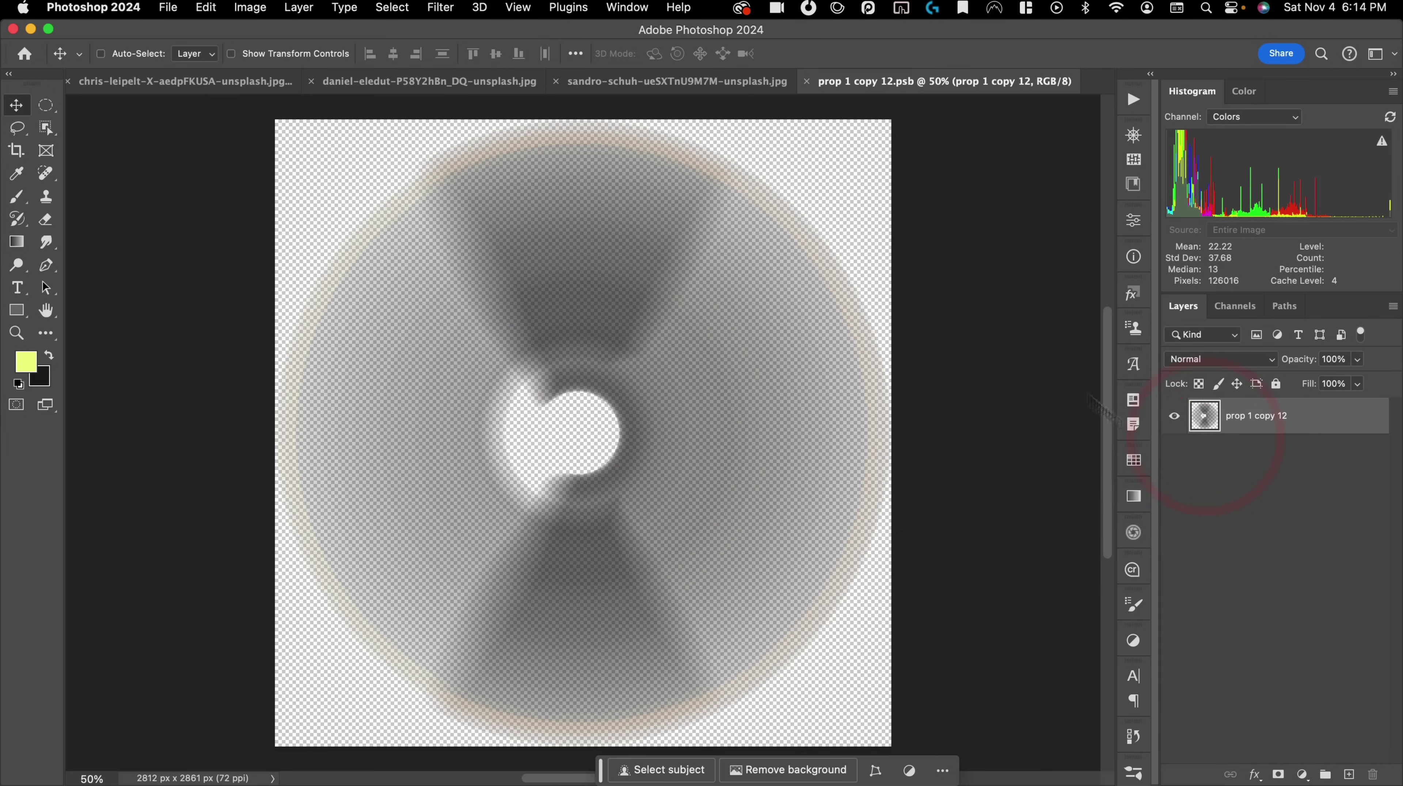
pyautogui.moveTo(1238, 423); pyautogui.dragTo(1234, 421)
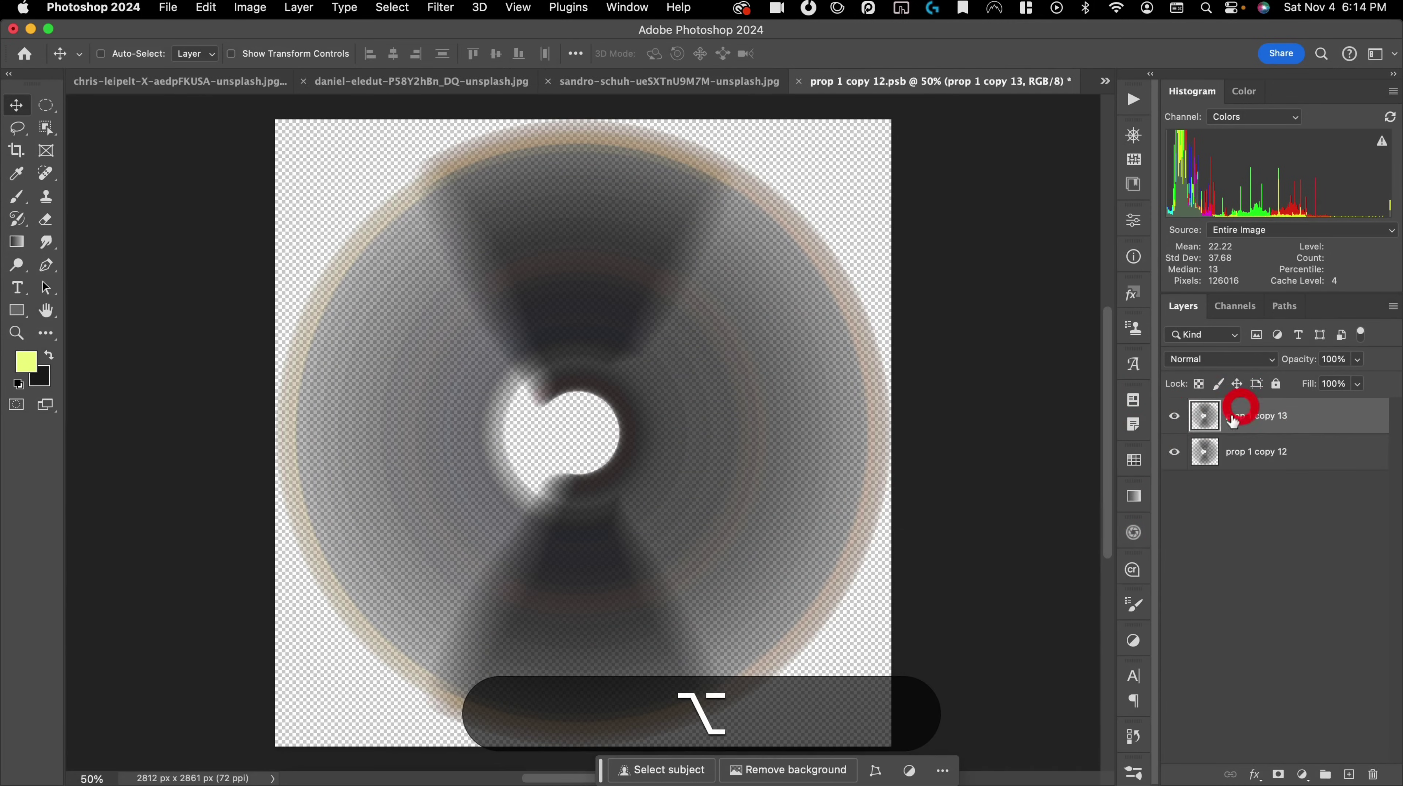
pyautogui.click(1301, 776)
pyautogui.click(1313, 620)
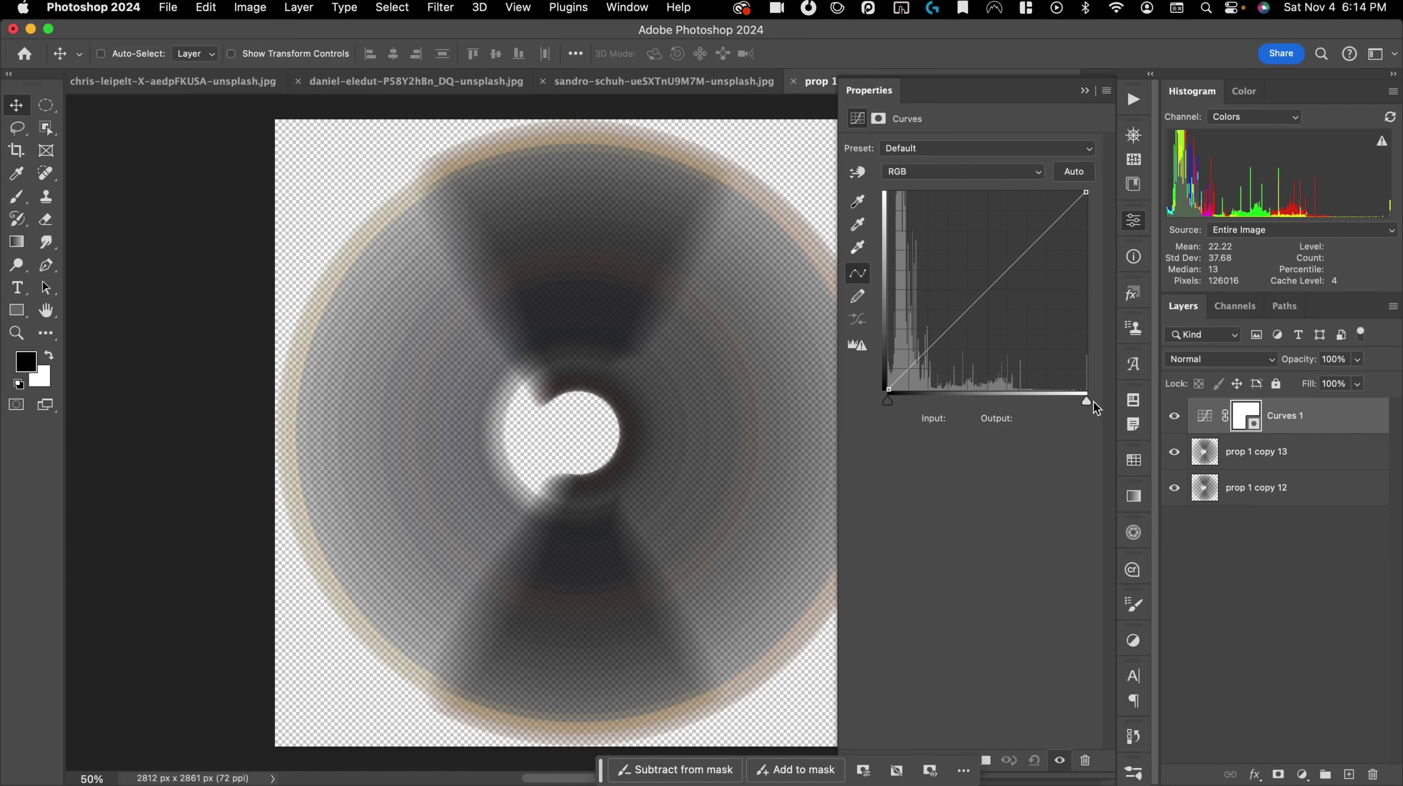
pyautogui.moveTo(1087, 402); pyautogui.dragTo(998, 402)
pyautogui.press('super+w')
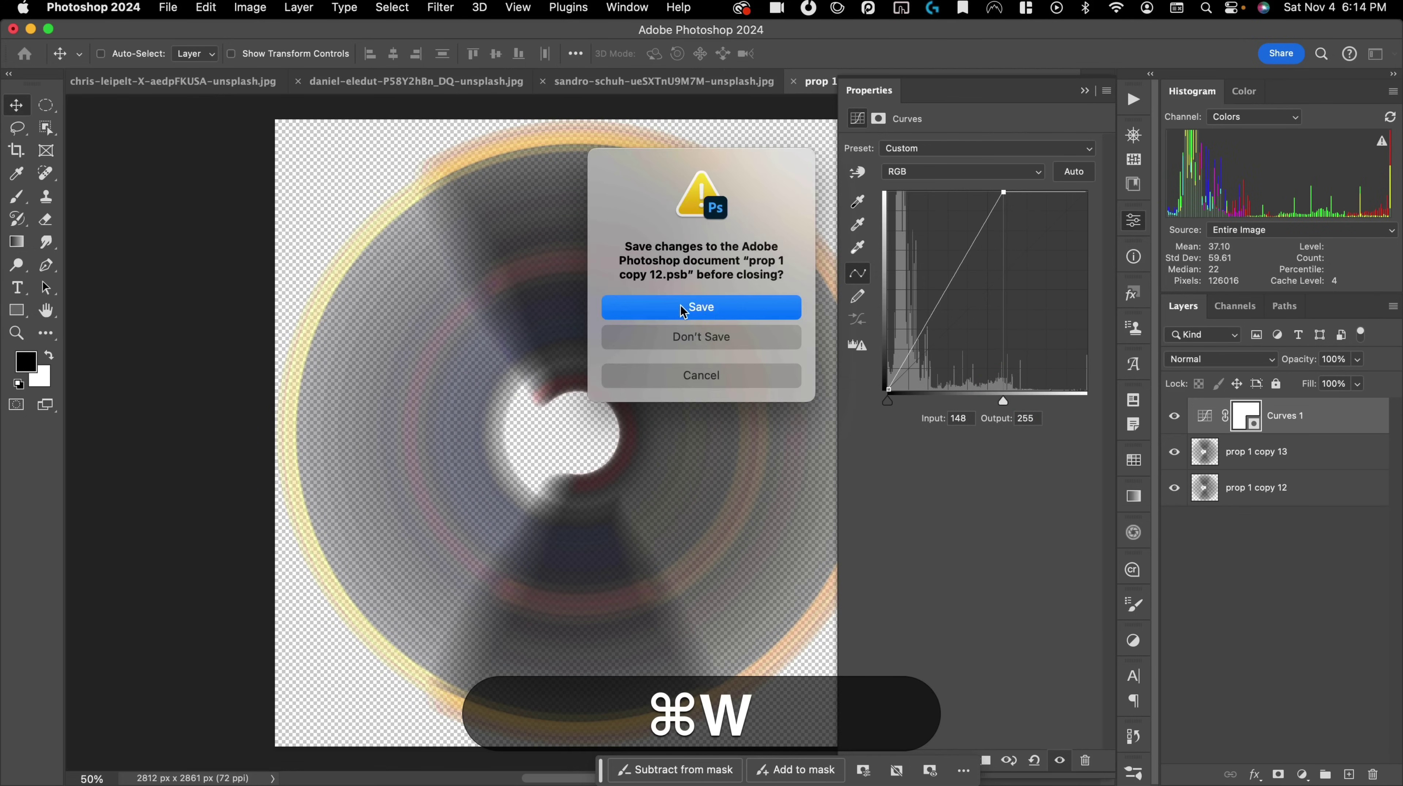
pyautogui.click(680, 305)
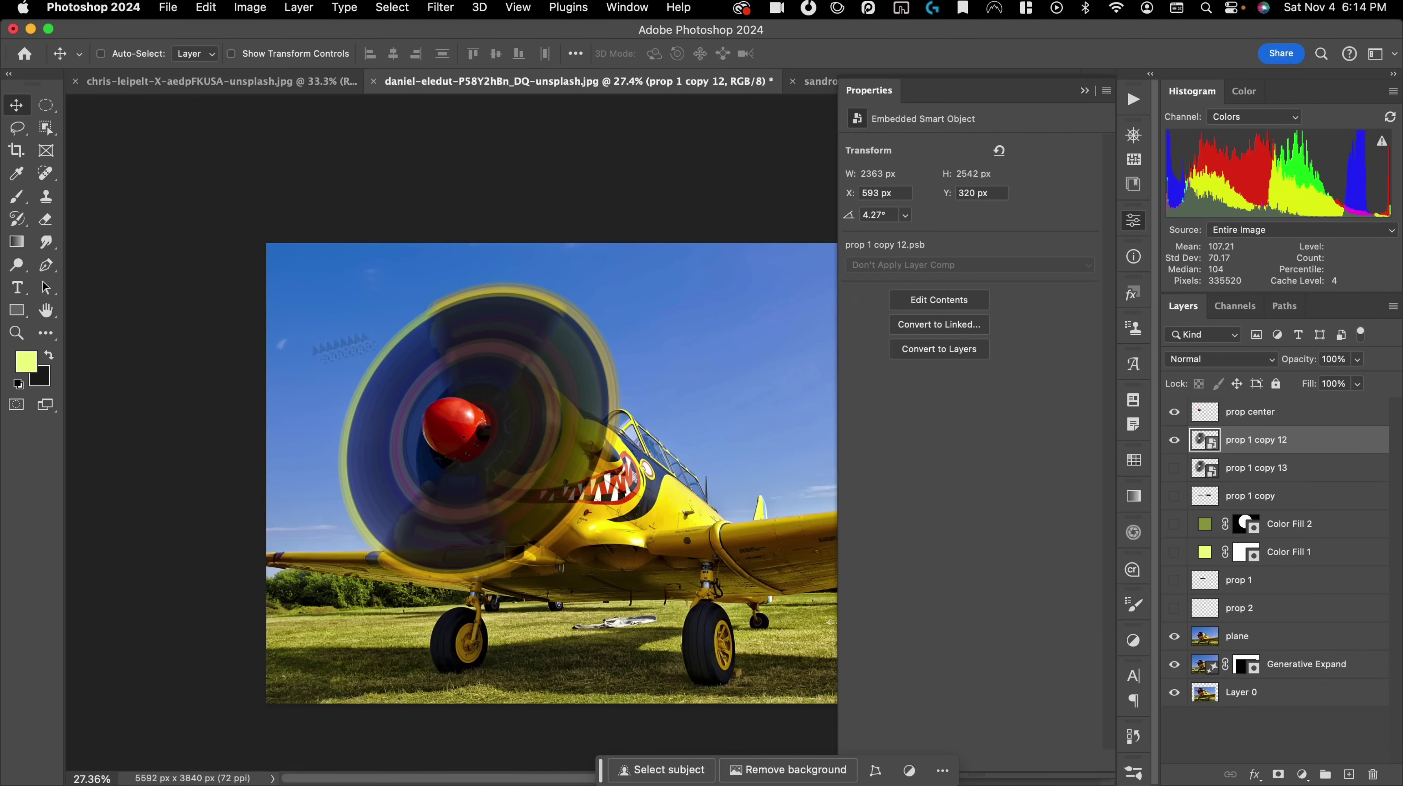
# - Reopen the prop 1 copy 12 smart object's contents and zoom in on the propeller disc
pyautogui.scroll(-3, 523, 501)
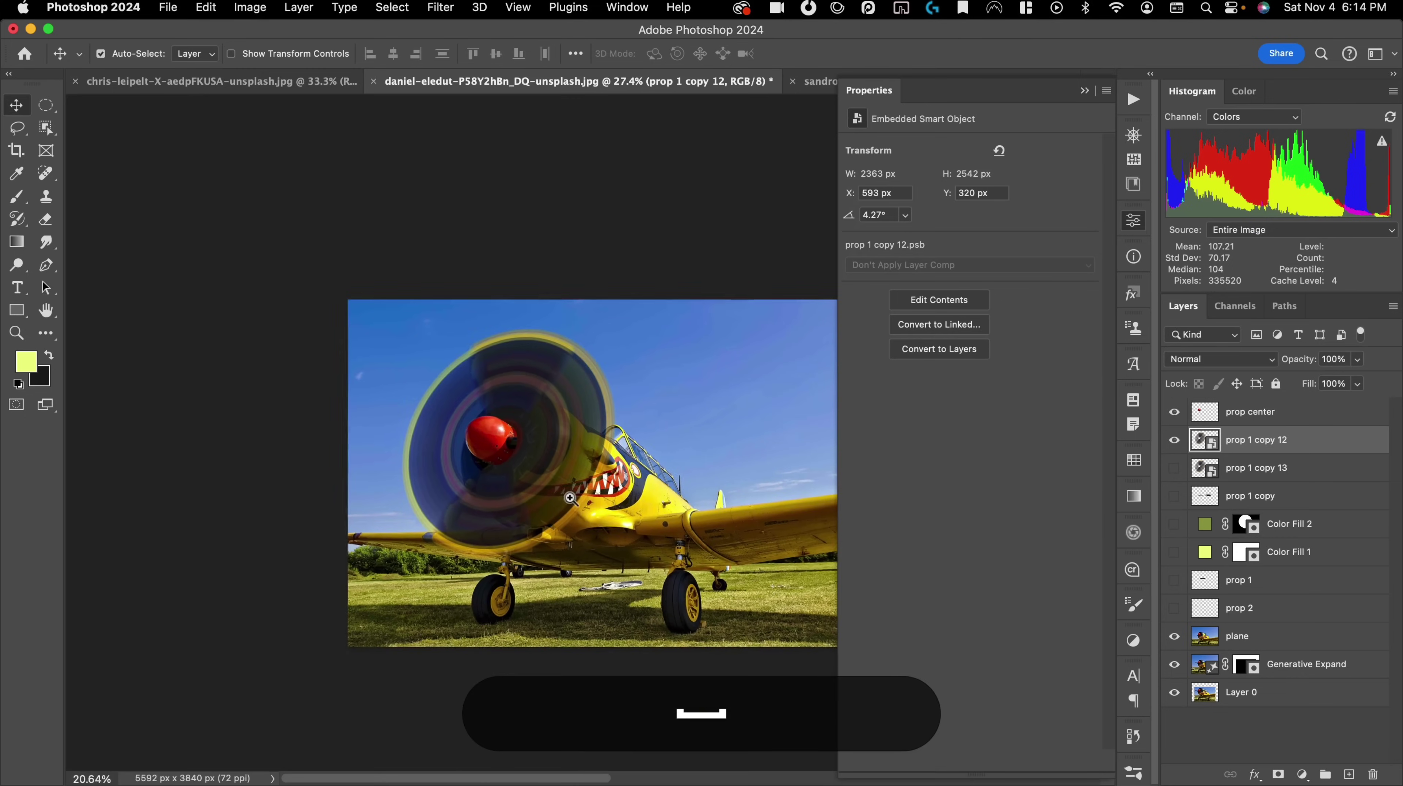
pyautogui.scroll(2, 450, 441)
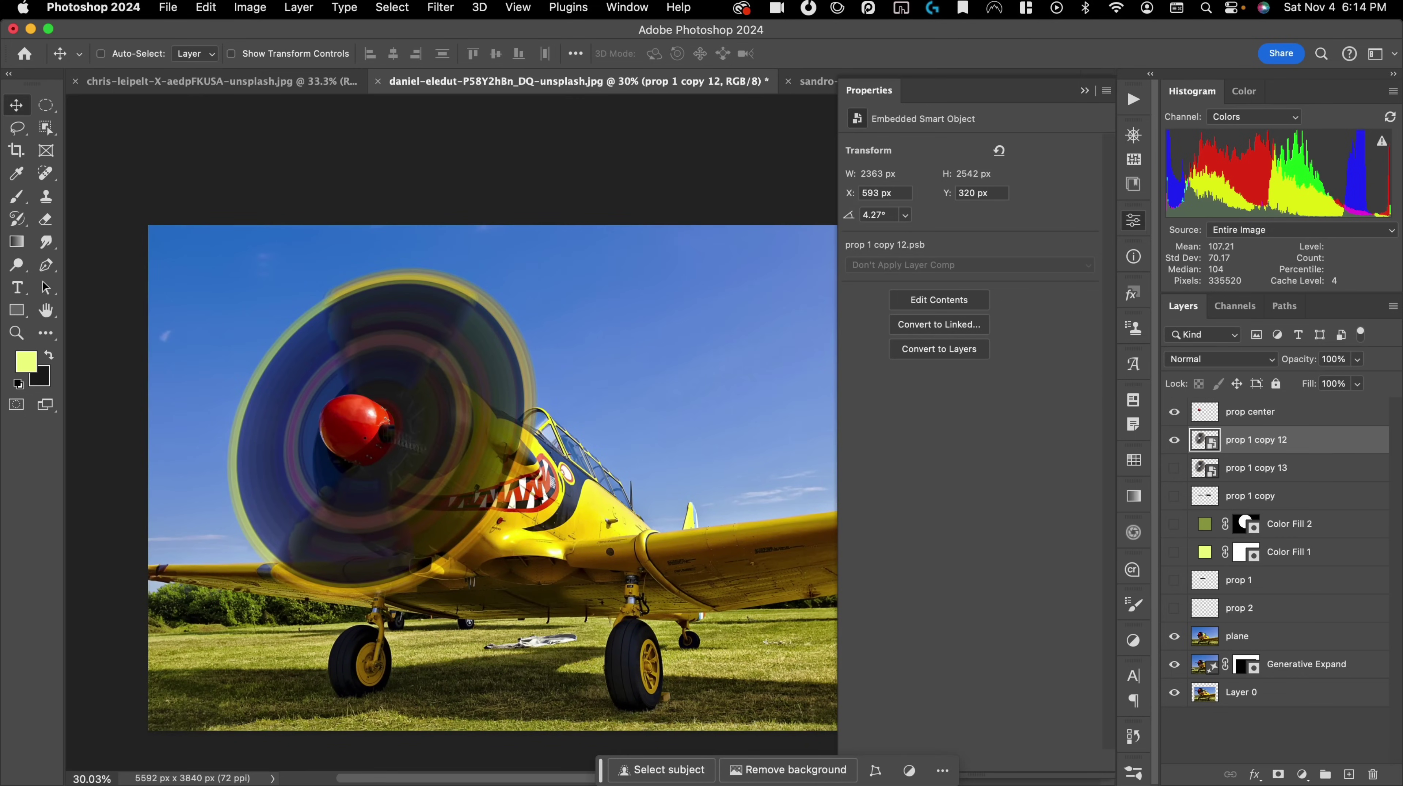
pyautogui.scroll(5, 360, 323)
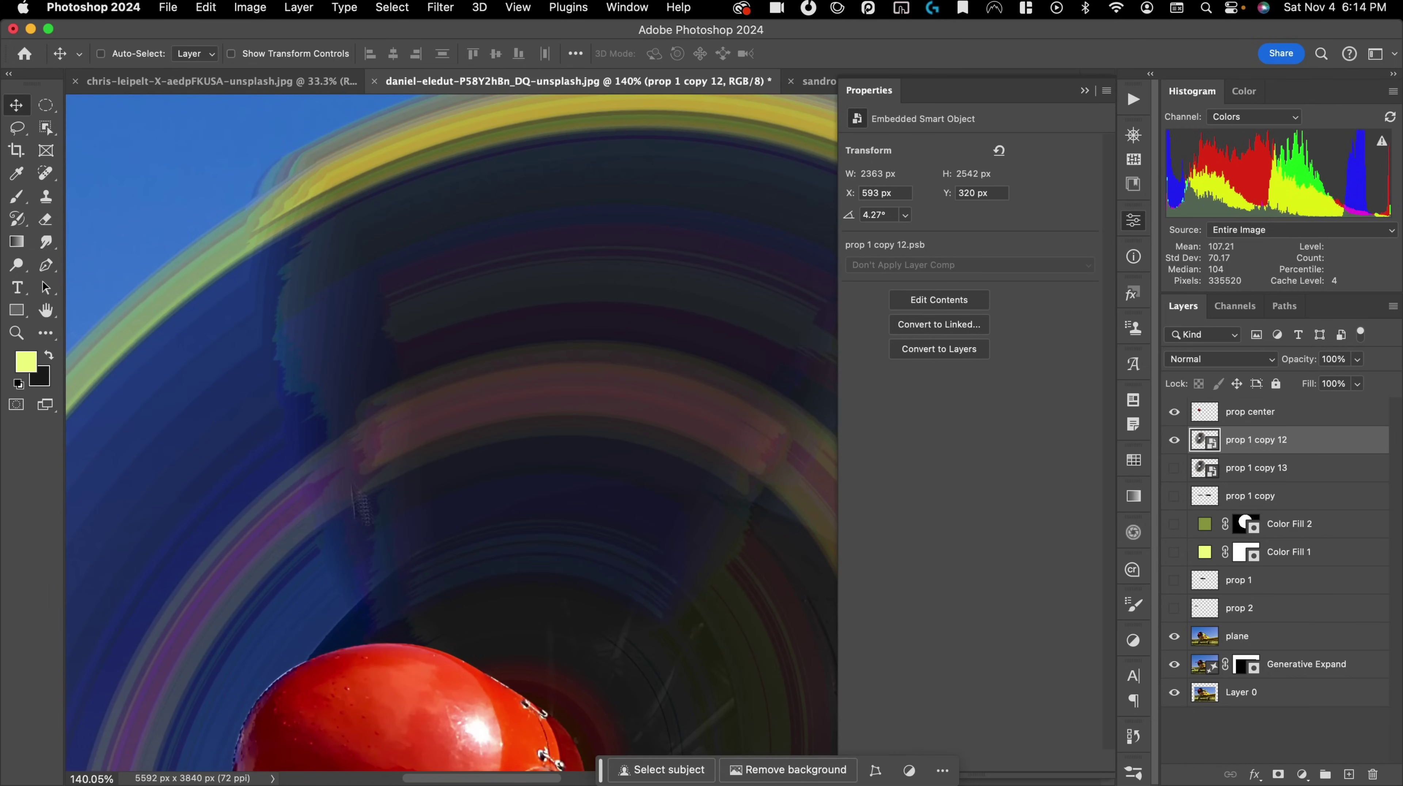
pyautogui.doubleClick(1200, 439)
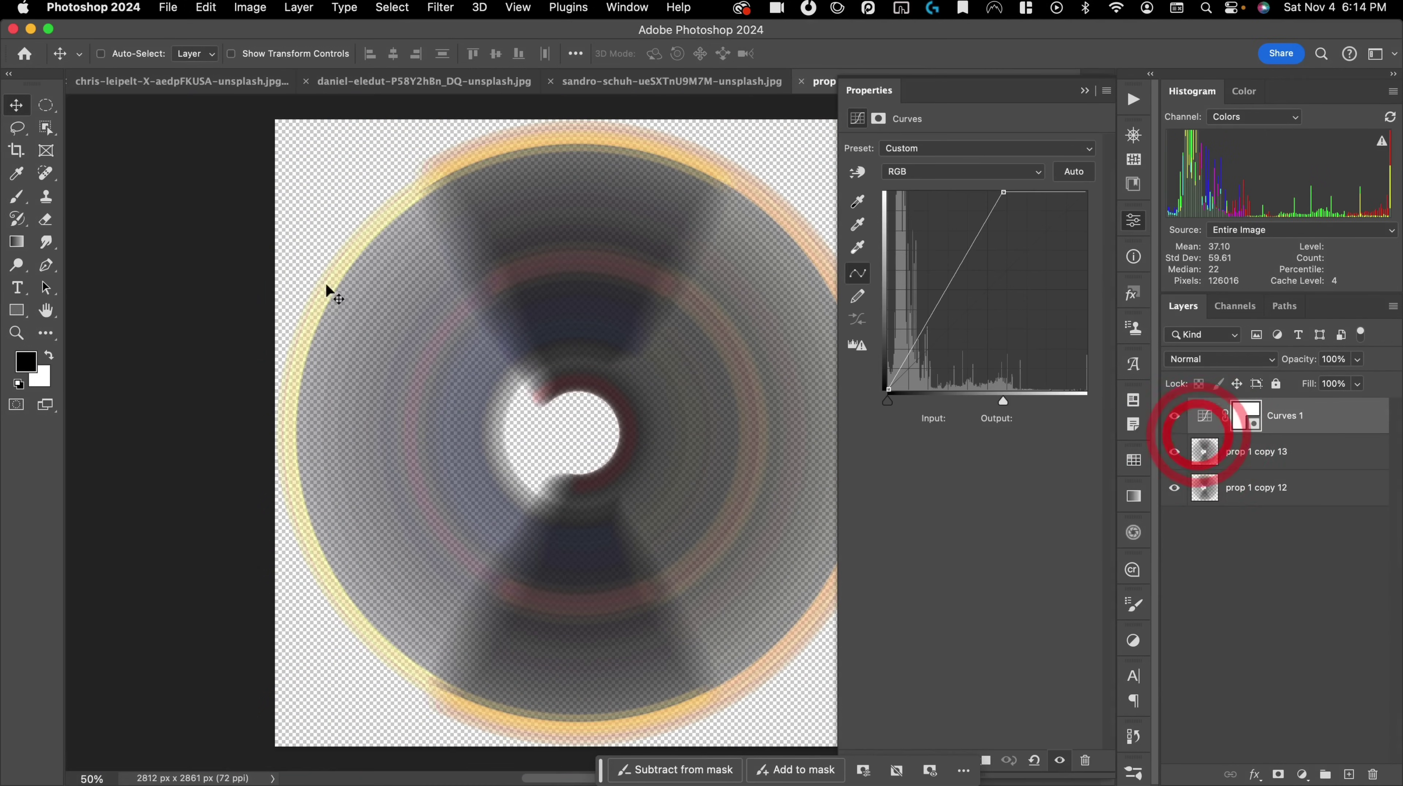
pyautogui.moveTo(484, 237); pyautogui.dragTo(497, 314)
# - Merge prop 1 copy 13 and prop 1 copy 12 into one prop 1 copy 13 layer
pyautogui.click(498, 313)
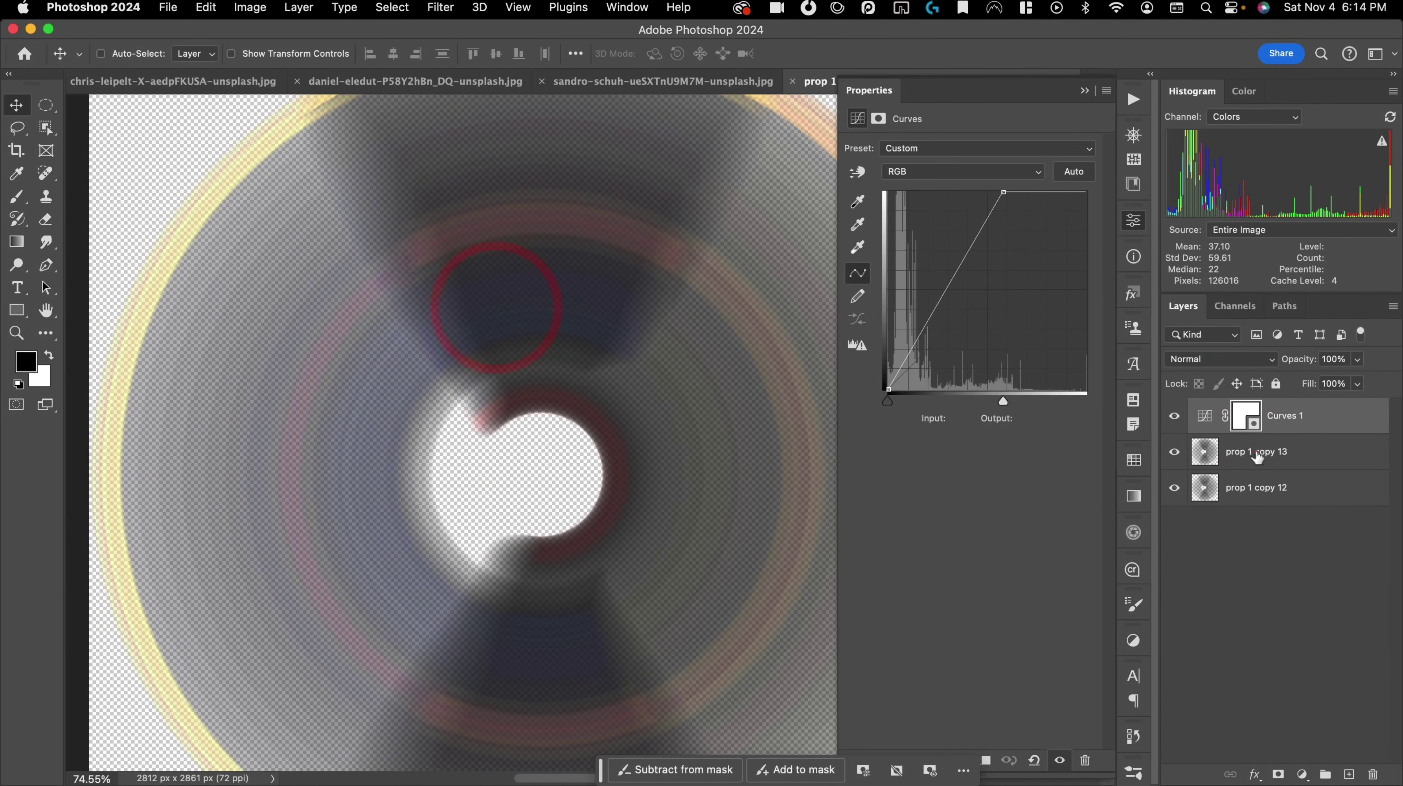
pyautogui.click(1261, 451)
pyautogui.keyDown('shift'); pyautogui.click(1264, 488); pyautogui.keyUp('shift')
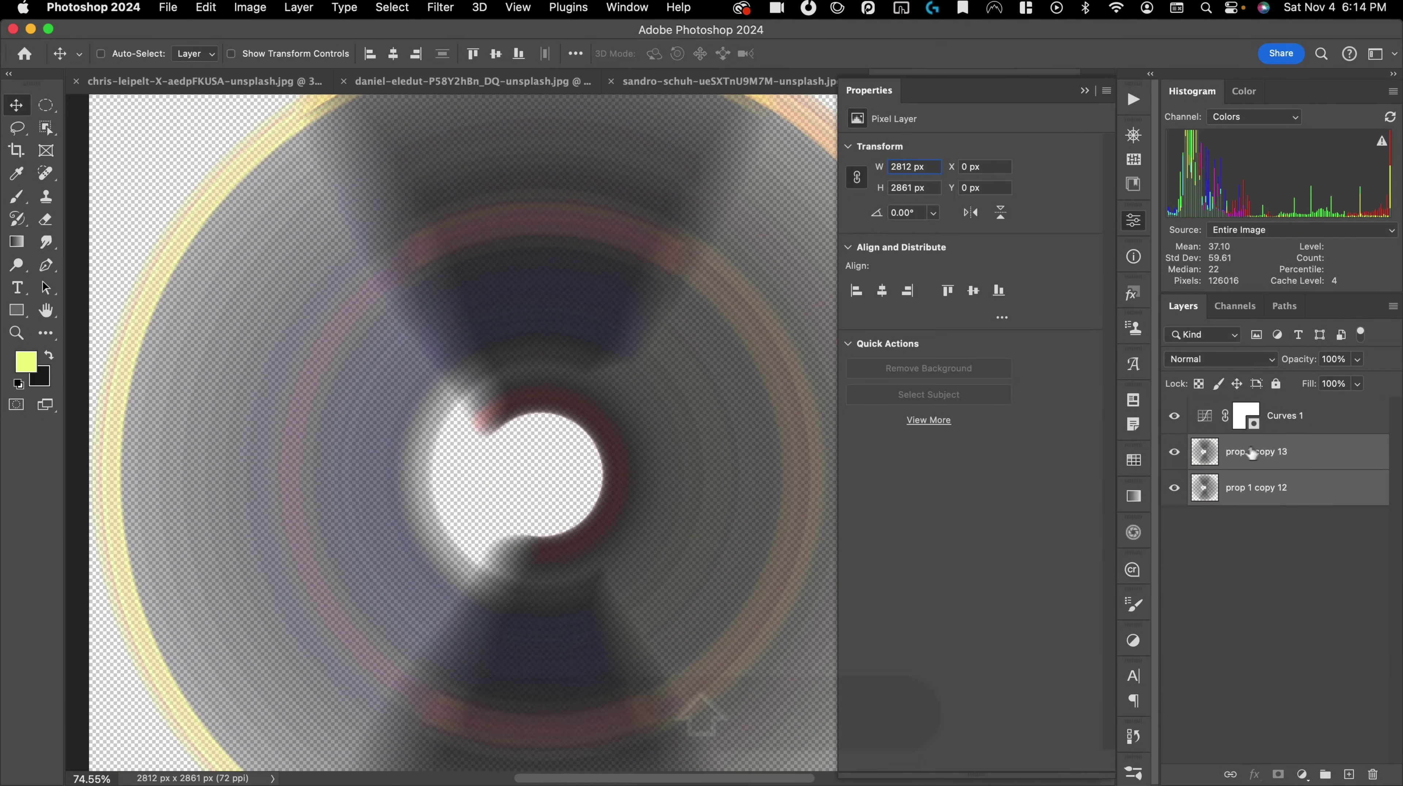
pyautogui.press('super+e')
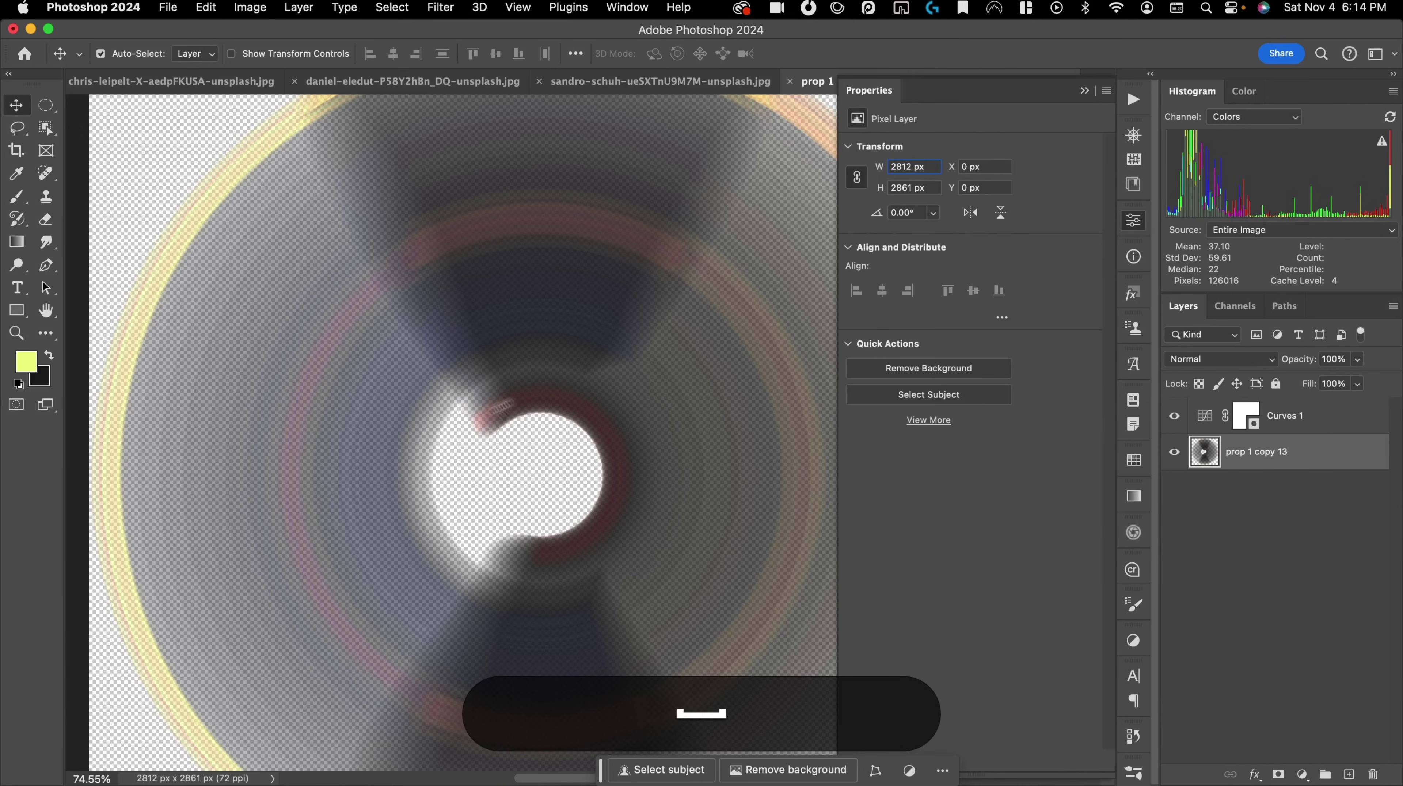
pyautogui.moveTo(464, 466)
pyautogui.mouseDown()
pyautogui.moveTo(530, 422)
pyautogui.moveTo(498, 437)
pyautogui.mouseUp()
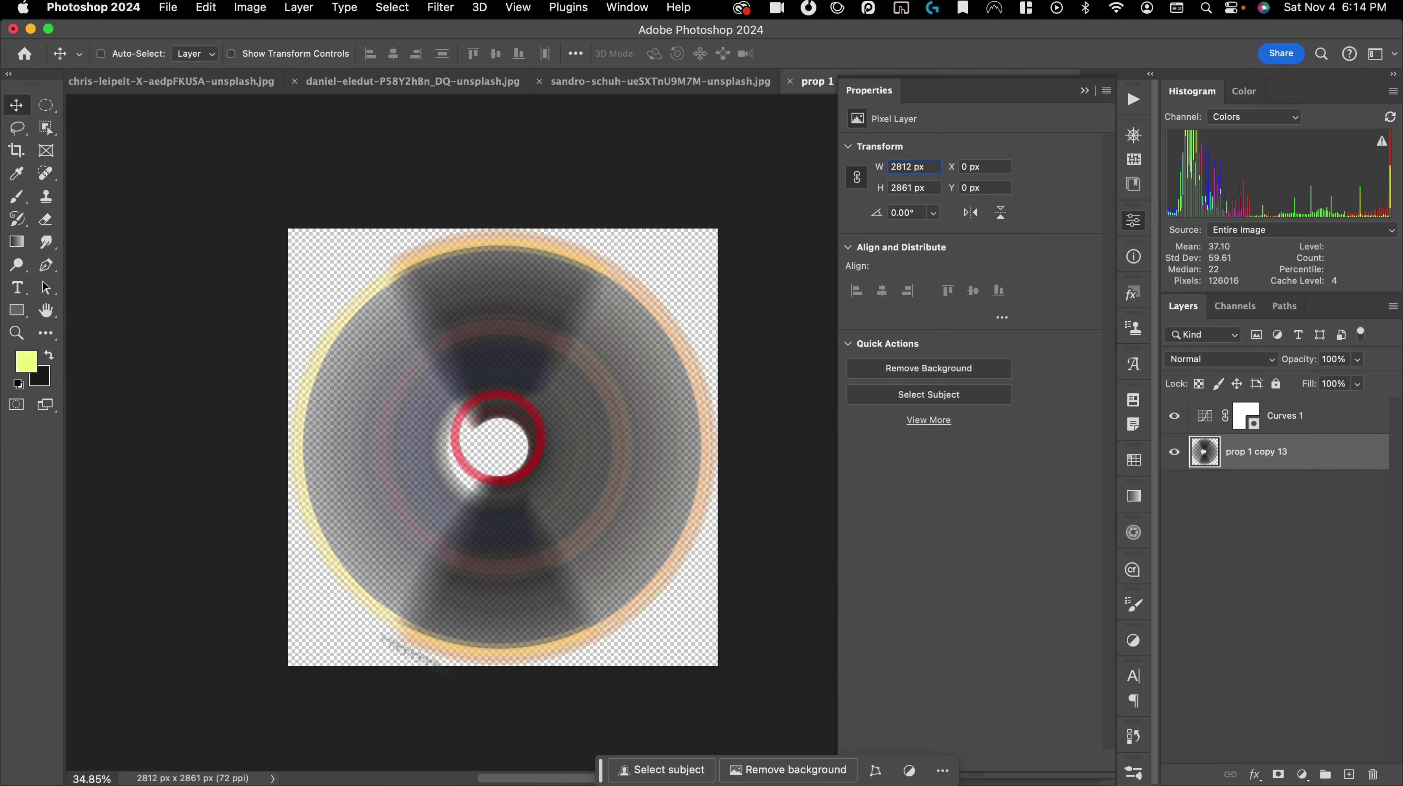
# - Bring up the Filter > Blur > Radial Blur command
pyautogui.click(392, 8)
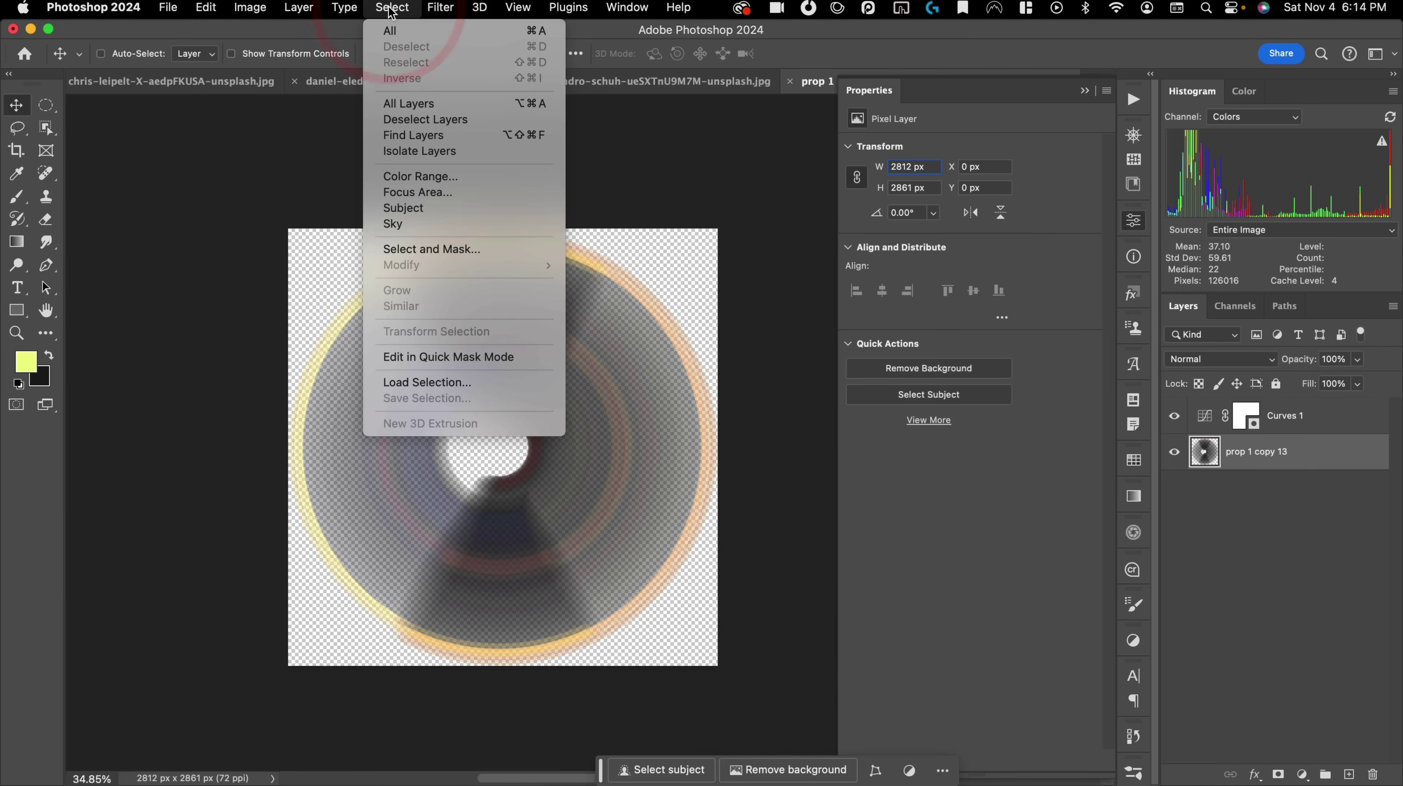
pyautogui.moveTo(441, 7)
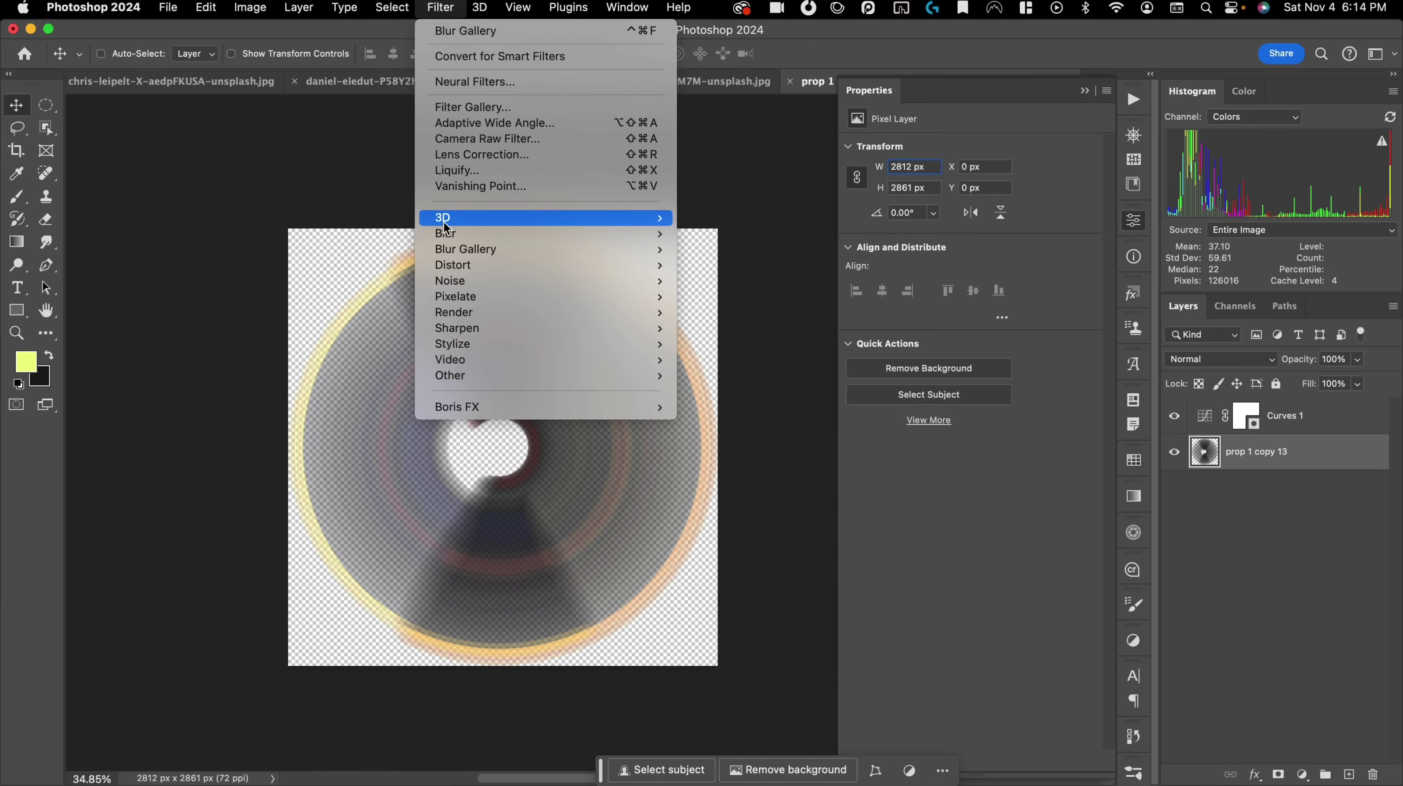
pyautogui.moveTo(443, 233)
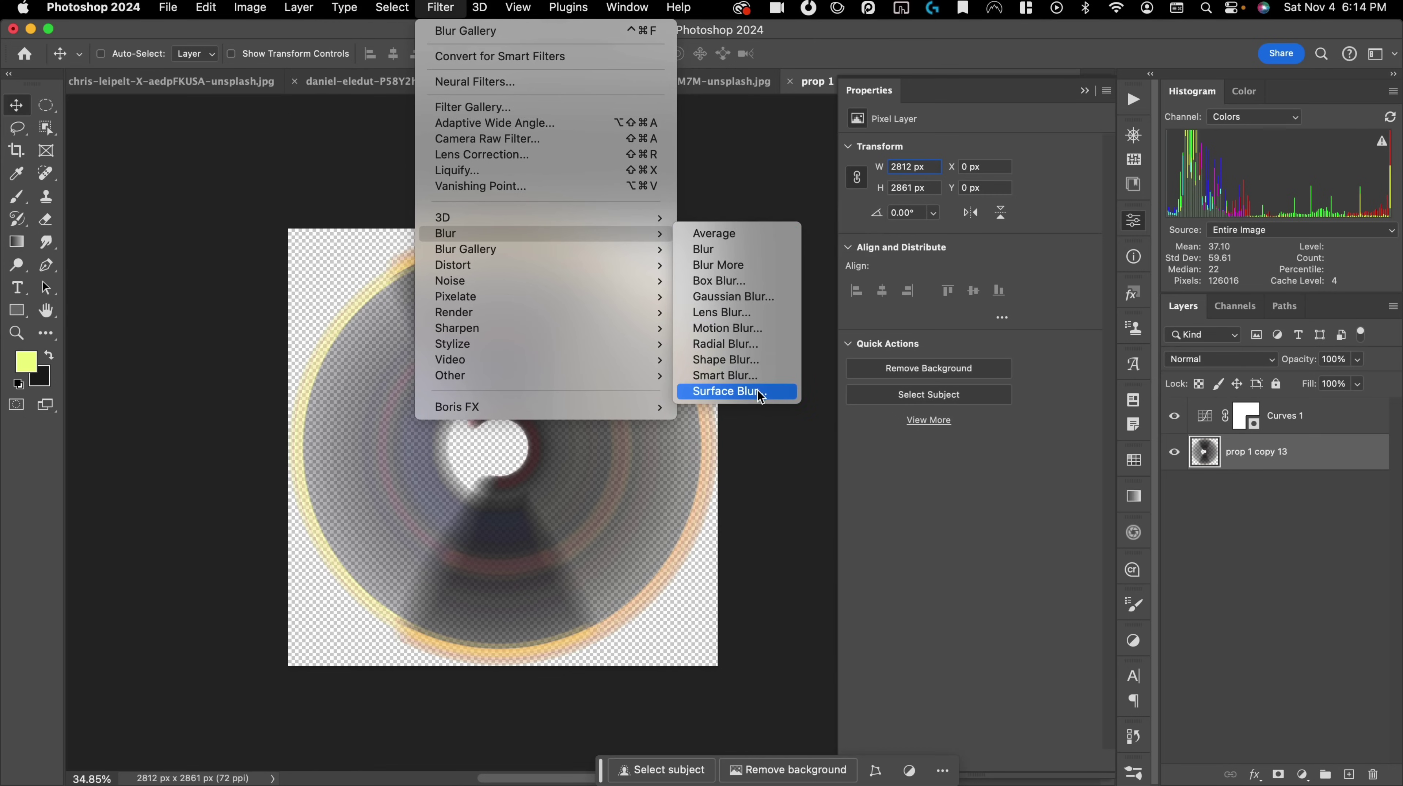
# - Apply a Spin radial blur of amount 15 to the merged disc and zoom in to inspect
pyautogui.click(752, 344)
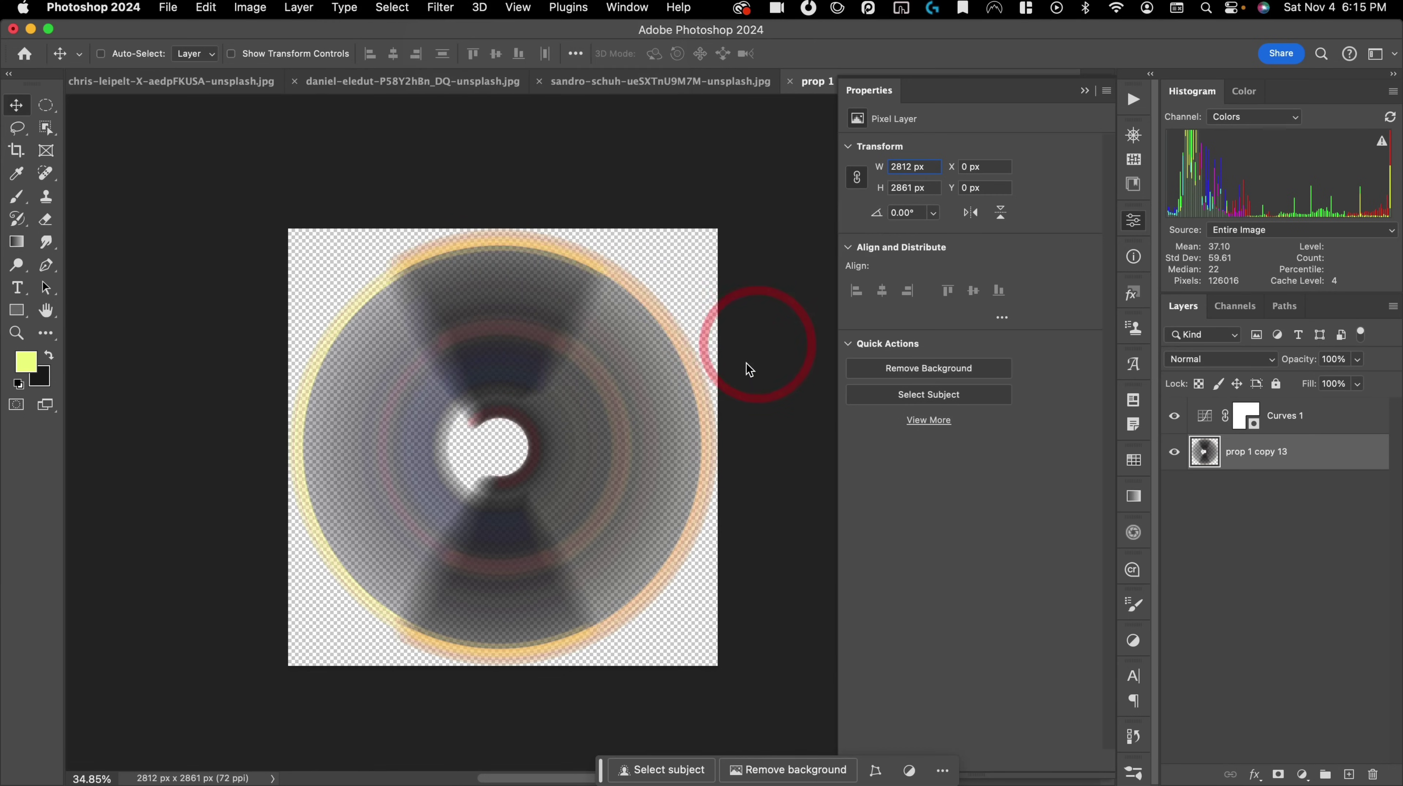
pyautogui.moveTo(1079, 338); pyautogui.dragTo(710, 249)
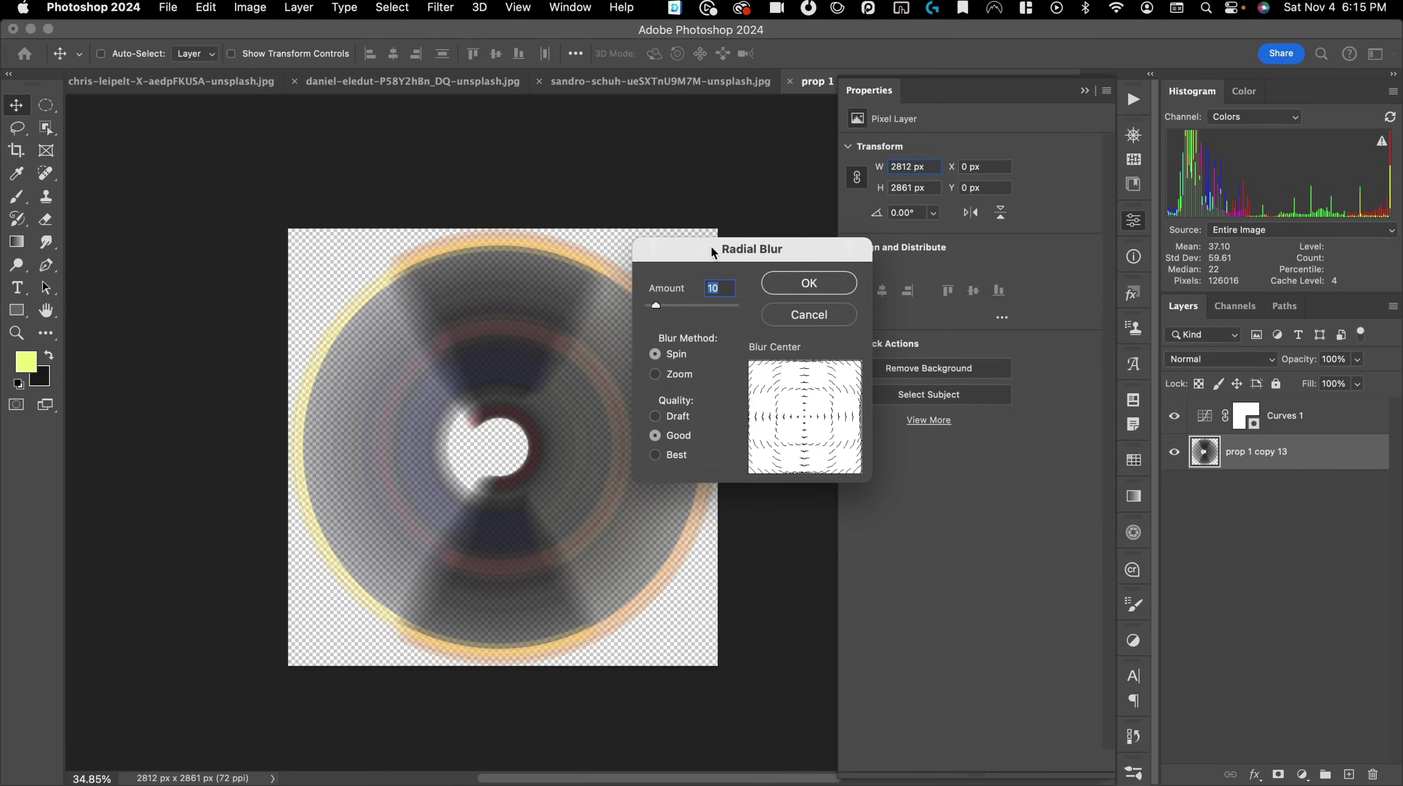
pyautogui.click(672, 375)
pyautogui.click(675, 354)
pyautogui.press('super+space')
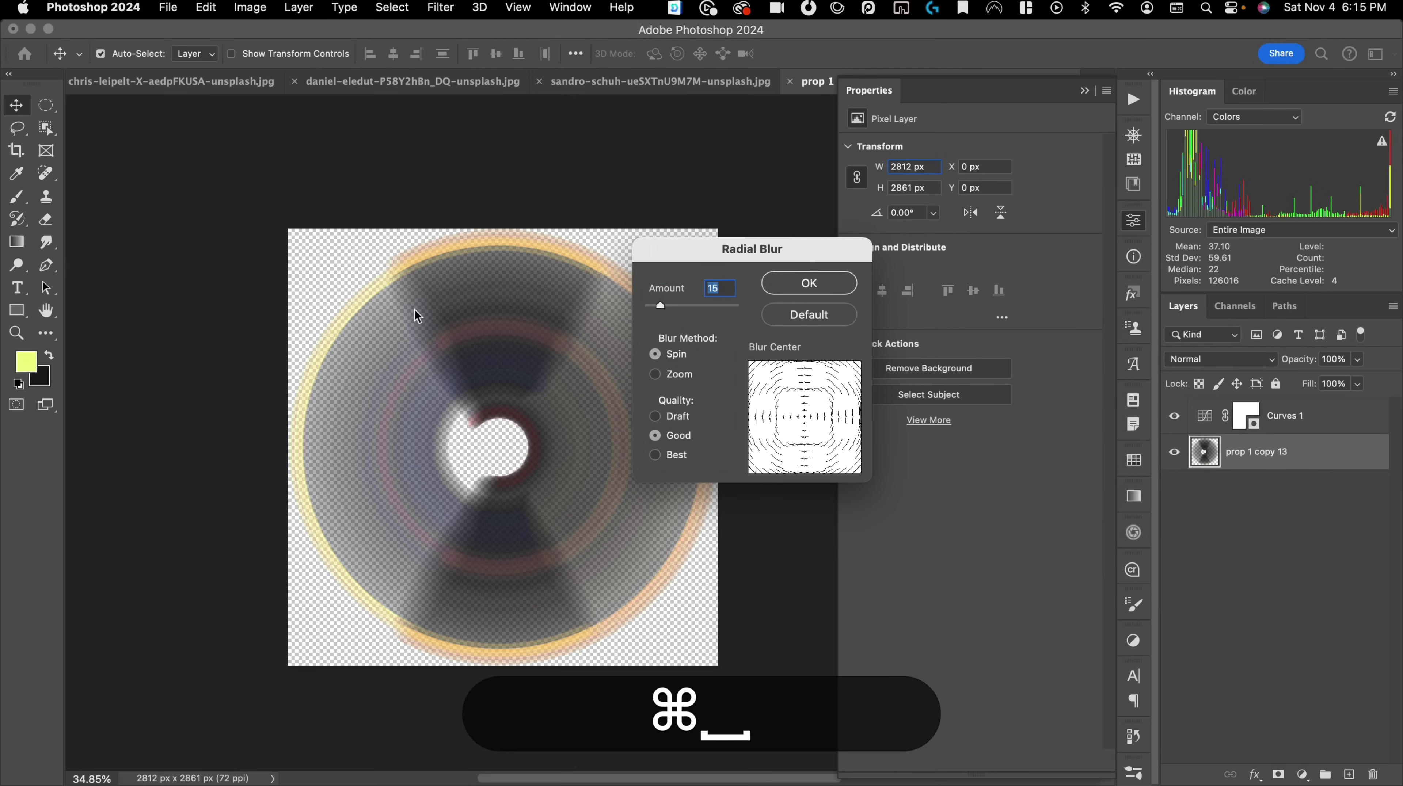
pyautogui.click(816, 282)
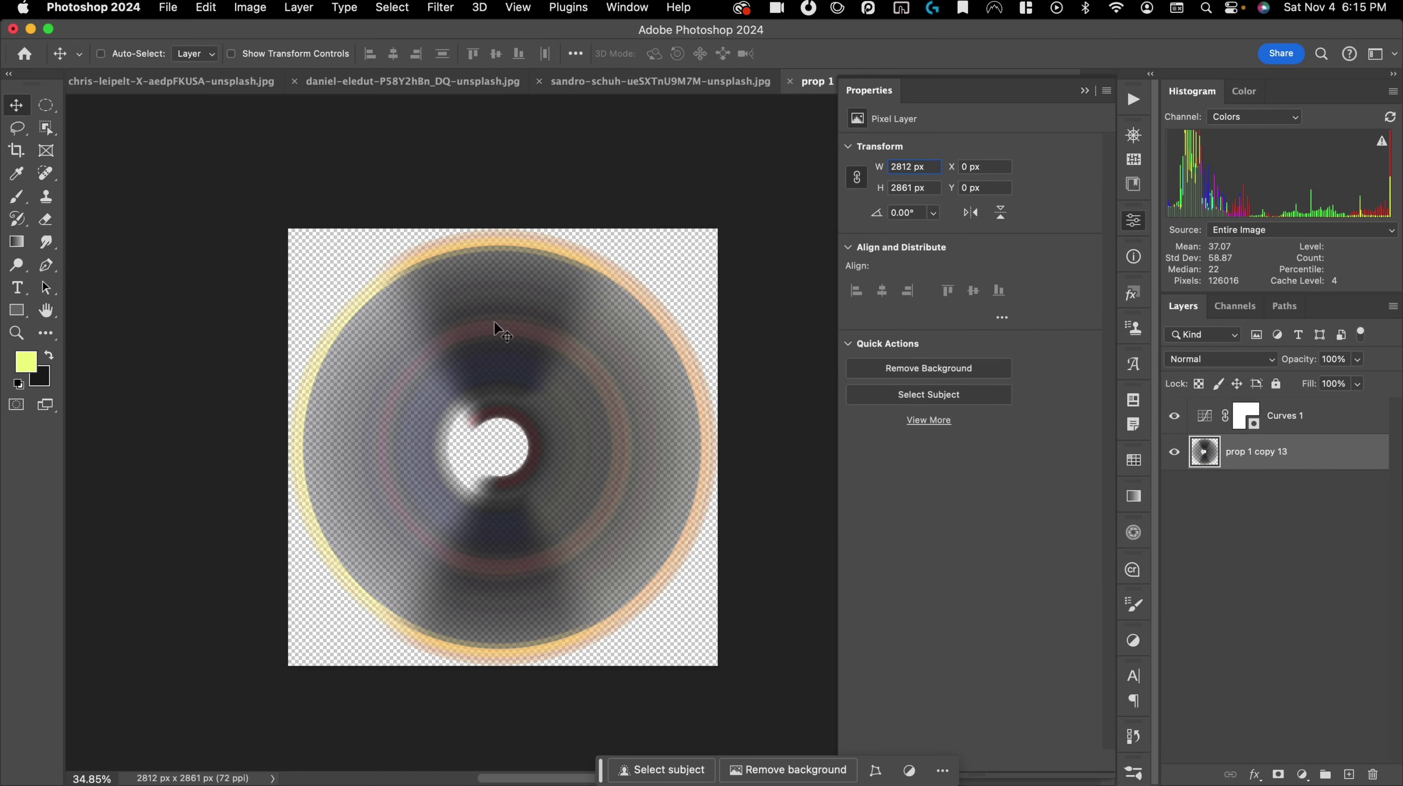
pyautogui.moveTo(437, 388); pyautogui.dragTo(553, 322)
# - Close the propeller document with Save and zoom out to view the whole yellow plane
pyautogui.press('super+e')
pyautogui.press('super+w')
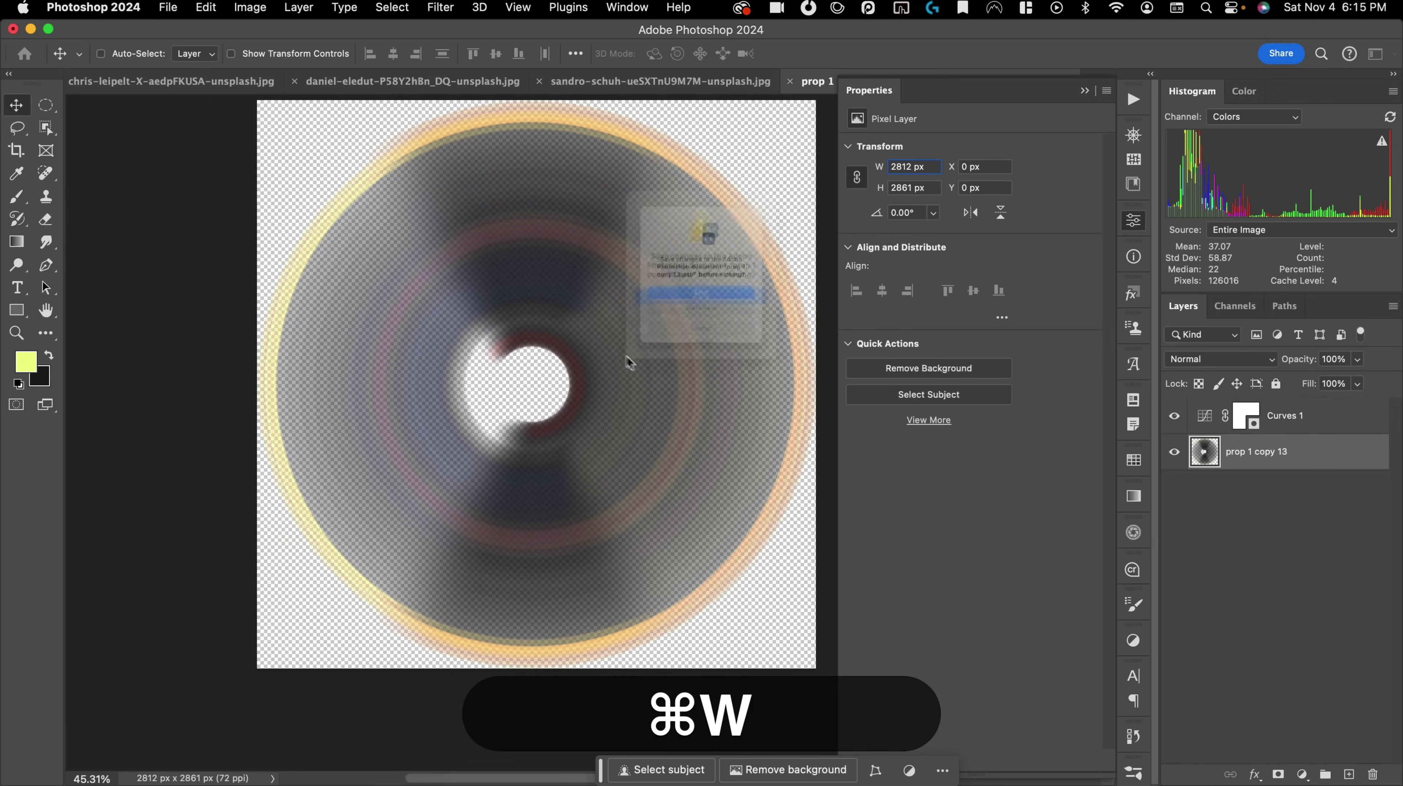
pyautogui.click(745, 306)
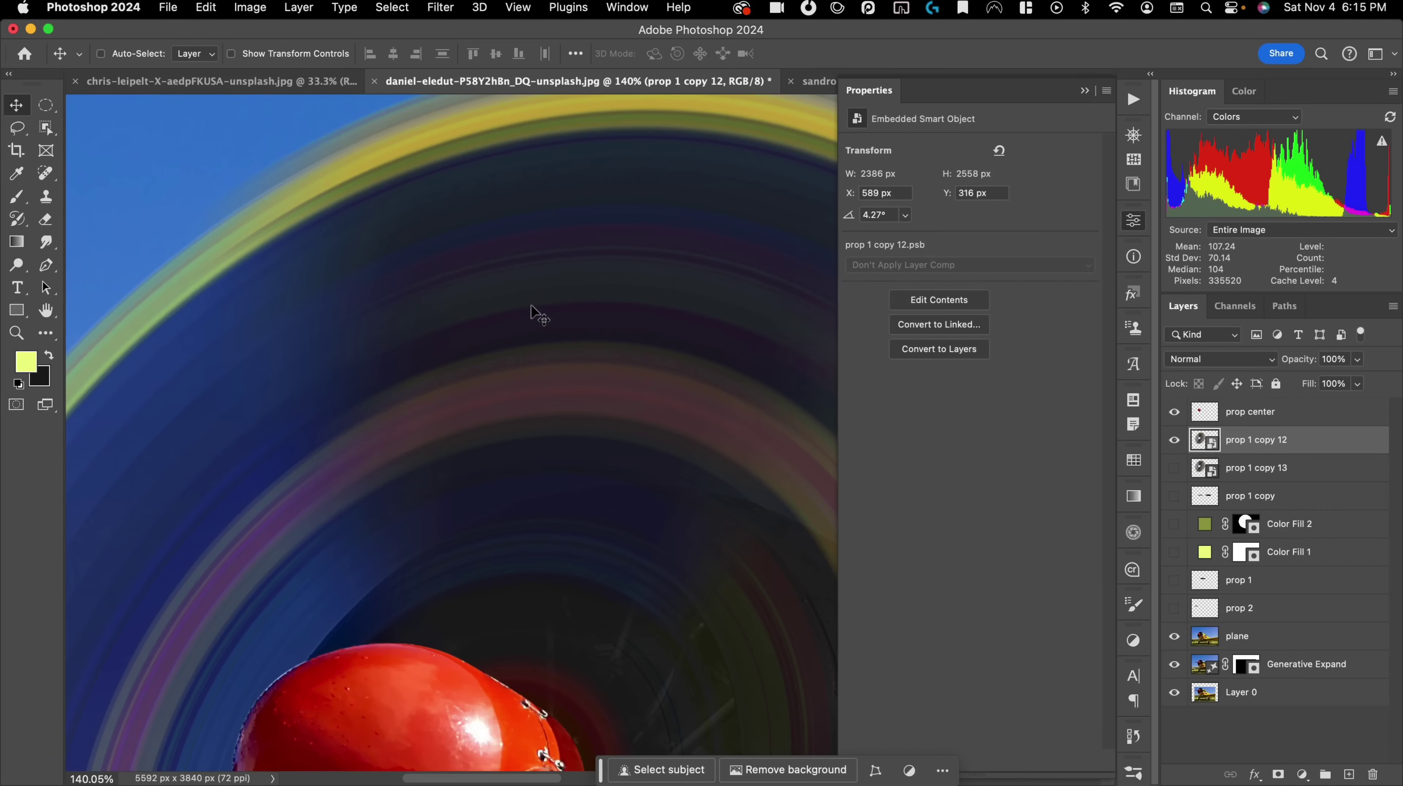
pyautogui.moveTo(354, 411); pyautogui.dragTo(285, 498)
pyautogui.moveTo(377, 373); pyautogui.dragTo(495, 415)
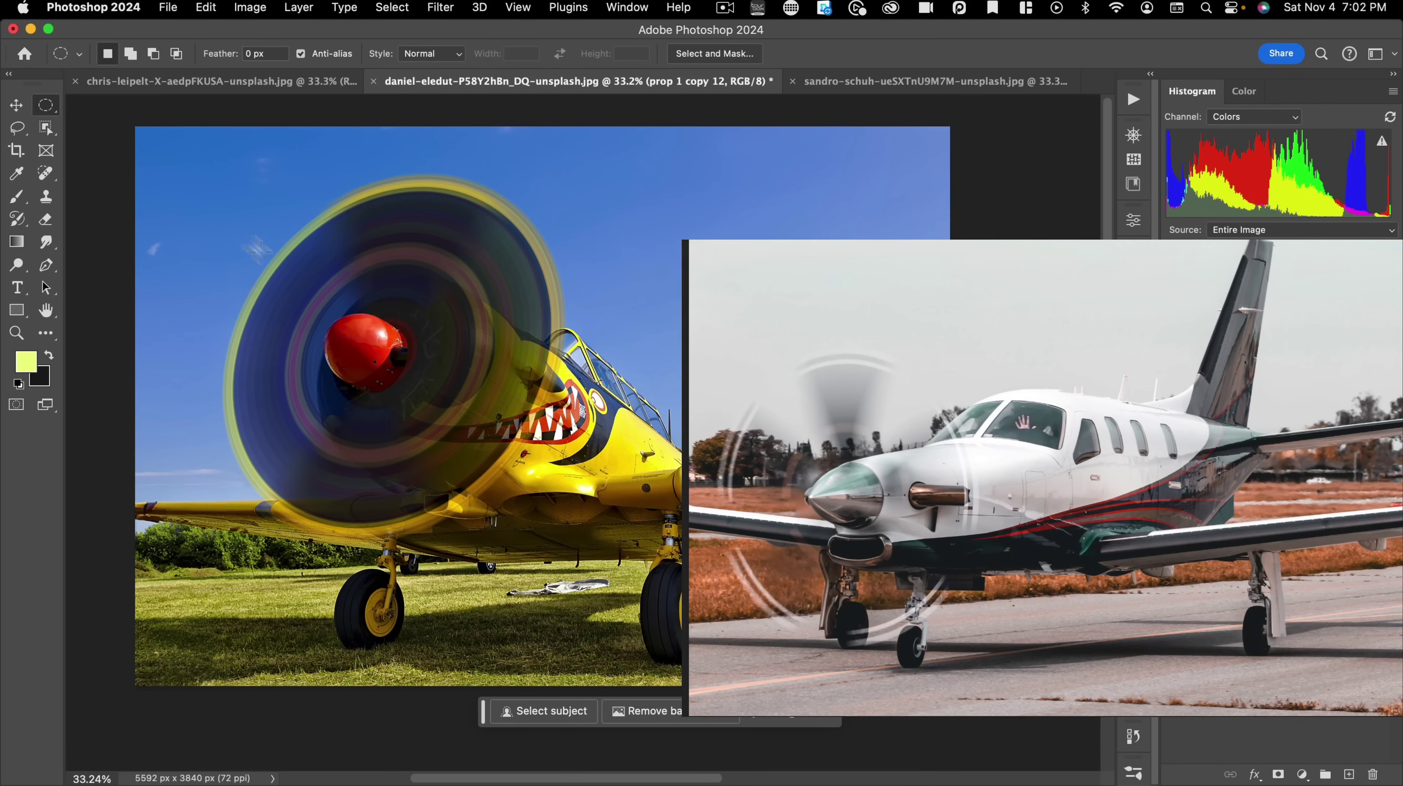
# - Draw a polygonal lasso wedge on the left of the propeller disc, anchored at the red nose
pyautogui.press('l')
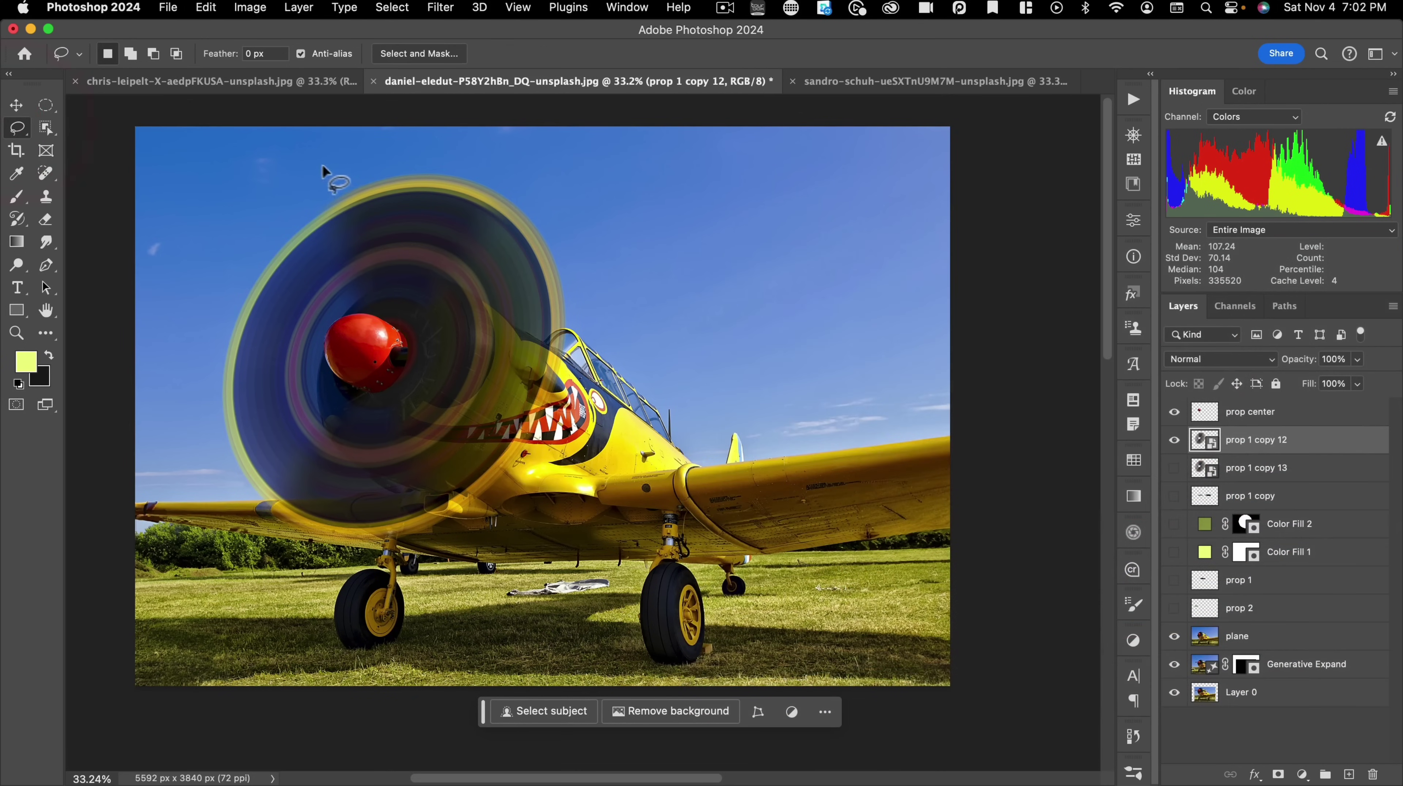
pyautogui.press('alt')
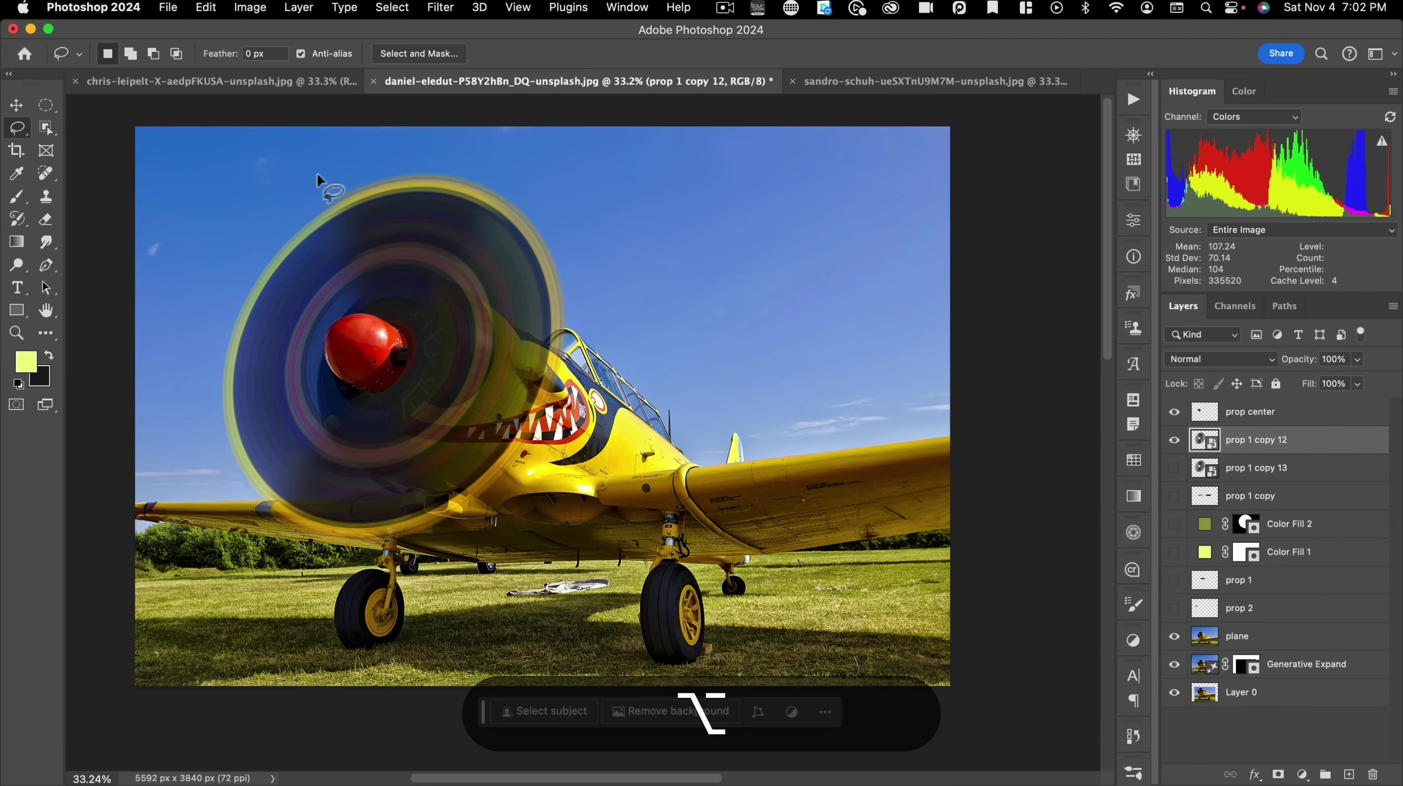
pyautogui.keyDown('alt'); pyautogui.click(1205, 443); pyautogui.keyUp('alt')
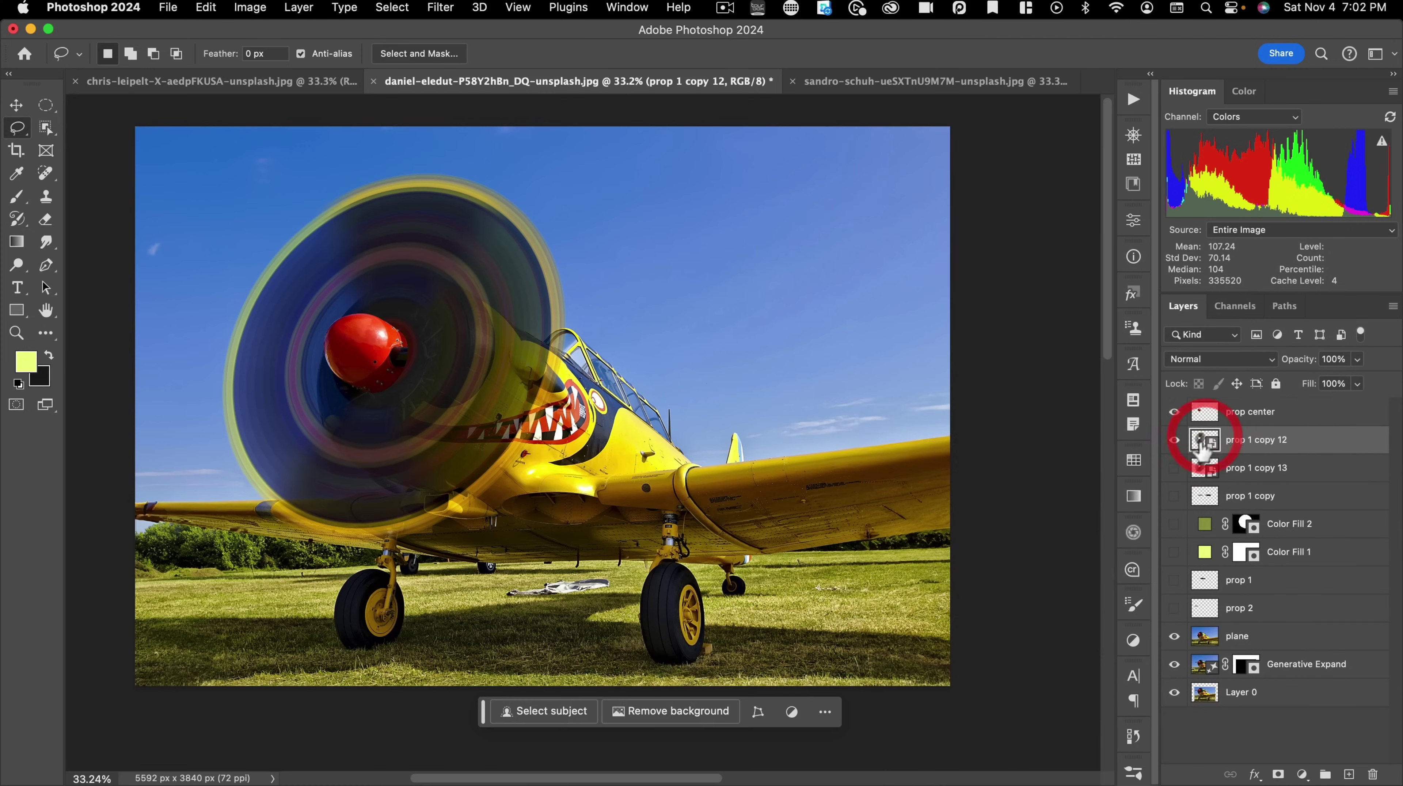
pyautogui.press('alt')
pyautogui.moveTo(317, 150); pyautogui.dragTo(323, 172)
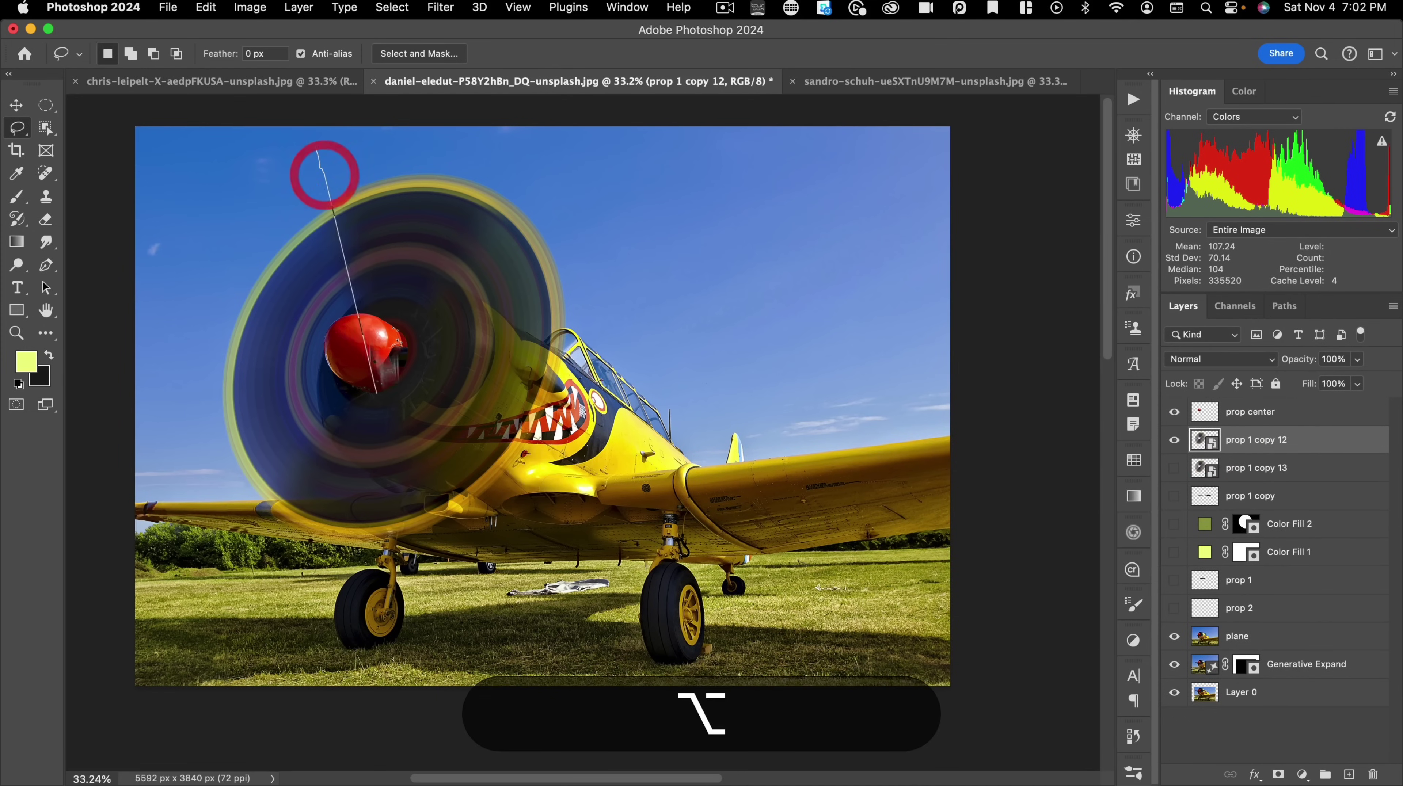
pyautogui.click(371, 350)
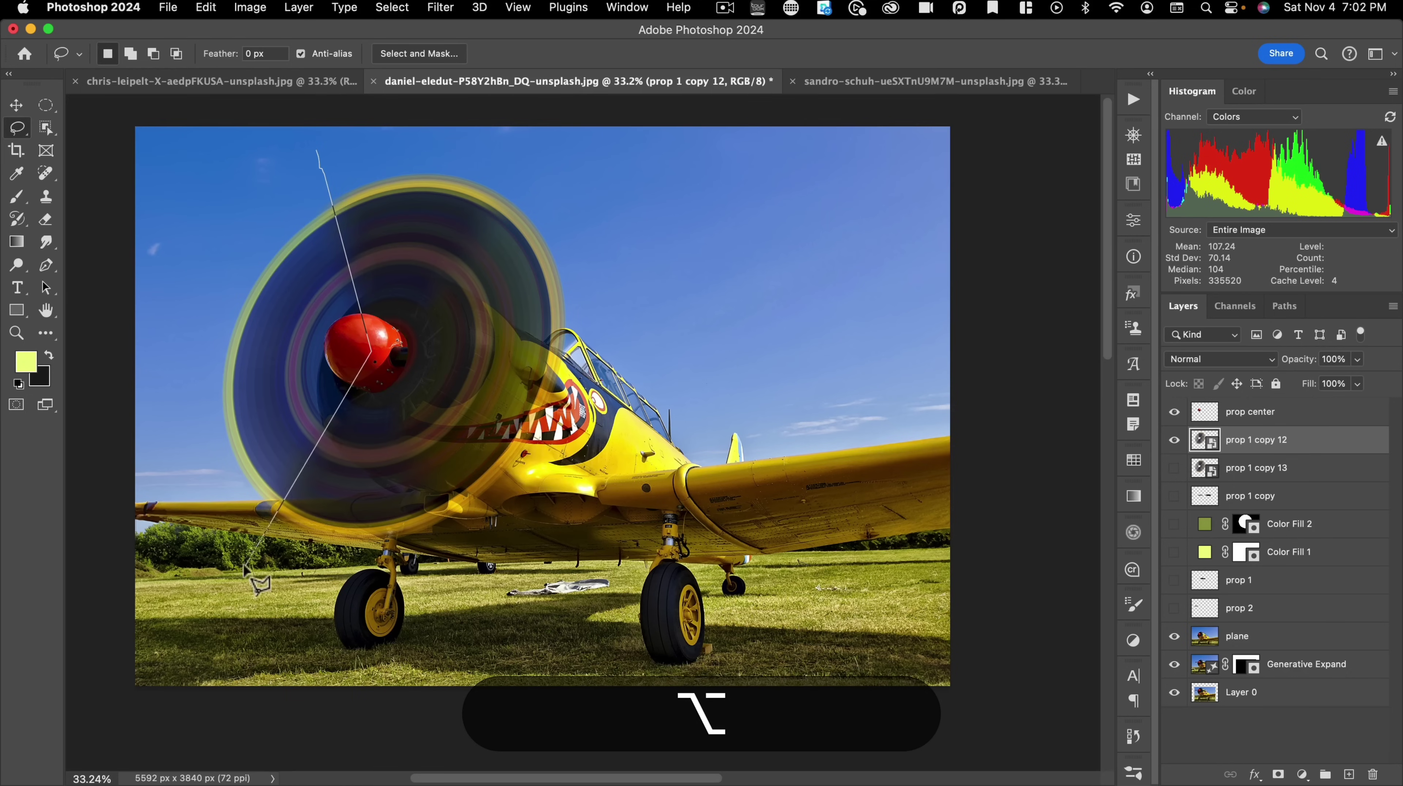
pyautogui.click(172, 351)
pyautogui.click(209, 212)
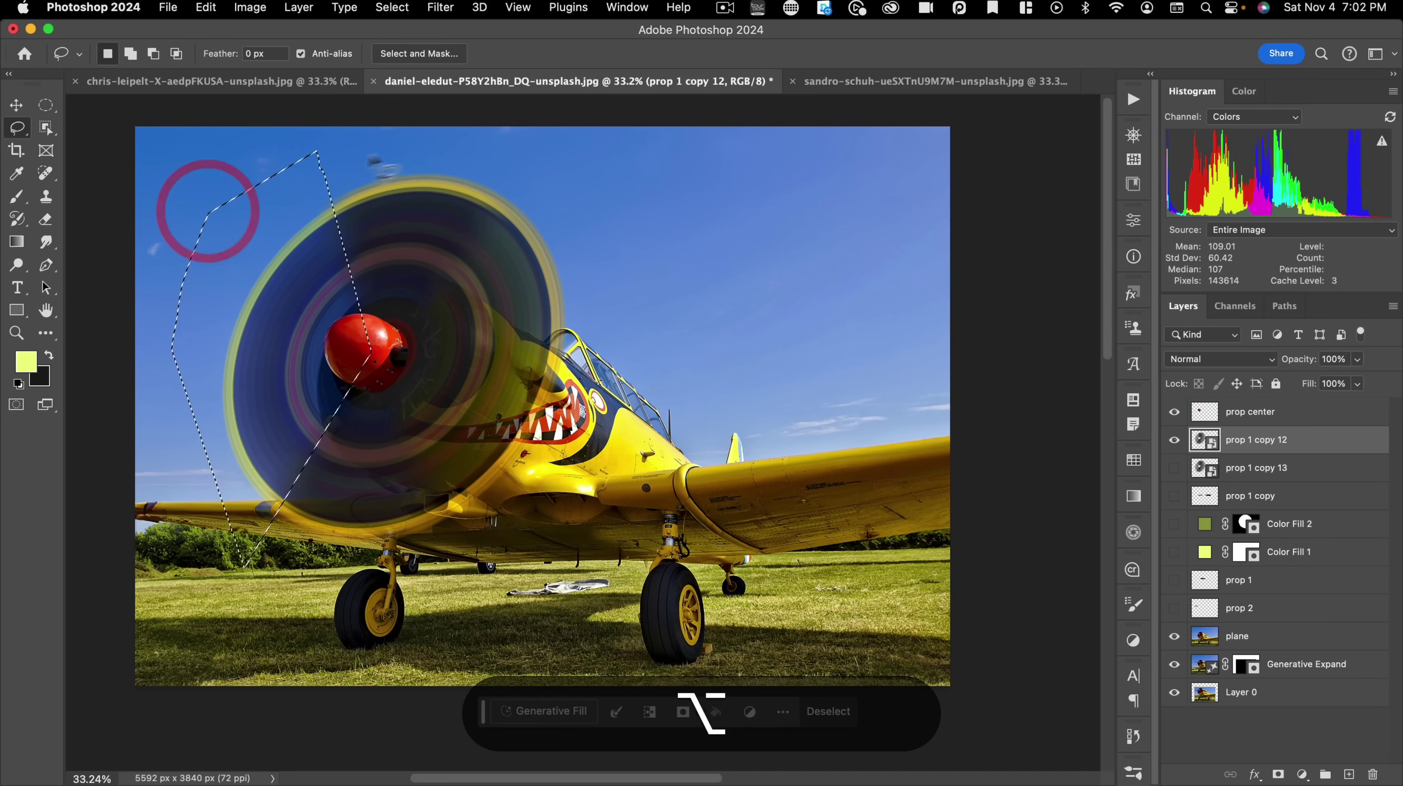
# - Add a second wedge on the right side meeting at the nose
pyautogui.press('shift')
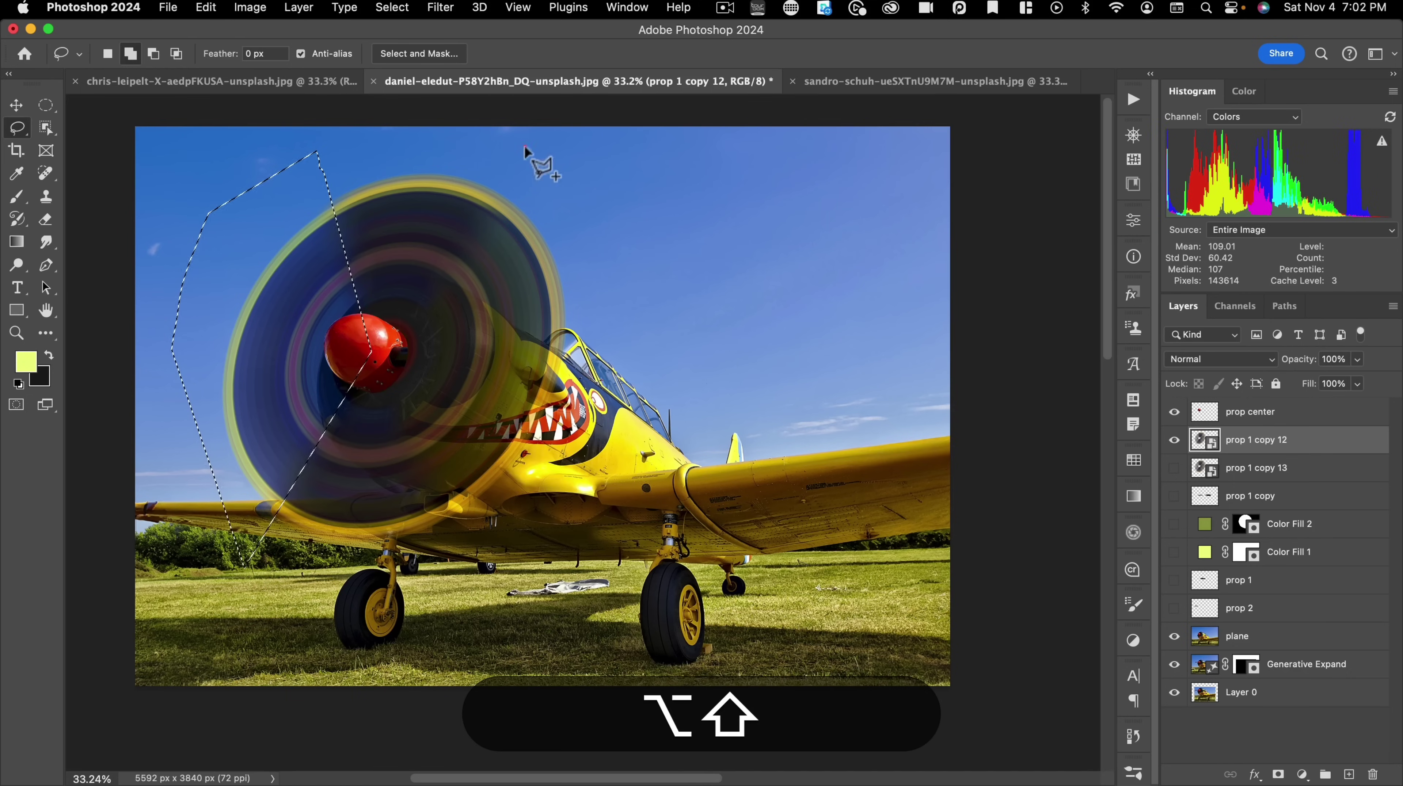
pyautogui.keyDown('alt'); pyautogui.keyDown('shift'); pyautogui.click(526, 145); pyautogui.keyUp('shift'); pyautogui.keyUp('alt')
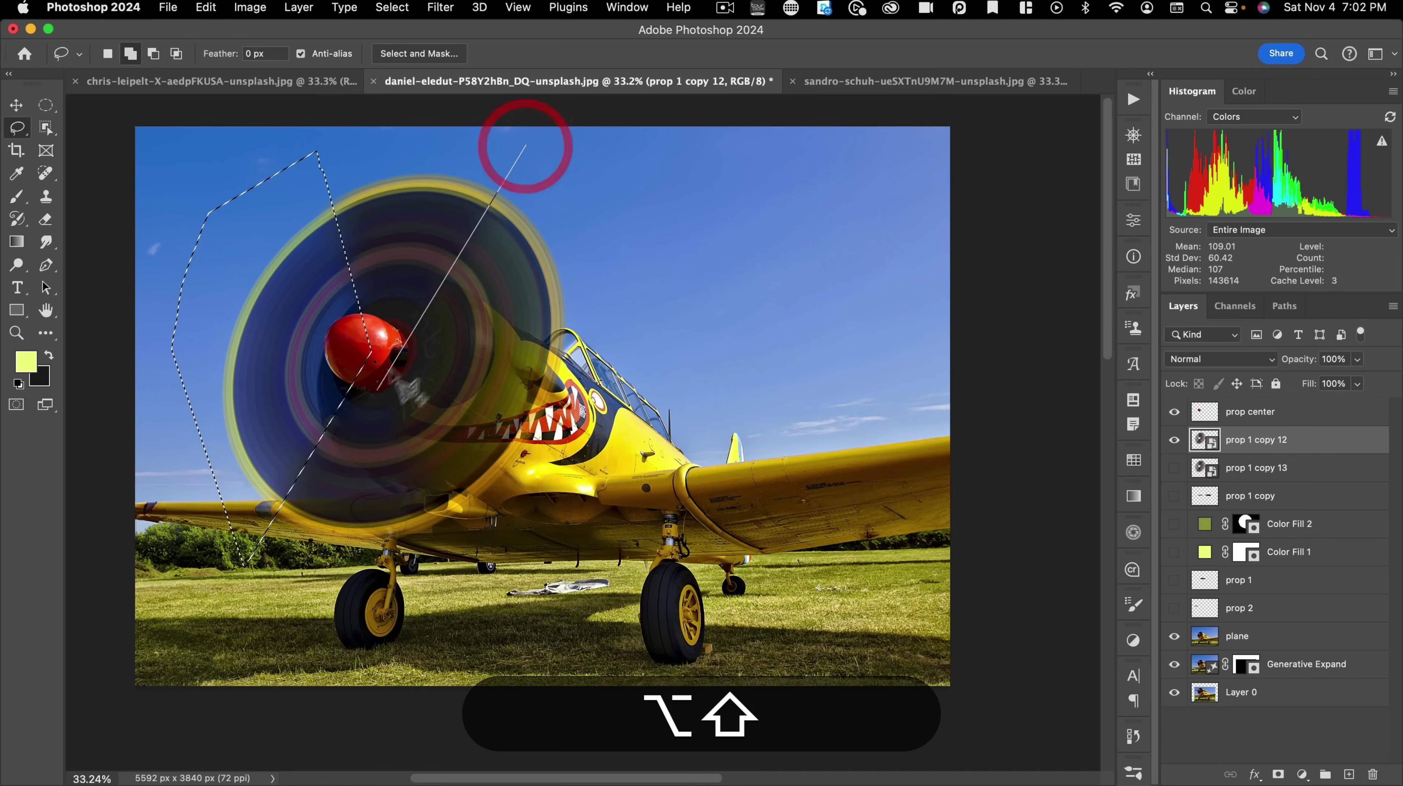
pyautogui.click(391, 349)
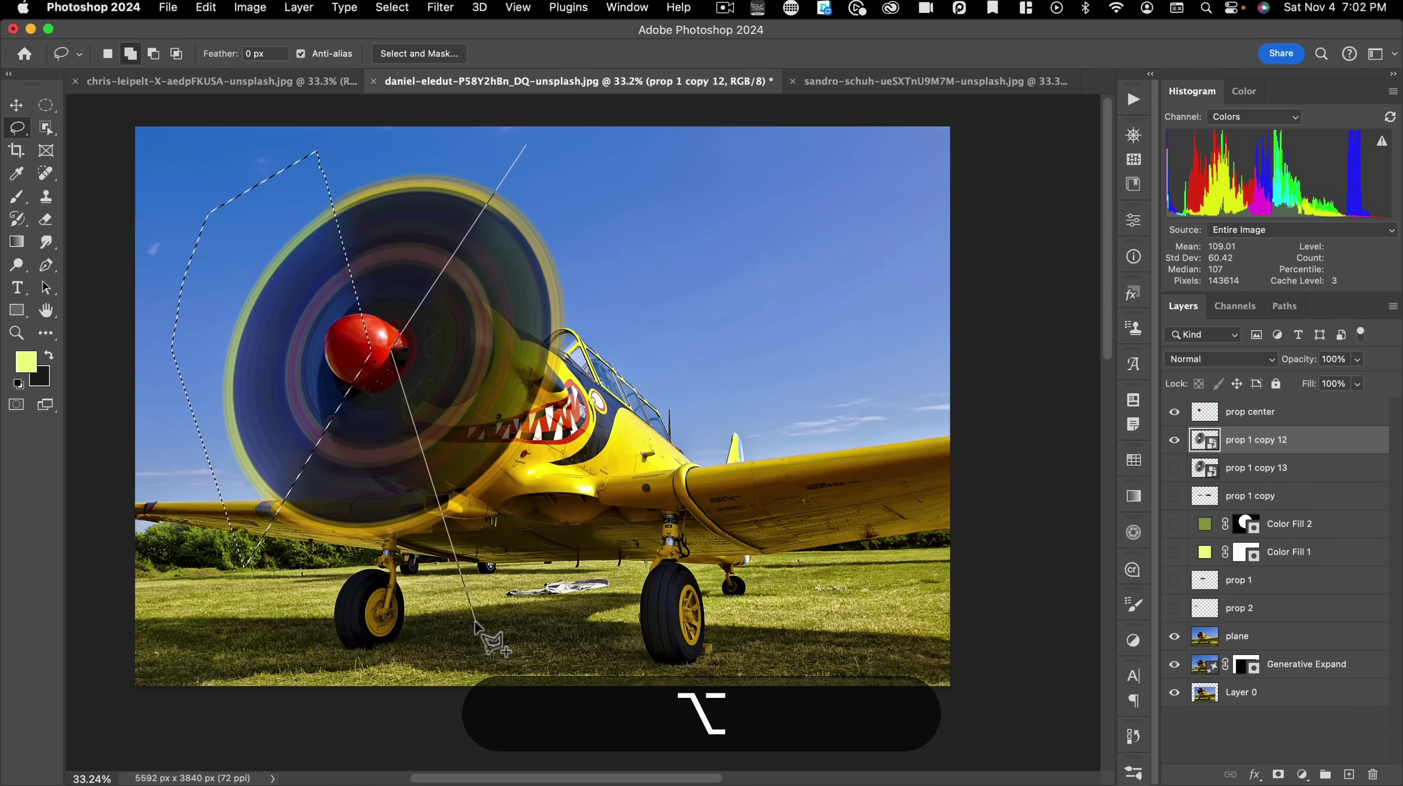
pyautogui.moveTo(483, 633); pyautogui.dragTo(526, 56)
pyautogui.moveTo(612, 535); pyautogui.dragTo(611, 240)
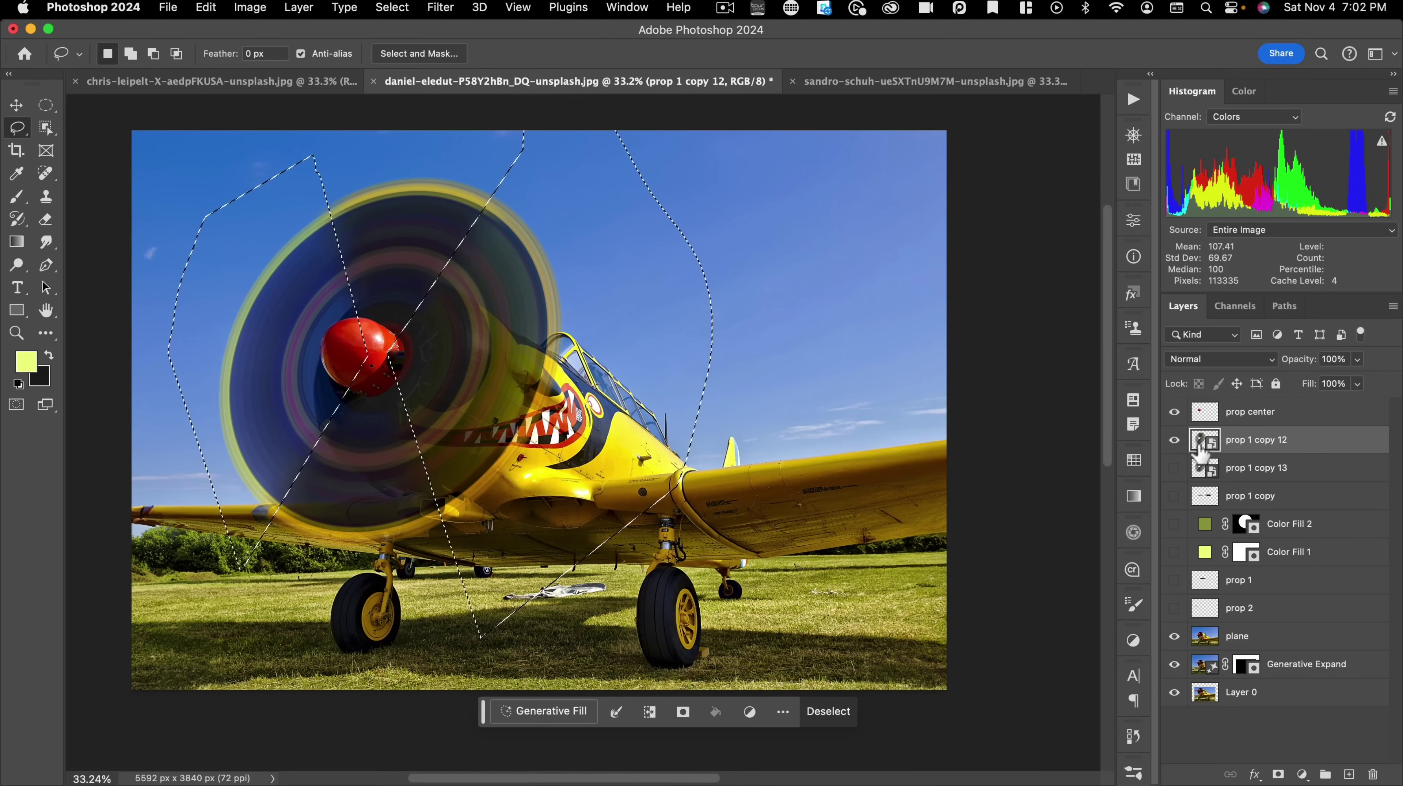
# - Add a layer mask to the blur layer that hides the selected wedges
pyautogui.press('alt')
pyautogui.keyDown('alt'); pyautogui.click(1277, 775); pyautogui.keyUp('alt')
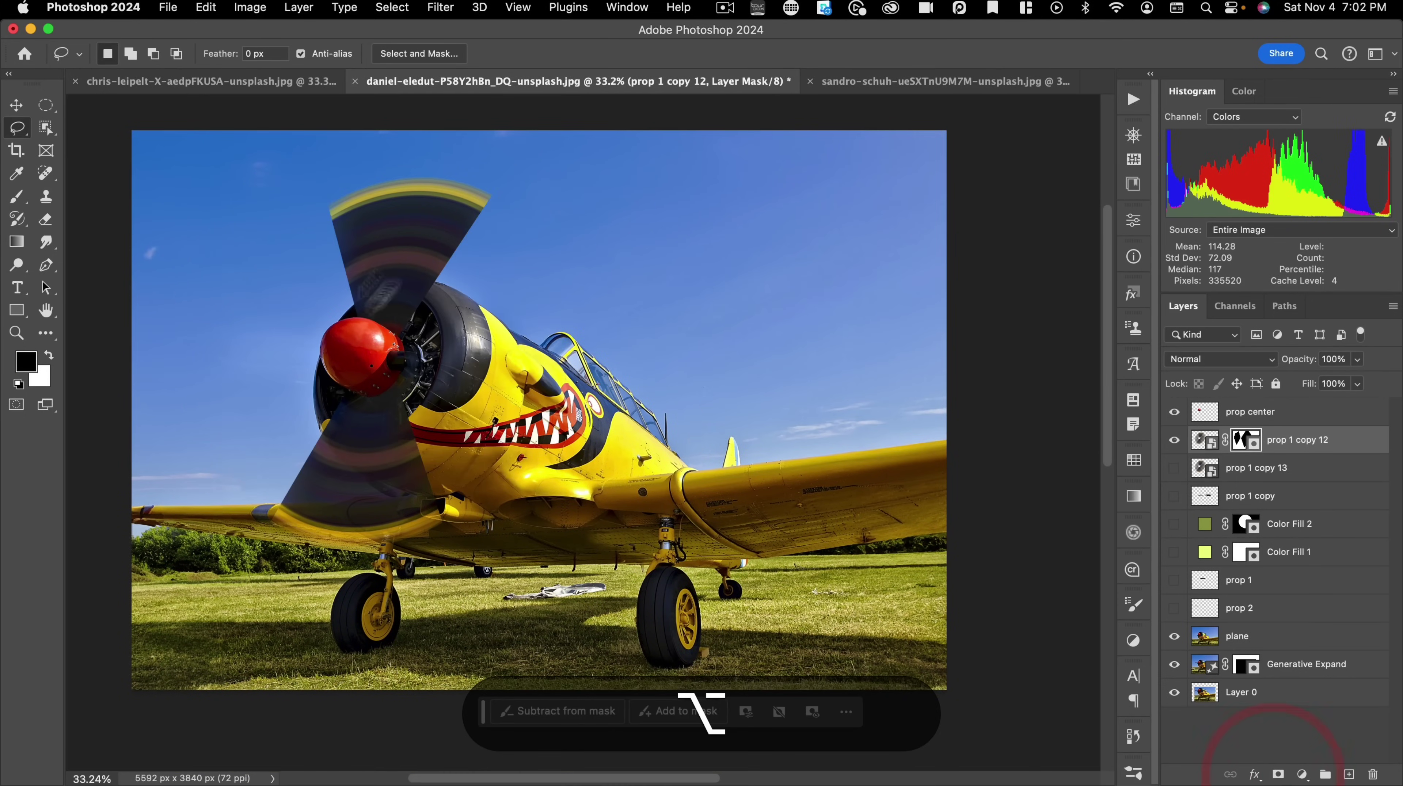
pyautogui.press('v')
pyautogui.moveTo(447, 302); pyautogui.dragTo(453, 269)
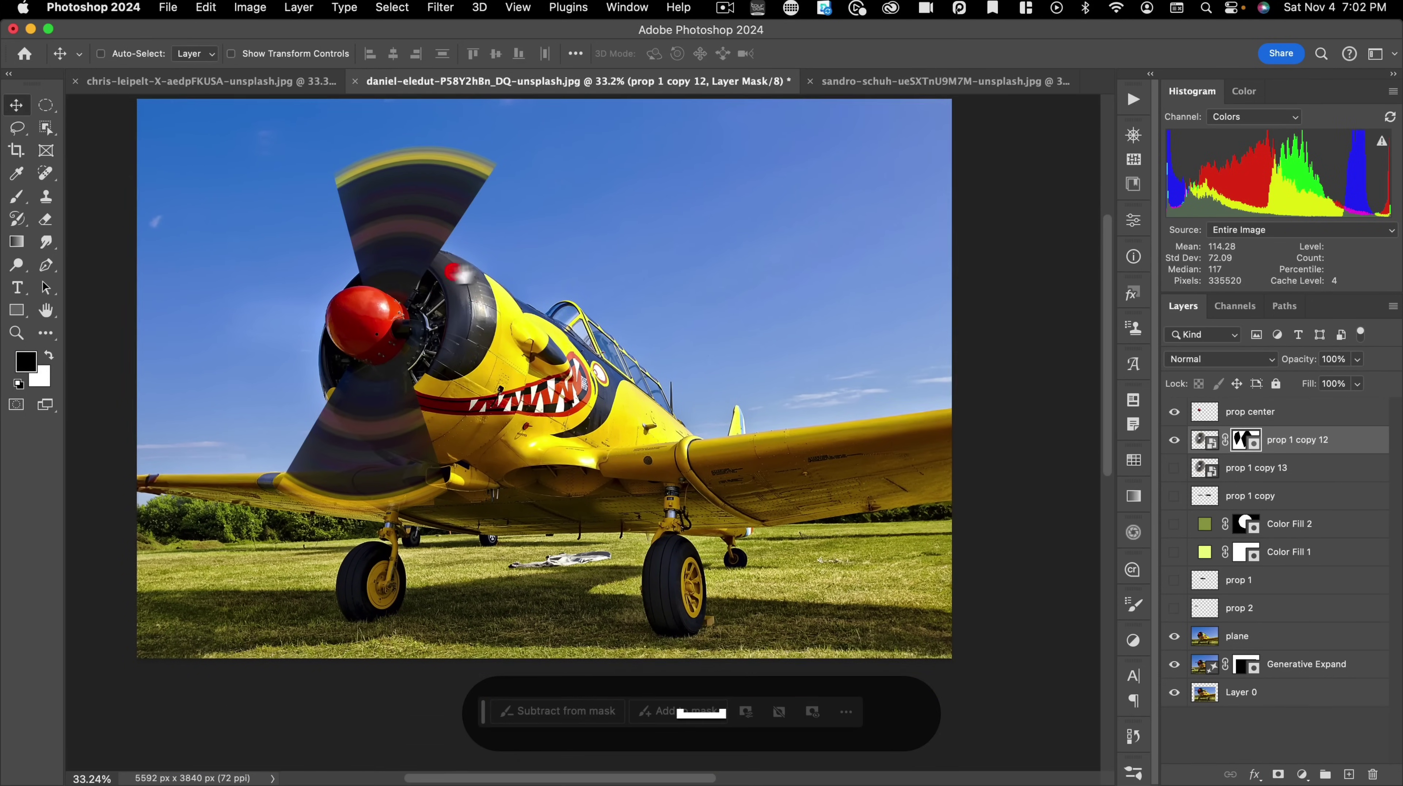
# - Set the mask's Density to 61% and Feather to 141.6 px
pyautogui.doubleClick(1246, 440)
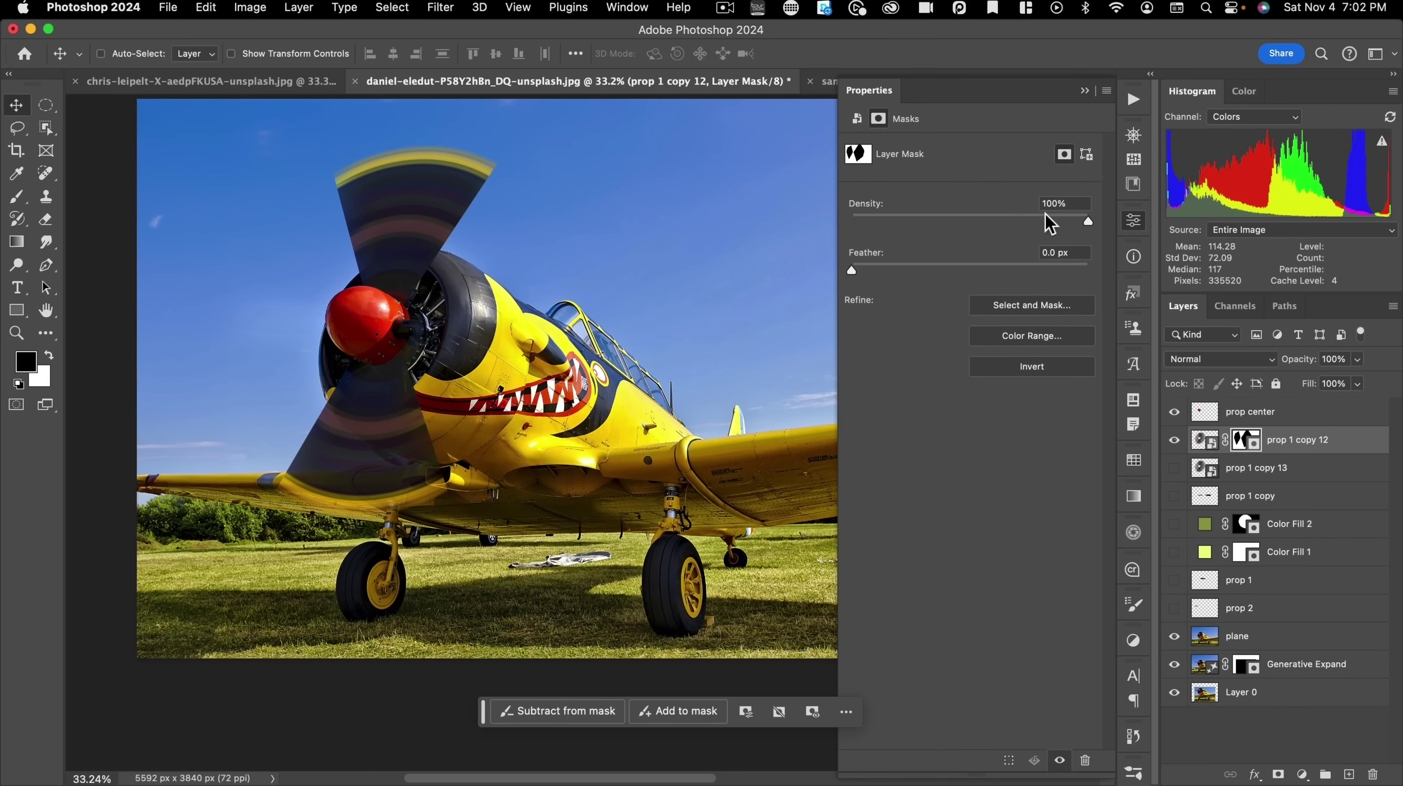
pyautogui.moveTo(967, 220); pyautogui.dragTo(979, 223)
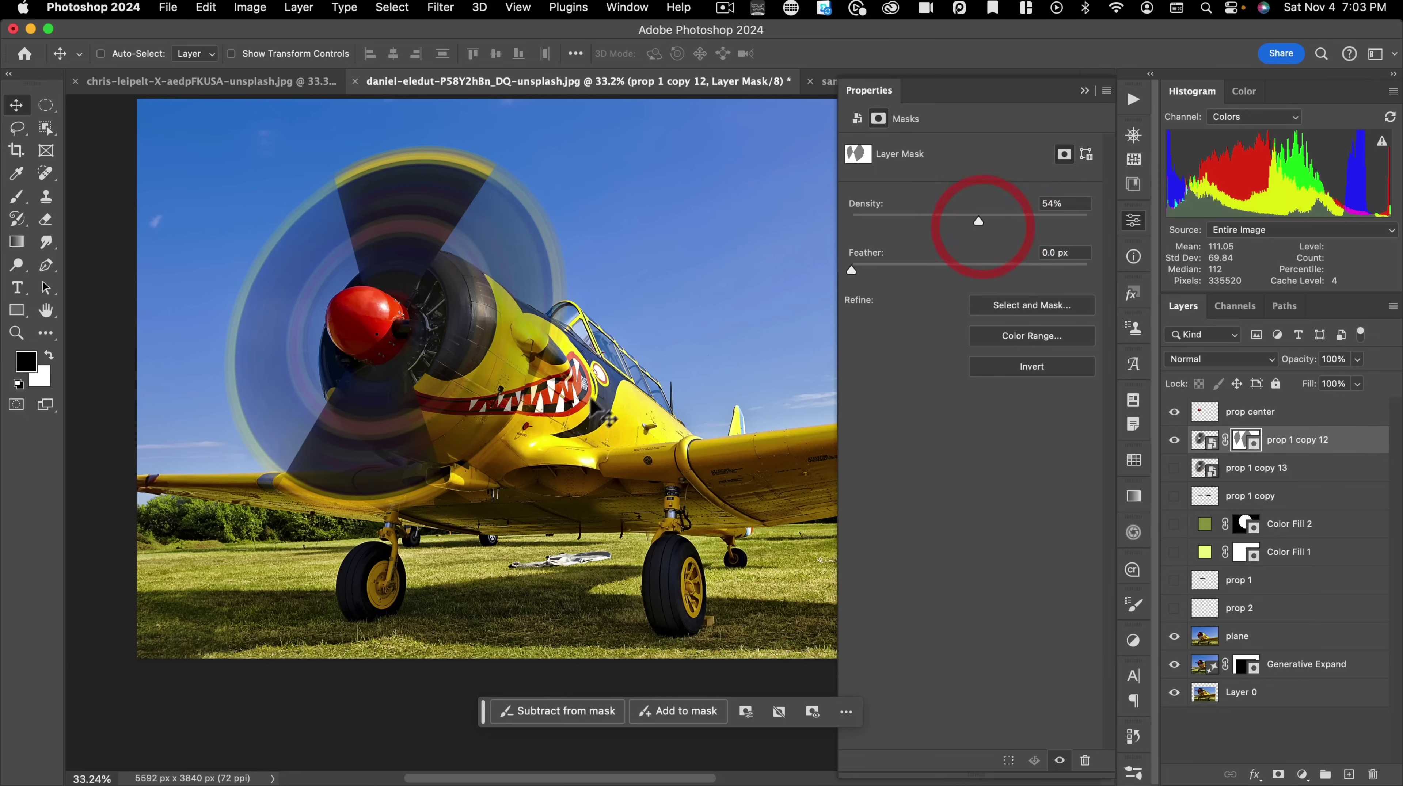
pyautogui.moveTo(889, 271); pyautogui.dragTo(1030, 279)
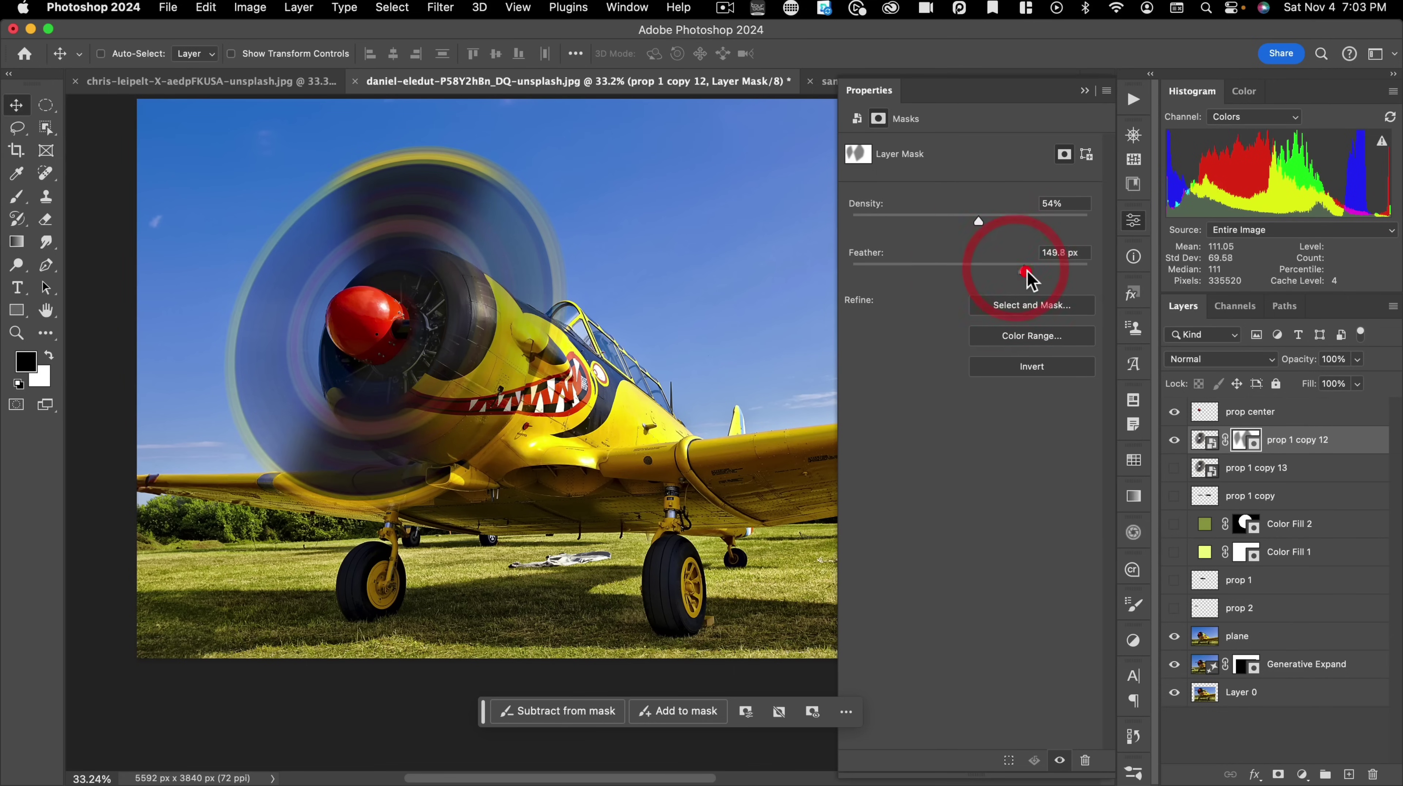
pyautogui.click(1017, 269)
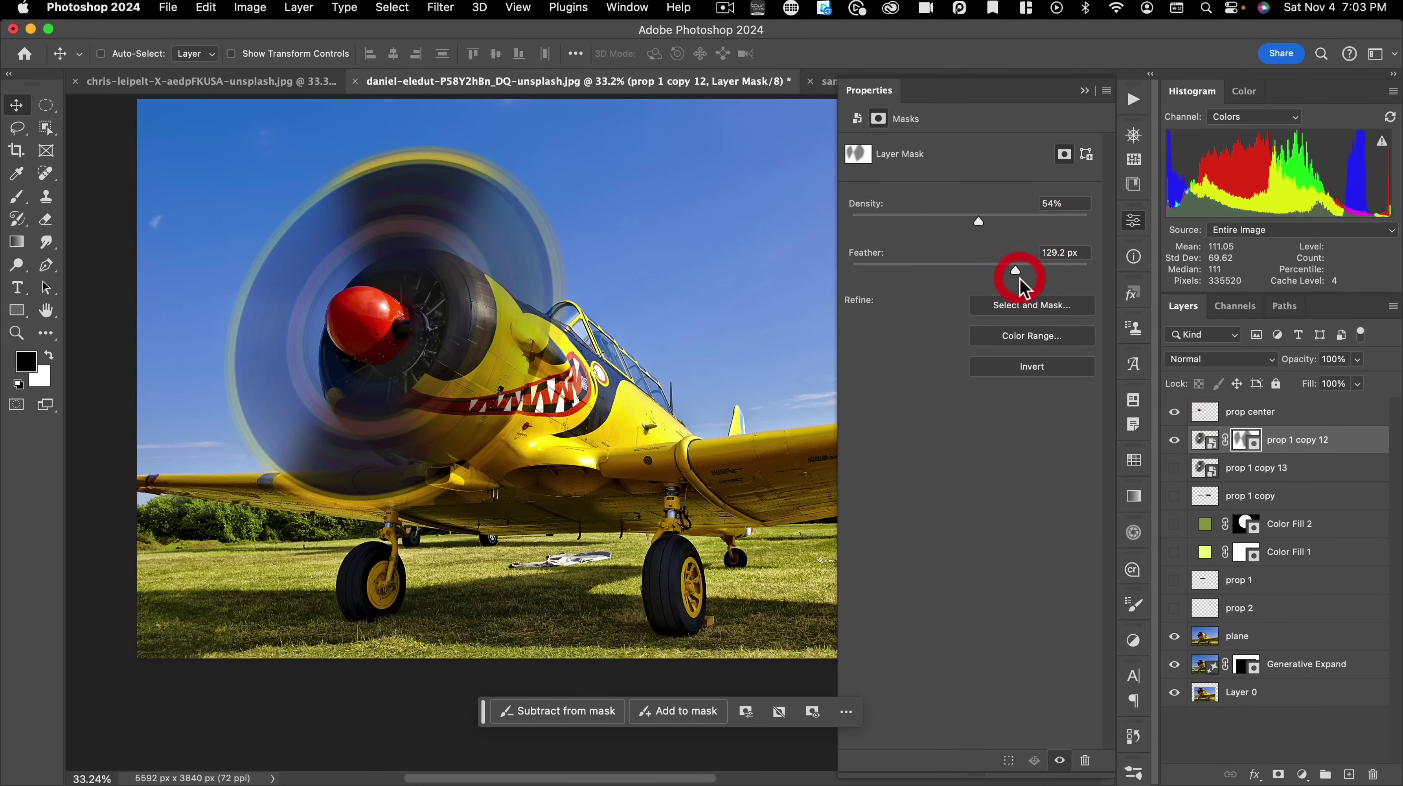
pyautogui.moveTo(1021, 269); pyautogui.dragTo(1010, 267)
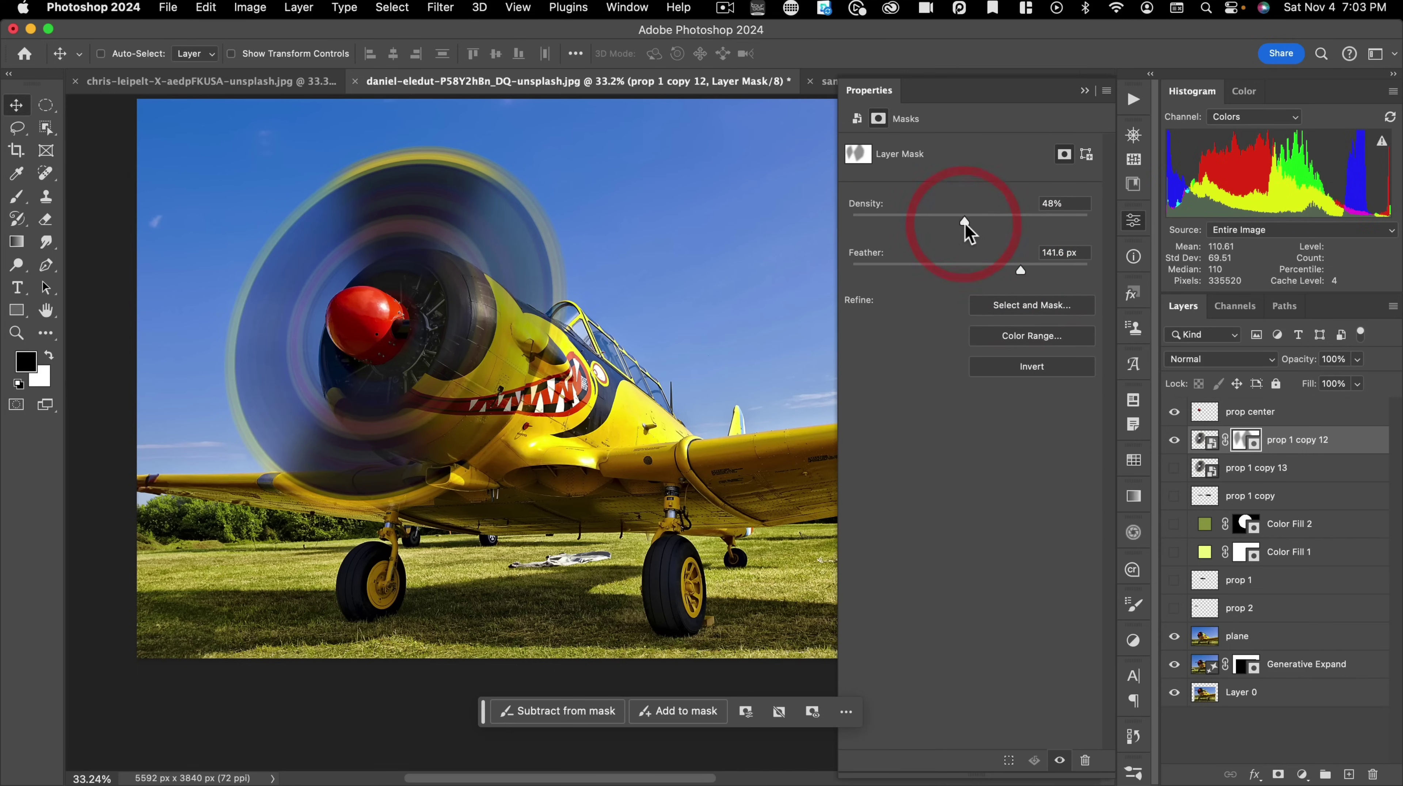
pyautogui.moveTo(964, 225)
pyautogui.mouseDown()
pyautogui.moveTo(993, 226)
pyautogui.moveTo(972, 226)
pyautogui.mouseUp()
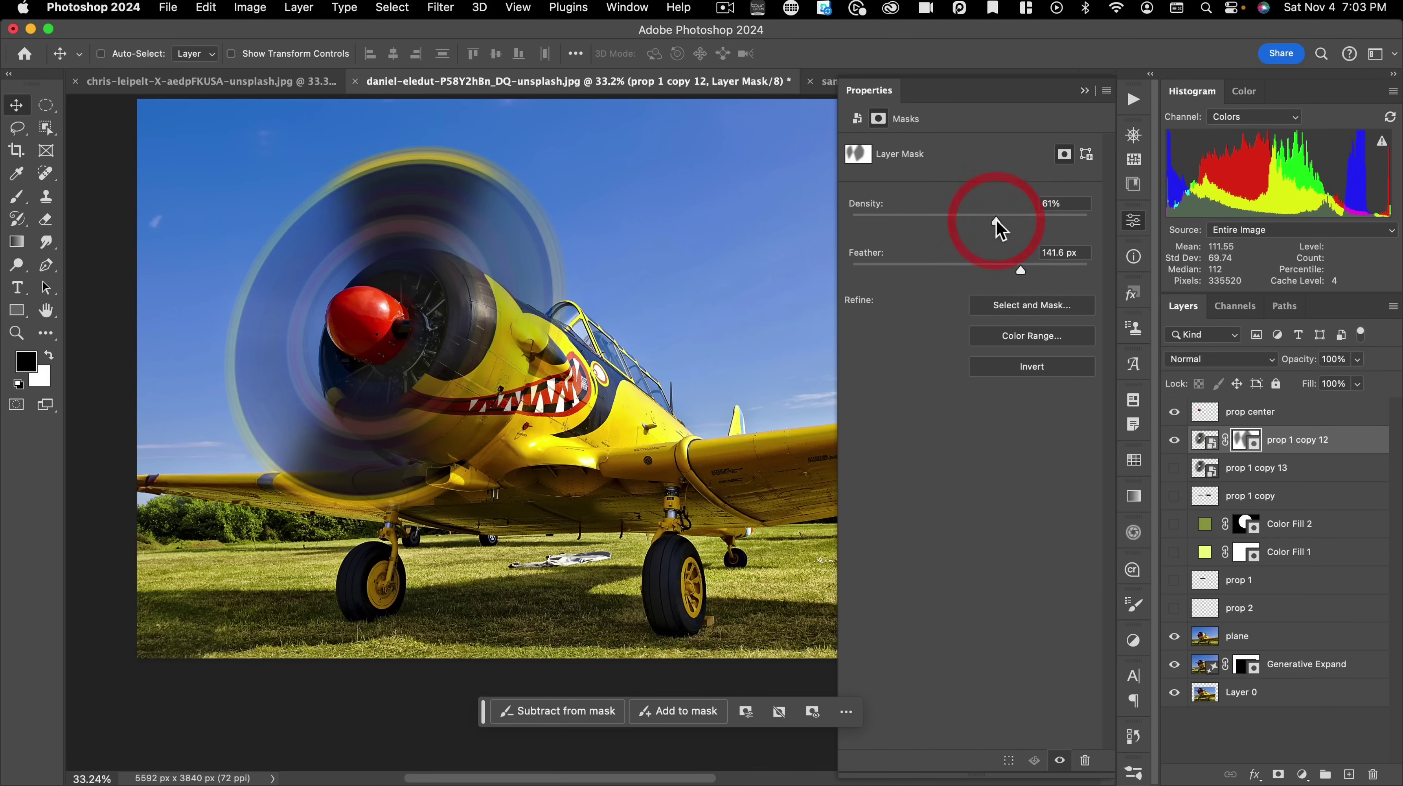
pyautogui.moveTo(995, 222); pyautogui.dragTo(996, 222)
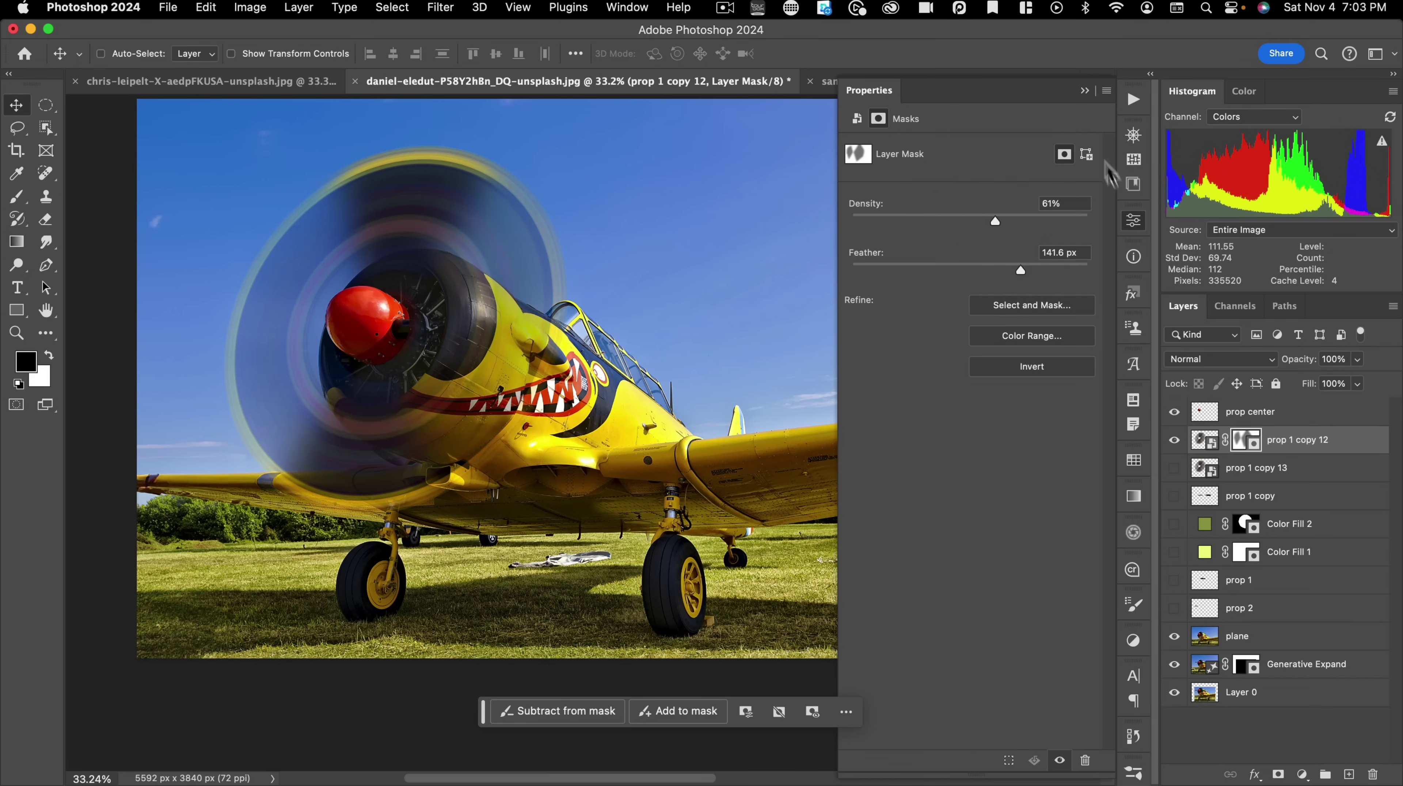
pyautogui.click(1132, 225)
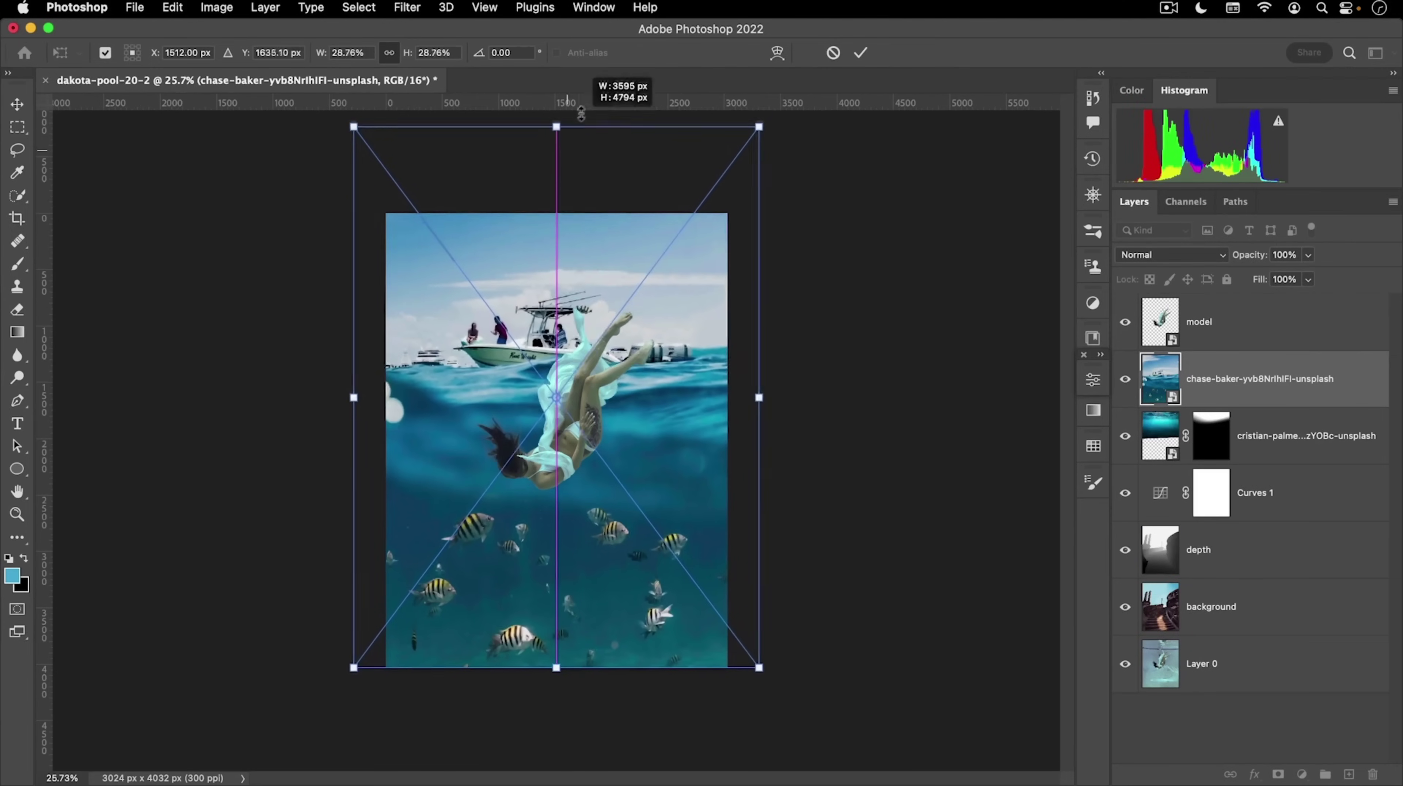
# - Rotate the underwater layer slightly and scale the fish layer down to about 84%
pyautogui.moveTo(543, 82); pyautogui.dragTo(597, 83)
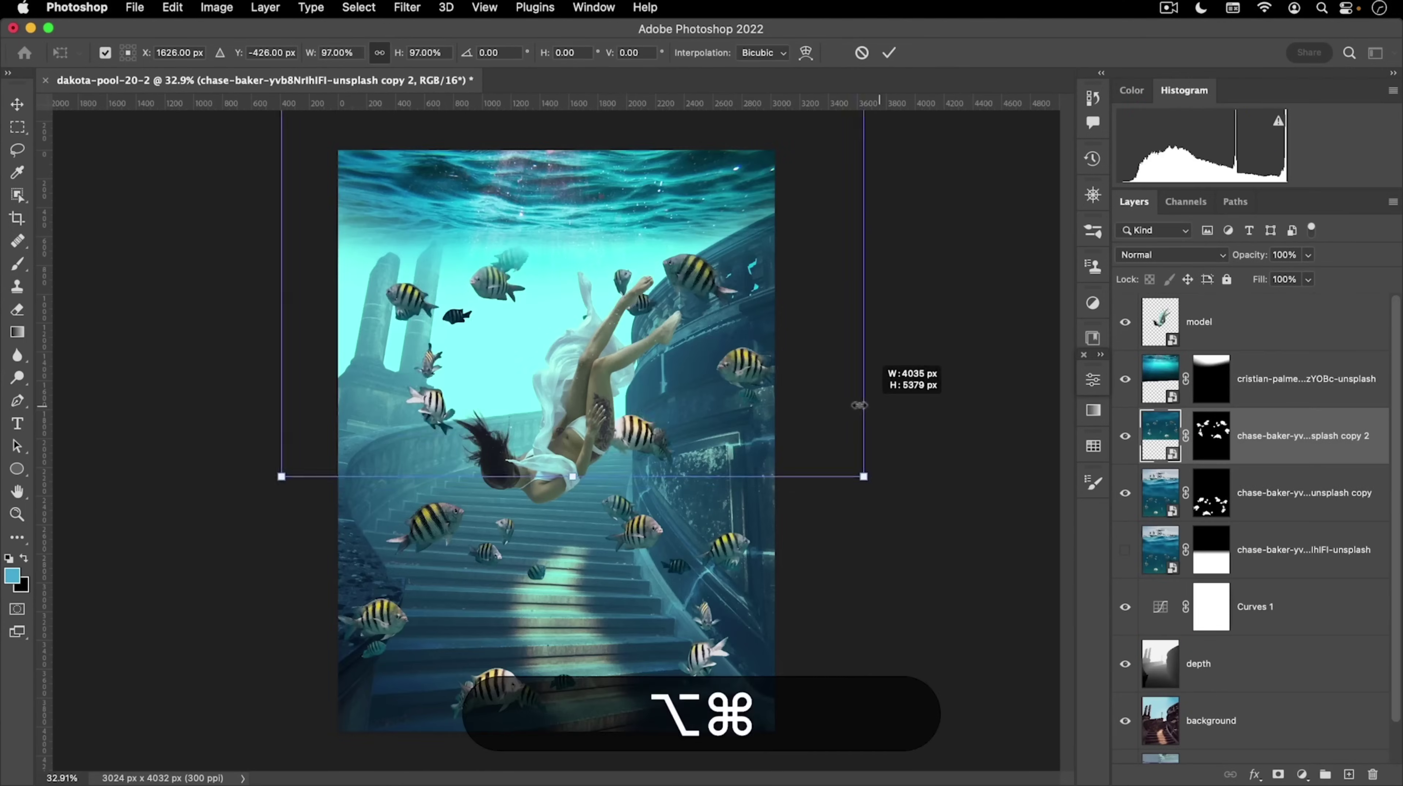
pyautogui.moveTo(865, 410); pyautogui.dragTo(824, 418)
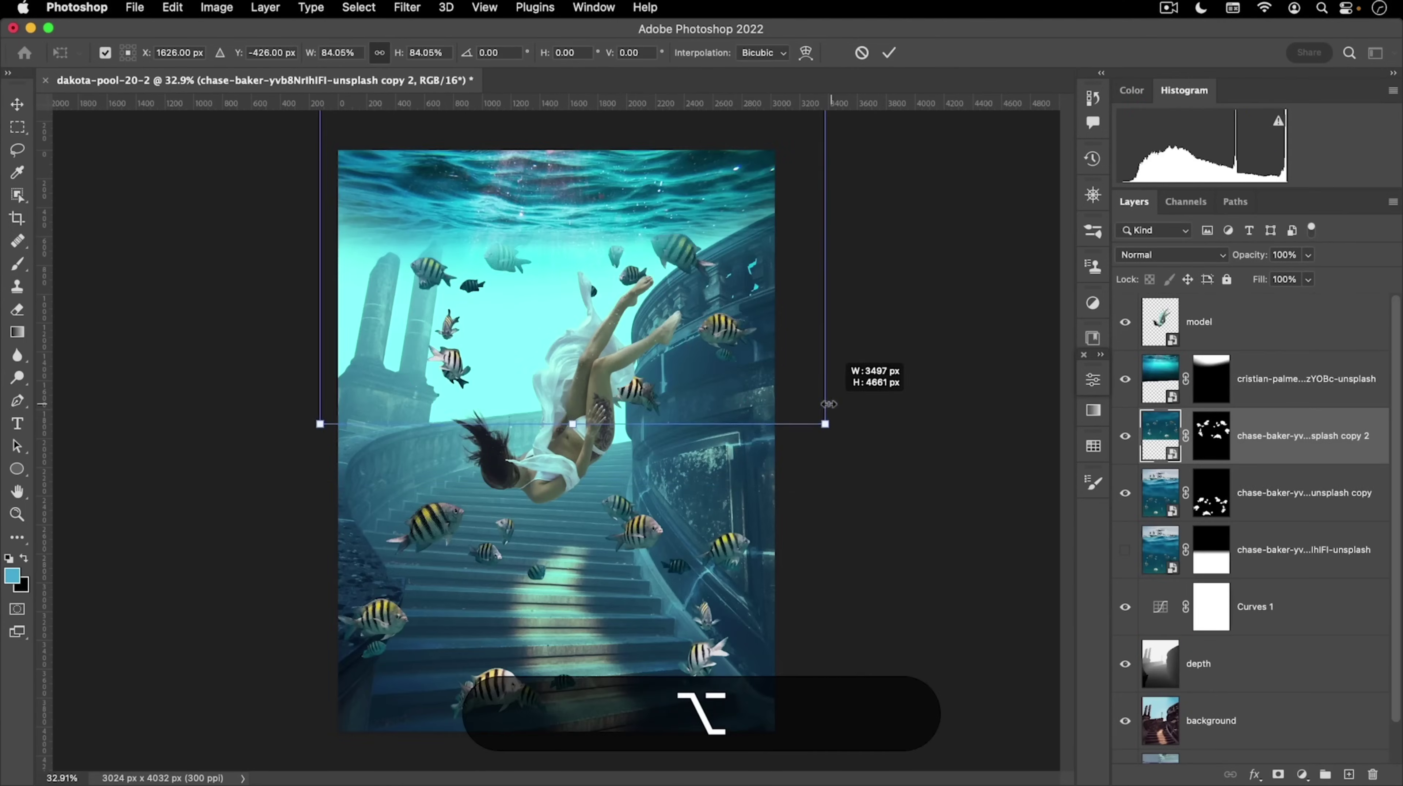